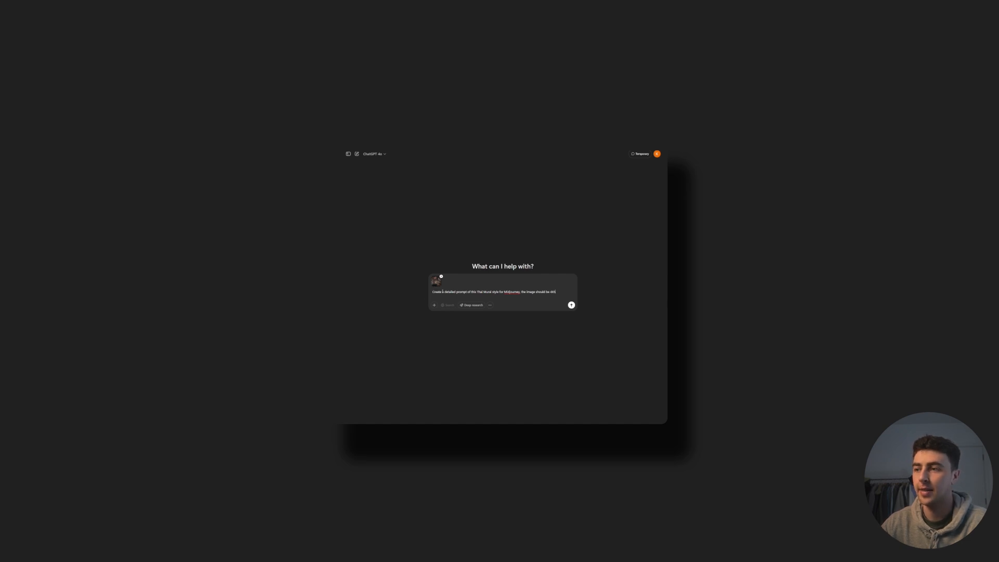
- Submit the request for a detailed Midjourney prompt of the attached Thai mural style with the image at 4X5
{"action": "left_click", "coordinate": [571, 305]}
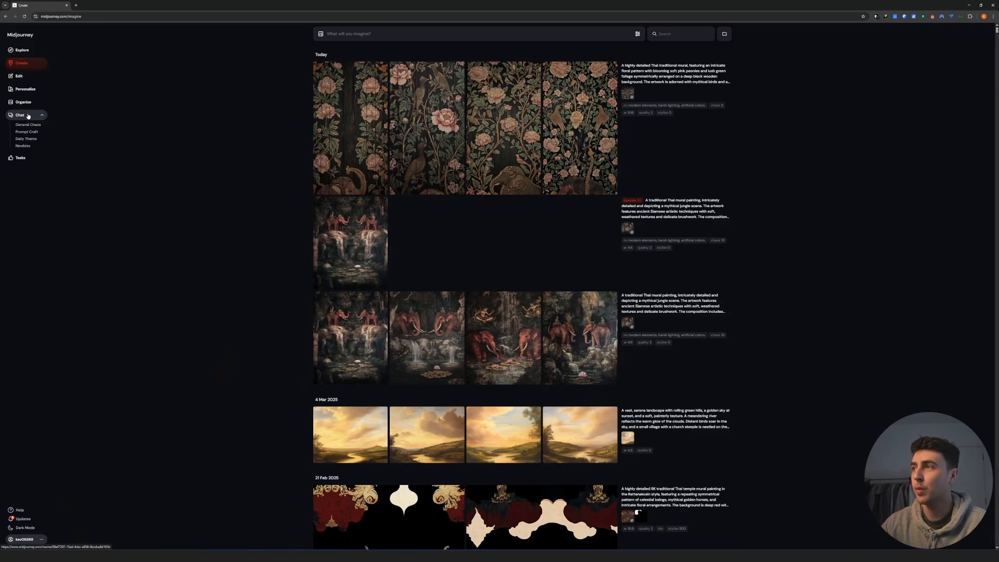
- Create a folder named The-White-Lotus-Intro on Midjourney's Create page and open it
{"action": "left_click", "coordinate": [23, 102]}
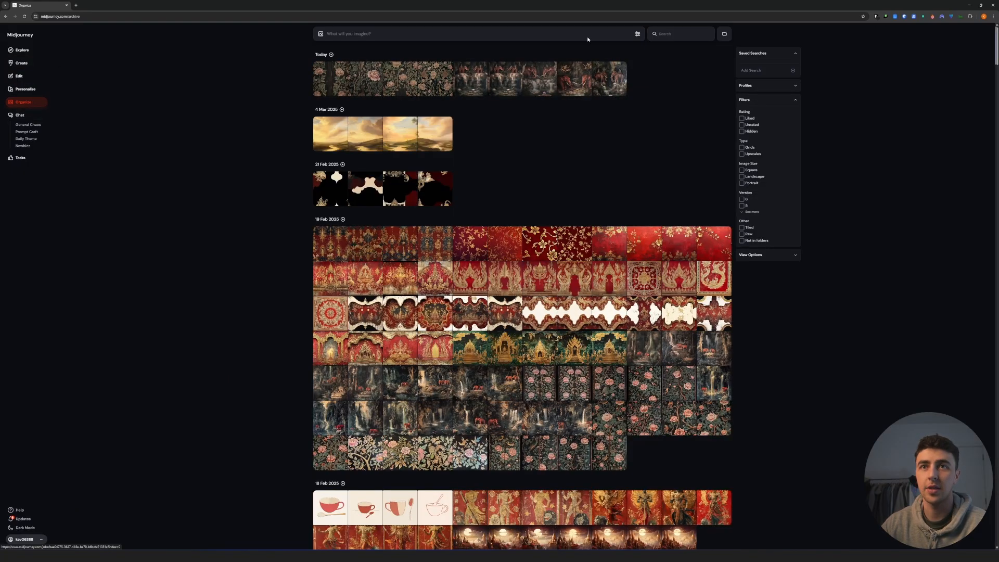
{"action": "left_click", "coordinate": [18, 63]}
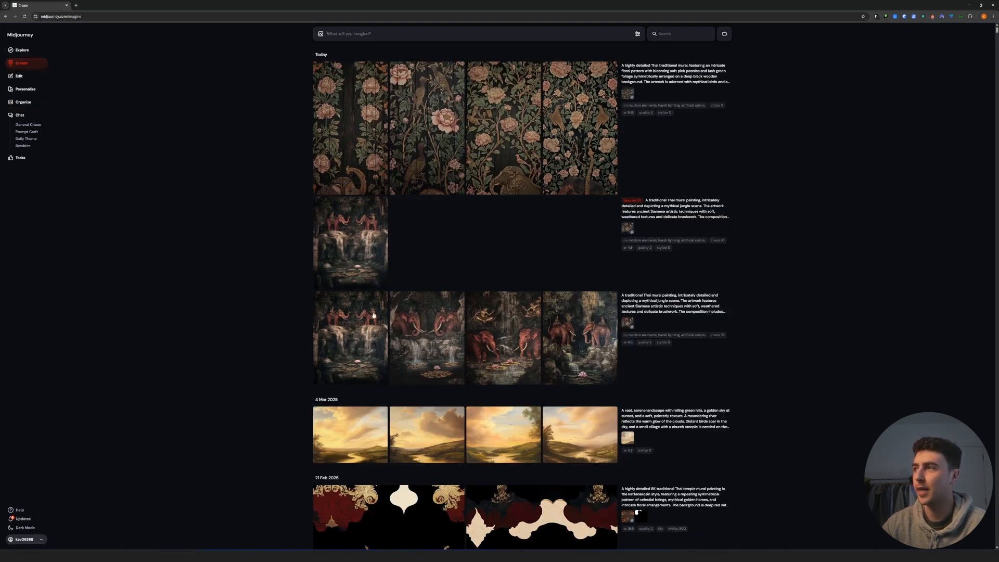
{"action": "left_click", "coordinate": [724, 34]}
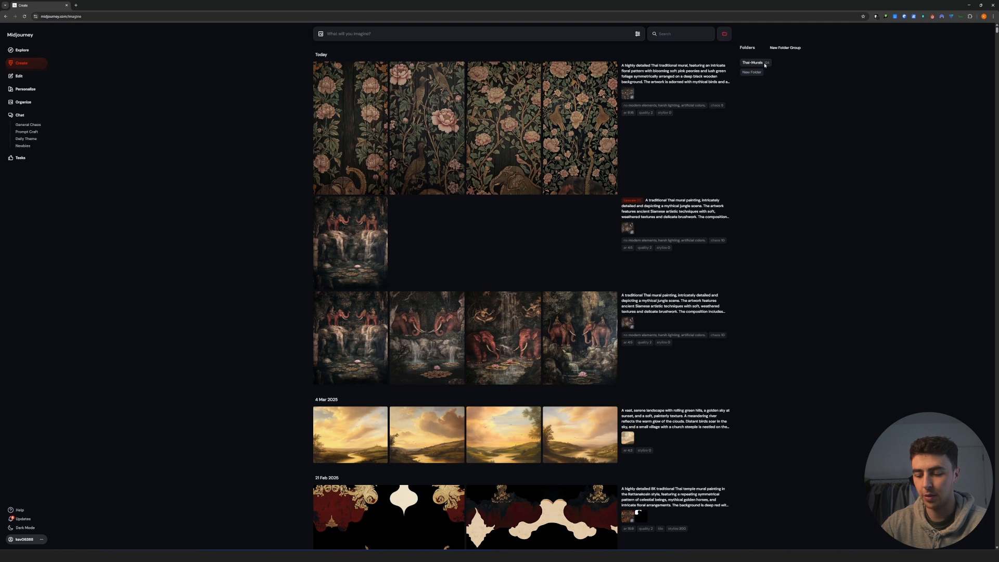
{"action": "left_click", "coordinate": [750, 73]}
{"action": "type", "text": "The-White-Lotus-Intro"}
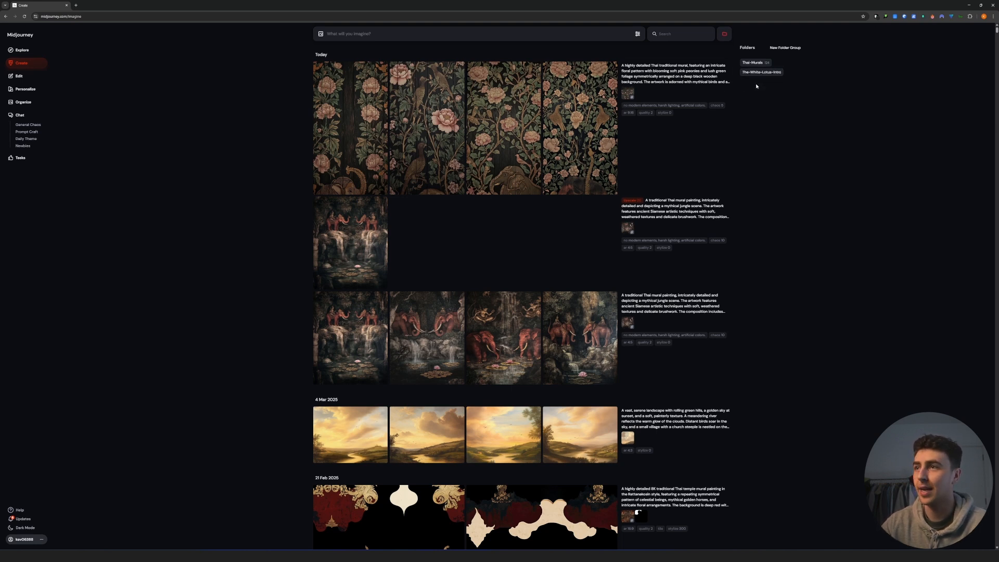
{"action": "left_click", "coordinate": [762, 74]}
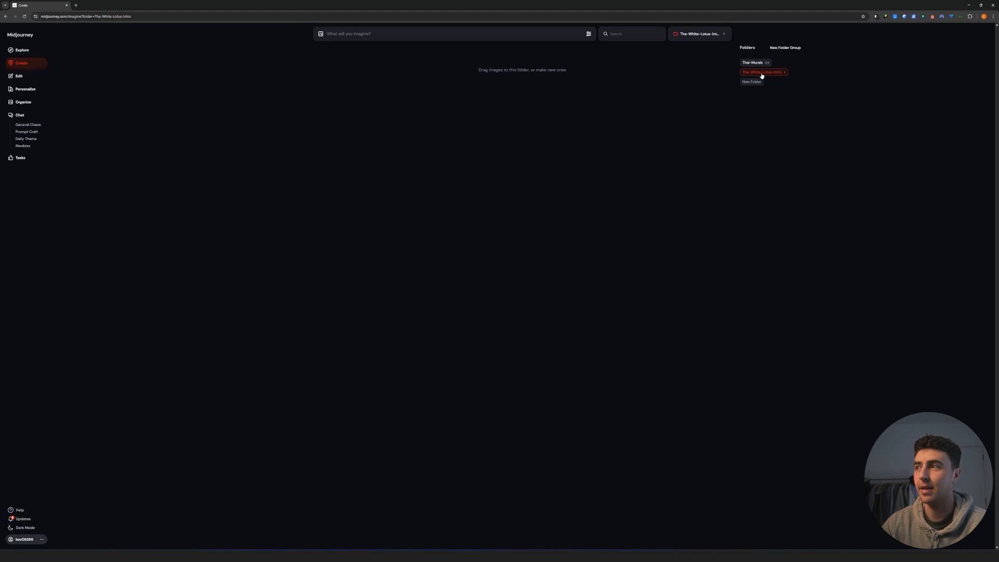
- Add the jungle mural reference image from the Tutorial-References folder to the Midjourney prompt
{"action": "left_click", "coordinate": [391, 33]}
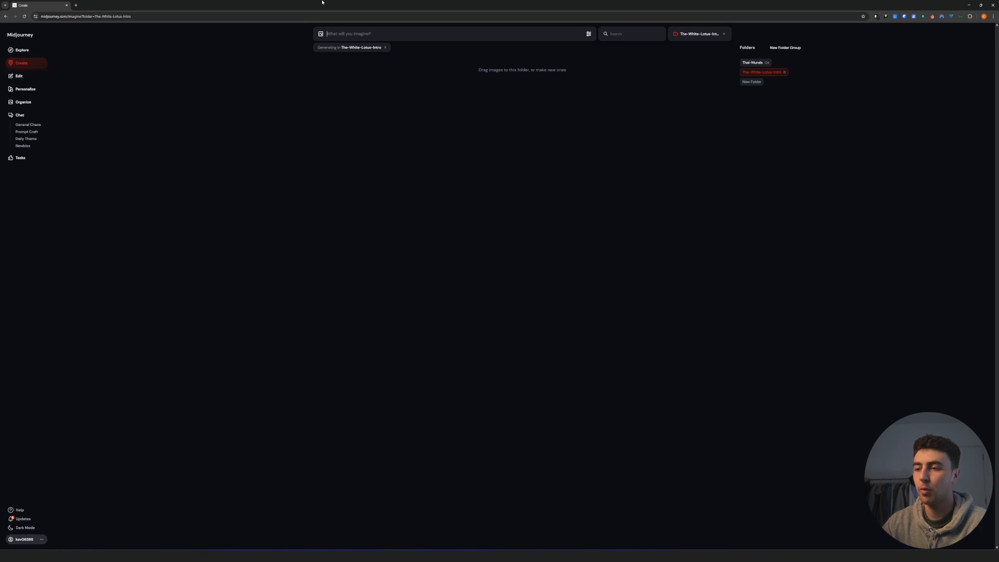
{"action": "left_click", "coordinate": [407, 137]}
{"action": "key", "text": "alt+Tab"}
{"action": "left_click", "coordinate": [477, 446]}
{"action": "left_click", "coordinate": [451, 400]}
{"action": "left_click_drag", "start_coordinate": [451, 411], "coordinate": [331, 49]}
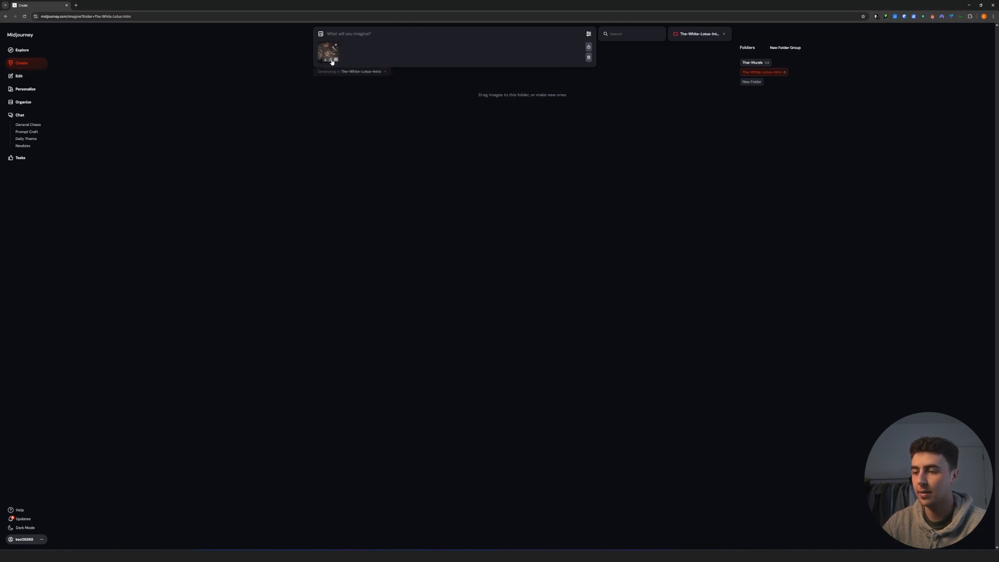
- Copy ChatGPT's Thai jungle mural prompt into Midjourney and append --ar 4:5 --v 5.2 --q 2 --style 4b --chaos 10 --no modern elements, harsh lighting, artificial colors
{"action": "mouse_move", "coordinate": [471, 556]}
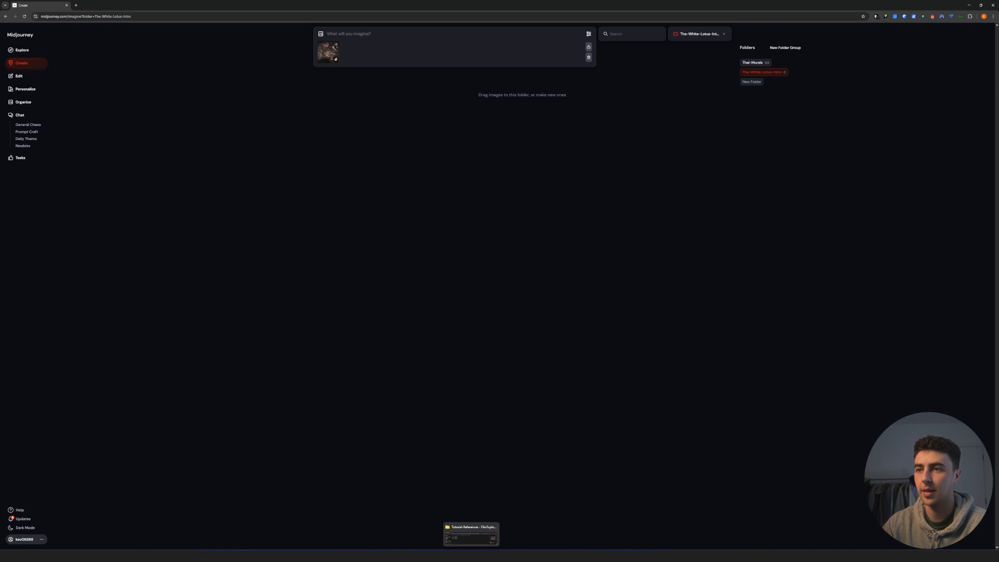
{"action": "left_click", "coordinate": [597, 556]}
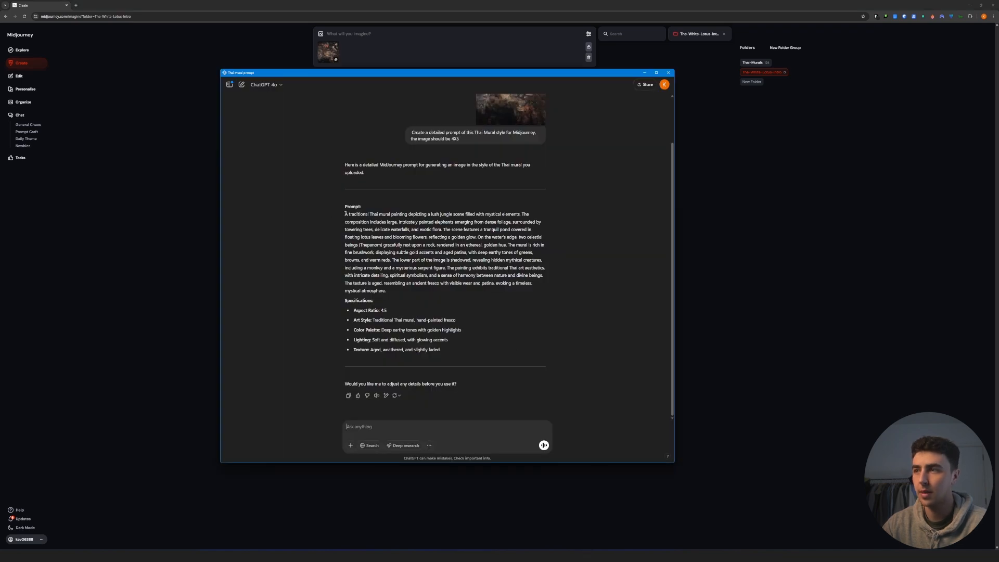
{"action": "left_click_drag", "start_coordinate": [345, 214], "coordinate": [389, 292]}
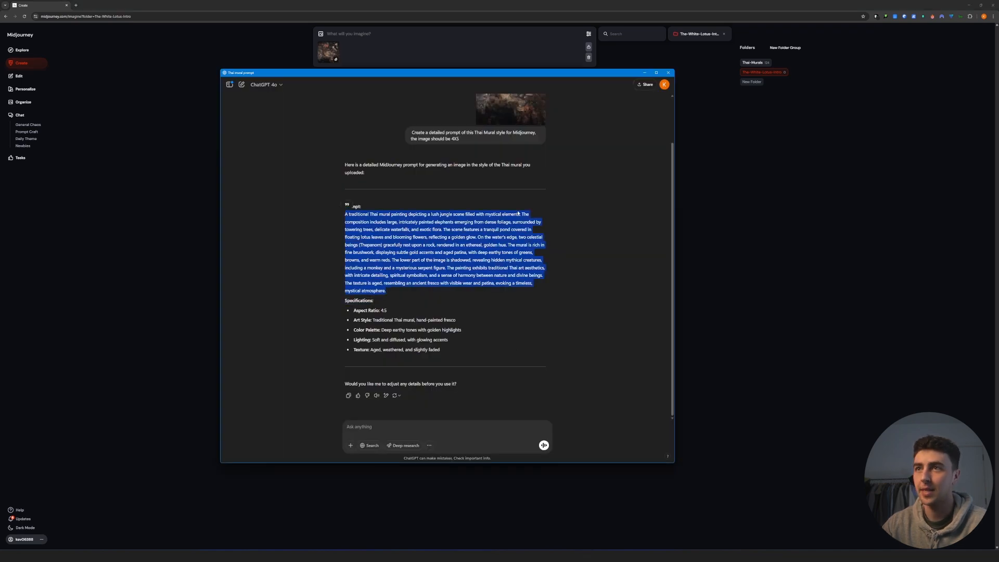
{"action": "key", "text": "ctrl+c"}
{"action": "key", "text": "alt+Tab"}
{"action": "key", "text": "ctrl+v"}
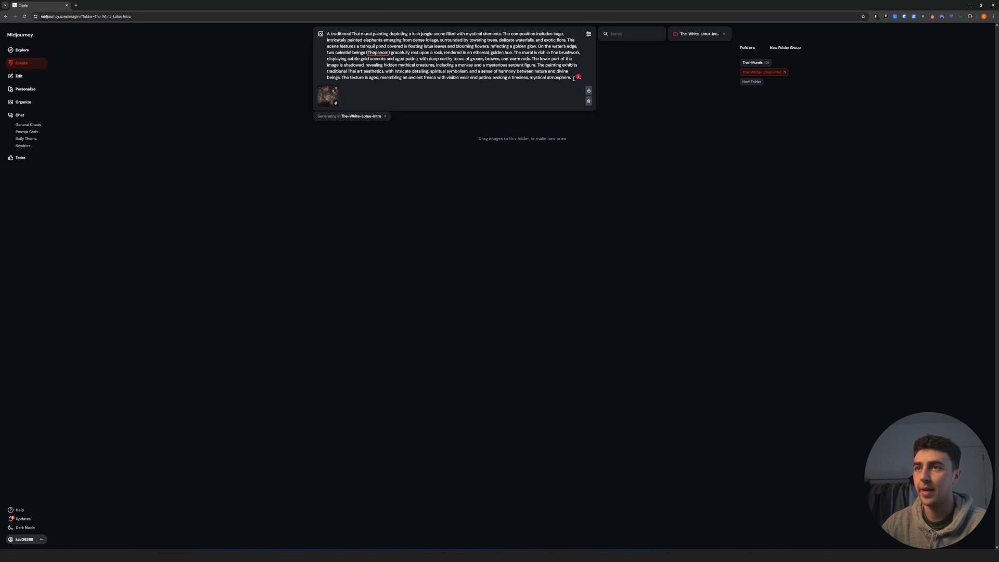
{"action": "key", "text": "ctrl+v"}
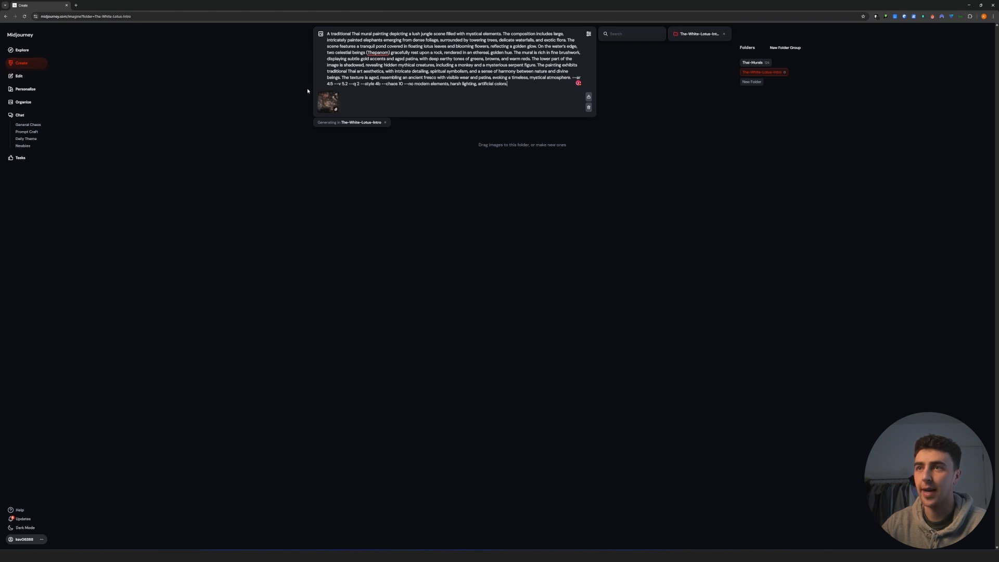
- Remove the --v 5.2 and --style 4b parameters from the prompt and generate the jungle mural images
{"action": "left_click_drag", "start_coordinate": [348, 83], "coordinate": [334, 84]}
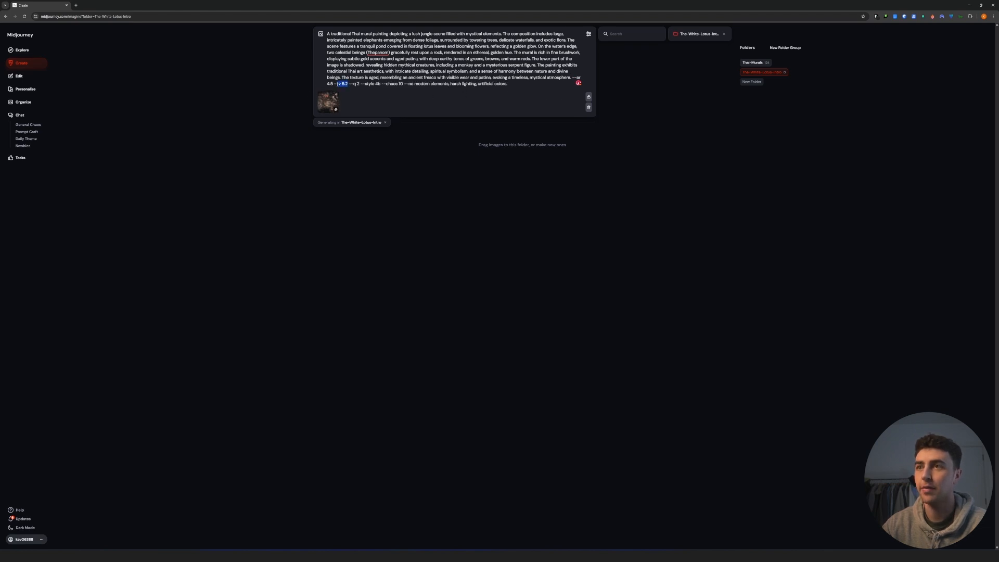
{"action": "key", "text": "BackSpace"}
{"action": "key", "text": "BackSpace"}
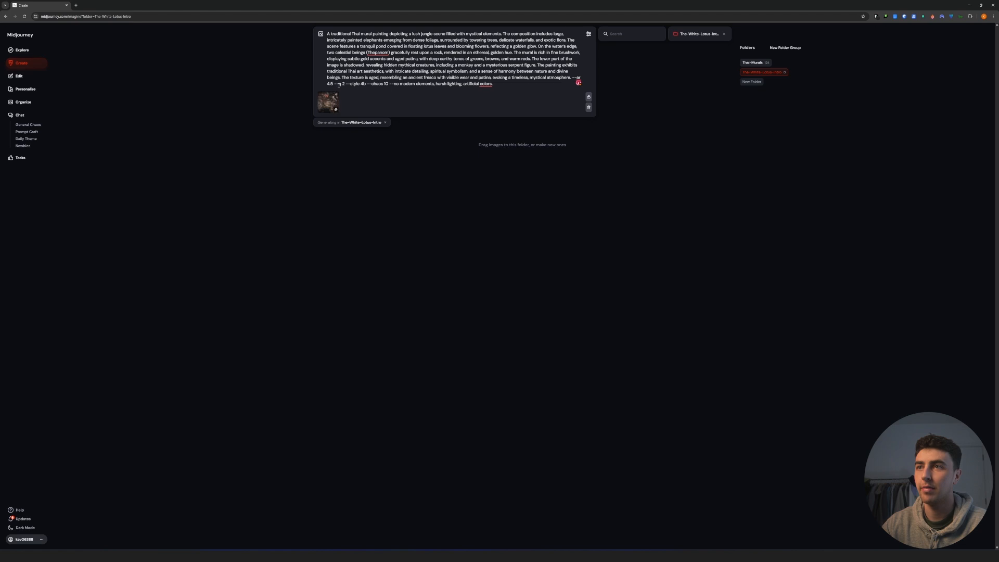
{"action": "left_click_drag", "start_coordinate": [366, 84], "coordinate": [347, 84]}
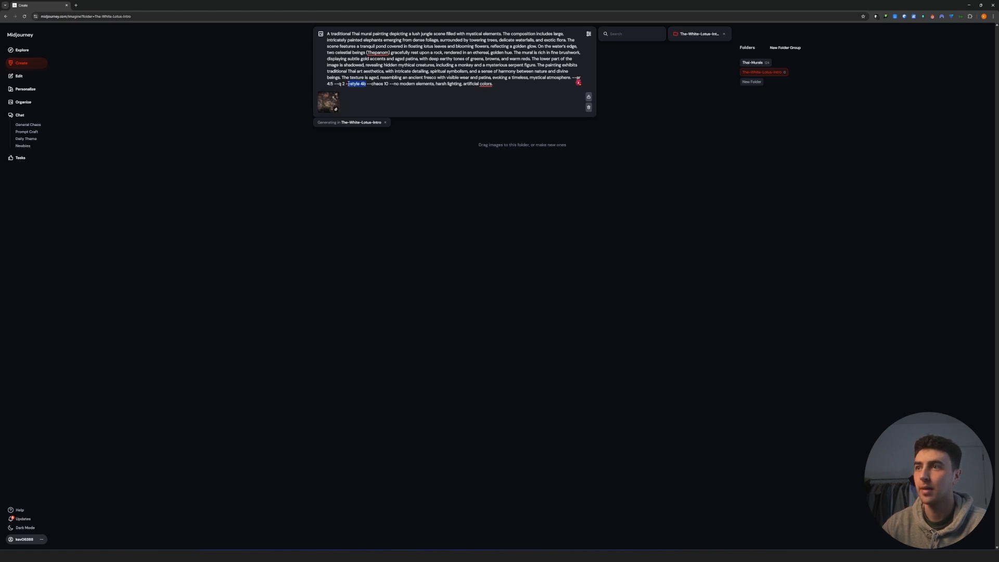
{"action": "key", "text": "BackSpace"}
{"action": "key", "text": "BackSpace"}
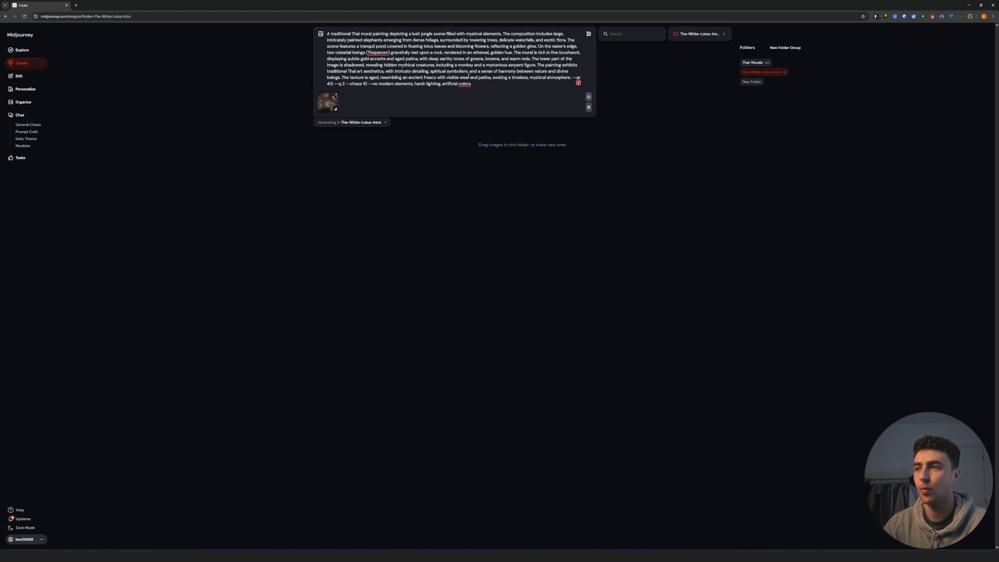
{"action": "key", "text": "Return"}
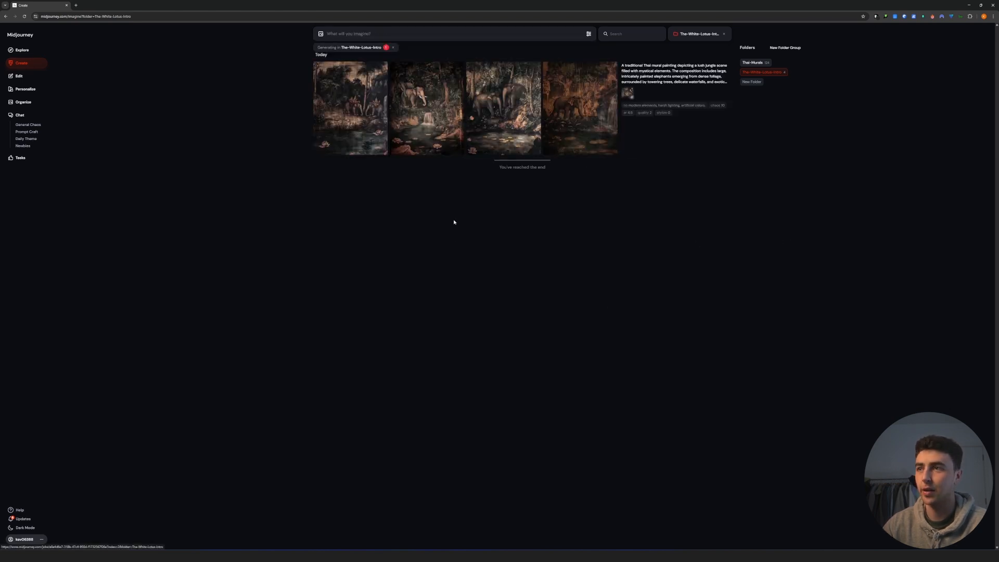
- Compare the generated jungle murals at full size and upscale the second one, with the elephant above the waterfall
{"action": "left_click", "coordinate": [440, 112]}
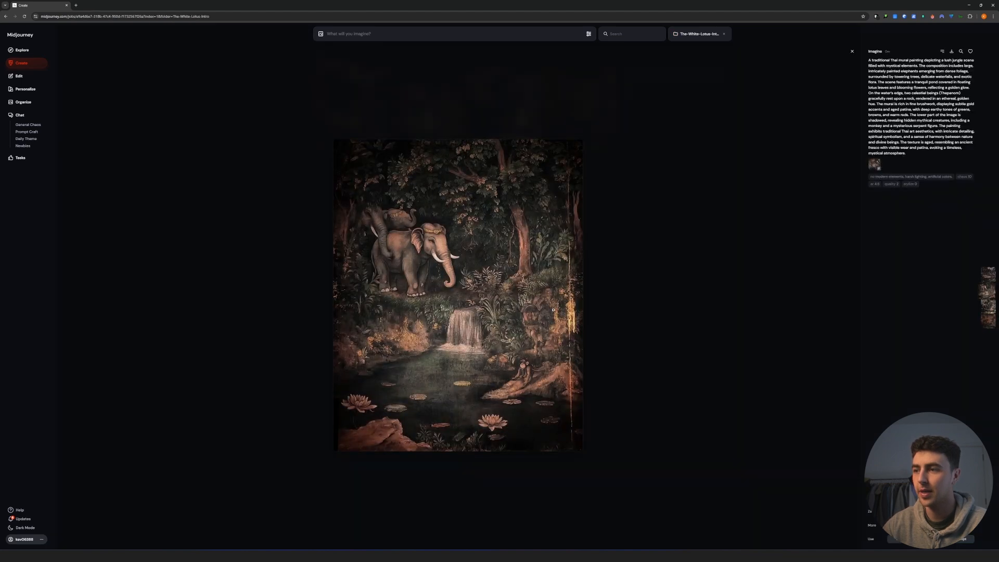
{"action": "key", "text": "Right"}
{"action": "key", "text": "Right"}
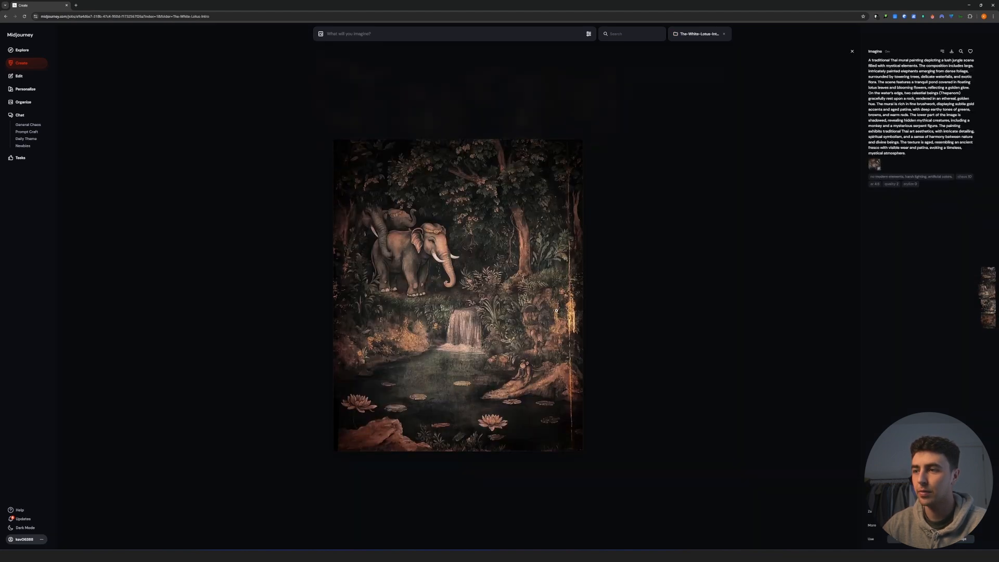
{"action": "key", "text": "Left"}
{"action": "key", "text": "Left"}
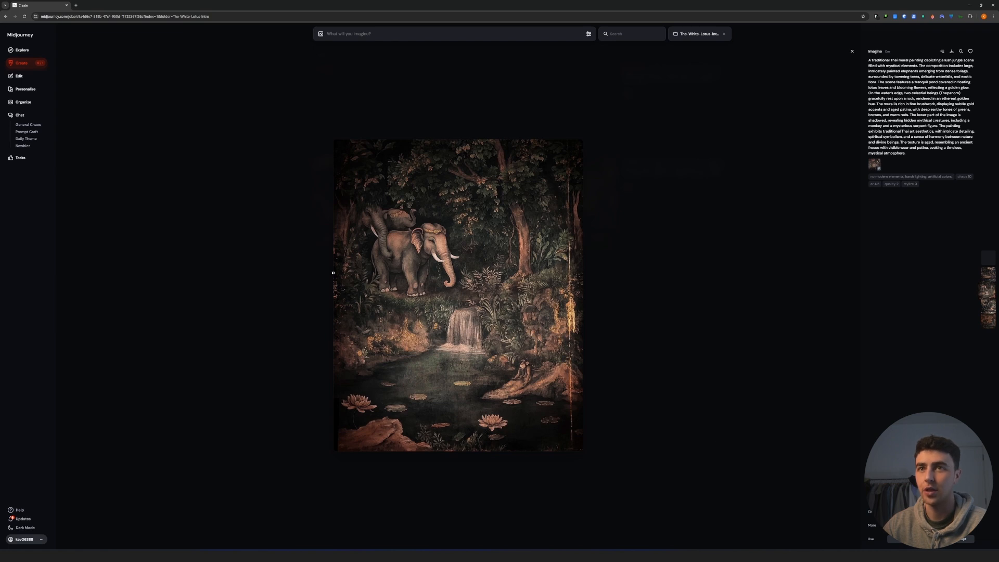
{"action": "left_click", "coordinate": [309, 239]}
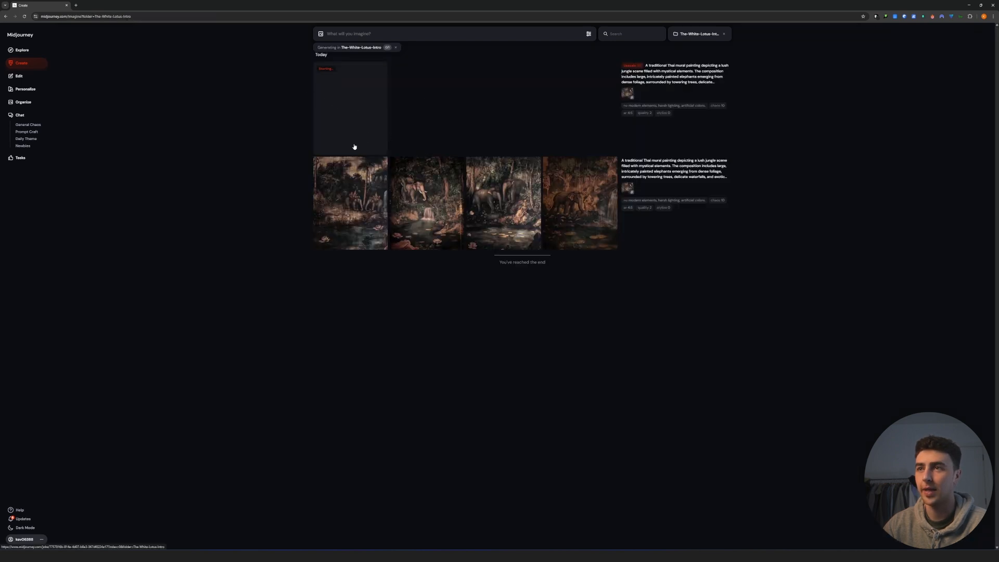
- Switch to ChatGPT, preview the floral reference Reference-01.png, and attach it to a new message in the Thai mural chat
{"action": "mouse_move", "coordinate": [471, 556]}
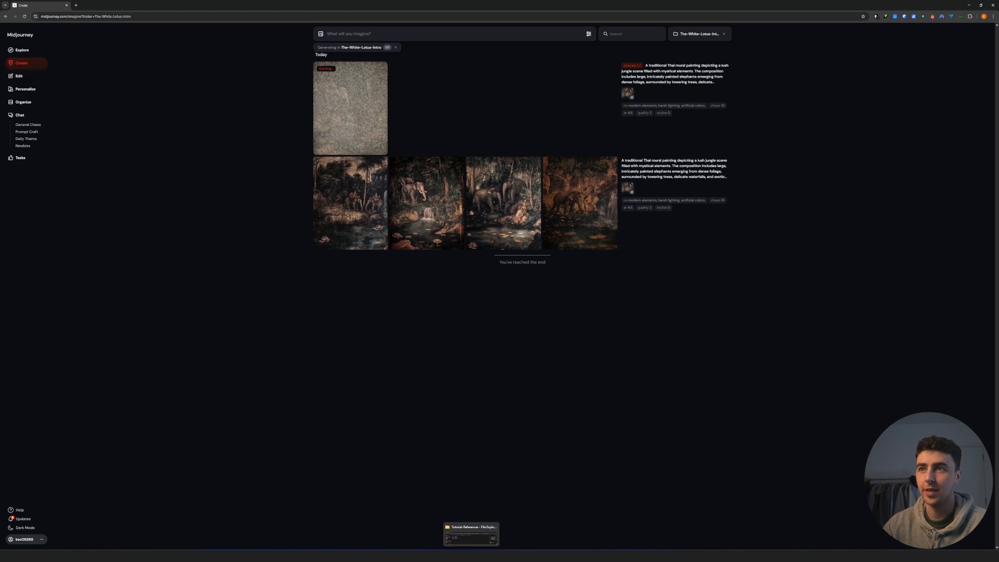
{"action": "mouse_move", "coordinate": [585, 556]}
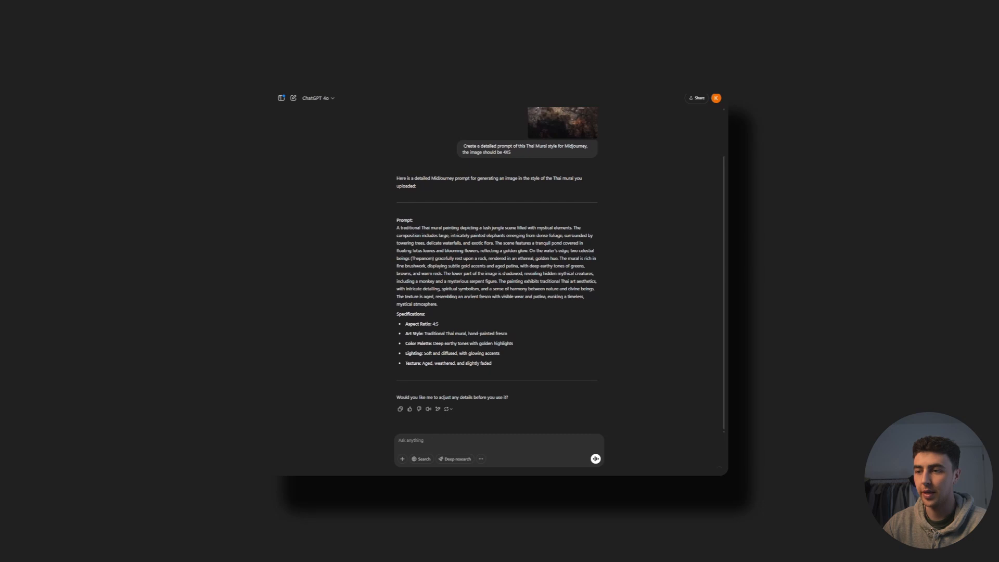
{"action": "key", "text": "alt+Tab"}
{"action": "left_click", "coordinate": [481, 422]}
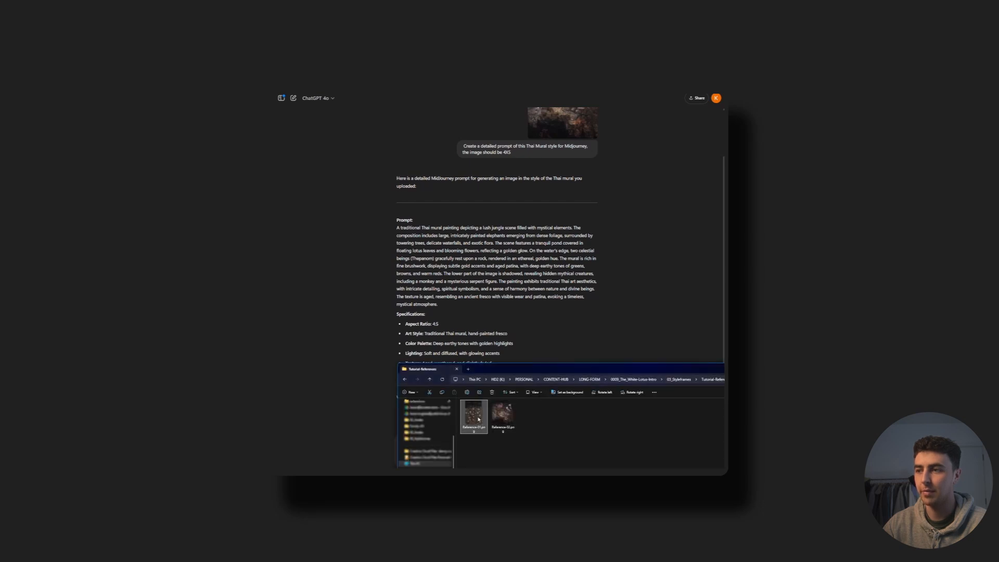
{"action": "key", "text": "space"}
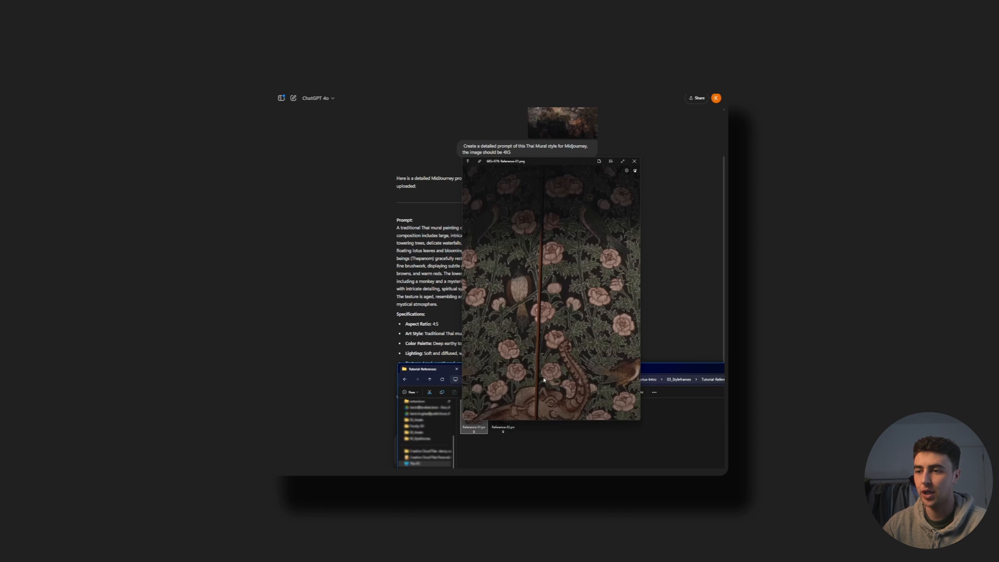
{"action": "key", "text": "space"}
{"action": "left_click_drag", "start_coordinate": [473, 415], "coordinate": [513, 155]}
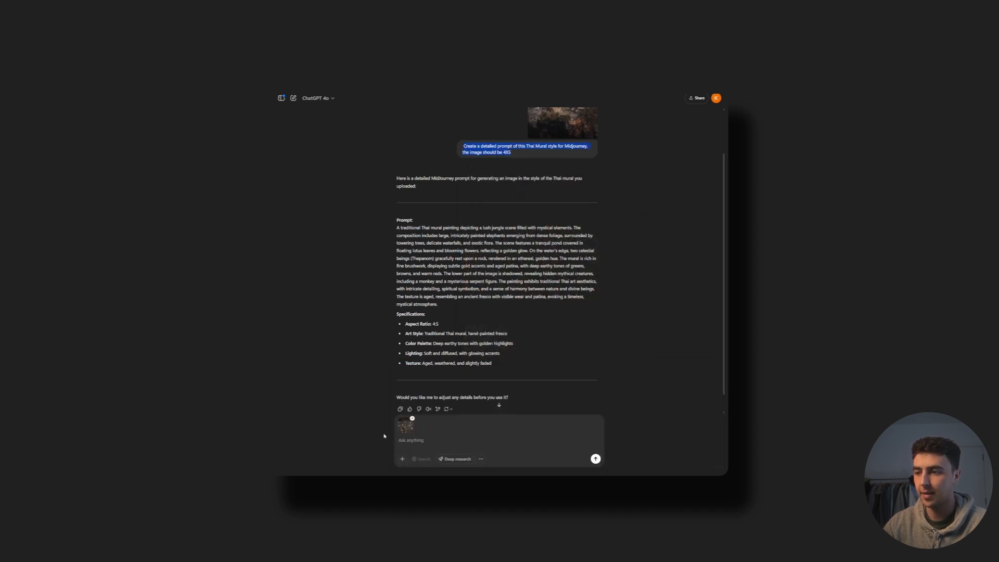
- Reuse the earlier Thai mural prompt request for the attached image, change the format to 9X16, and send it
{"action": "left_click", "coordinate": [407, 440]}
{"action": "key", "text": "ctrl+v"}
{"action": "left_click_drag", "start_coordinate": [576, 439], "coordinate": [566, 441]}
{"action": "key", "text": "BackSpace"}
{"action": "type", "text": "9X16"}
{"action": "key", "text": "Return"}
- Copy ChatGPT's floral Thai mural prompt text into the Midjourney prompt alongside the floral reference image
{"action": "left_click_drag", "start_coordinate": [449, 369], "coordinate": [397, 293]}
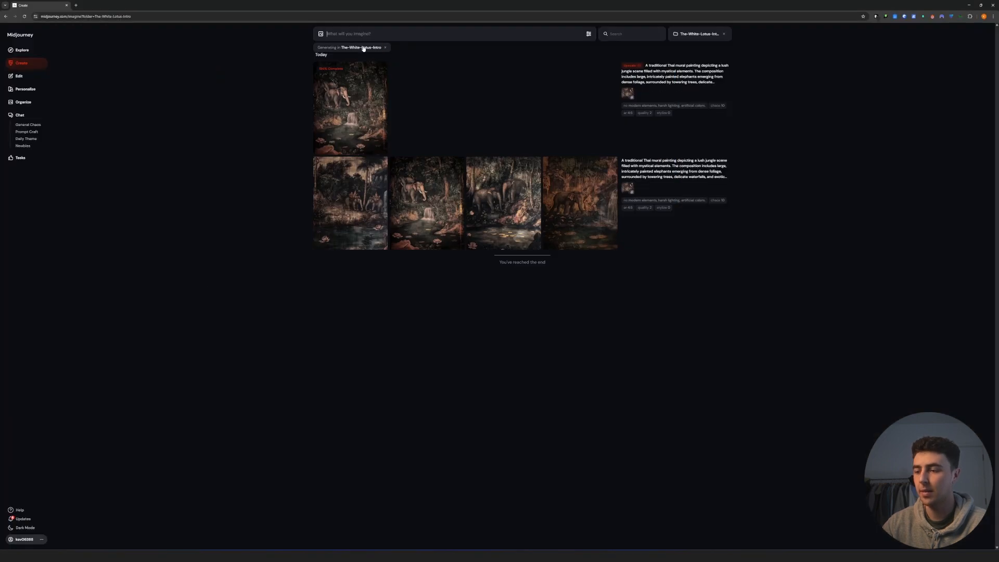
{"action": "key", "text": "alt+space"}
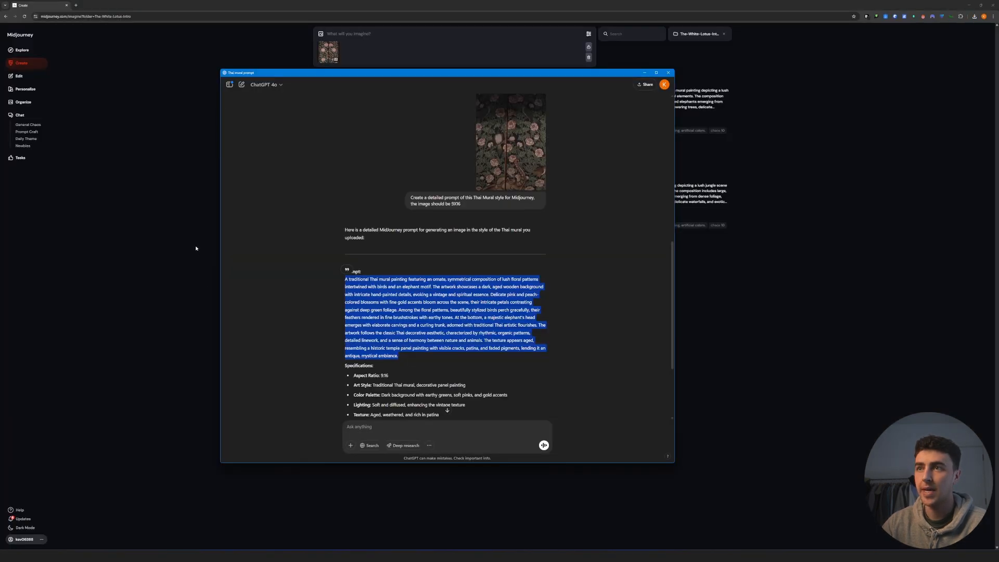
{"action": "left_click", "coordinate": [195, 248]}
{"action": "left_click", "coordinate": [350, 35]}
{"action": "key", "text": "ctrl+v"}
{"action": "mouse_move", "coordinate": [331, 106]}
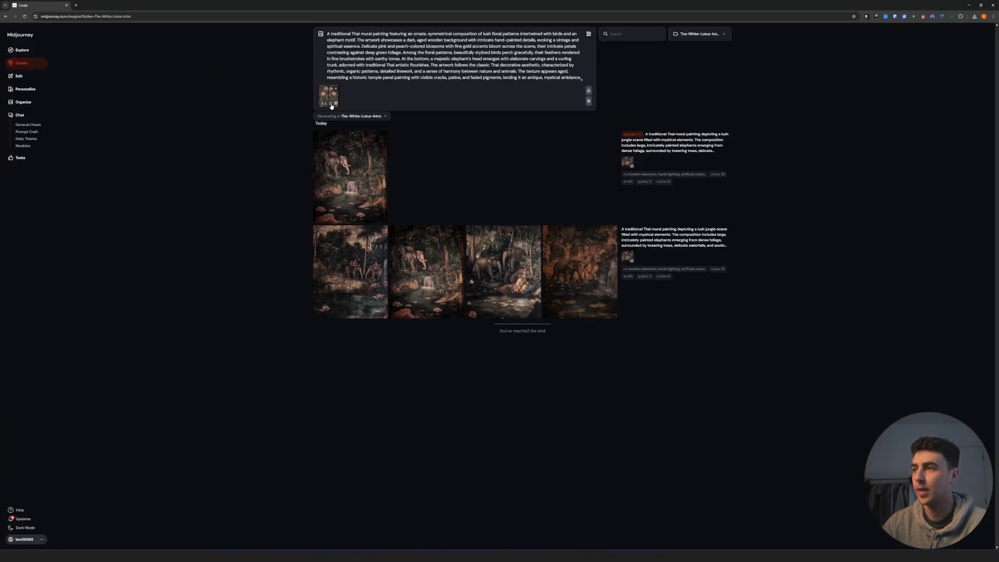
- Reuse the earlier job's parameters in the floral prompt: ar 4:5, quality 2, the no-modern-elements exclusions, chaos 10 and stylize 0
{"action": "left_click", "coordinate": [629, 189]}
{"action": "left_click", "coordinate": [648, 189]}
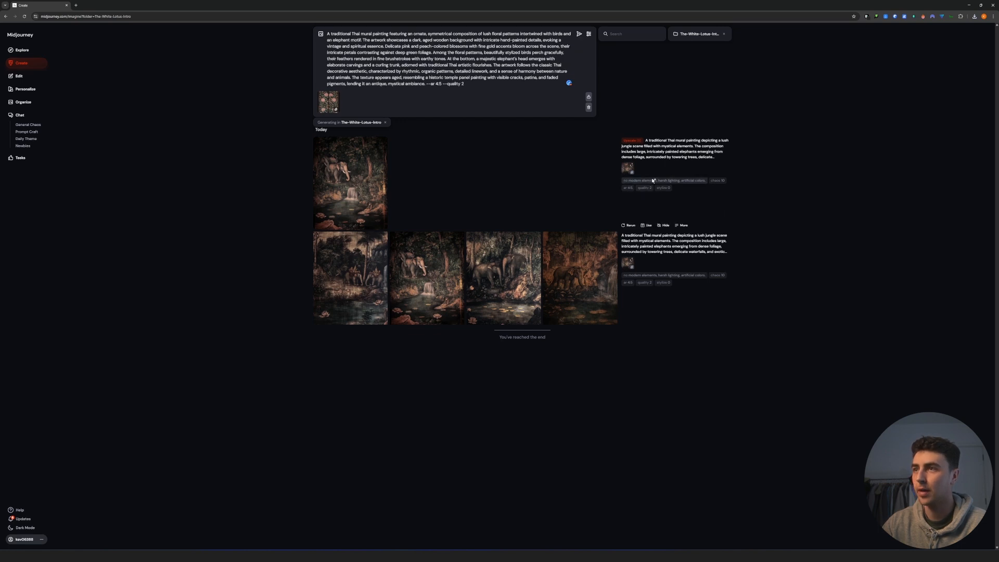
{"action": "left_click", "coordinate": [654, 181]}
{"action": "left_click", "coordinate": [718, 180]}
{"action": "left_click", "coordinate": [664, 194]}
- Change the floral prompt's aspect ratio to 9:16 and generate the images
{"action": "left_click", "coordinate": [343, 84]}
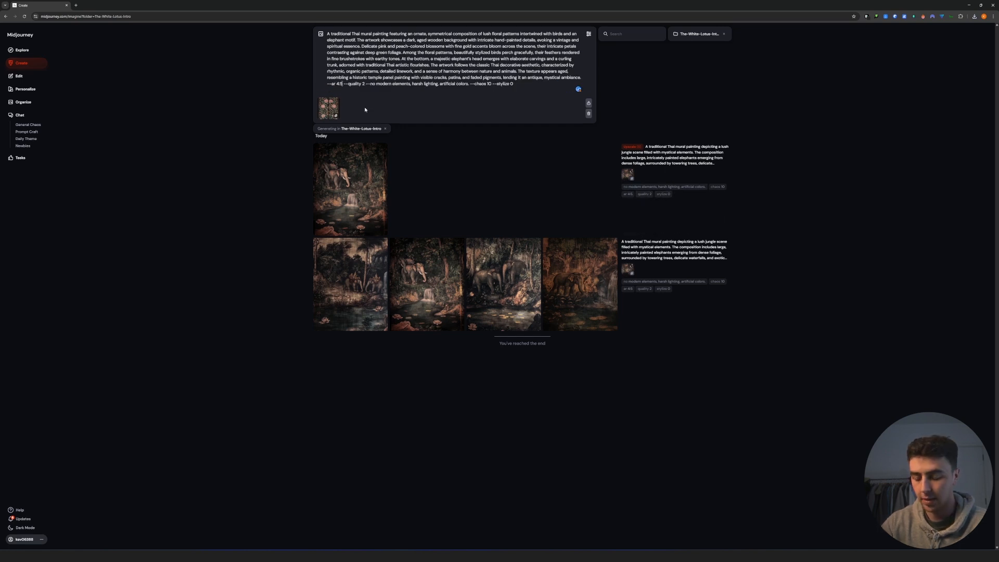
{"action": "key", "text": "BackSpace"}
{"action": "key", "text": "BackSpace"}
{"action": "key", "text": "BackSpace"}
{"action": "key", "text": "Return"}
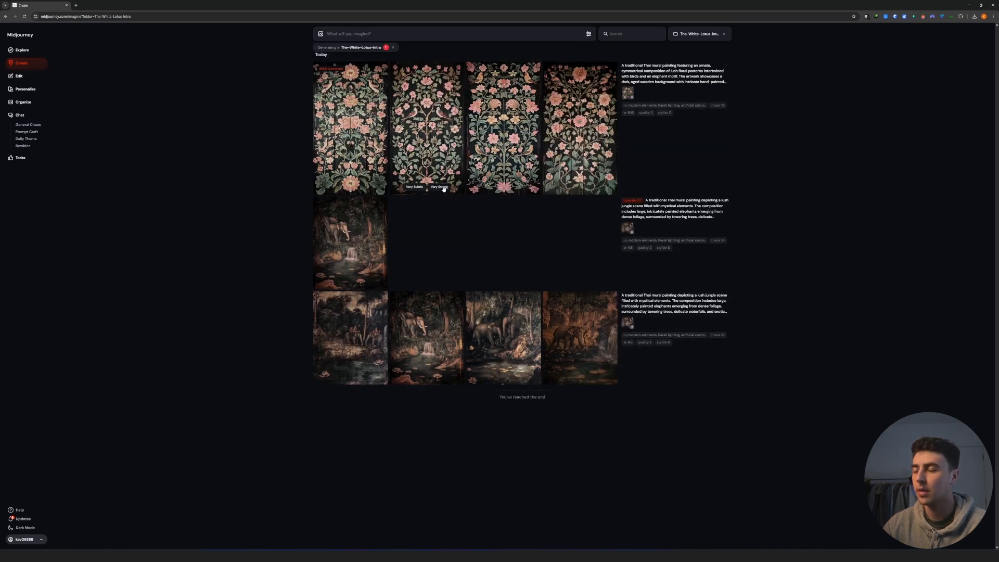
- Examine the first generated floral mural at full size and return to the results
{"action": "left_click", "coordinate": [360, 151]}
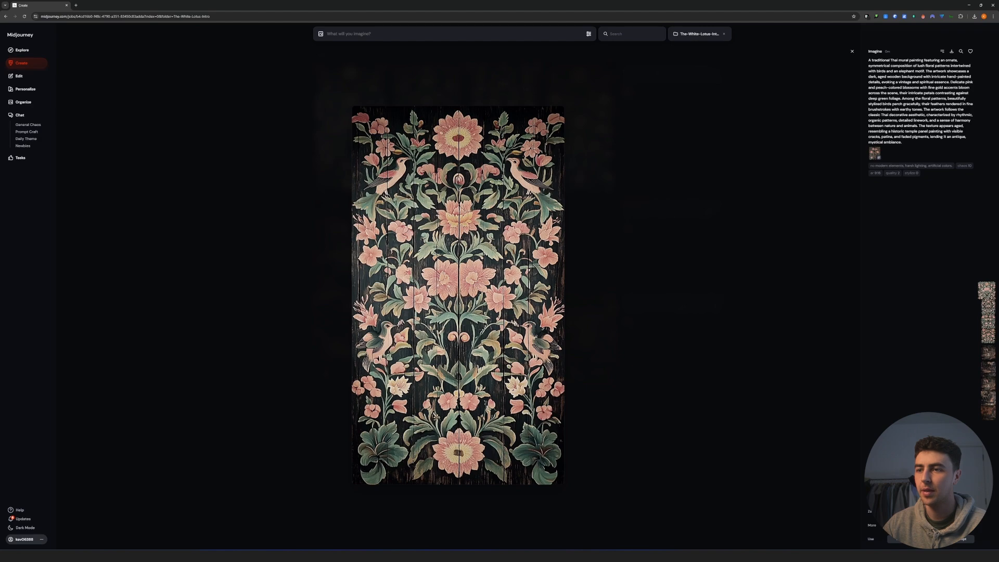
{"action": "left_click", "coordinate": [599, 323]}
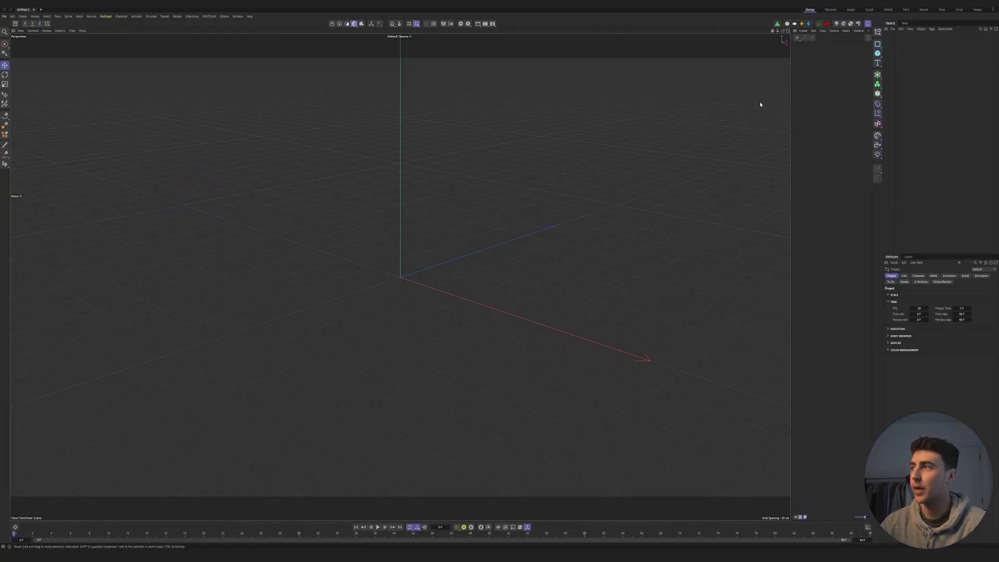
- Switch to Cinema 4D and set the render settings to Octane Renderer with a 1920 × 1080 output size
{"action": "key", "text": "ctrl+b"}
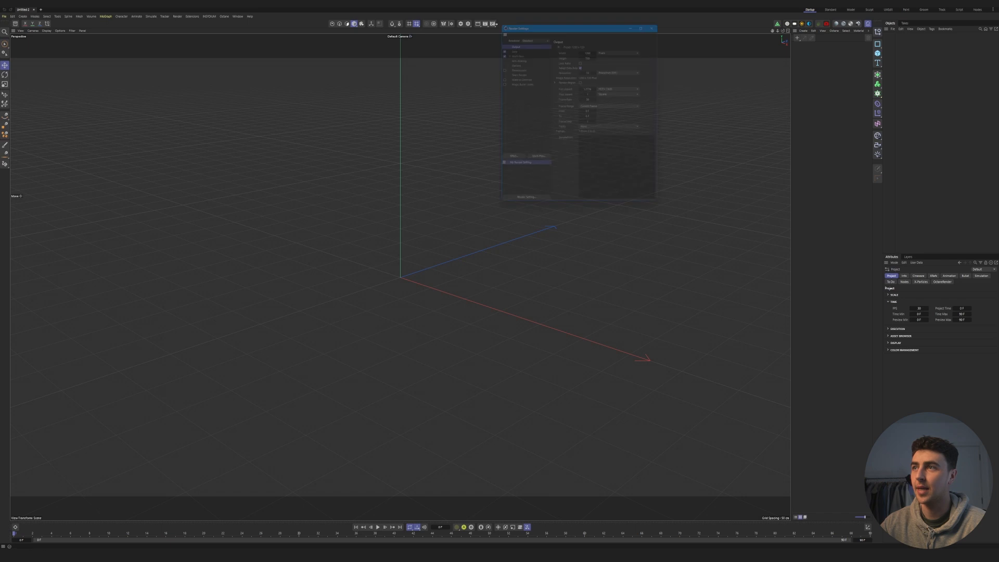
{"action": "left_click", "coordinate": [532, 34]}
{"action": "left_click", "coordinate": [533, 63]}
{"action": "left_click", "coordinate": [593, 47]}
{"action": "type", "text": "19"}
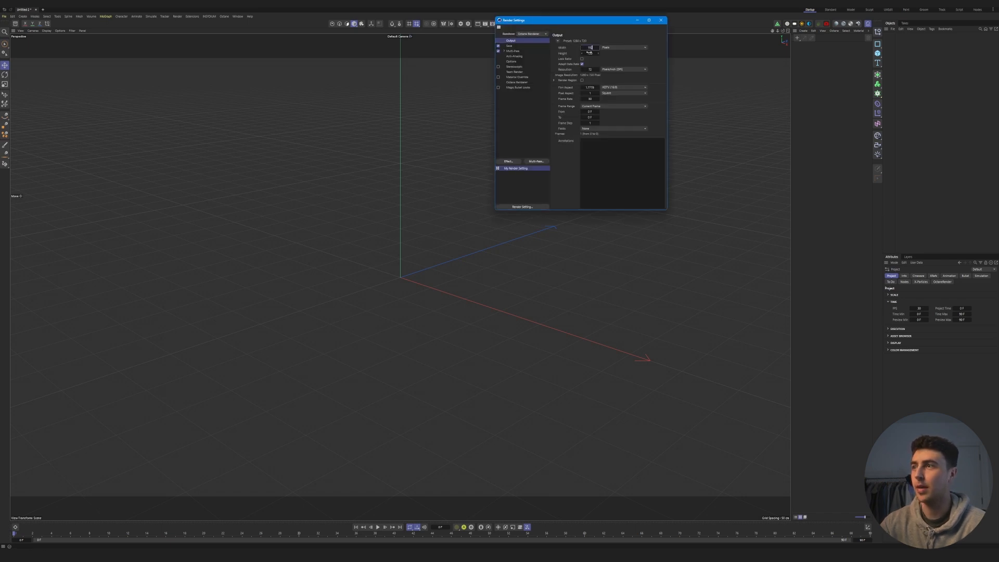
{"action": "type", "text": "20"}
{"action": "key", "text": "Tab"}
{"action": "type", "text": "1080"}
{"action": "key", "text": "Return"}
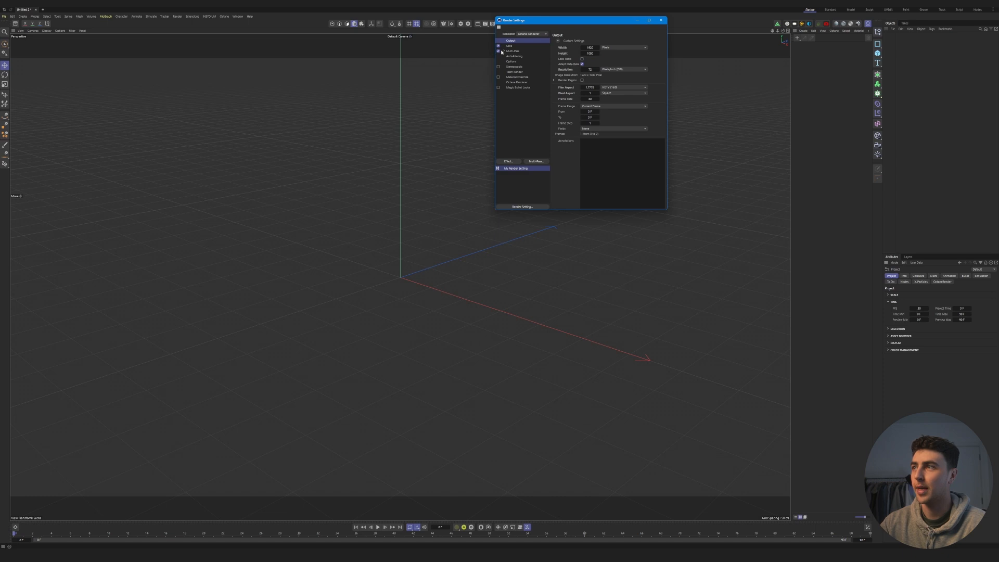
{"action": "left_click", "coordinate": [661, 20]}
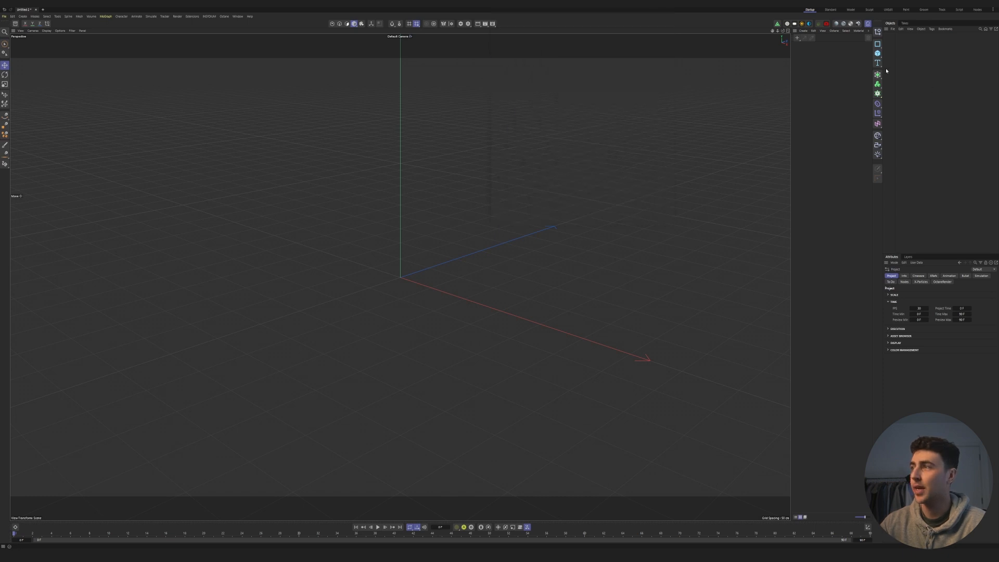
- Add an Octane camera, look through it, and set its position and rotation values to 0
{"action": "left_click", "coordinate": [819, 24]}
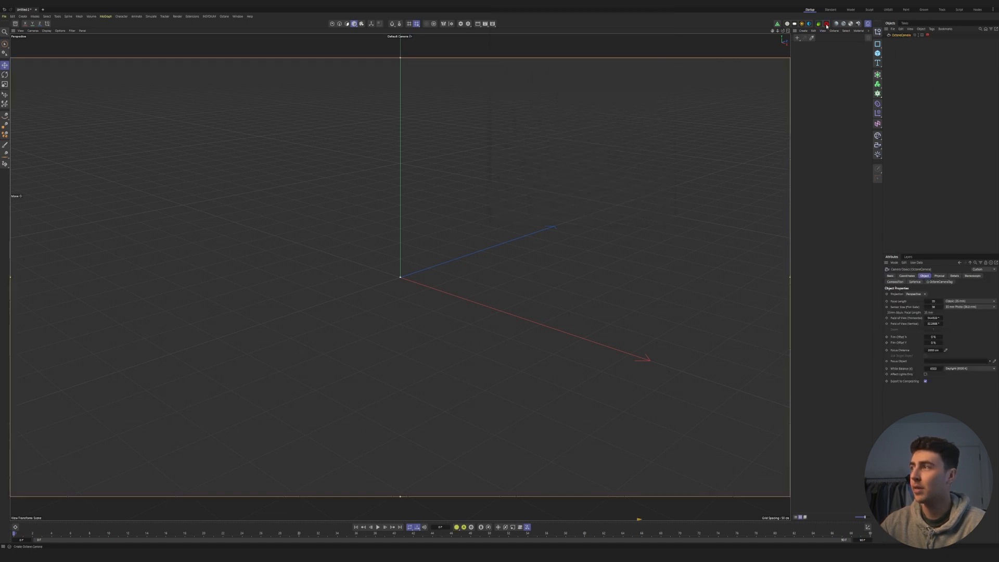
{"action": "left_click", "coordinate": [922, 36]}
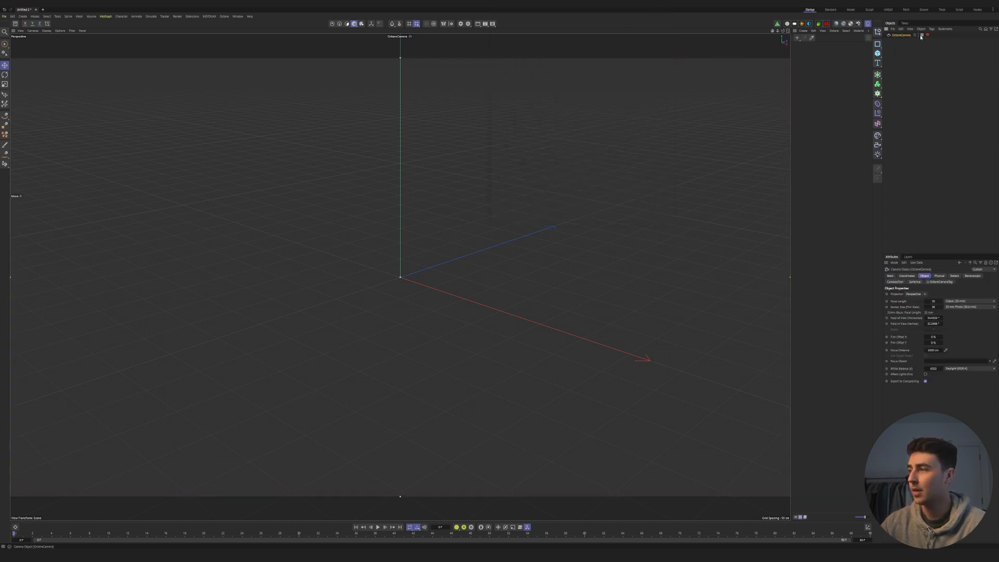
{"action": "left_click", "coordinate": [907, 275]}
{"action": "double_click", "coordinate": [909, 302]}
{"action": "type", "text": "0\t0\t0\t0\t0"}
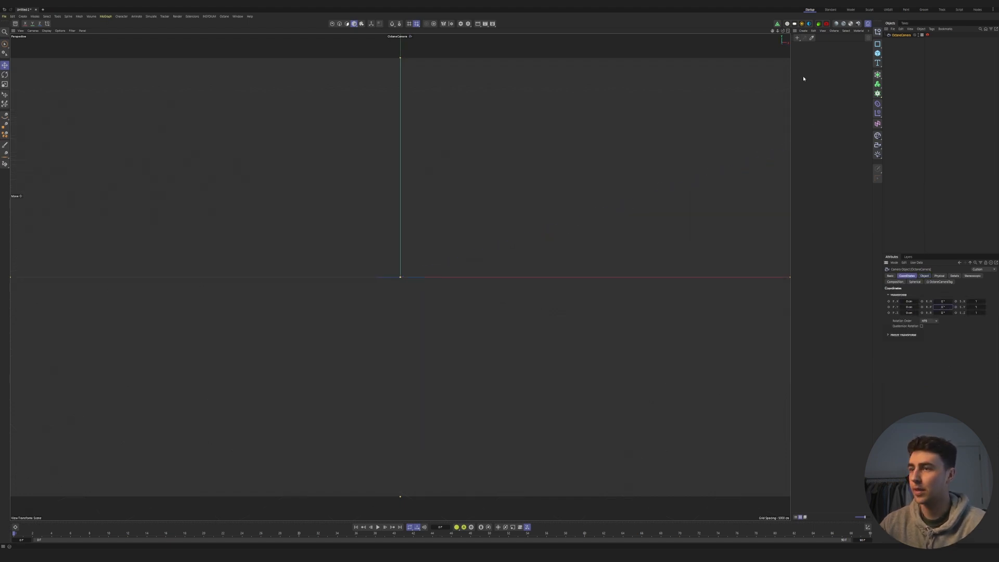
- Add a cube, then pull the Octane camera back and adjust its height until the cube sits centred in view
{"action": "left_click_drag", "start_coordinate": [778, 31], "coordinate": [777, 32]}
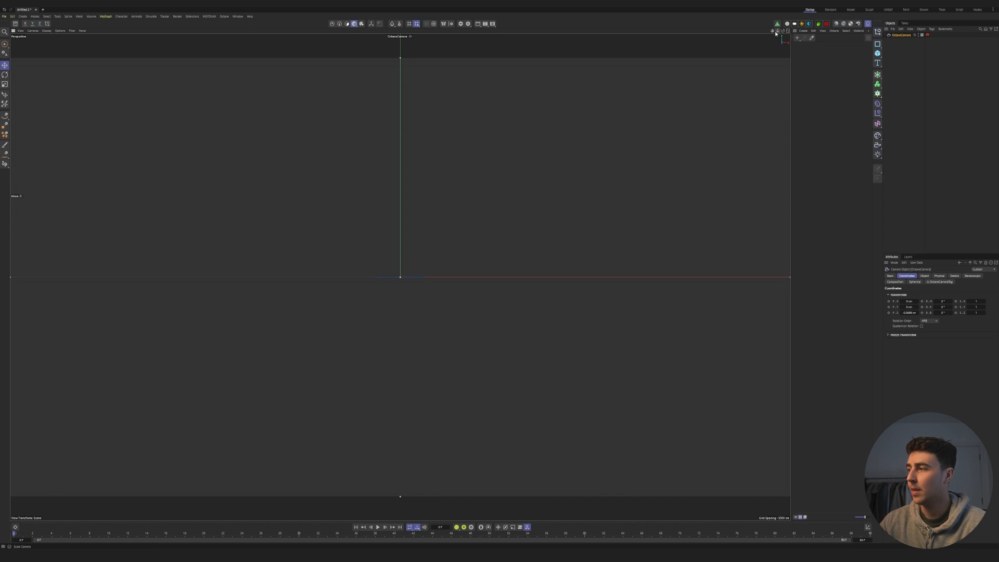
{"action": "left_click_drag", "start_coordinate": [910, 307], "coordinate": [929, 307]}
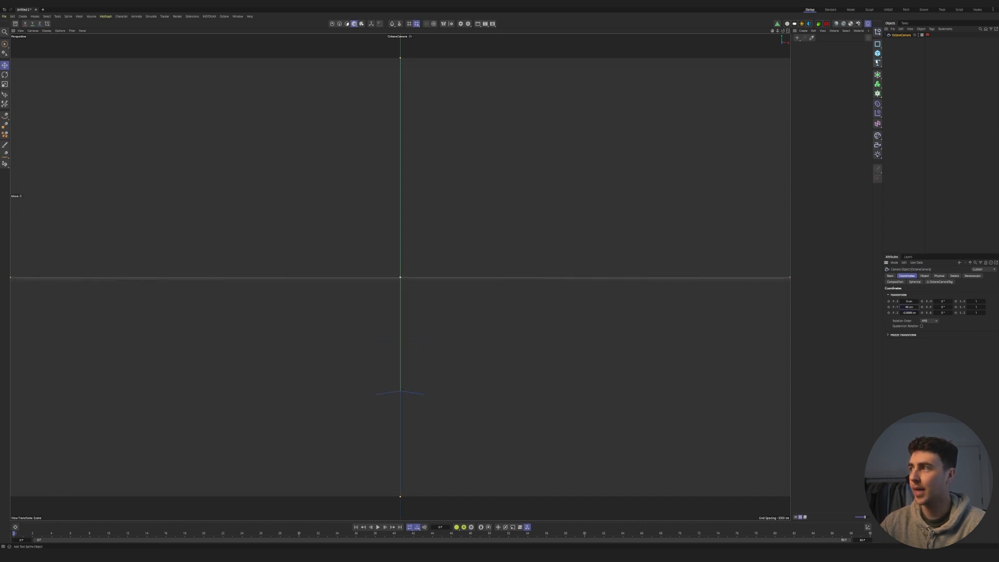
{"action": "left_click", "coordinate": [878, 53]}
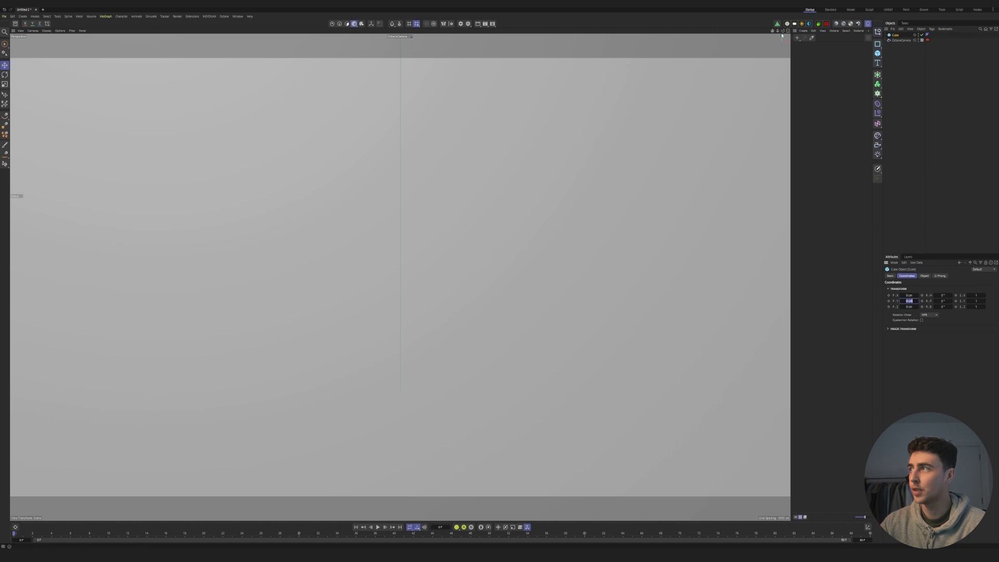
{"action": "left_click_drag", "start_coordinate": [778, 30], "coordinate": [749, 31]}
{"action": "left_click", "coordinate": [901, 40]}
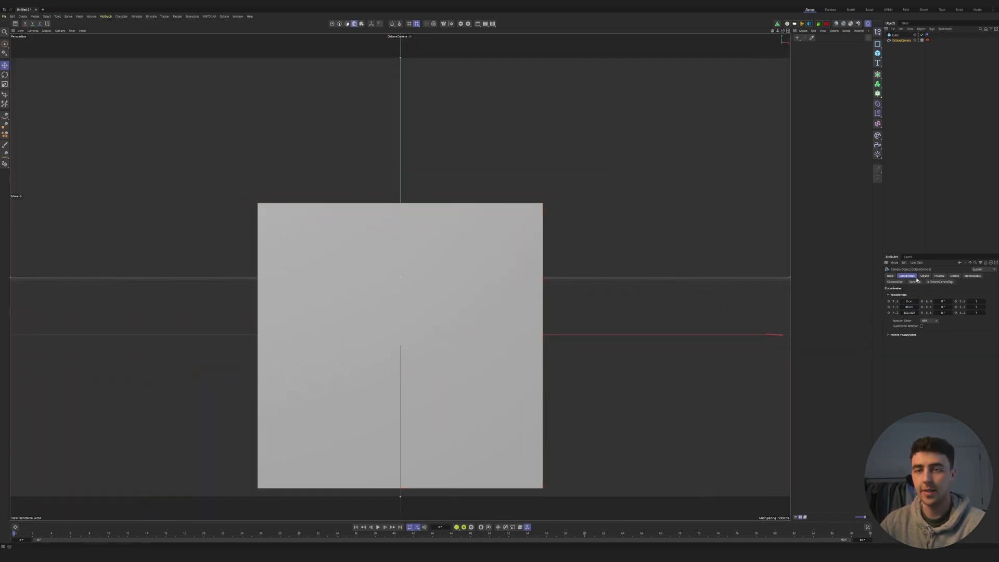
{"action": "left_click_drag", "start_coordinate": [909, 307], "coordinate": [885, 306]}
- Stretch the cube to fill the camera frame, increase its depth, and push it back along Z until its edges fit the frame
{"action": "left_click", "coordinate": [479, 303]}
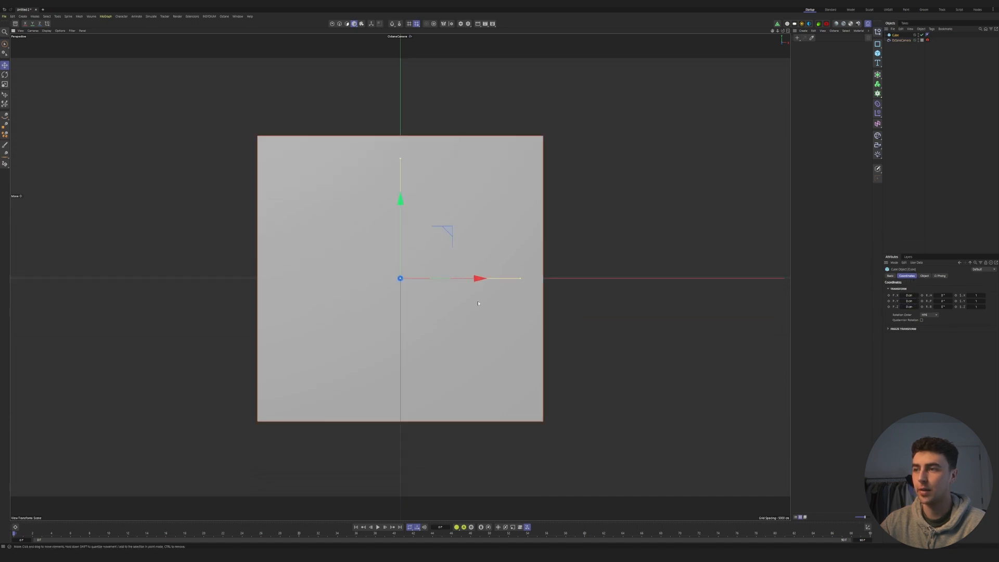
{"action": "left_click_drag", "start_coordinate": [522, 277], "coordinate": [734, 277]}
{"action": "left_click_drag", "start_coordinate": [400, 158], "coordinate": [400, 93]}
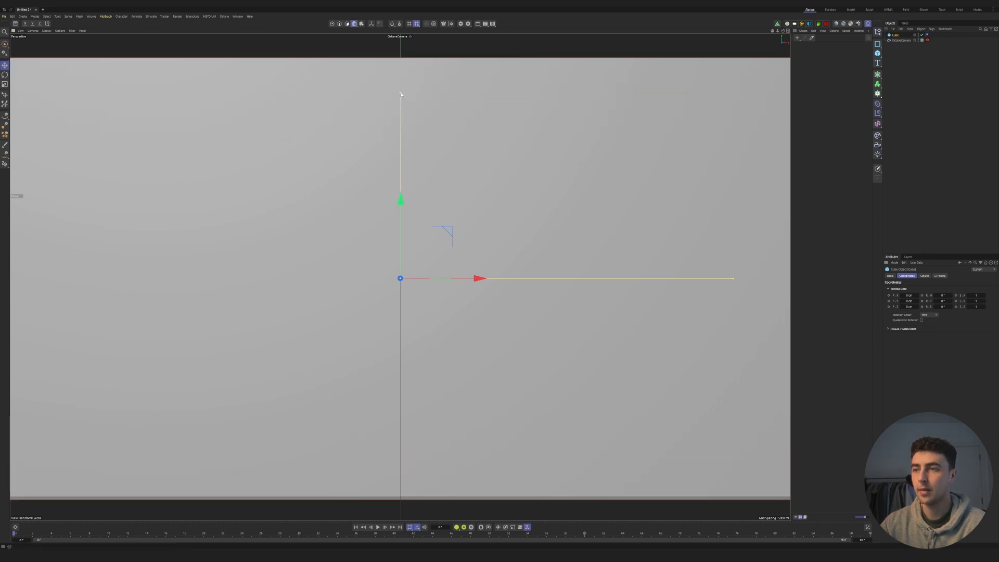
{"action": "left_click", "coordinate": [922, 40]}
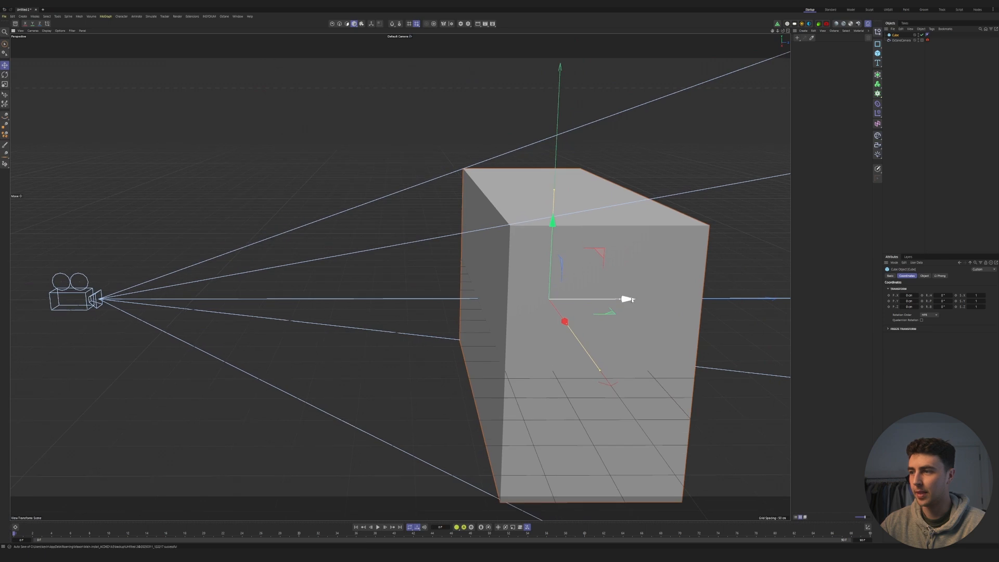
{"action": "left_click_drag", "start_coordinate": [620, 301], "coordinate": [707, 303]}
{"action": "left_click", "coordinate": [922, 41]}
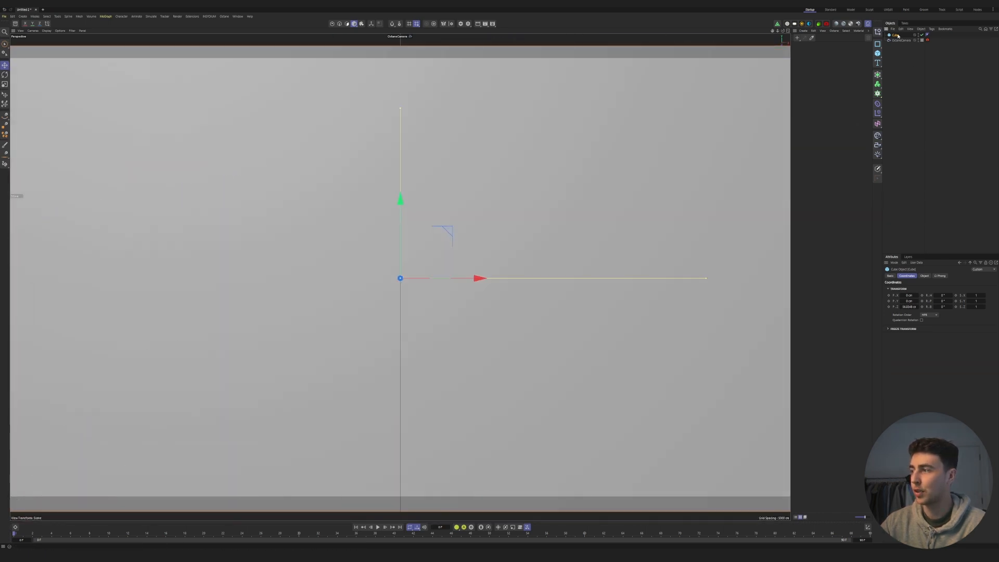
{"action": "left_click_drag", "start_coordinate": [909, 307], "coordinate": [921, 307]}
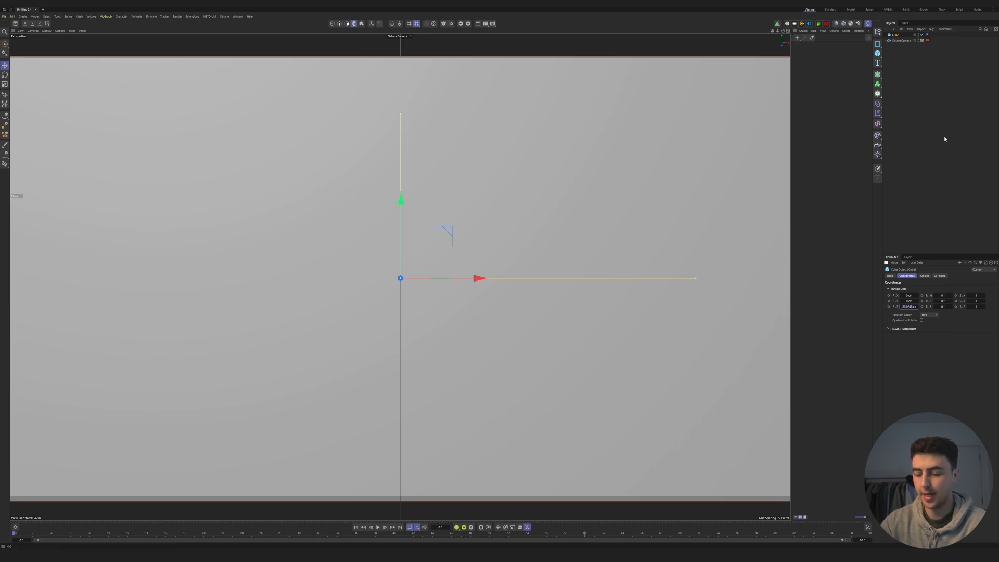
- Add a Boole object and make the large cube its child
{"action": "key", "text": "shift+c"}
{"action": "type", "text": "boole"}
{"action": "key", "text": "Return"}
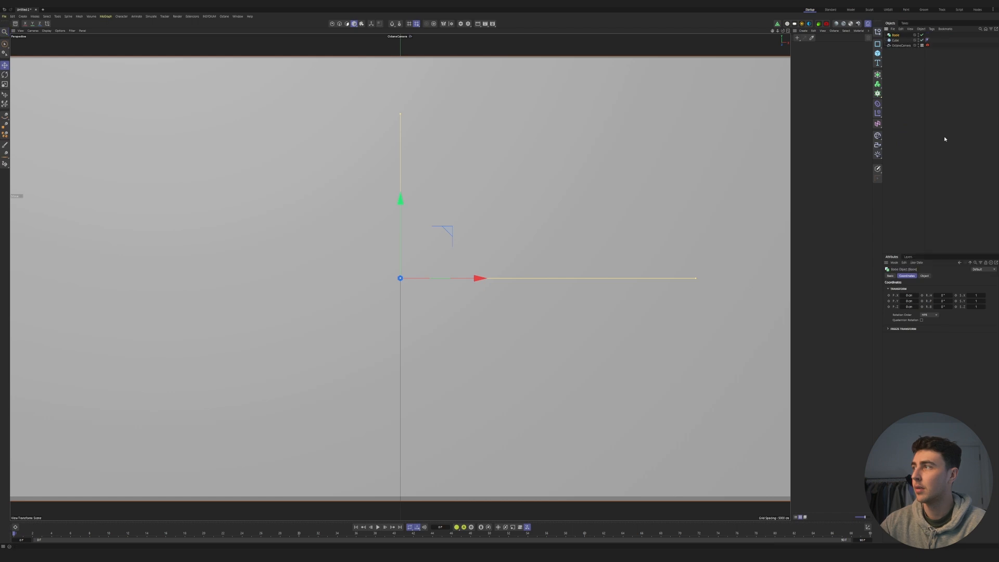
{"action": "left_click_drag", "start_coordinate": [897, 38], "coordinate": [896, 36]}
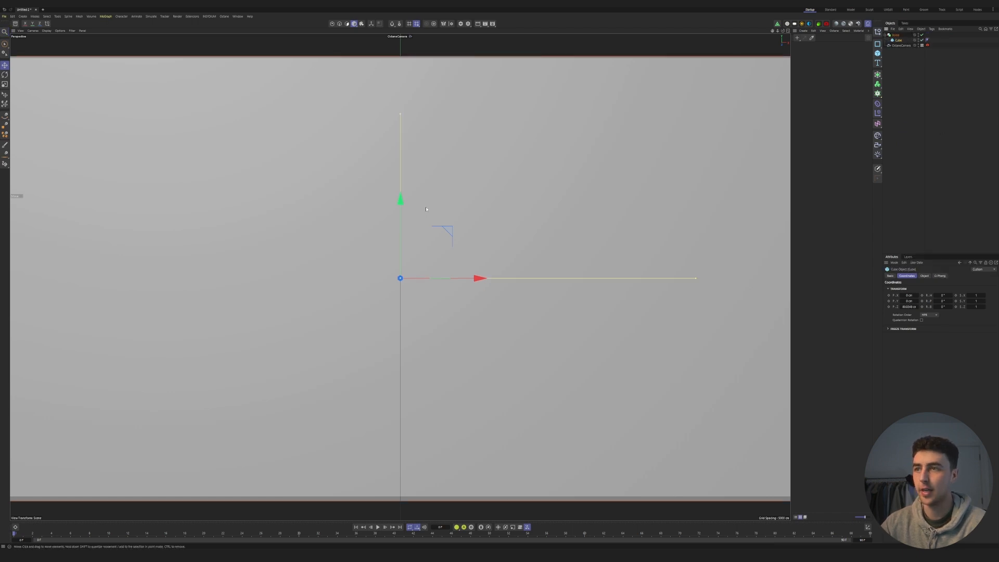
- Duplicate the cube inside the Boole, offset the copy down and forward, and shrink it slightly to carve an open-fronted room with even walls
{"action": "left_click_drag", "start_coordinate": [402, 207], "coordinate": [405, 221]}
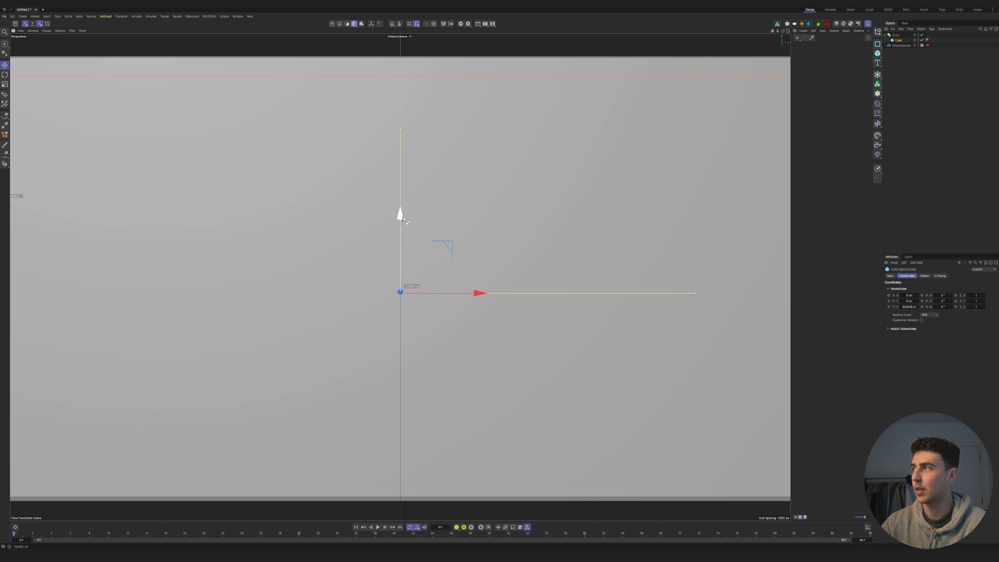
{"action": "left_click", "coordinate": [922, 50]}
{"action": "left_click_drag", "start_coordinate": [676, 309], "coordinate": [647, 315]}
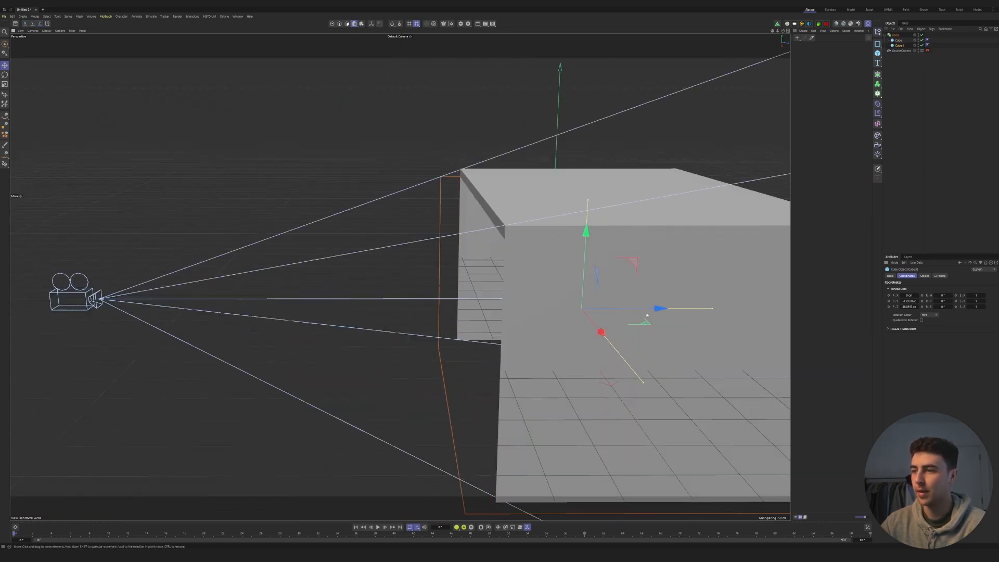
{"action": "left_click_drag", "start_coordinate": [592, 343], "coordinate": [633, 328], "text": "alt"}
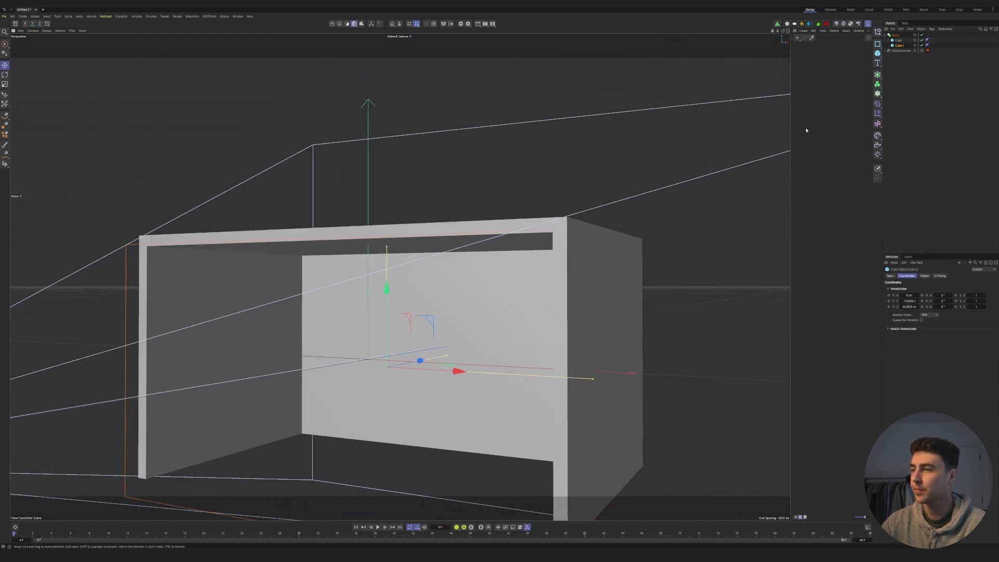
{"action": "left_click", "coordinate": [921, 52]}
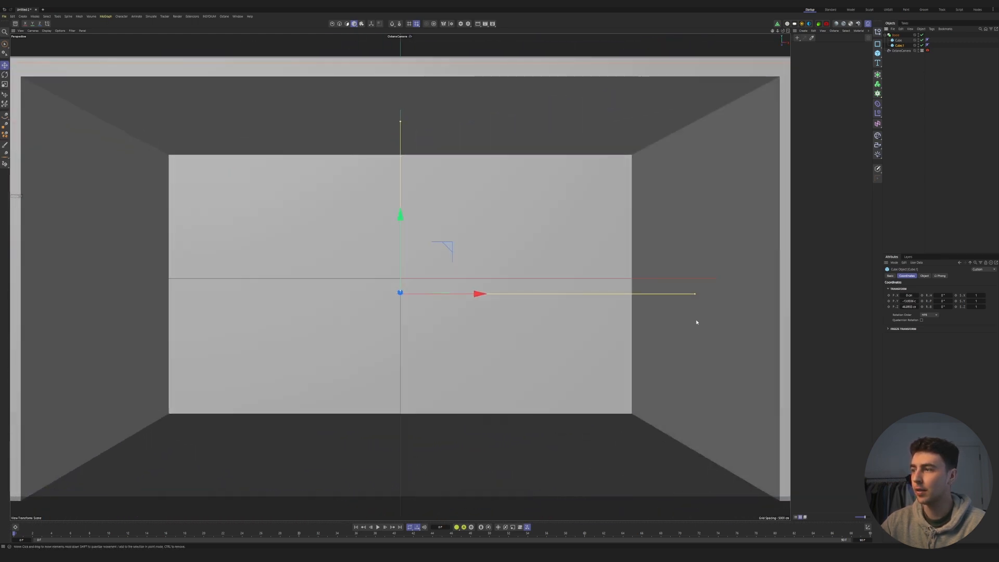
{"action": "left_click_drag", "start_coordinate": [695, 294], "coordinate": [687, 295]}
{"action": "left_click_drag", "start_coordinate": [400, 121], "coordinate": [400, 123]}
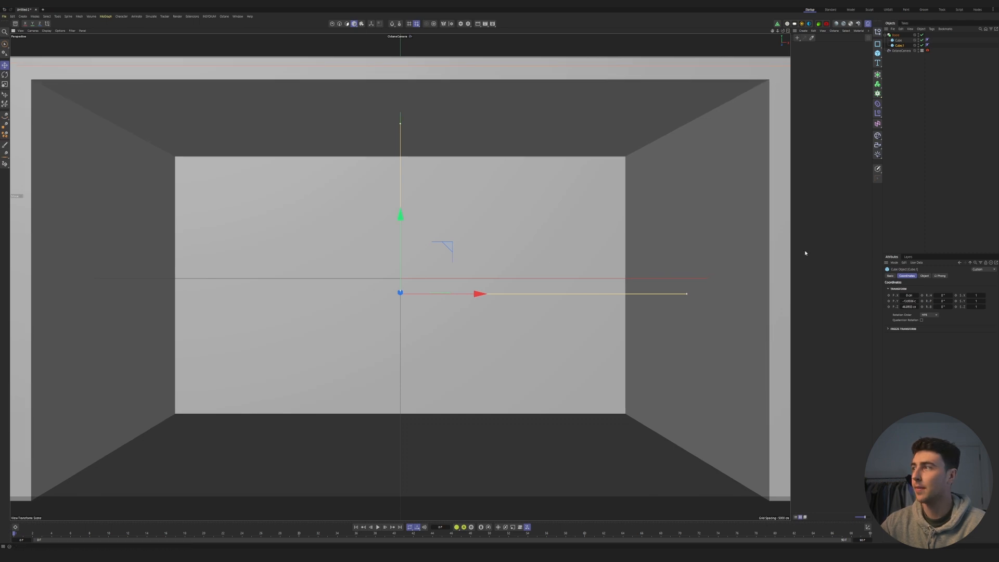
- Add a plane, lower it to the base of the hollow room, and widen it to form the floor
{"action": "left_click_drag", "start_coordinate": [880, 58], "coordinate": [905, 95]}
{"action": "left_click_drag", "start_coordinate": [400, 205], "coordinate": [396, 382]}
{"action": "left_click_drag", "start_coordinate": [640, 454], "coordinate": [717, 456]}
{"action": "left_click_drag", "start_coordinate": [408, 376], "coordinate": [408, 383]}
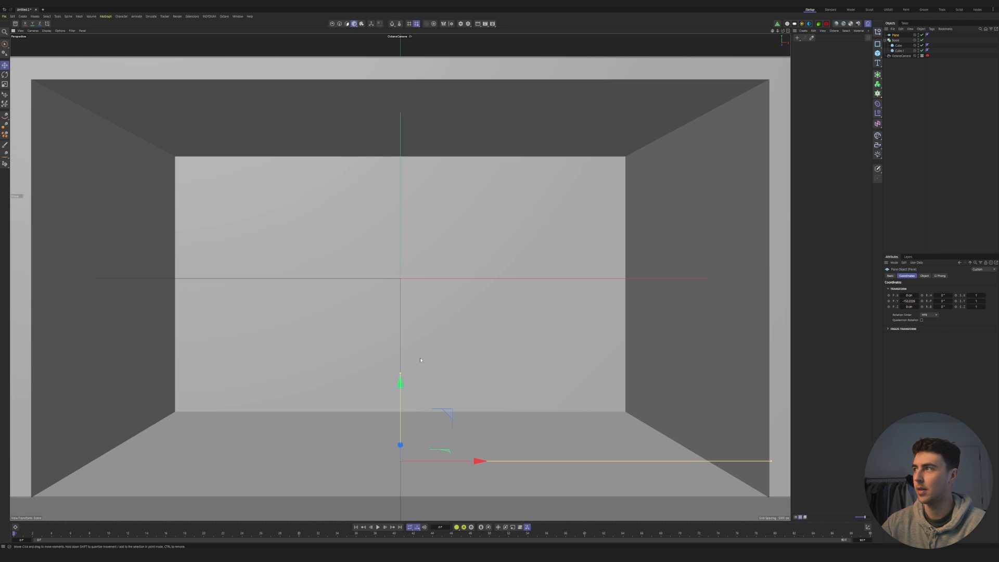
- Add another cube, flatten it into a thin panel, and move it toward the camera to the room's open front
{"action": "left_click", "coordinate": [878, 54]}
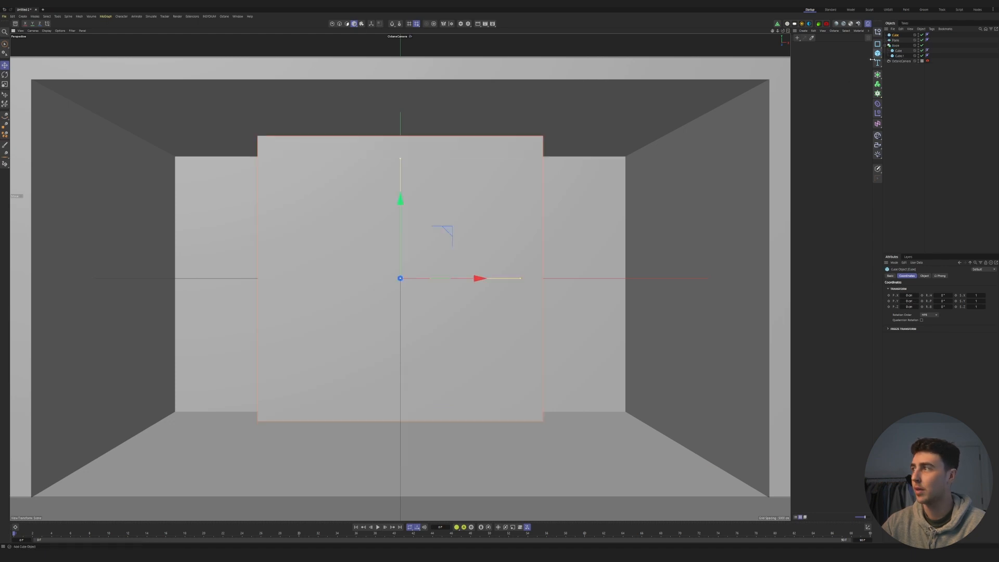
{"action": "left_click", "coordinate": [922, 61]}
{"action": "left_click", "coordinate": [923, 62]}
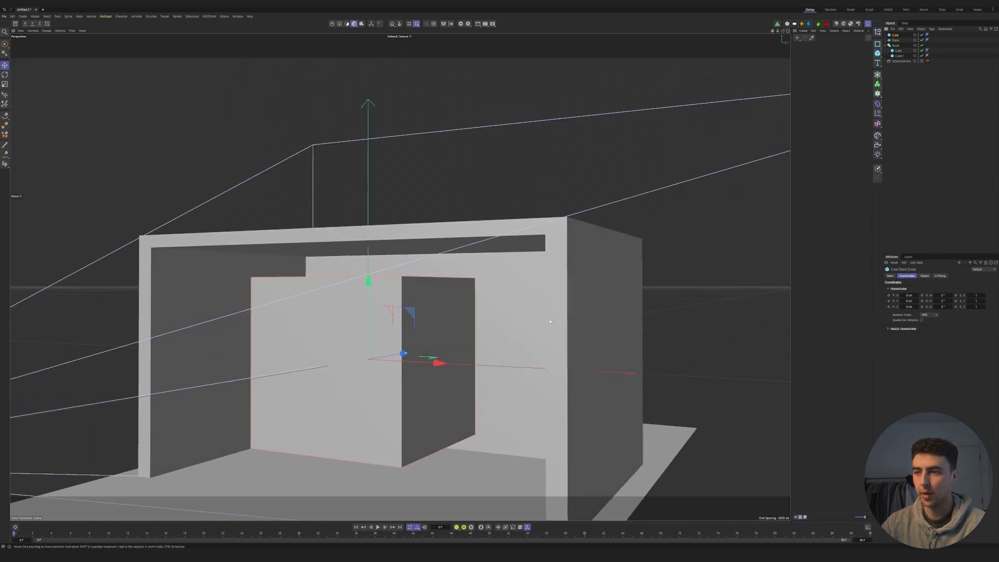
{"action": "left_click_drag", "start_coordinate": [404, 352], "coordinate": [313, 368]}
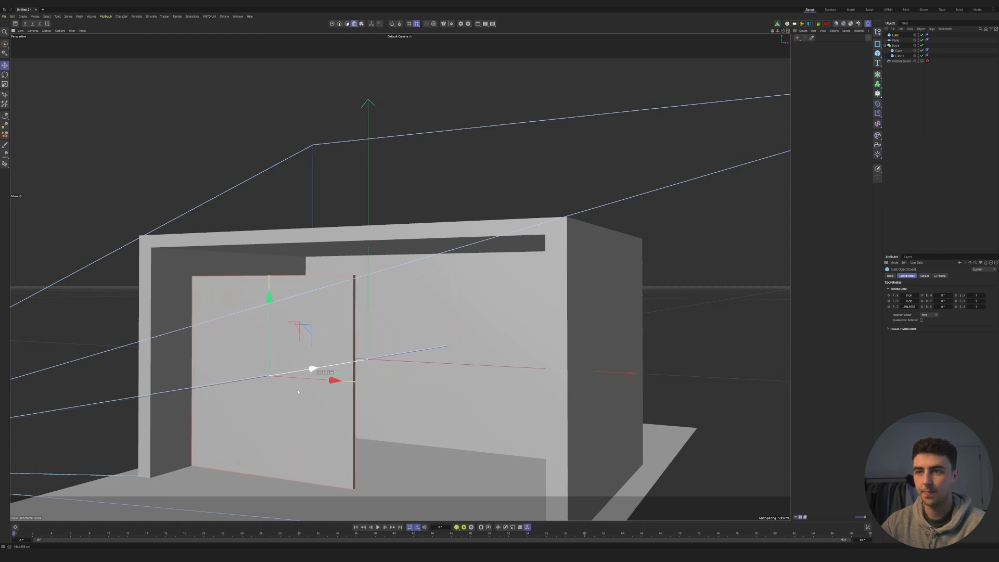
- Narrow the panel to about a third of the opening, stretch it to full height, and align its depth and height with the room's front
{"action": "left_click", "coordinate": [923, 62]}
{"action": "left_click_drag", "start_coordinate": [576, 279], "coordinate": [542, 279]}
{"action": "left_click_drag", "start_coordinate": [400, 103], "coordinate": [400, 73]}
{"action": "left_click", "coordinate": [922, 62]}
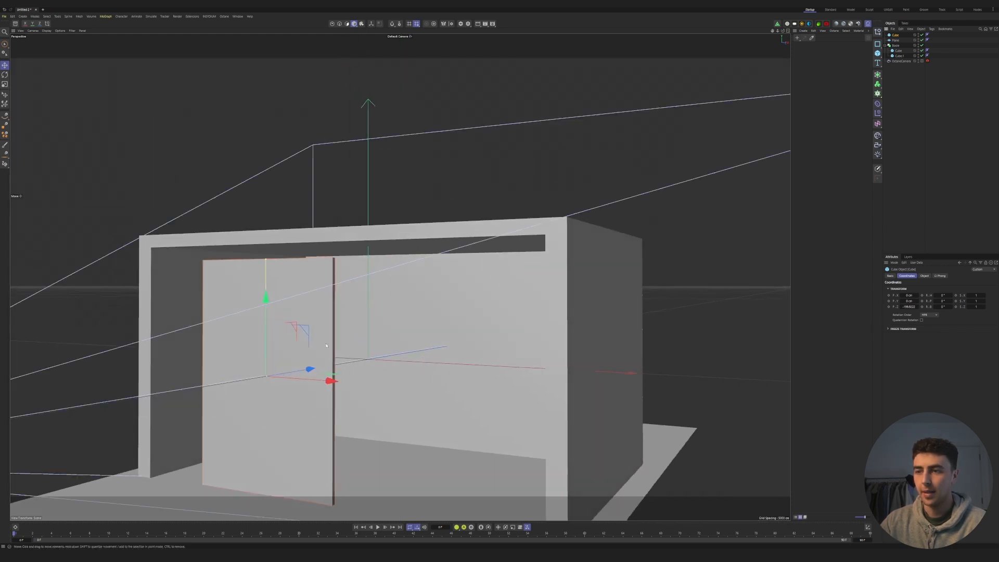
{"action": "left_click_drag", "start_coordinate": [362, 359], "coordinate": [415, 353]}
{"action": "left_click_drag", "start_coordinate": [353, 282], "coordinate": [353, 272]}
{"action": "left_click_drag", "start_coordinate": [422, 341], "coordinate": [447, 337]}
{"action": "mouse_move", "coordinate": [378, 268]}
{"action": "left_mouse_down"}
{"action": "mouse_move", "coordinate": [379, 295]}
{"action": "mouse_move", "coordinate": [379, 283]}
{"action": "left_mouse_up"}
{"action": "left_click", "coordinate": [922, 61]}
{"action": "left_click", "coordinate": [922, 61]}
{"action": "left_click", "coordinate": [922, 61]}
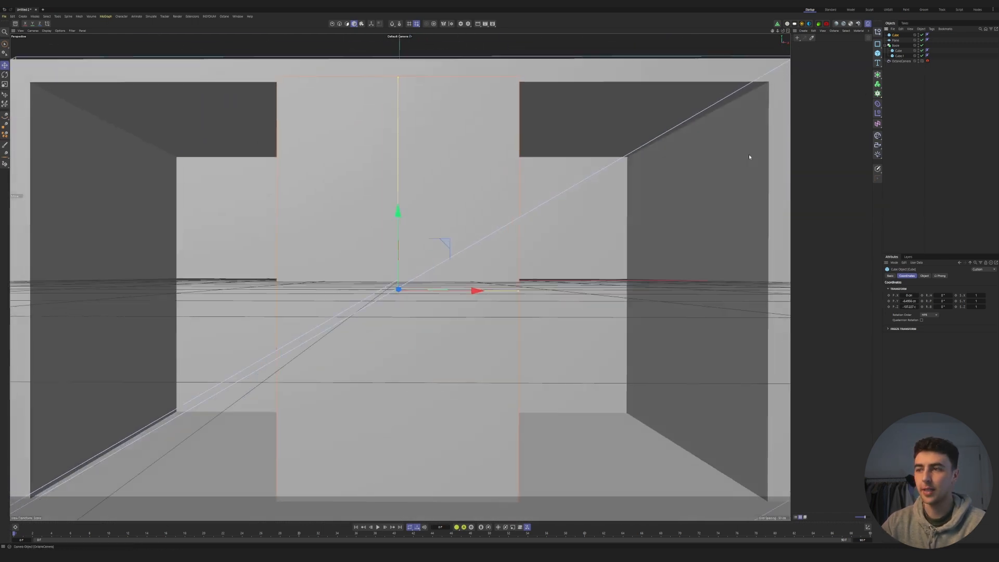
- Copy the central panel into the right part of the opening and fit it as two narrow side-by-side panels set inside the frame
{"action": "left_click_drag", "start_coordinate": [468, 291], "coordinate": [655, 295]}
{"action": "left_click_drag", "start_coordinate": [568, 286], "coordinate": [565, 287]}
{"action": "left_click_drag", "start_coordinate": [702, 289], "coordinate": [775, 294]}
{"action": "left_click", "coordinate": [615, 289]}
{"action": "mouse_move", "coordinate": [658, 288]}
{"action": "left_mouse_down"}
{"action": "mouse_move", "coordinate": [666, 290]}
{"action": "mouse_move", "coordinate": [648, 291]}
{"action": "left_mouse_up"}
{"action": "left_click", "coordinate": [704, 293]}
{"action": "left_click_drag", "start_coordinate": [760, 290], "coordinate": [776, 288]}
{"action": "left_click", "coordinate": [637, 291]}
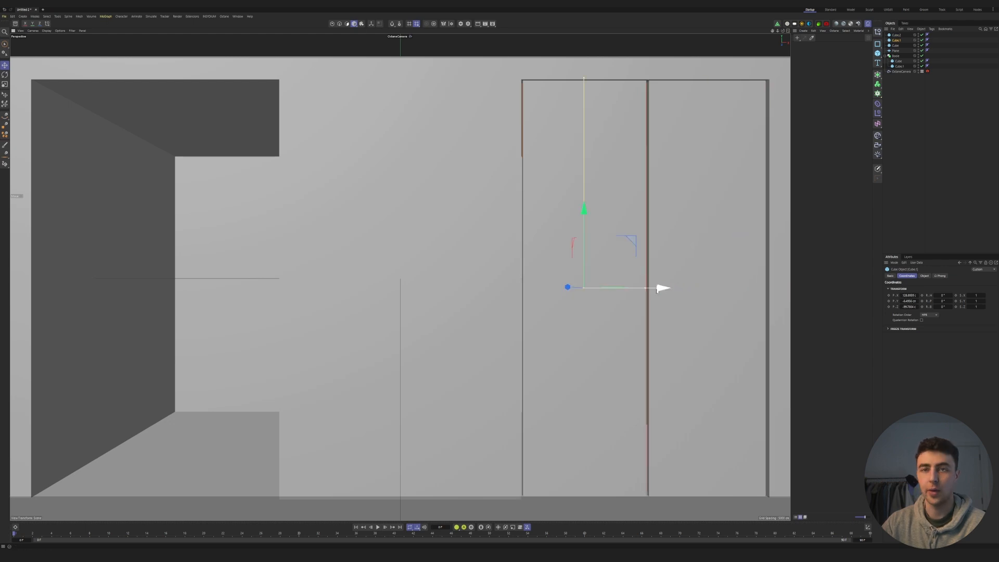
- Delete the outermost narrow panel and replace it with a fresh copy of the neighbouring panel moved right along X
{"action": "left_click", "coordinate": [703, 127]}
{"action": "key", "text": "Delete"}
{"action": "left_click", "coordinate": [635, 164]}
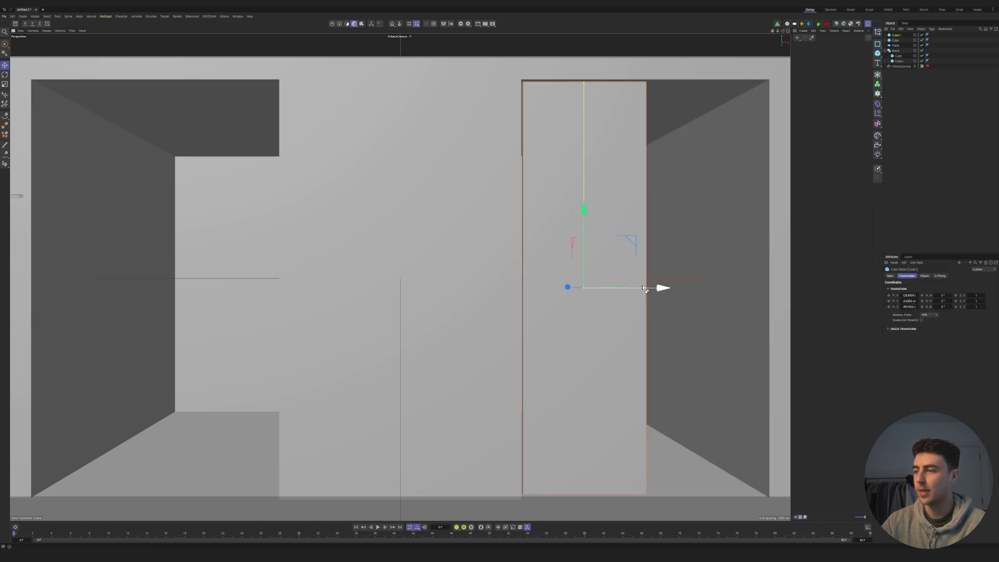
{"action": "left_click_drag", "start_coordinate": [664, 290], "coordinate": [785, 297]}
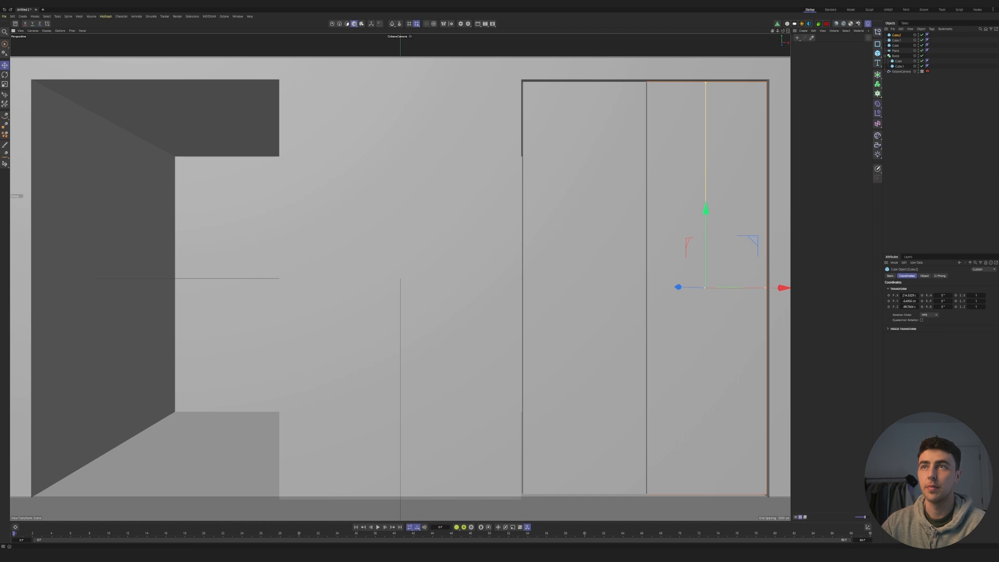
- Open the Octane Live Viewer, render the scene with the resolution locked, and fit the whole frame in view
{"action": "left_click", "coordinate": [238, 17]}
{"action": "left_click", "coordinate": [232, 32]}
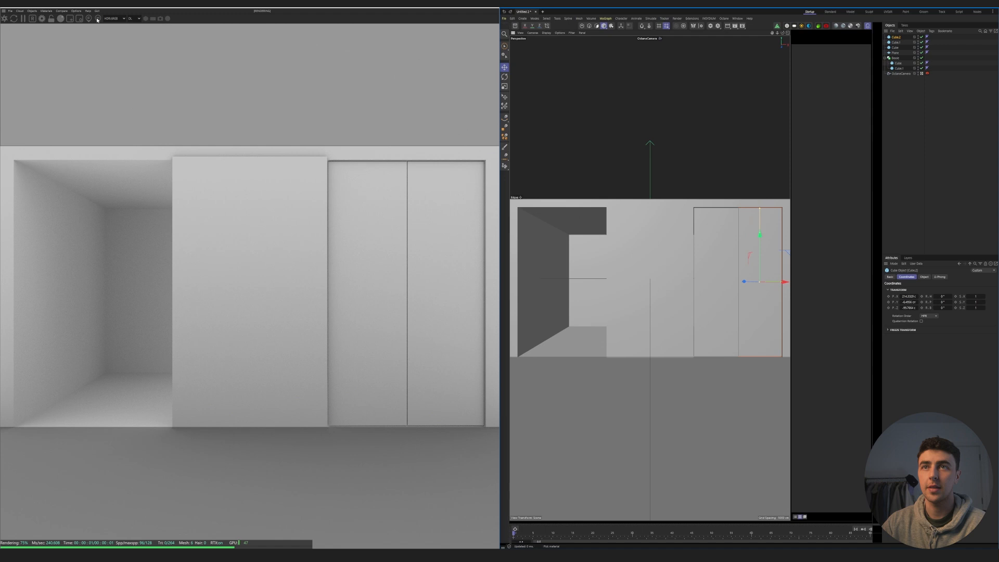
{"action": "left_click", "coordinate": [51, 19]}
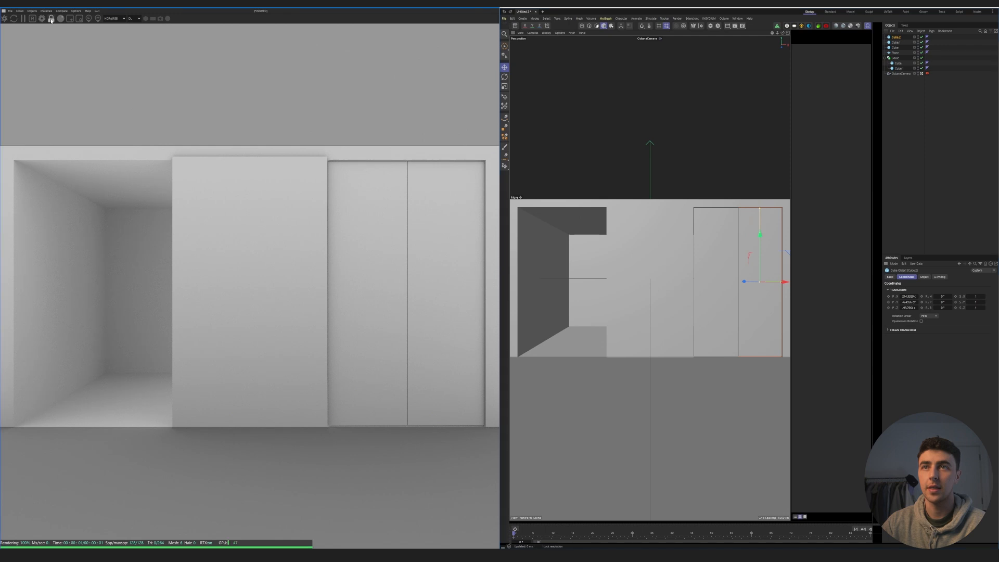
{"action": "scroll", "coordinate": [154, 21], "scroll_direction": "up", "scroll_amount": 6}
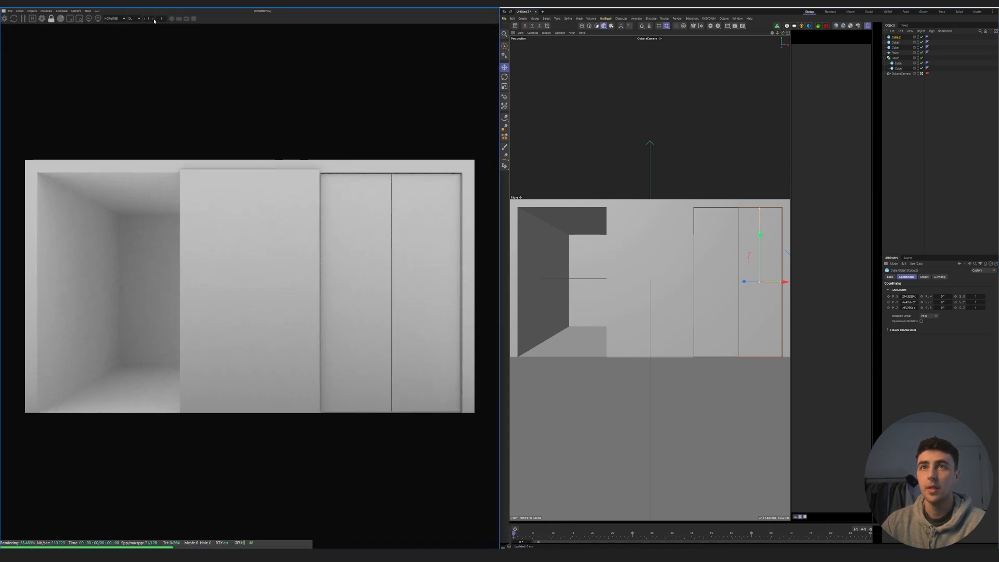
- Switch the Live Viewer's render kernel to path tracing (PT)
{"action": "scroll", "coordinate": [155, 22], "scroll_direction": "up", "scroll_amount": 2}
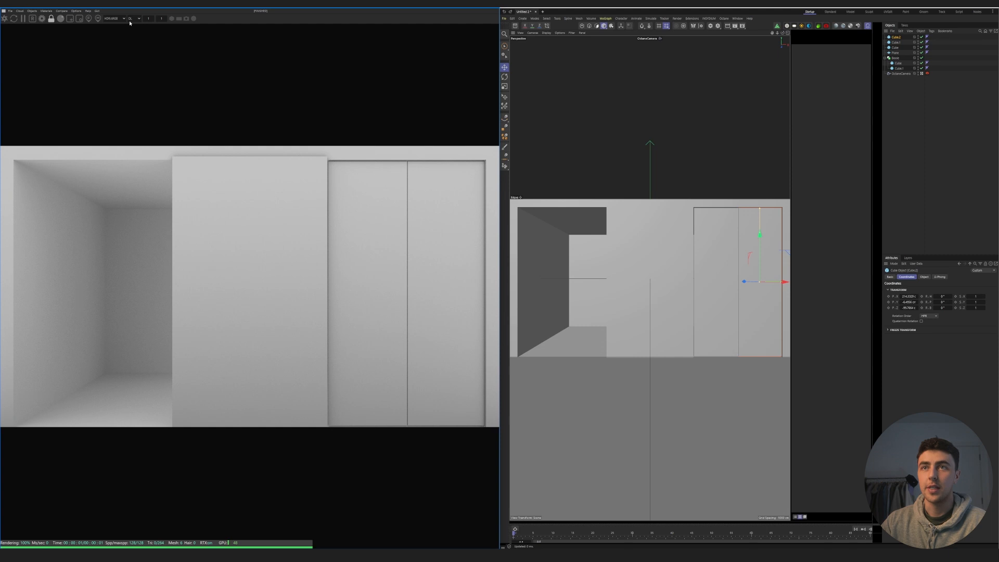
{"action": "left_click", "coordinate": [131, 20]}
{"action": "left_click", "coordinate": [134, 33]}
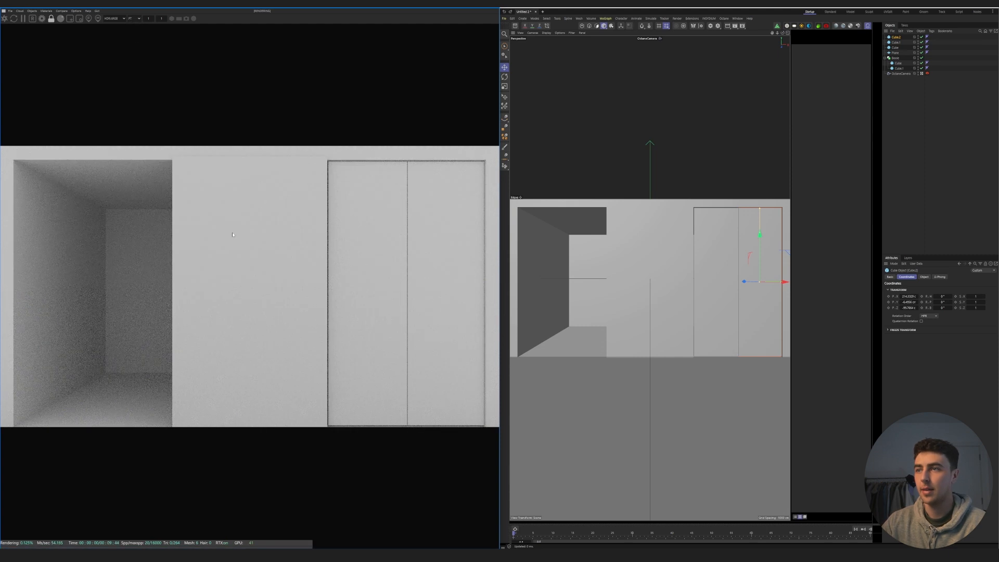
- Delete the outermost narrow panel in the right part of the opening
{"action": "left_click", "coordinate": [719, 305]}
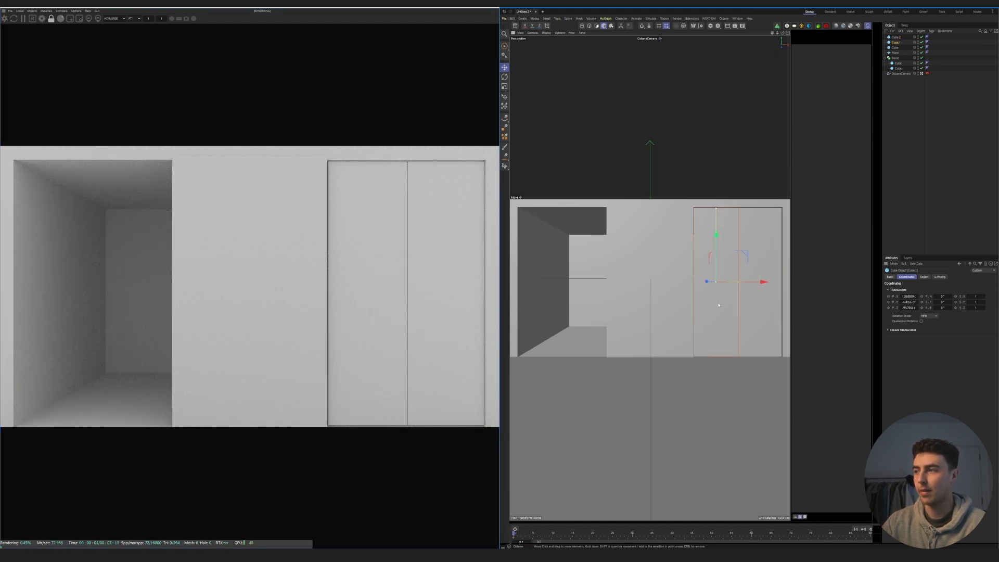
{"action": "left_click", "coordinate": [760, 307]}
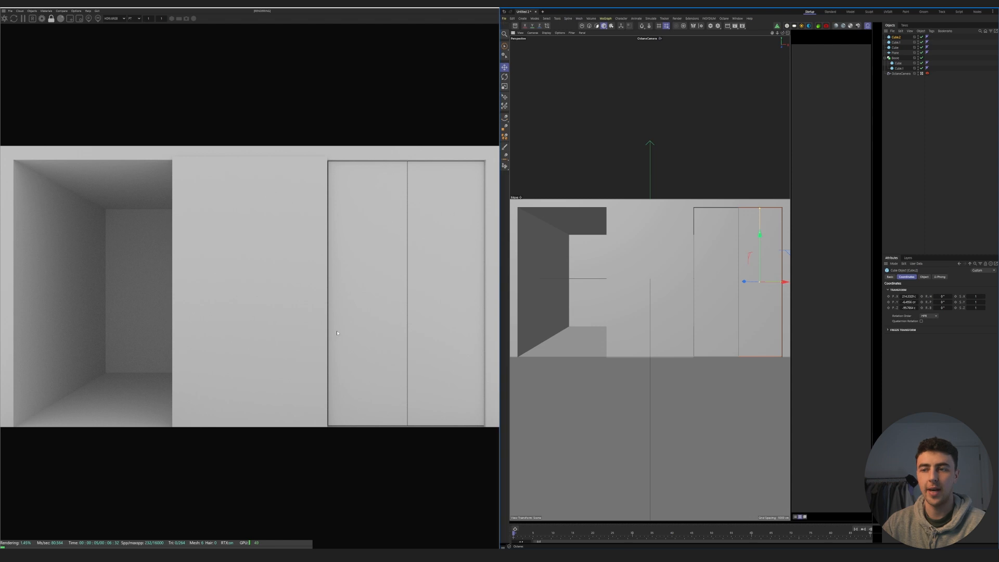
{"action": "left_click", "coordinate": [730, 300]}
{"action": "left_click", "coordinate": [759, 316]}
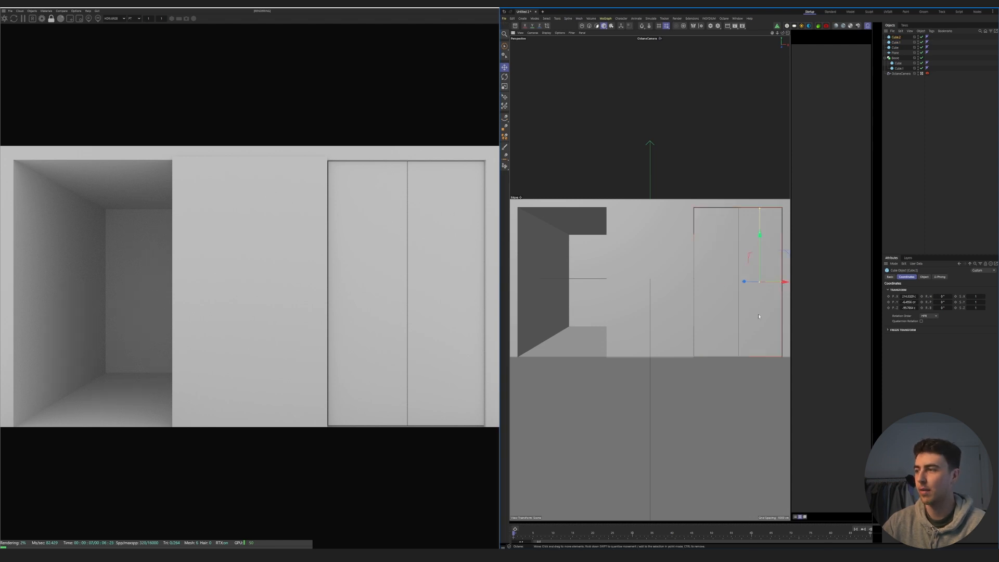
{"action": "key", "text": "Delete"}
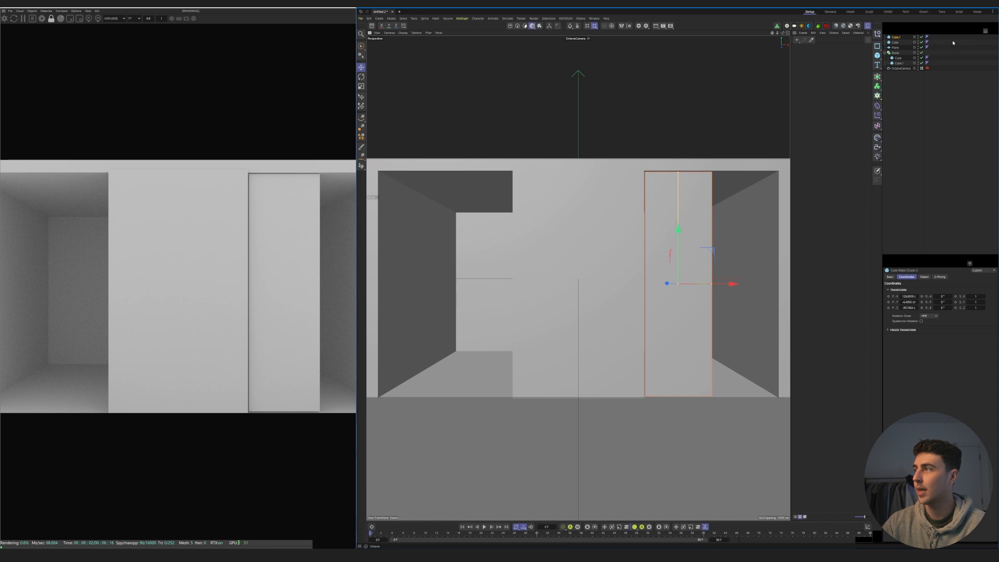
- Show shading lines in the viewport and subdivide the remaining narrow panel into 20 segments along X, Y and Z
{"action": "left_click", "coordinate": [922, 277]}
{"action": "left_click_drag", "start_coordinate": [933, 307], "coordinate": [935, 308]}
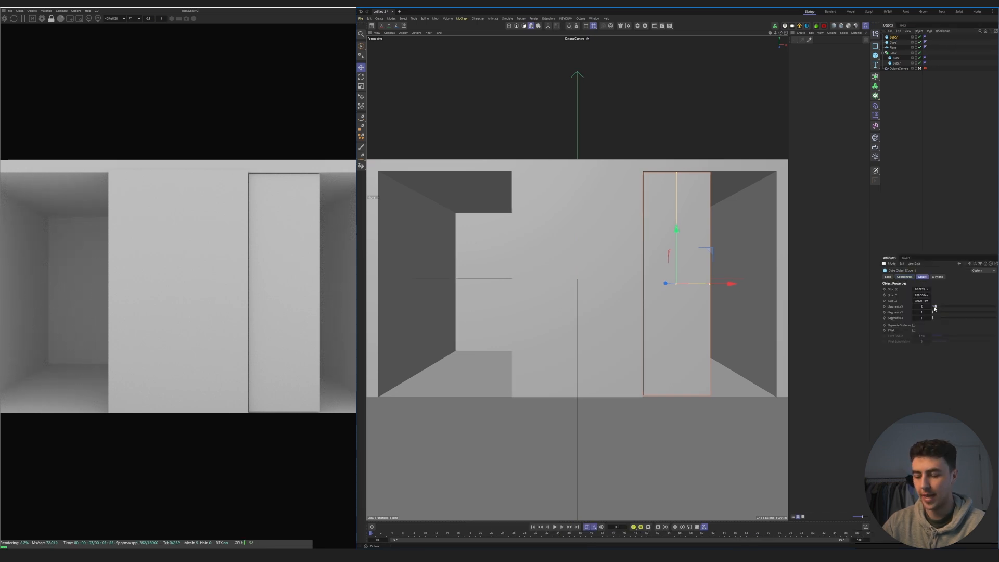
{"action": "key", "text": "n"}
{"action": "key", "text": "b"}
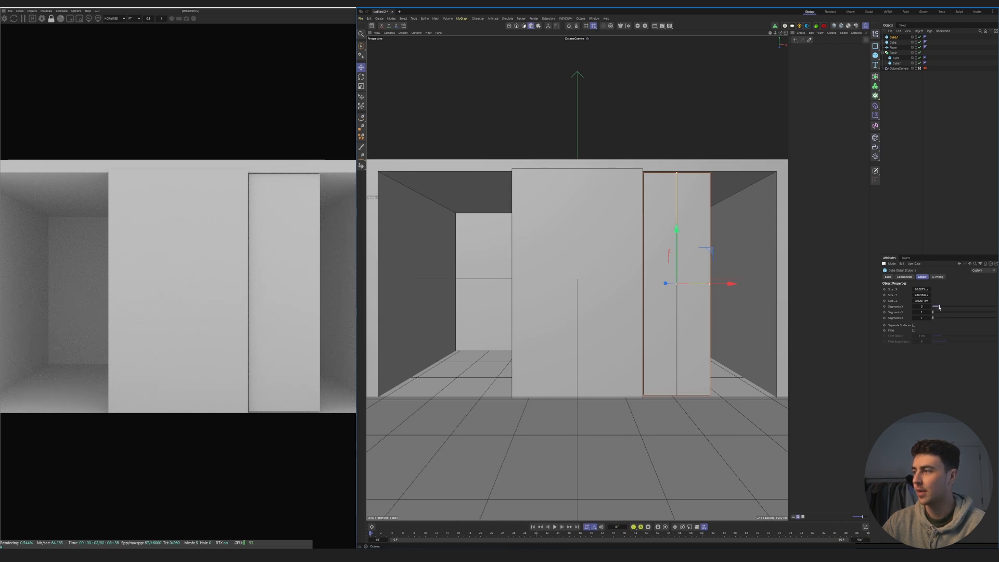
{"action": "left_click_drag", "start_coordinate": [933, 312], "coordinate": [995, 317]}
{"action": "double_click", "coordinate": [922, 313]}
{"action": "type", "text": "20"}
{"action": "key", "text": "Return"}
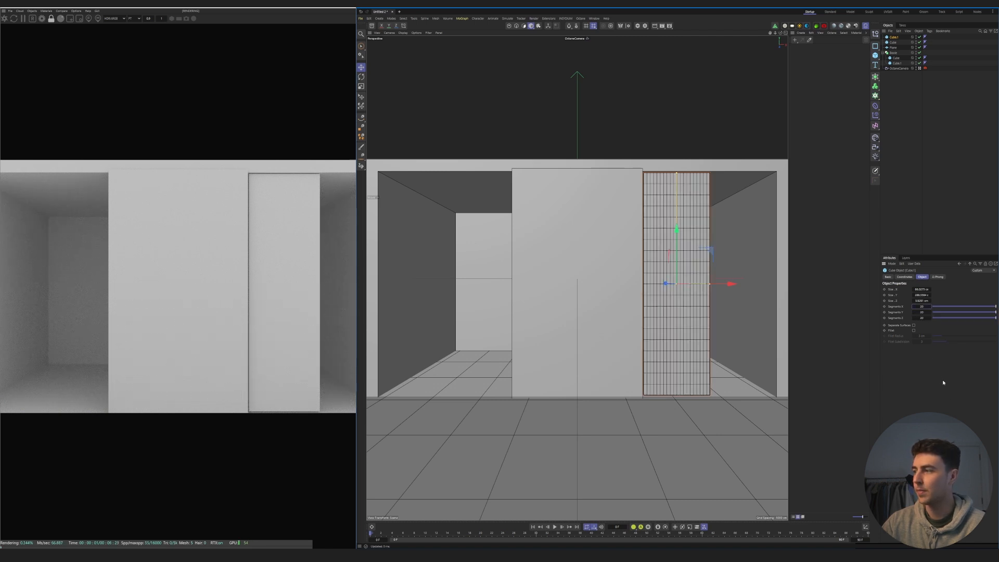
- Enable Fillet on the narrow panel and stretch it slightly taller to fill the opening's height
{"action": "left_click", "coordinate": [914, 331]}
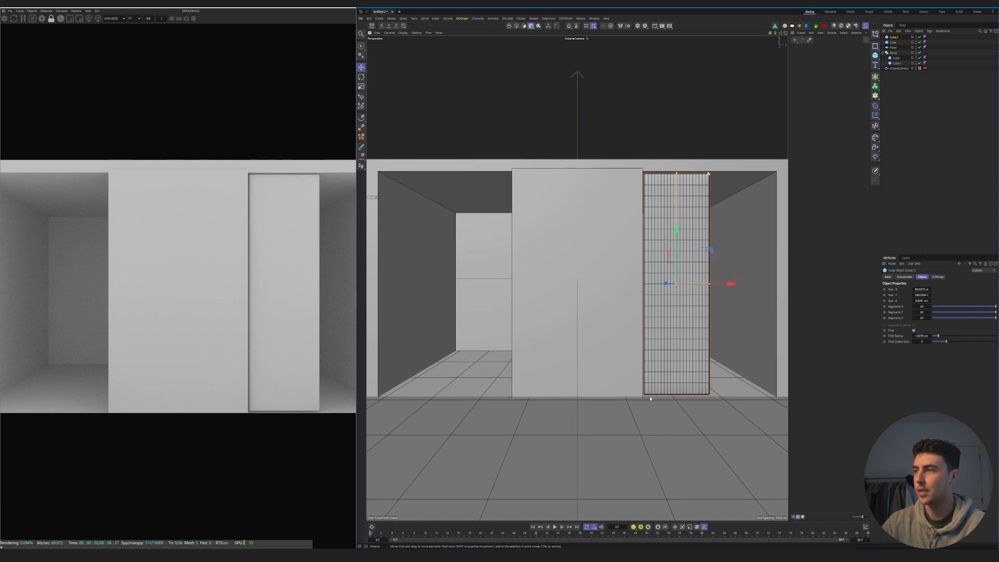
{"action": "left_click_drag", "start_coordinate": [676, 174], "coordinate": [677, 173]}
{"action": "left_click_drag", "start_coordinate": [677, 172], "coordinate": [677, 175]}
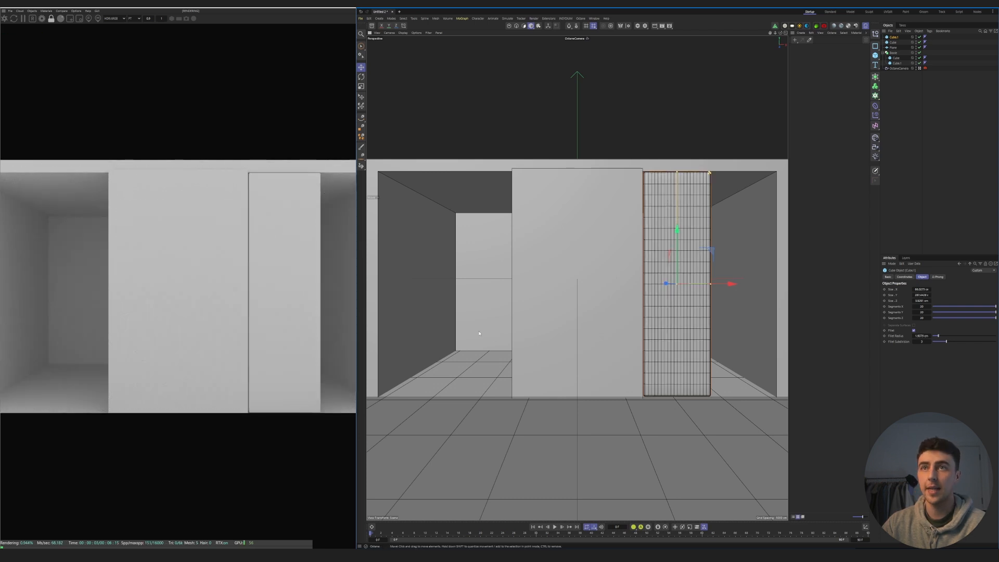
{"action": "left_click", "coordinate": [158, 19]}
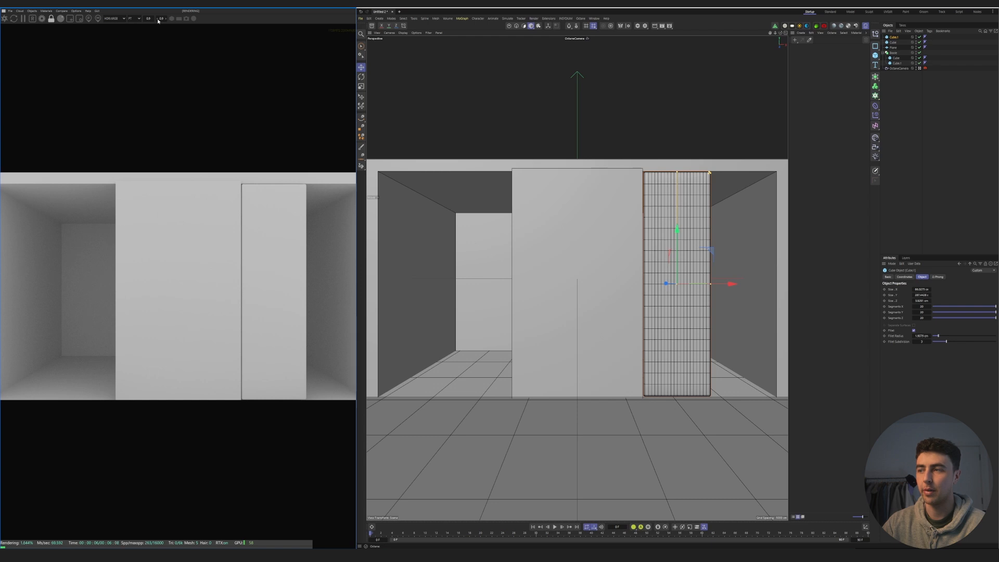
{"action": "left_click", "coordinate": [158, 20]}
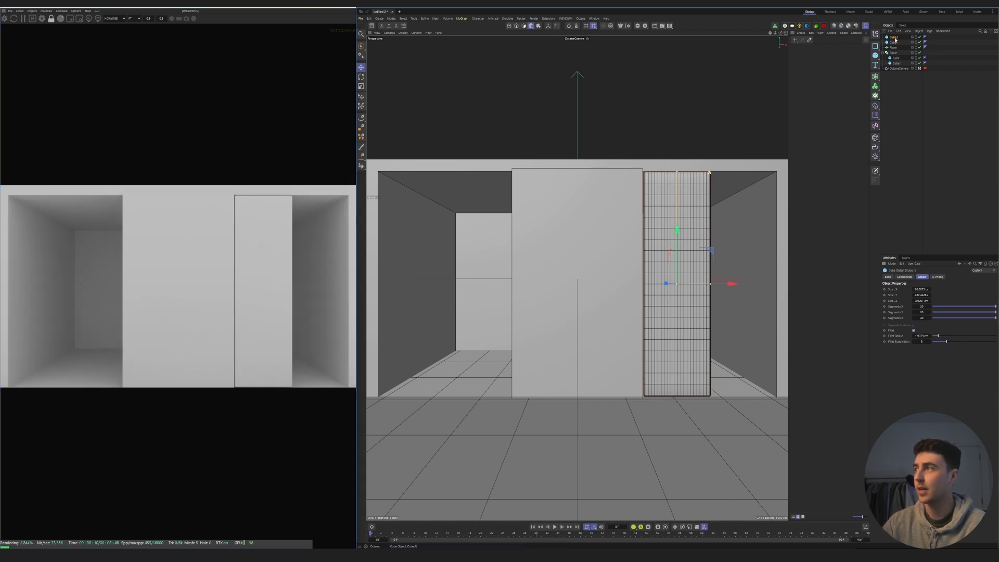
- Make the narrow panel editable, switch to polygon mode, and detach the mesh brushes as a floating palette
{"action": "key", "text": "c"}
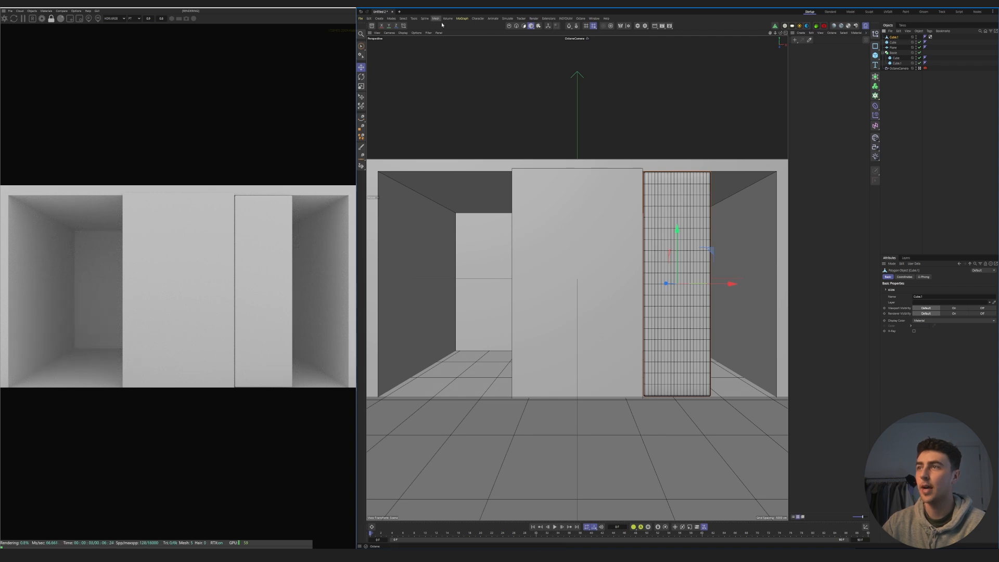
{"action": "left_click", "coordinate": [524, 26]}
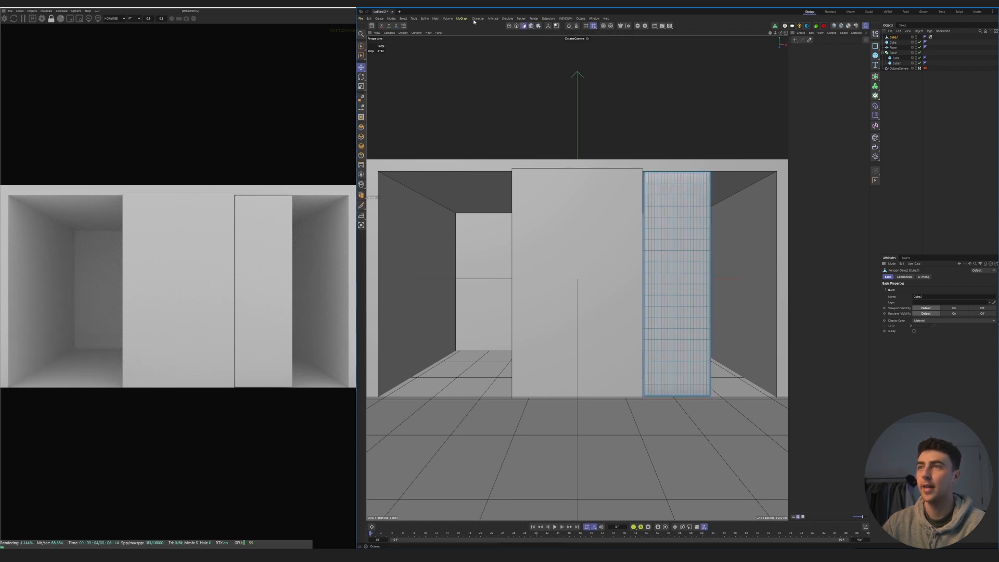
{"action": "left_click", "coordinate": [436, 19]}
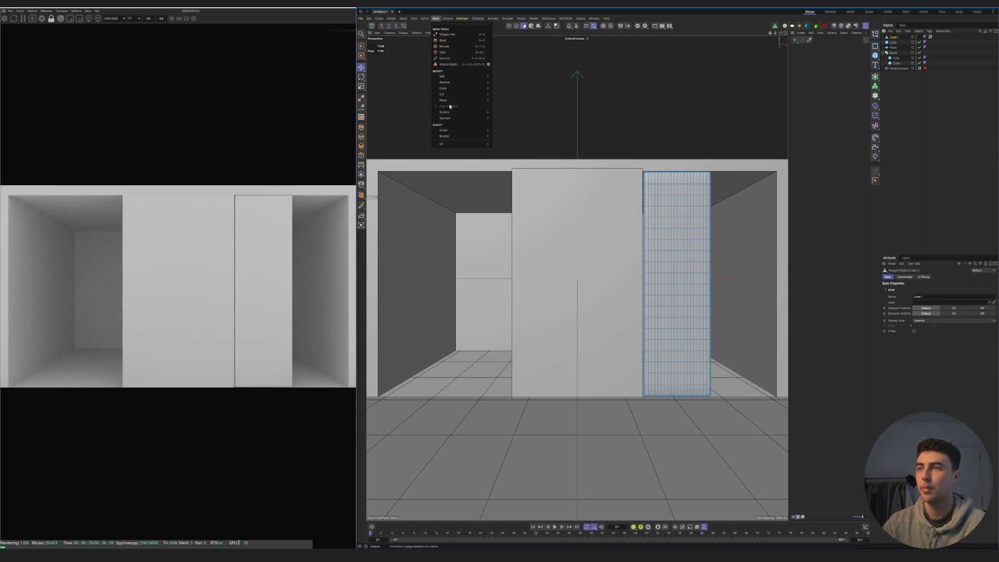
{"action": "mouse_move", "coordinate": [447, 136]}
{"action": "left_click_drag", "start_coordinate": [497, 135], "coordinate": [428, 63]}
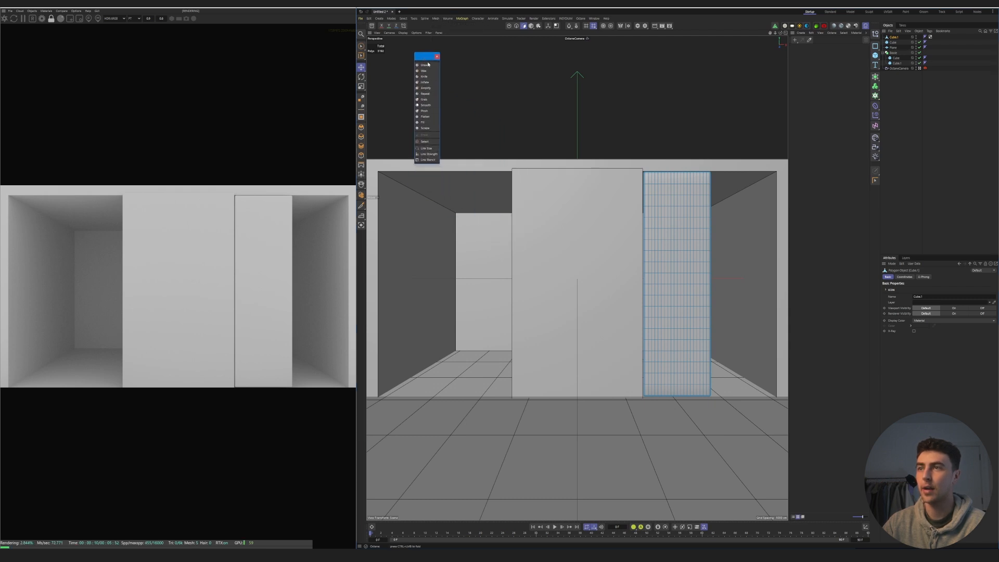
- Push the narrow panel's edges slightly uneven with the Grab brush, and return to model mode
{"action": "left_click", "coordinate": [423, 99]}
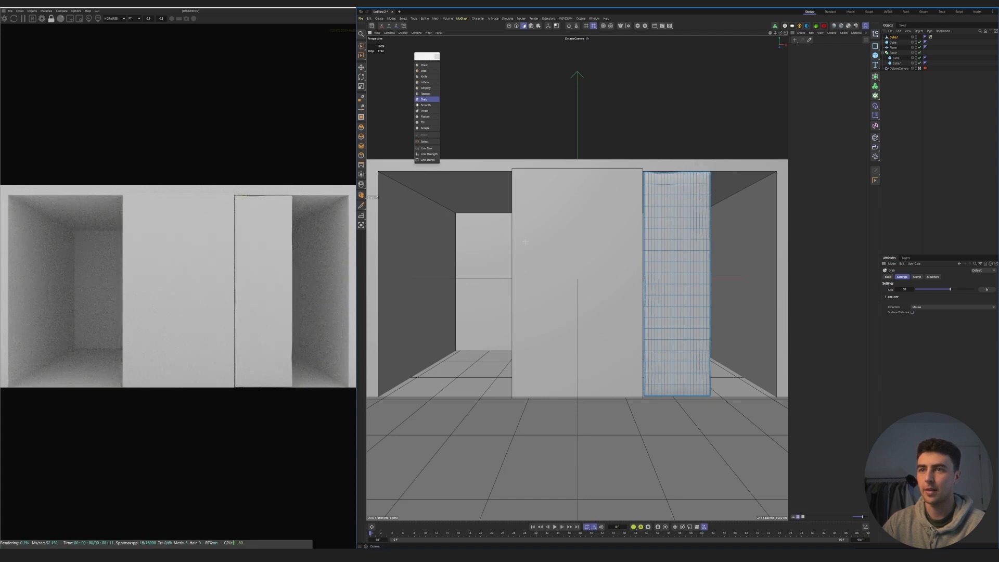
{"action": "left_click", "coordinate": [557, 28]}
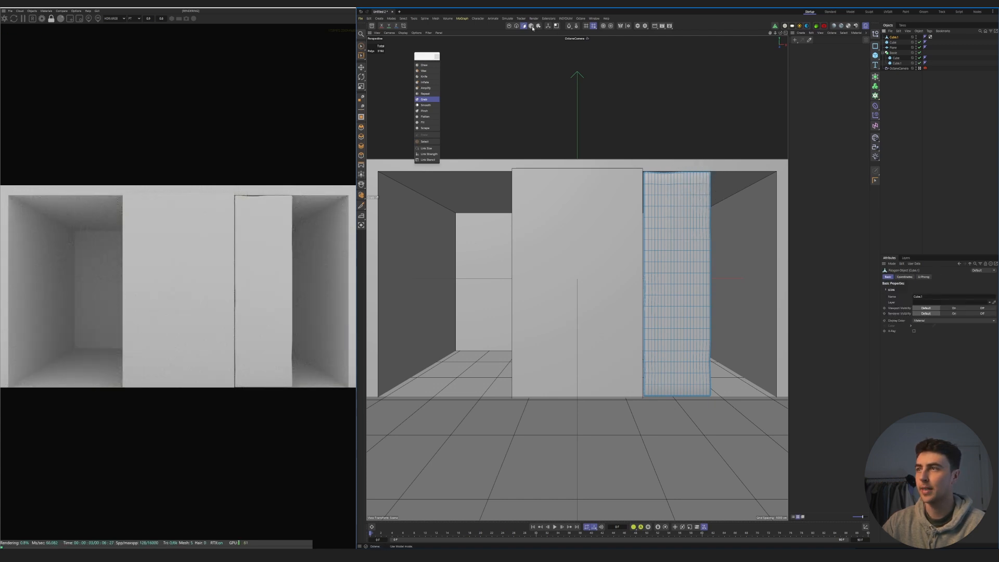
{"action": "left_click", "coordinate": [532, 26]}
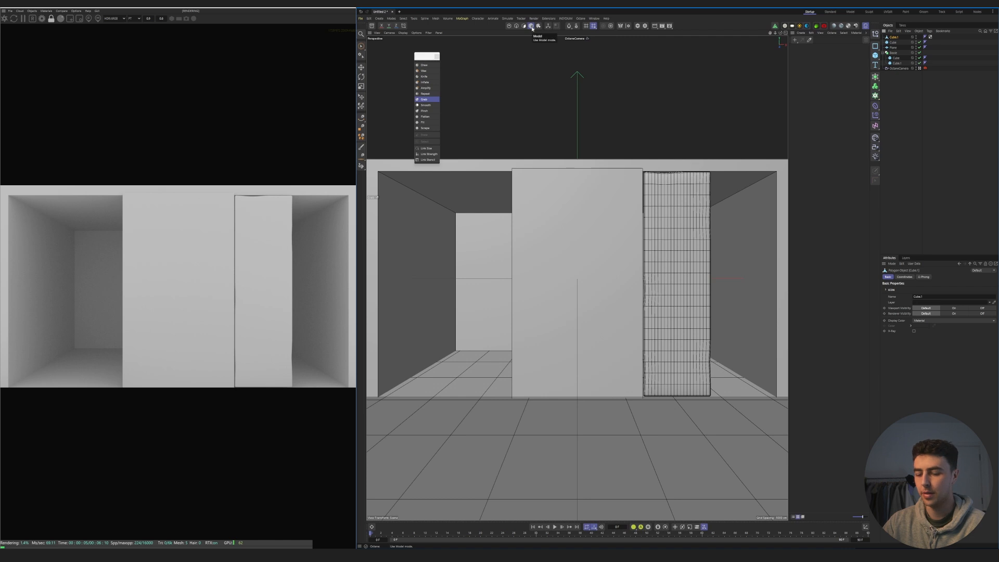
- Copy the deformed panel into the space beside it, turn it around its vertical axis, and scale it to fit
{"action": "left_click", "coordinate": [362, 46]}
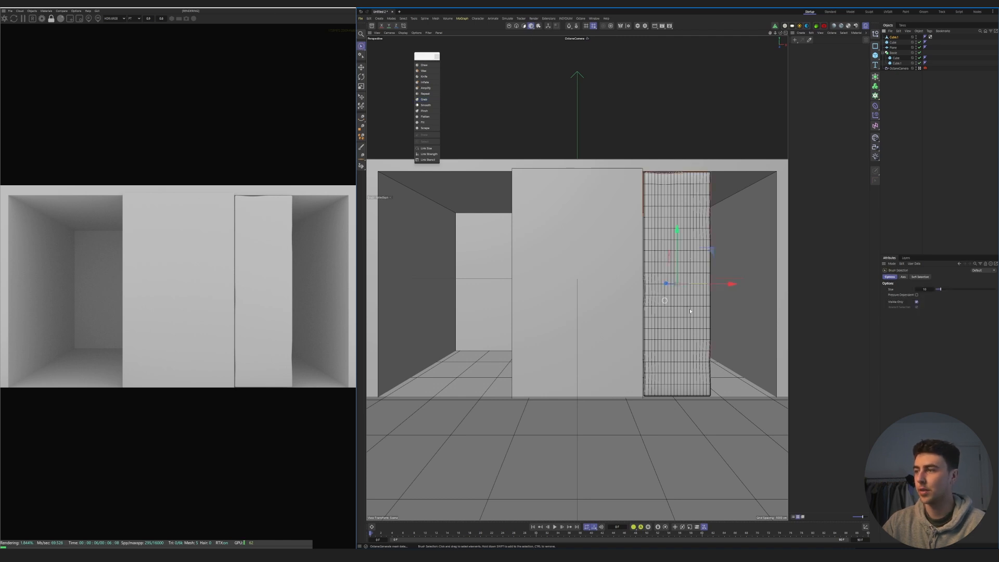
{"action": "left_click_drag", "start_coordinate": [729, 283], "coordinate": [690, 283], "text": "ctrl"}
{"action": "key", "text": "r"}
{"action": "key", "text": "t"}
{"action": "key", "text": "e"}
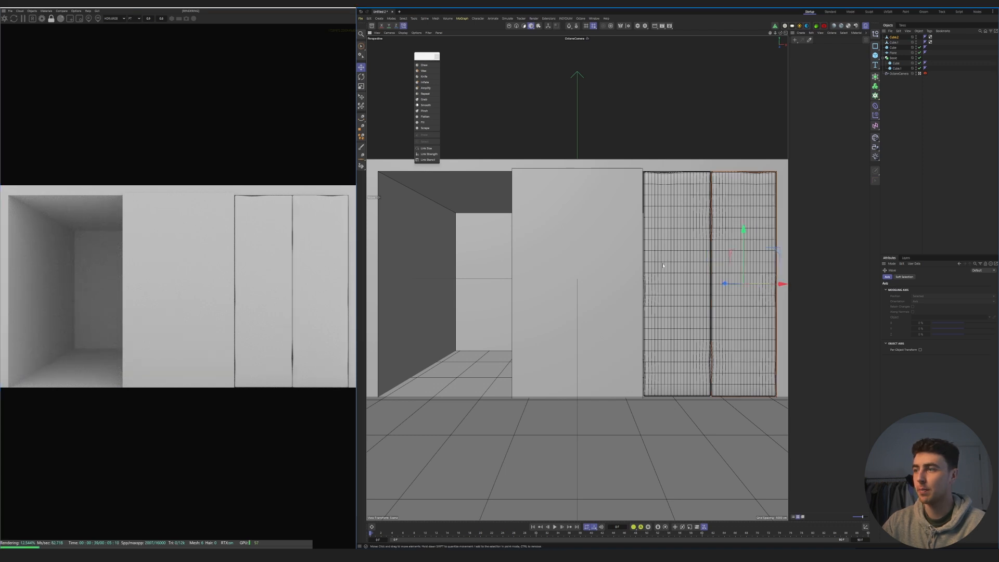
- Select both narrow panels, set them back inside the frame, and lower them slightly toward the floor
{"action": "left_click", "coordinate": [692, 246]}
{"action": "left_click_drag", "start_coordinate": [693, 283], "coordinate": [693, 284]}
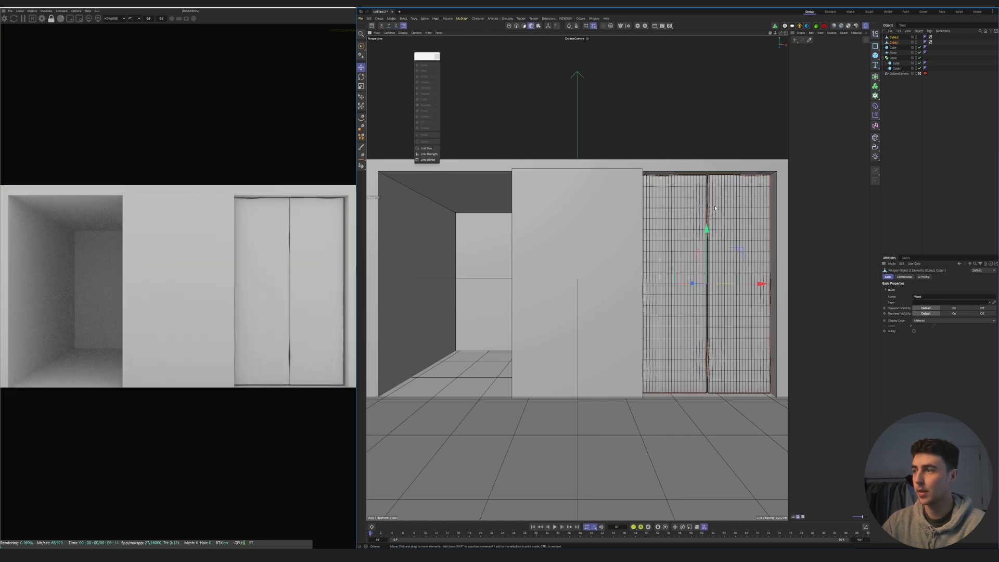
{"action": "key", "text": "t"}
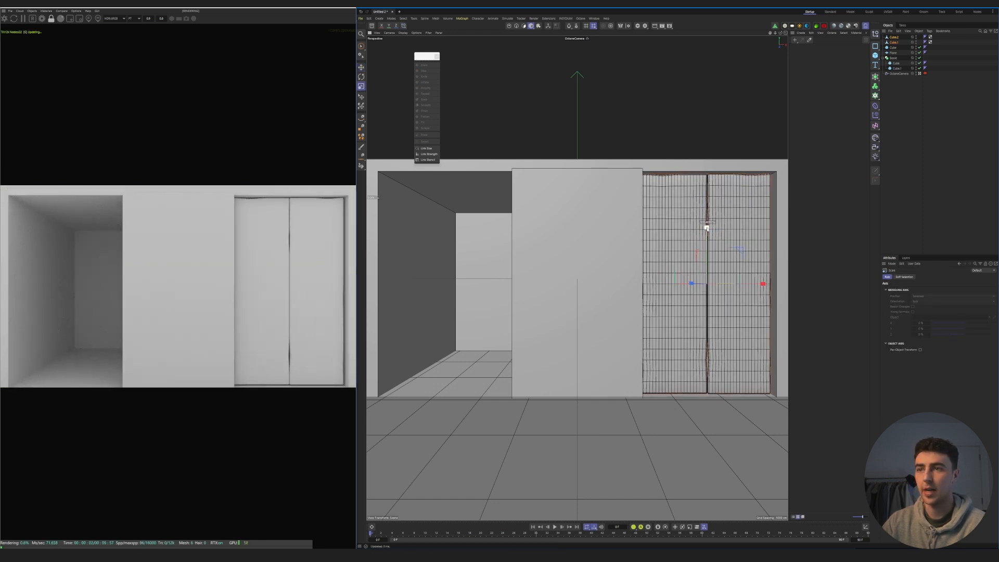
{"action": "key", "text": "e"}
{"action": "left_click_drag", "start_coordinate": [707, 229], "coordinate": [708, 231]}
- Copy both narrow panels along X into the left part of the opening
{"action": "left_click", "coordinate": [673, 287]}
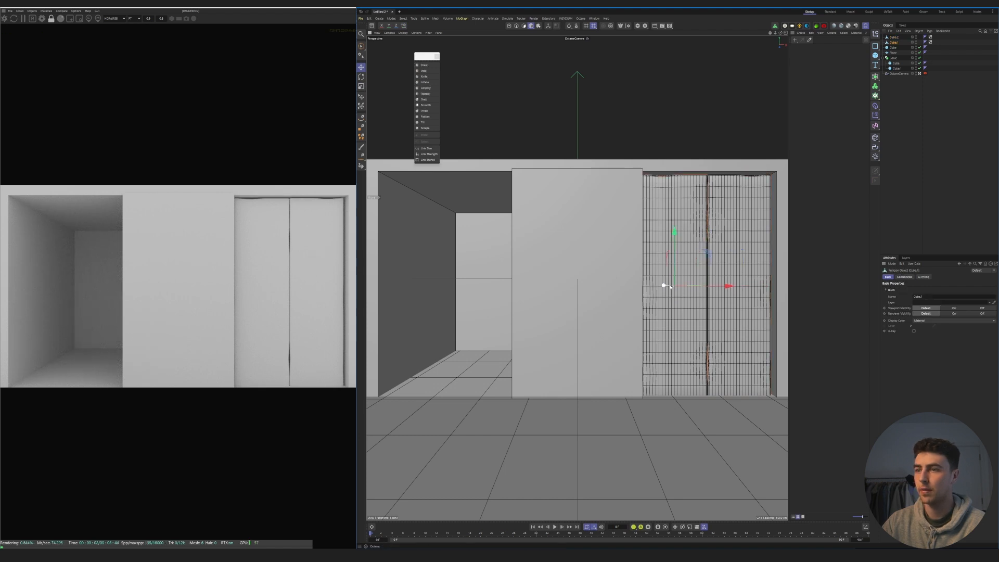
{"action": "left_click_drag", "start_coordinate": [673, 288], "coordinate": [671, 287]}
{"action": "left_click", "coordinate": [721, 314]}
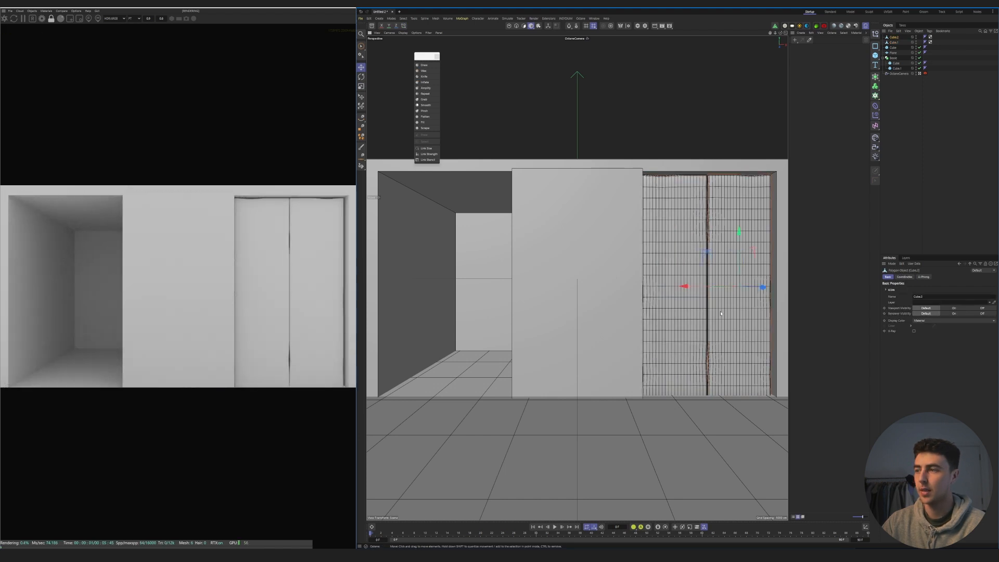
{"action": "left_click", "coordinate": [686, 307], "text": "shift"}
{"action": "left_click_drag", "start_coordinate": [761, 287], "coordinate": [488, 302], "text": "ctrl"}
- Subdivide the wide central panel into 20 segments along X, Y and Z and make it editable
{"action": "left_click", "coordinate": [562, 228]}
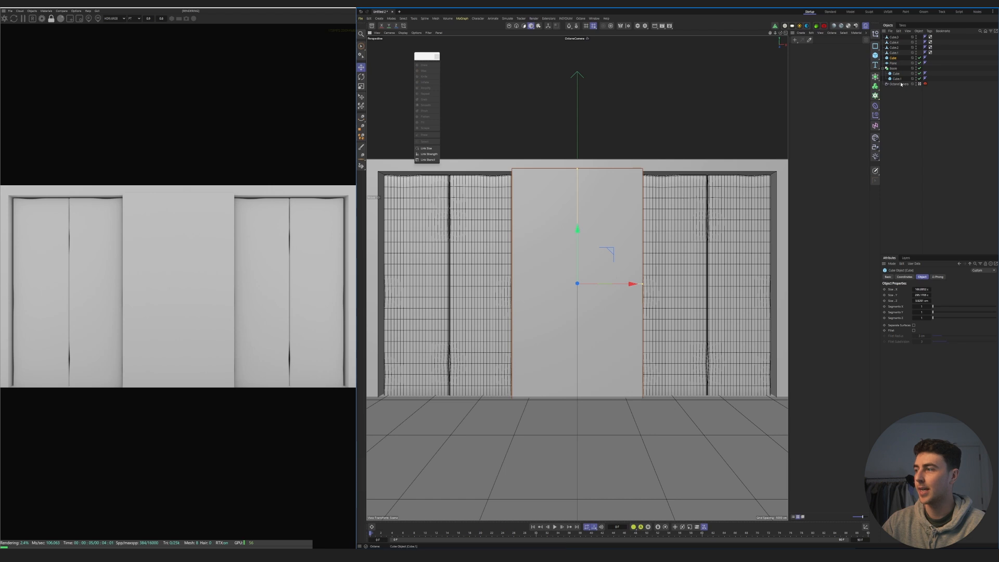
{"action": "double_click", "coordinate": [925, 307]}
{"action": "type", "text": "20"}
{"action": "key", "text": "Tab"}
{"action": "type", "text": "2"}
{"action": "key", "text": "Tab"}
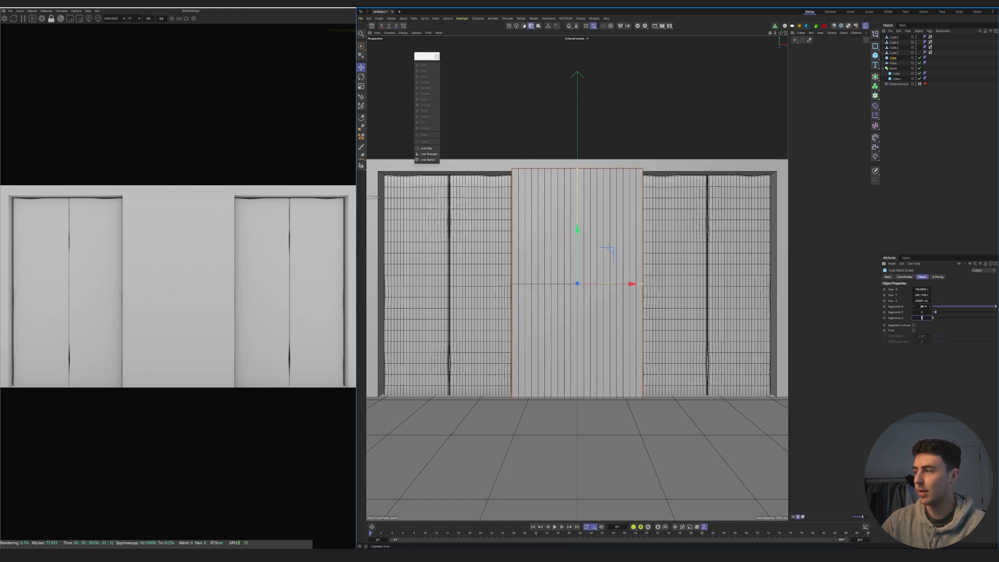
{"action": "type", "text": "20"}
{"action": "key", "text": "Return"}
{"action": "key", "text": "c"}
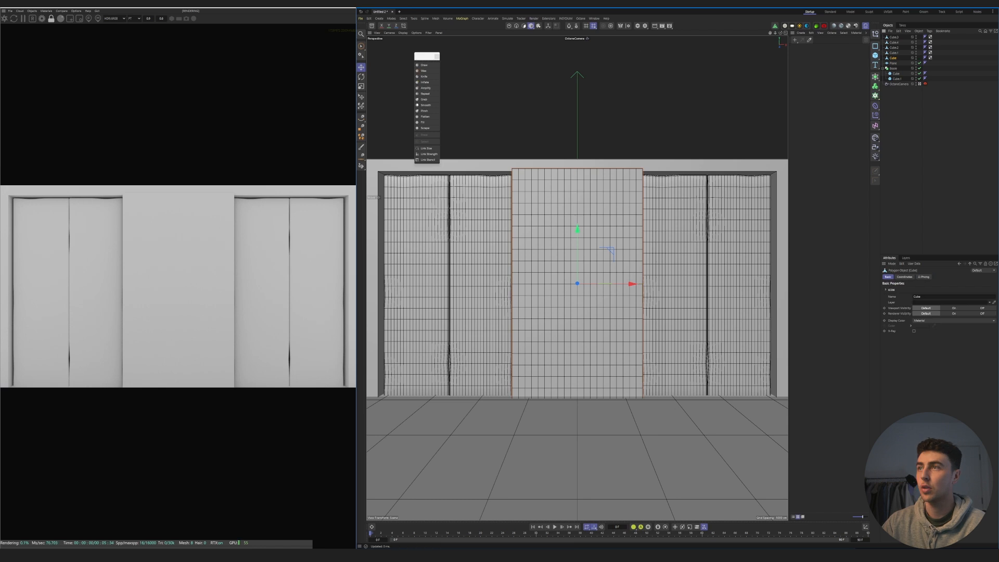
- Push the central panel's top and side edges slightly uneven with the Grab brush in polygon mode
{"action": "left_click", "coordinate": [424, 67]}
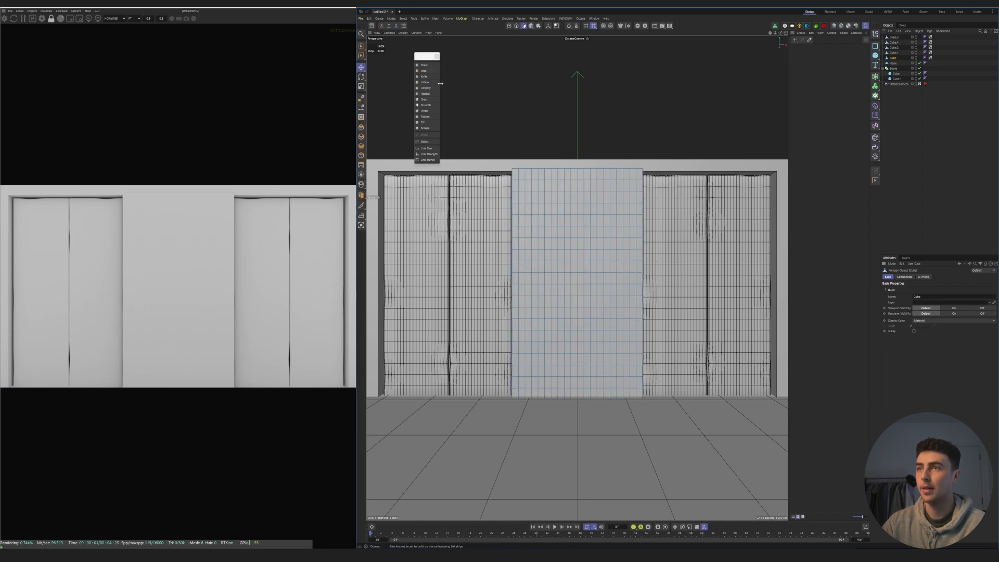
{"action": "left_click", "coordinate": [430, 99]}
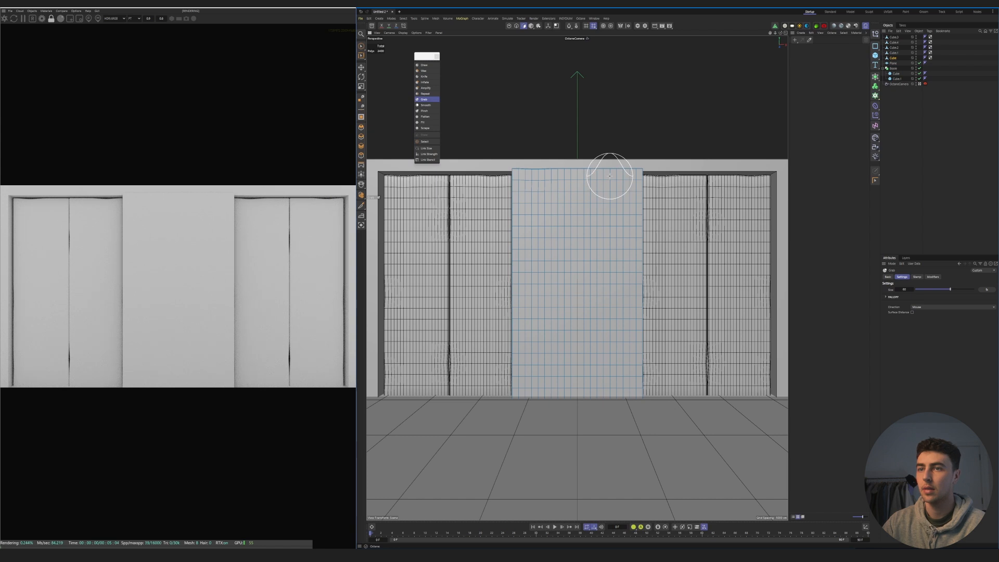
{"action": "left_click_drag", "start_coordinate": [521, 260], "coordinate": [513, 262]}
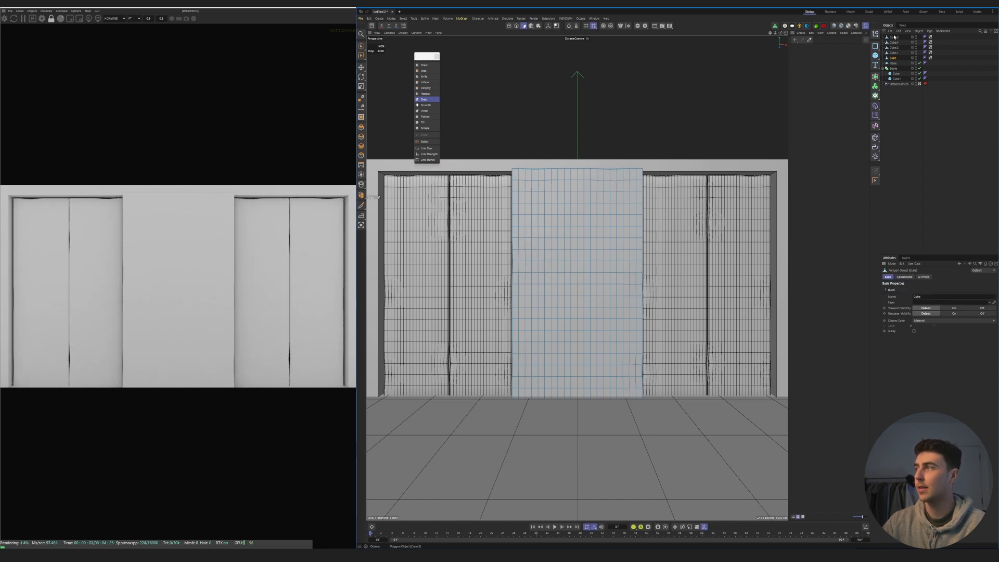
- Select all five panel objects and group them under a new Null
{"action": "left_click", "coordinate": [895, 38]}
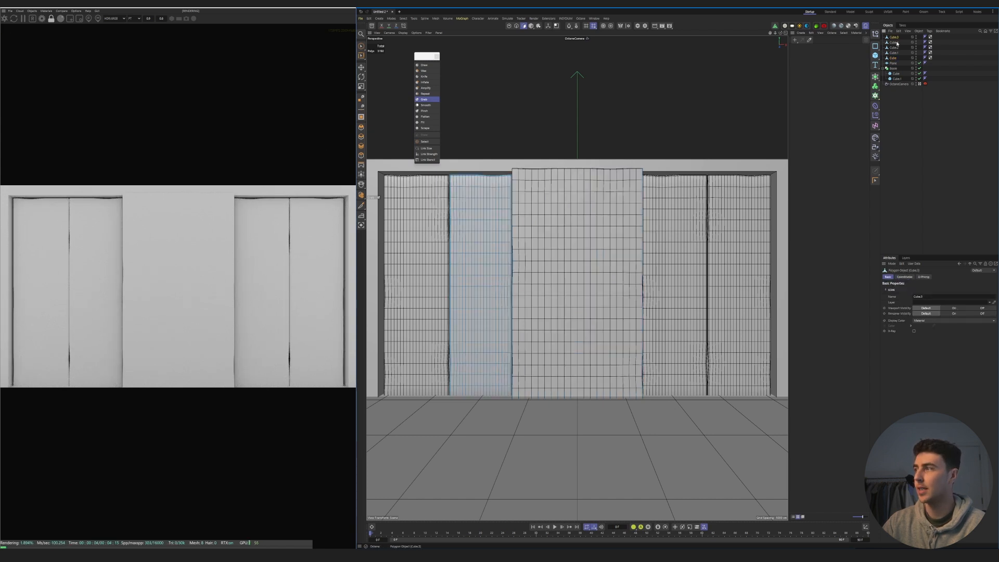
{"action": "left_click", "coordinate": [884, 69]}
{"action": "left_click", "coordinate": [894, 57], "text": "shift"}
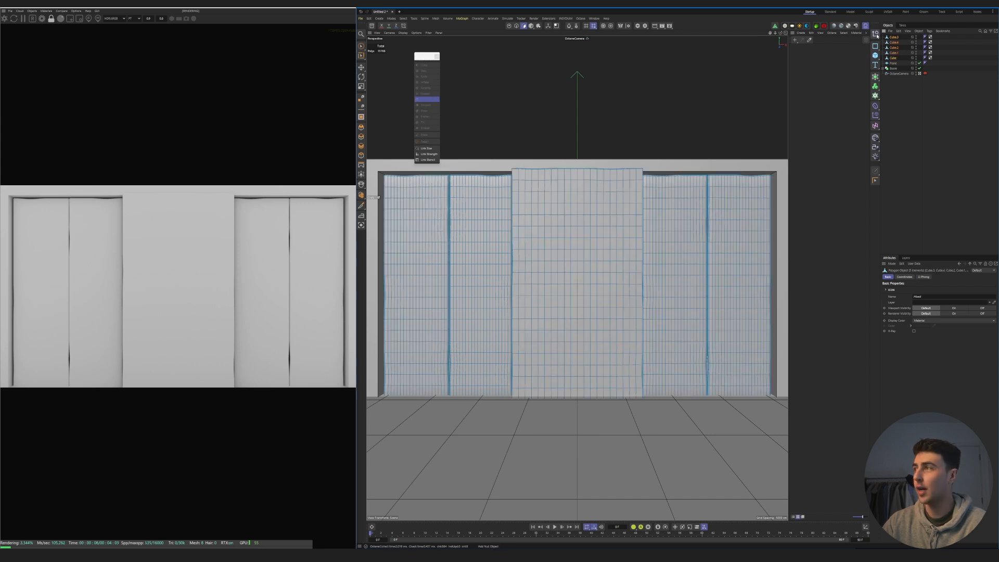
{"action": "left_click", "coordinate": [876, 35], "text": "alt"}
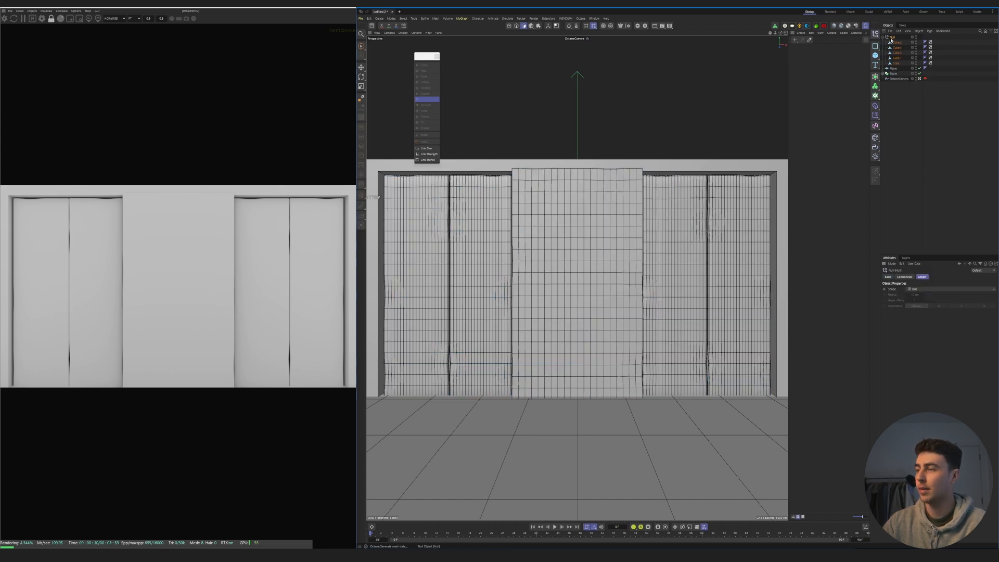
- Rename the Null holding the five panels as Panels and collapse the group
{"action": "double_click", "coordinate": [892, 37]}
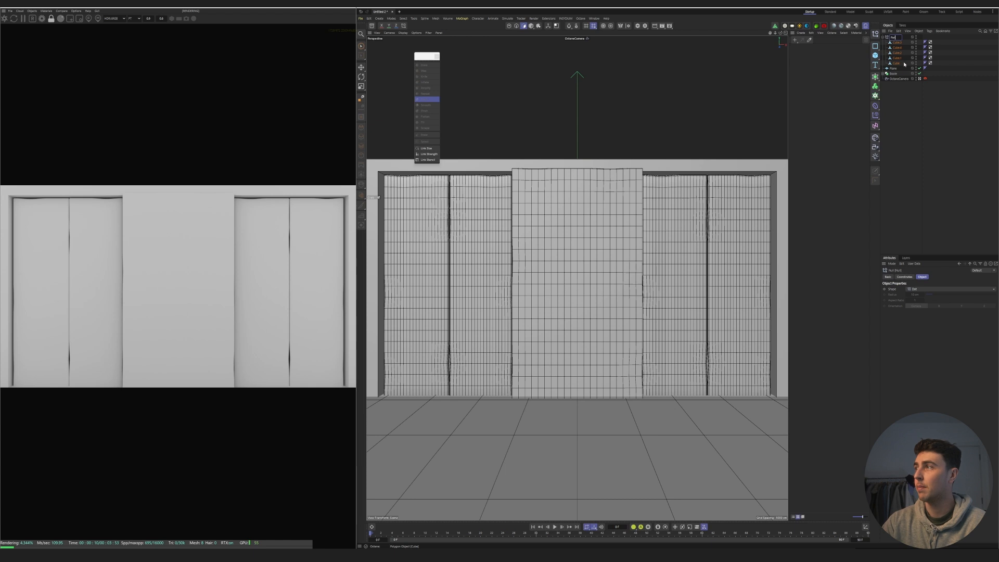
{"action": "left_click", "coordinate": [885, 37]}
{"action": "left_click", "coordinate": [893, 48]}
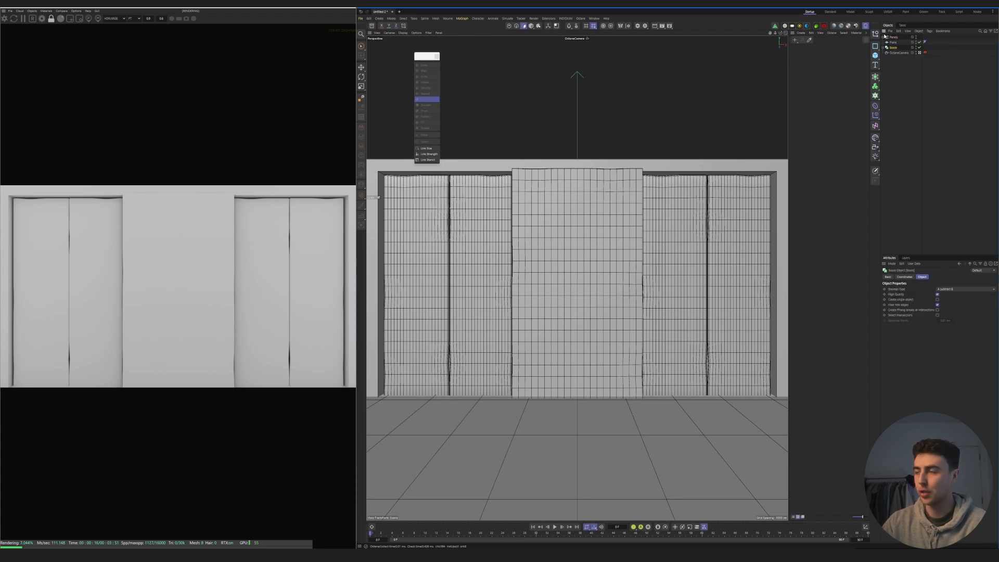
- Add a second Null, rename it, and place the floor plane and the Boole wall inside it
{"action": "left_click", "coordinate": [876, 35], "text": "alt"}
{"action": "double_click", "coordinate": [893, 48]}
{"action": "left_click", "coordinate": [893, 43]}
{"action": "left_click_drag", "start_coordinate": [897, 49], "coordinate": [895, 48]}
{"action": "left_click", "coordinate": [895, 47]}
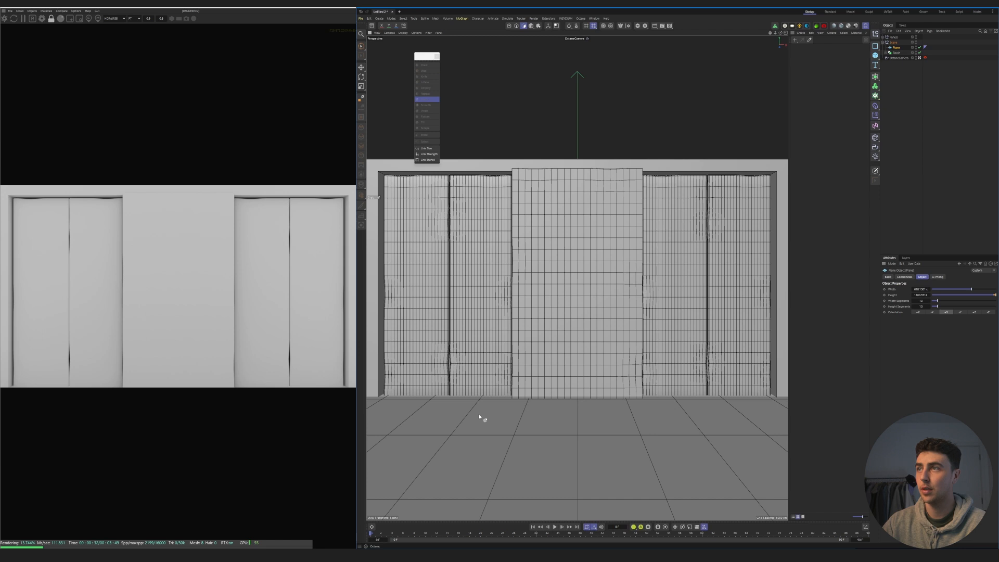
- Copy the floor plane upward as a ceiling and rotate a further copy upright as a side wall
{"action": "left_click", "coordinate": [532, 26]}
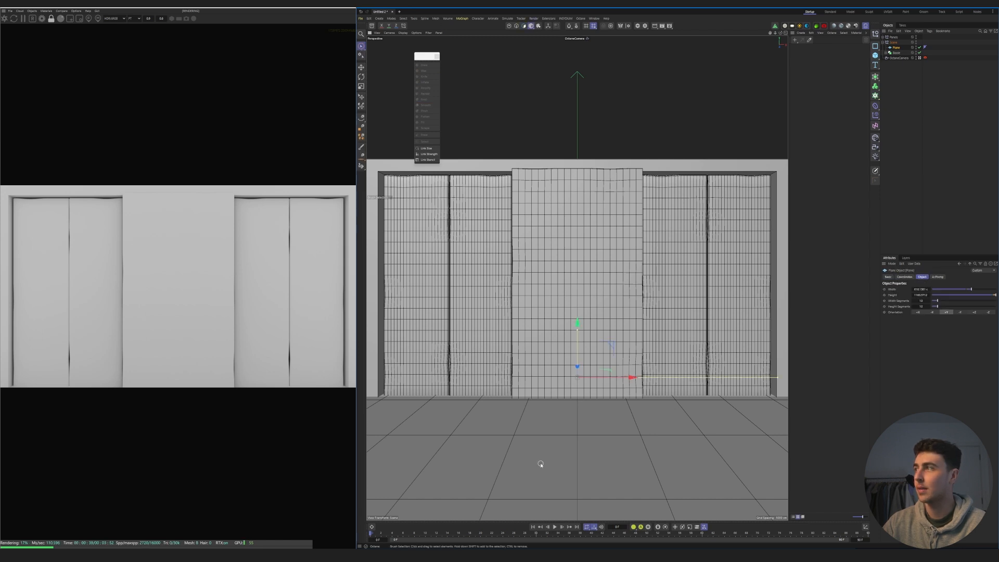
{"action": "left_click_drag", "start_coordinate": [578, 325], "coordinate": [766, 279]}
{"action": "key", "text": "r"}
{"action": "key", "text": "e"}
- Move the upright plane copy into position as the room's right side wall and return to the Octane camera view
{"action": "left_click", "coordinate": [920, 68]}
{"action": "scroll", "coordinate": [584, 346], "scroll_direction": "down", "scroll_amount": 5}
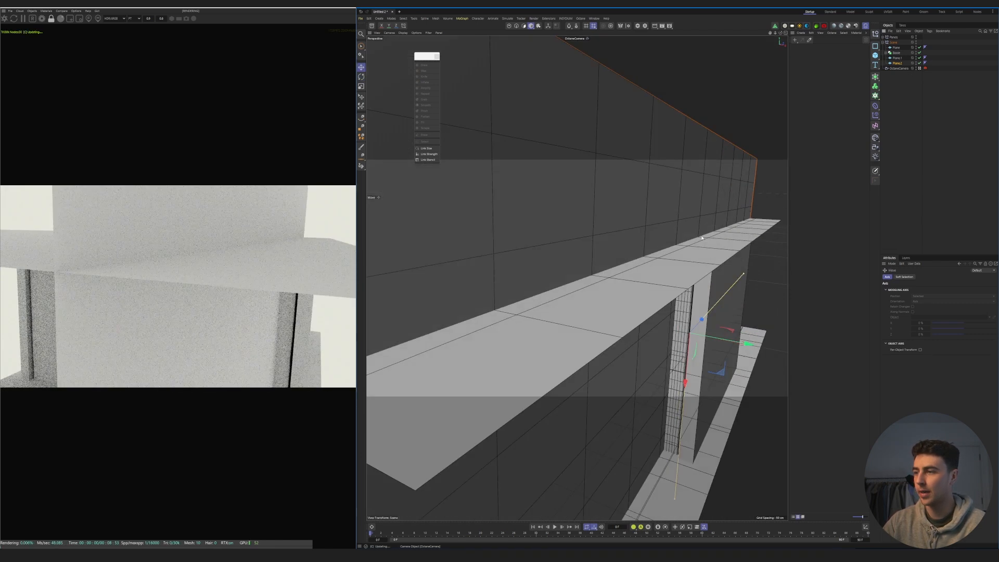
{"action": "left_click_drag", "start_coordinate": [705, 348], "coordinate": [796, 269], "text": "alt"}
{"action": "left_click", "coordinate": [919, 69]}
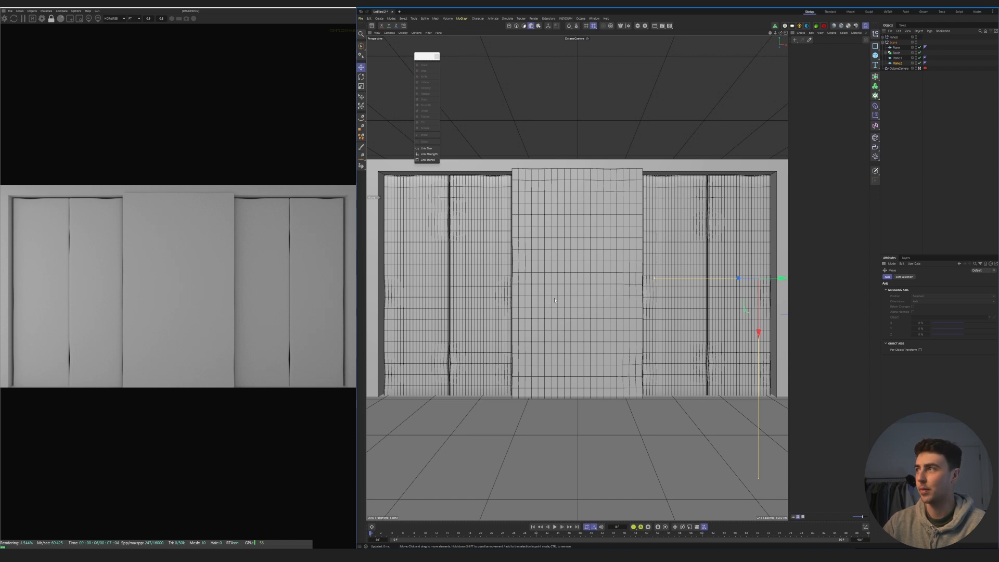
- Create an Octane glossy material for the wide central panel and open it in the node editor
{"action": "left_click", "coordinate": [842, 27]}
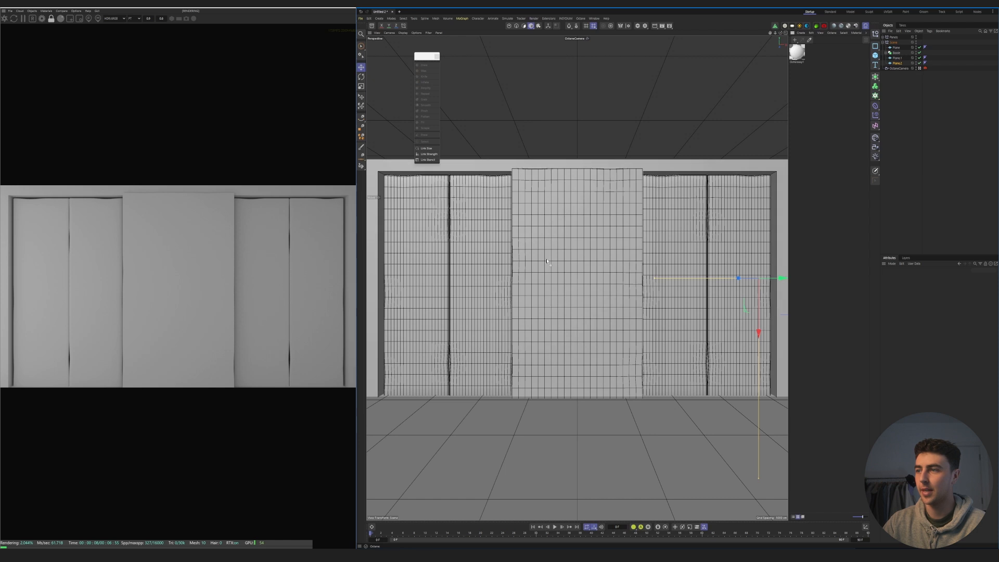
{"action": "double_click", "coordinate": [797, 52]}
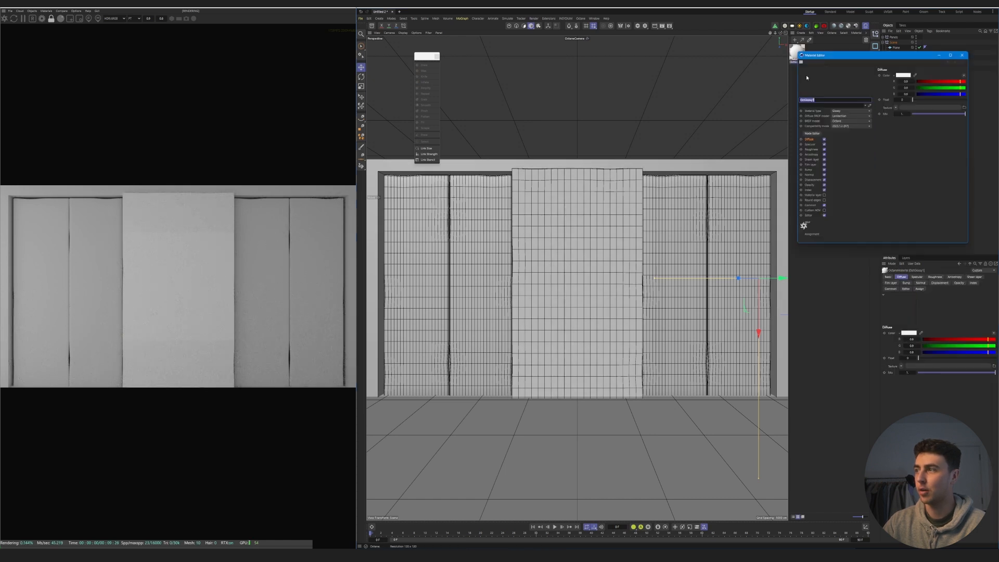
{"action": "left_click", "coordinate": [810, 134]}
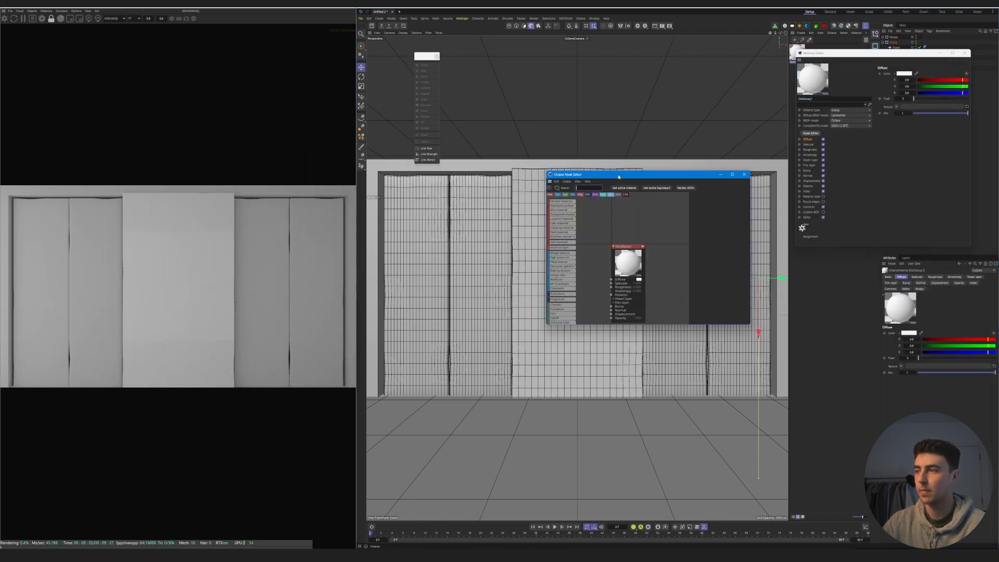
- Load the elephant and waterfall mural image from the project folder as the central panel material's diffuse texture
{"action": "left_click", "coordinate": [480, 555]}
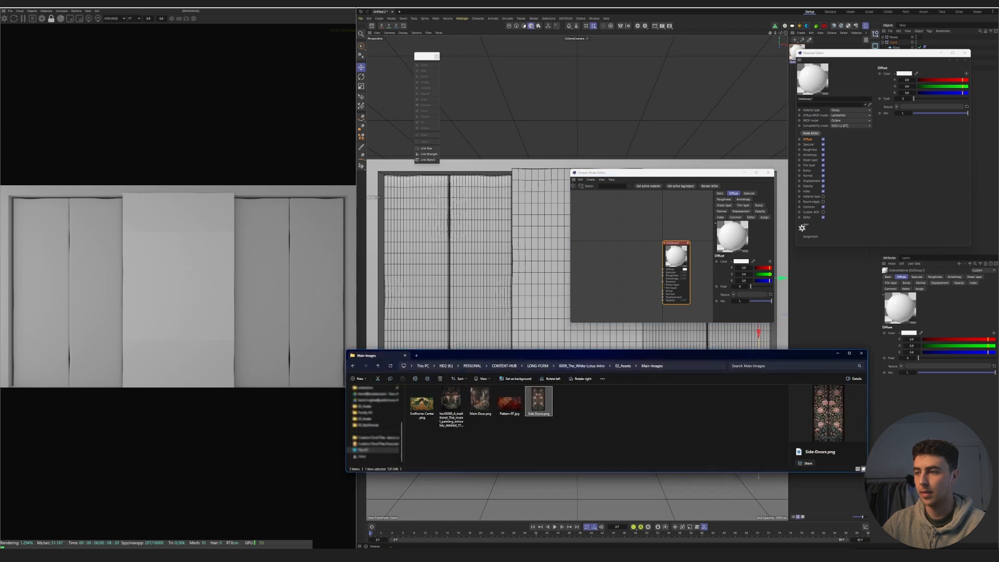
{"action": "left_click", "coordinate": [530, 441]}
{"action": "left_click", "coordinate": [585, 367]}
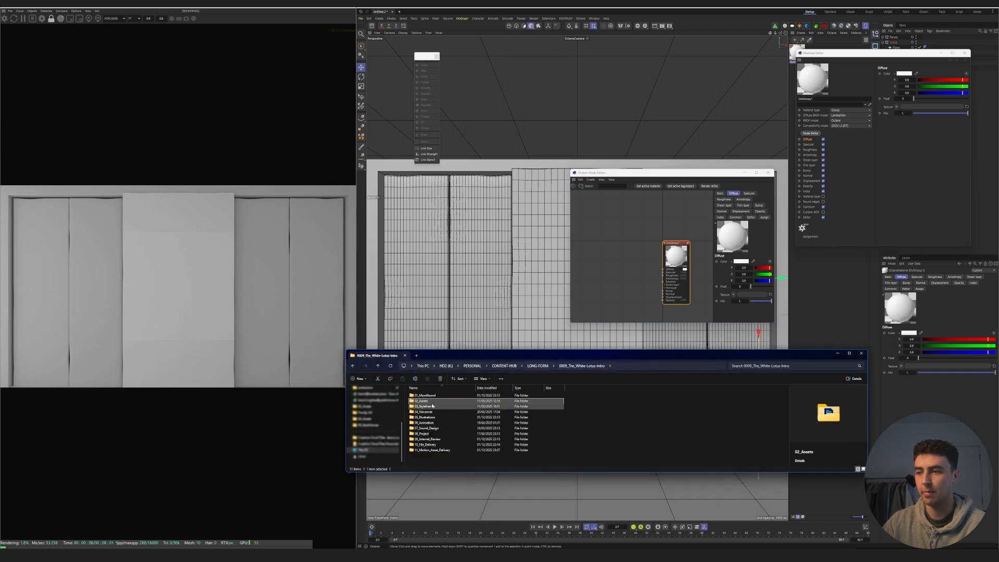
{"action": "double_click", "coordinate": [433, 403]}
{"action": "double_click", "coordinate": [429, 412]}
{"action": "left_click_drag", "start_coordinate": [422, 403], "coordinate": [621, 285]}
{"action": "mouse_move", "coordinate": [644, 285]}
{"action": "left_mouse_down"}
{"action": "mouse_move", "coordinate": [663, 269]}
{"action": "mouse_move", "coordinate": [636, 274]}
{"action": "left_mouse_up"}
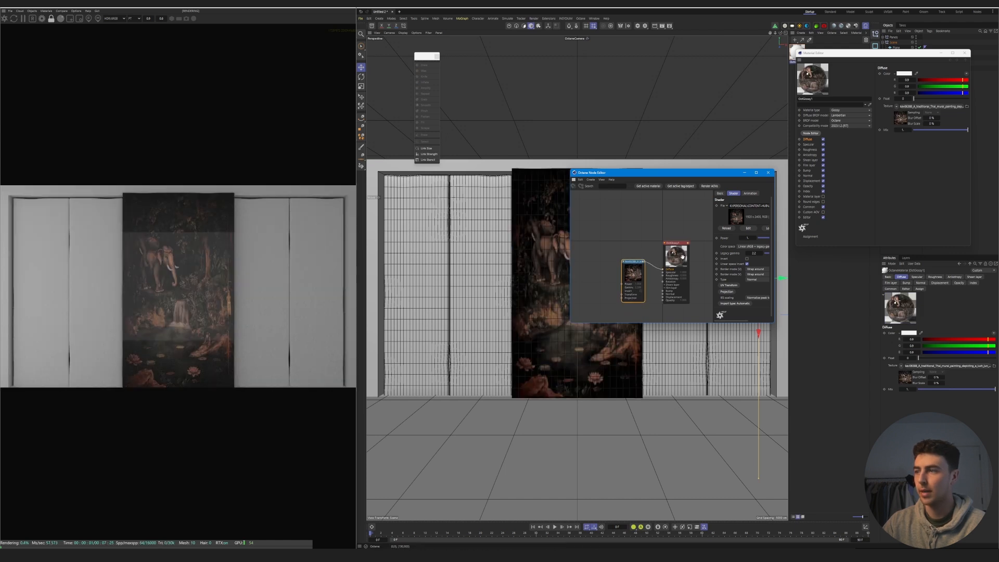
- Raise the roughness of the central panel's mural material to soften its reflections
{"action": "left_click", "coordinate": [675, 249]}
{"action": "left_click", "coordinate": [731, 199]}
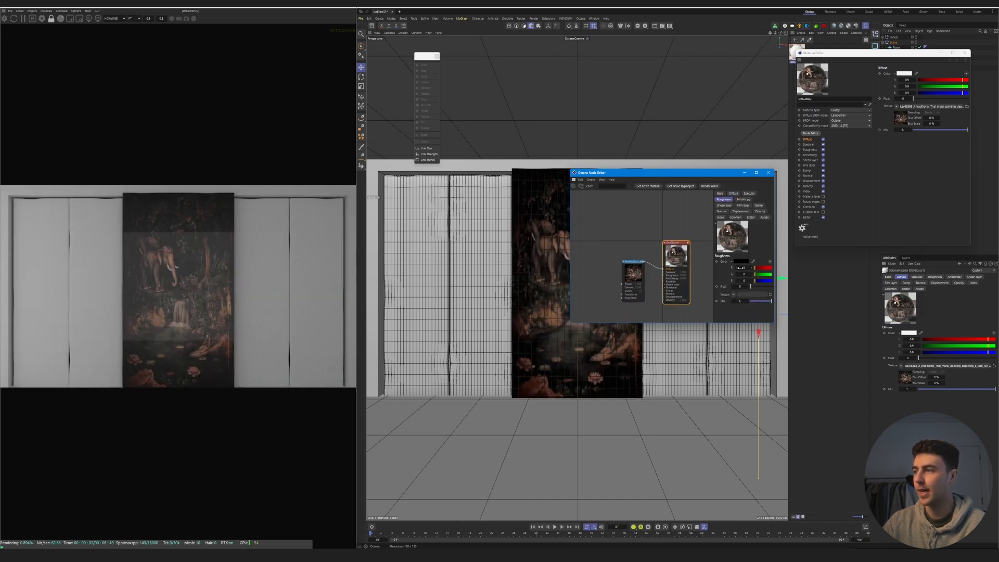
{"action": "left_click", "coordinate": [761, 287]}
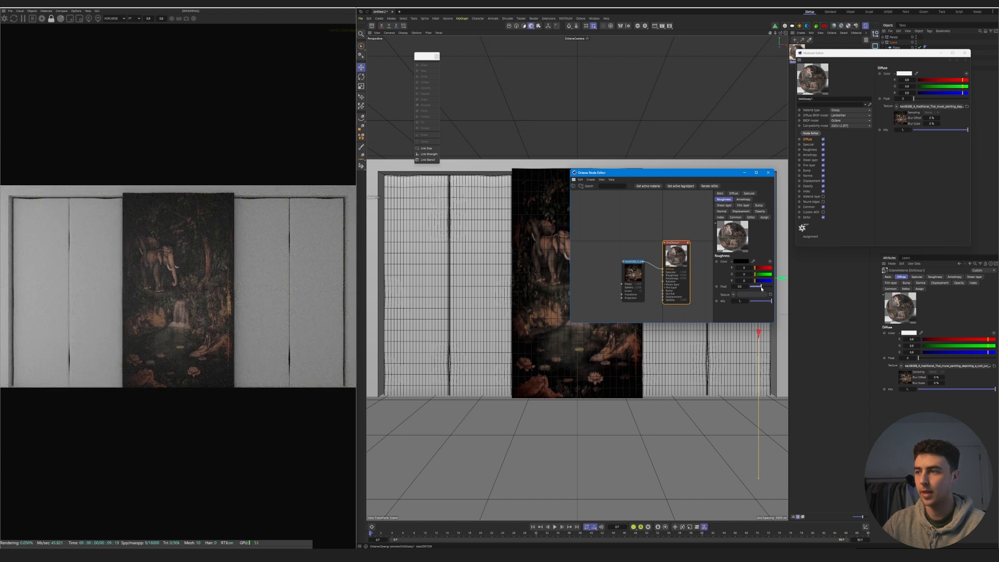
- Add a UV transform to the mural texture, stretch it along X without locked aspect ratio, and shift it sideways to frame the elephant
{"action": "left_click", "coordinate": [629, 275]}
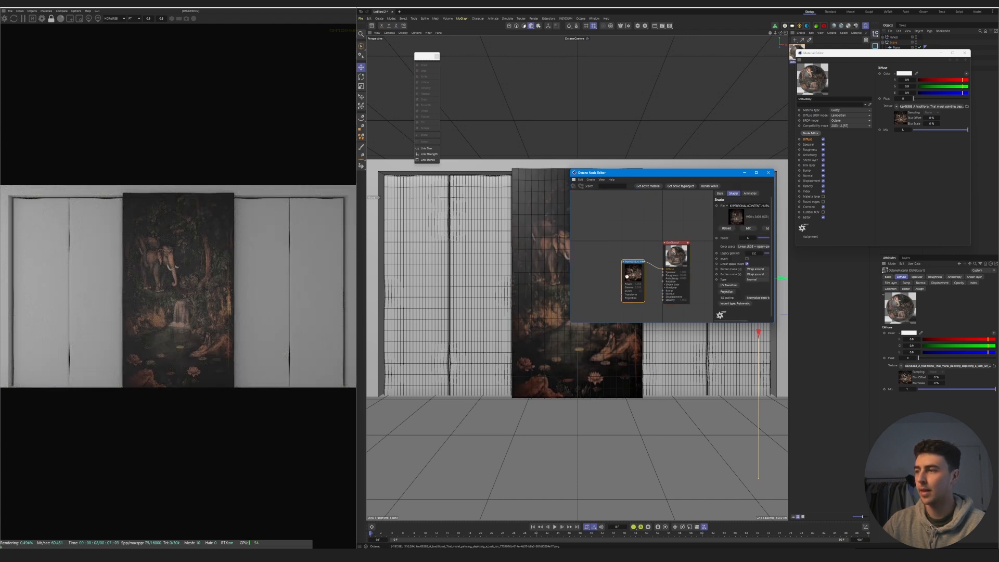
{"action": "left_click", "coordinate": [728, 285]}
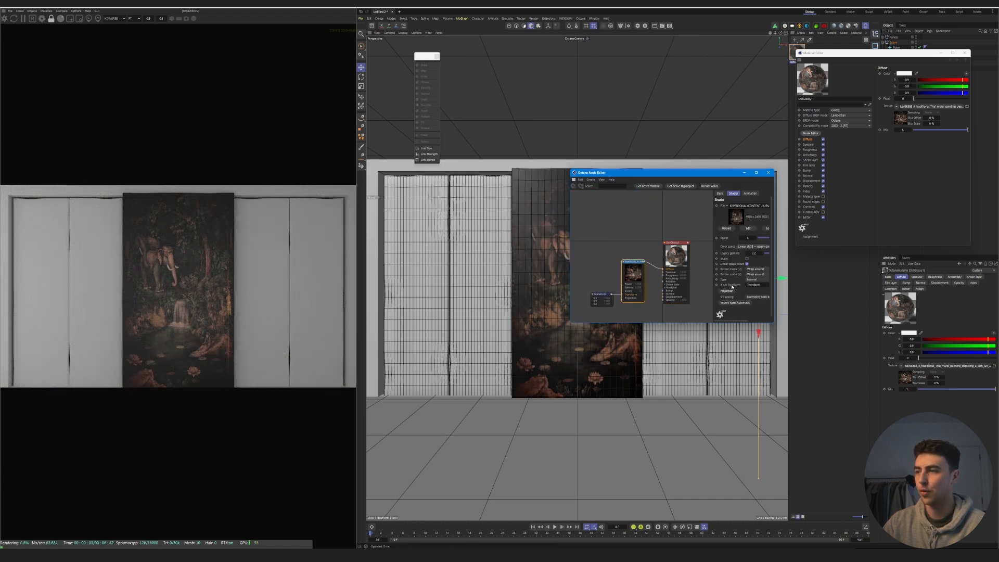
{"action": "left_click", "coordinate": [602, 295]}
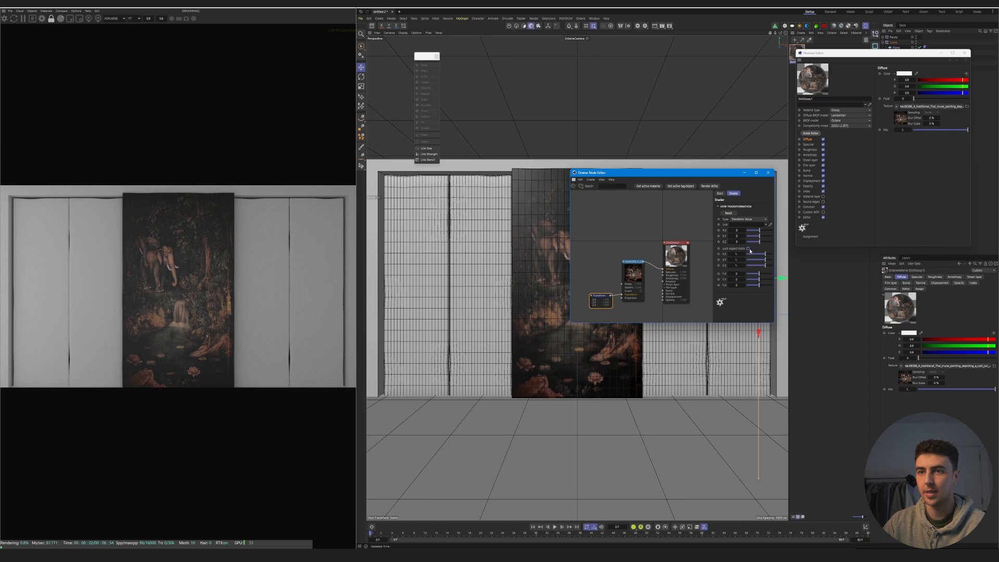
{"action": "left_click_drag", "start_coordinate": [767, 257], "coordinate": [768, 256]}
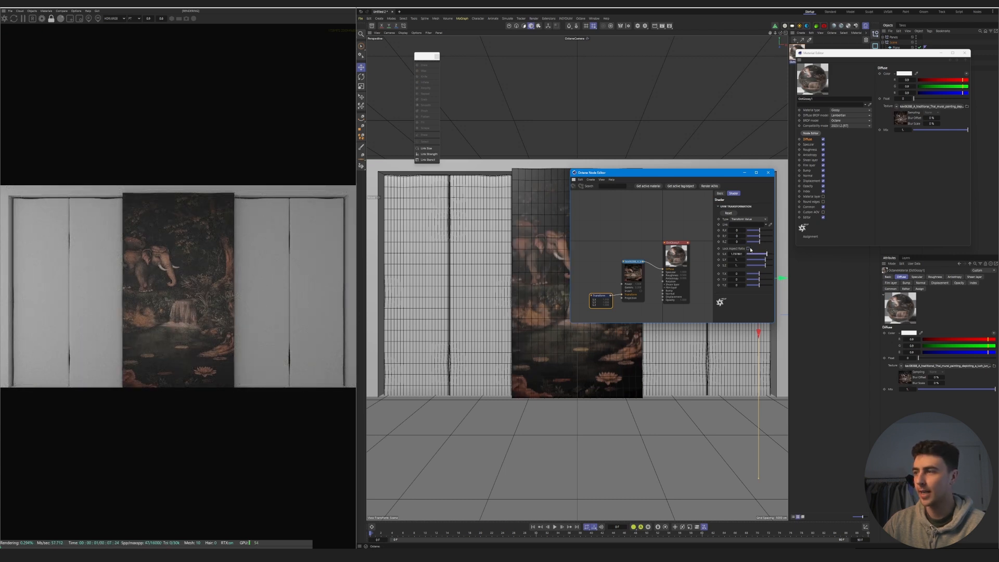
{"action": "left_click_drag", "start_coordinate": [760, 274], "coordinate": [761, 273]}
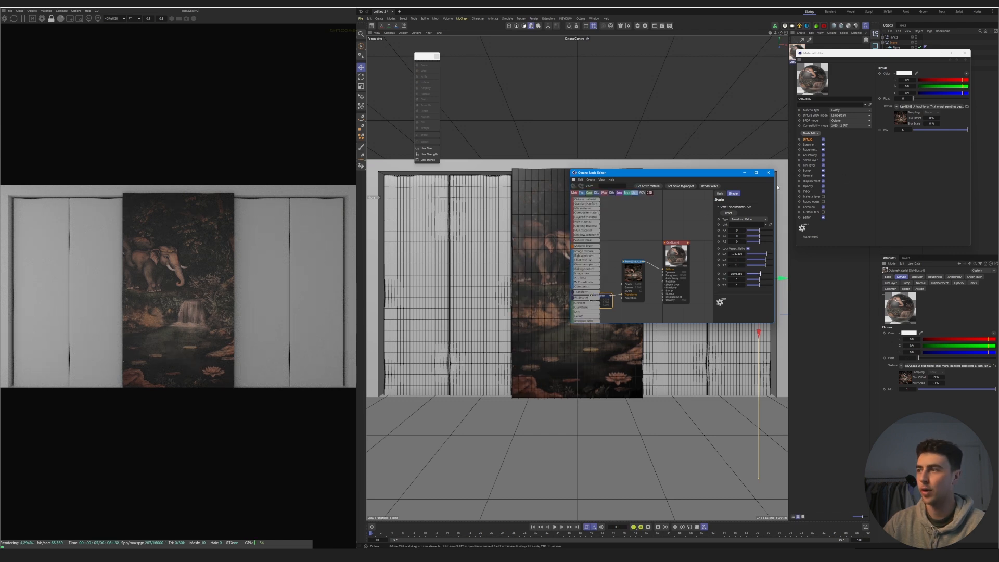
{"action": "left_click", "coordinate": [769, 173]}
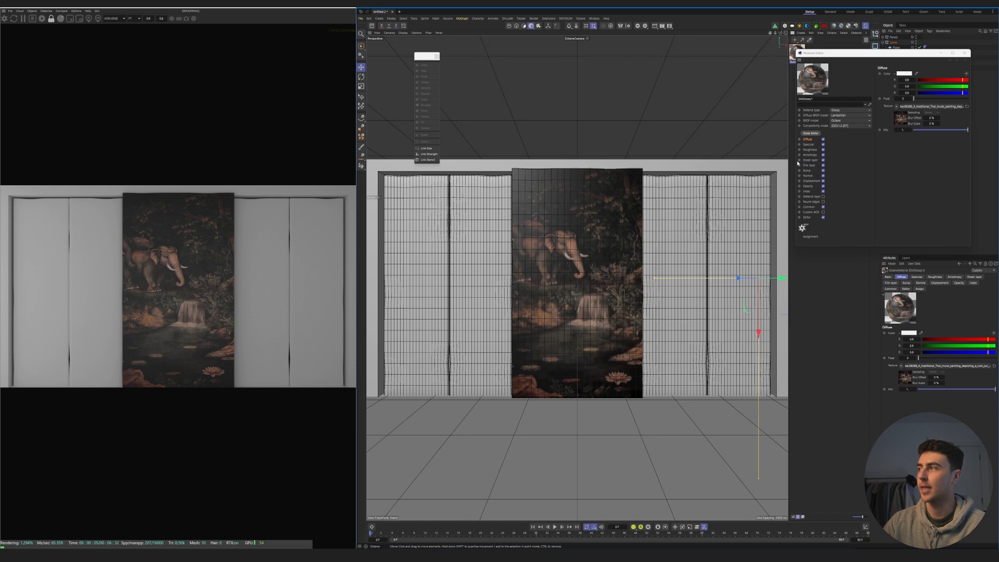
{"action": "left_click", "coordinate": [966, 53]}
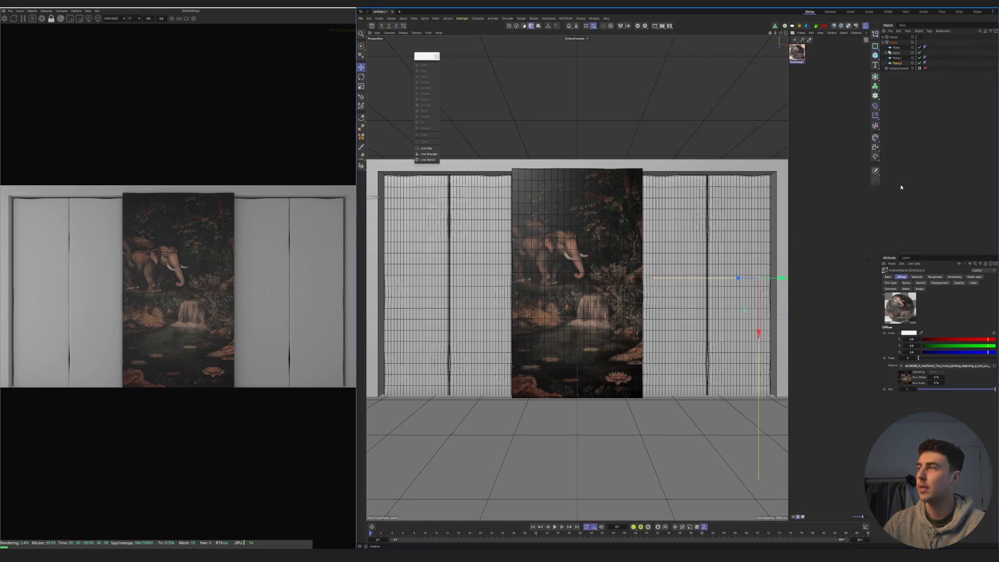
- Rename the mural material as Main-Panel
{"action": "left_click", "coordinate": [861, 132]}
{"action": "double_click", "coordinate": [797, 62]}
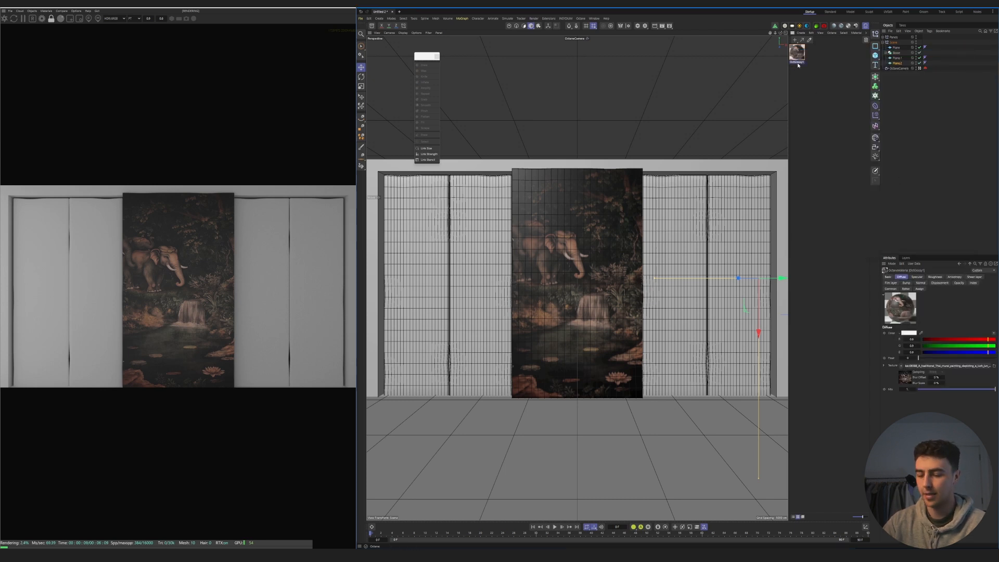
{"action": "key", "text": "Return"}
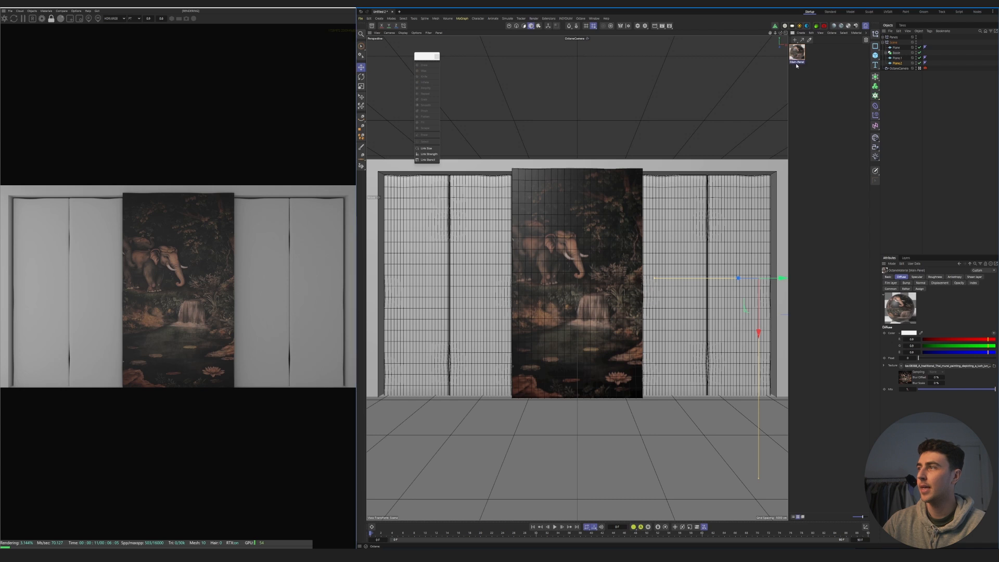
- Apply a new Octane glossy material to the inner right narrow panel and load the floral mural image as its diffuse texture
{"action": "left_click", "coordinate": [843, 27]}
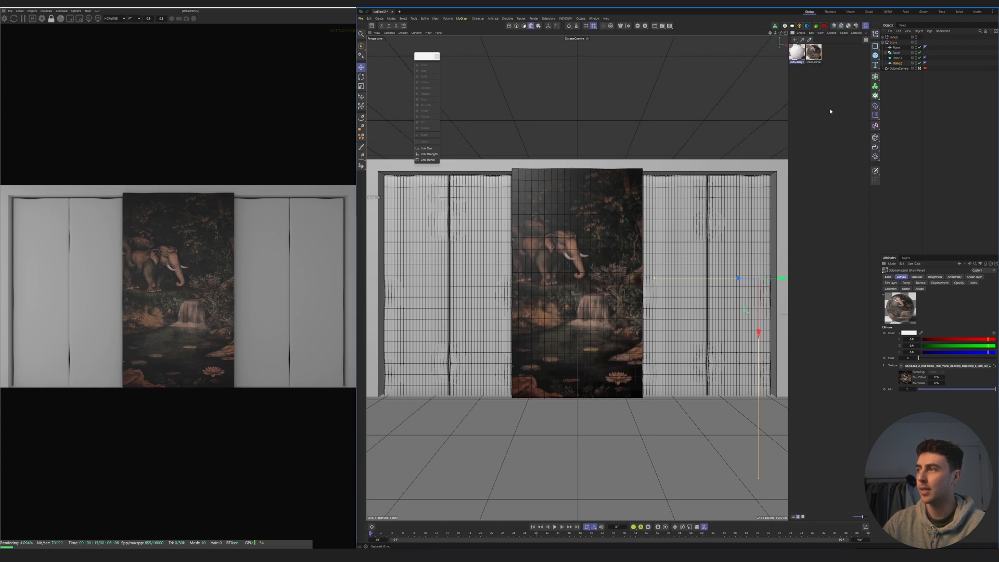
{"action": "left_click_drag", "start_coordinate": [678, 248], "coordinate": [678, 250]}
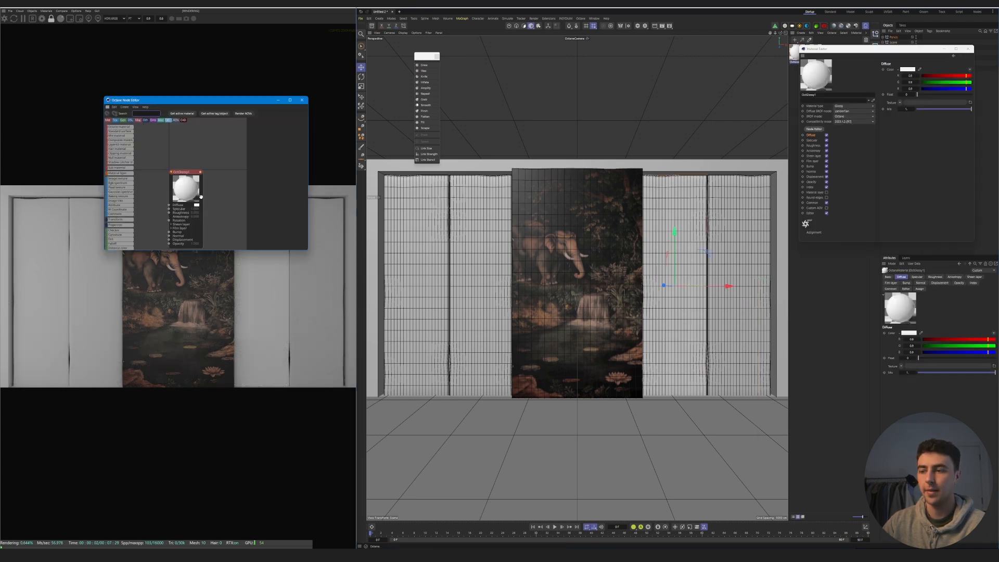
{"action": "left_click_drag", "start_coordinate": [181, 193], "coordinate": [218, 175]}
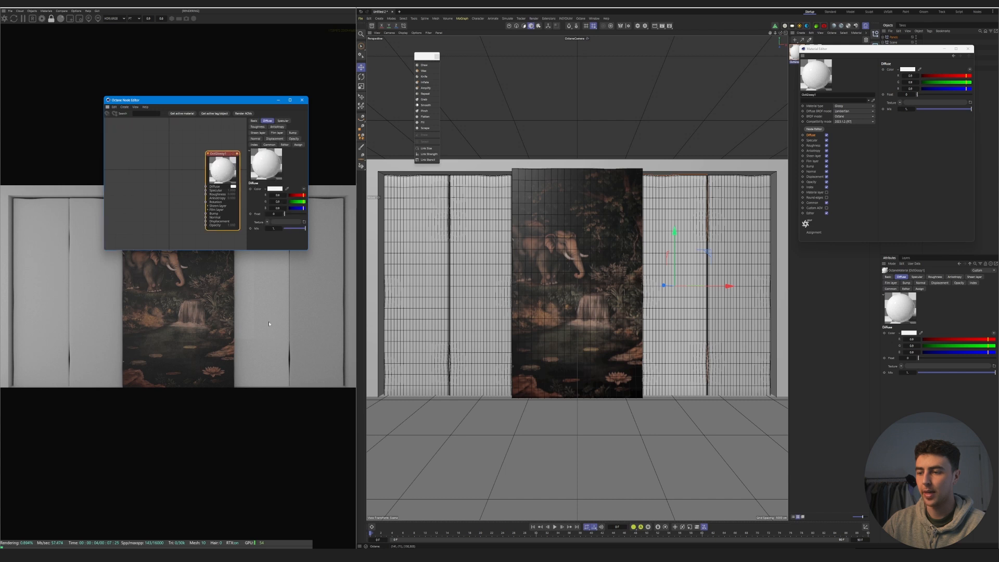
{"action": "key", "text": "alt+Tab"}
{"action": "left_click_drag", "start_coordinate": [457, 418], "coordinate": [206, 187]}
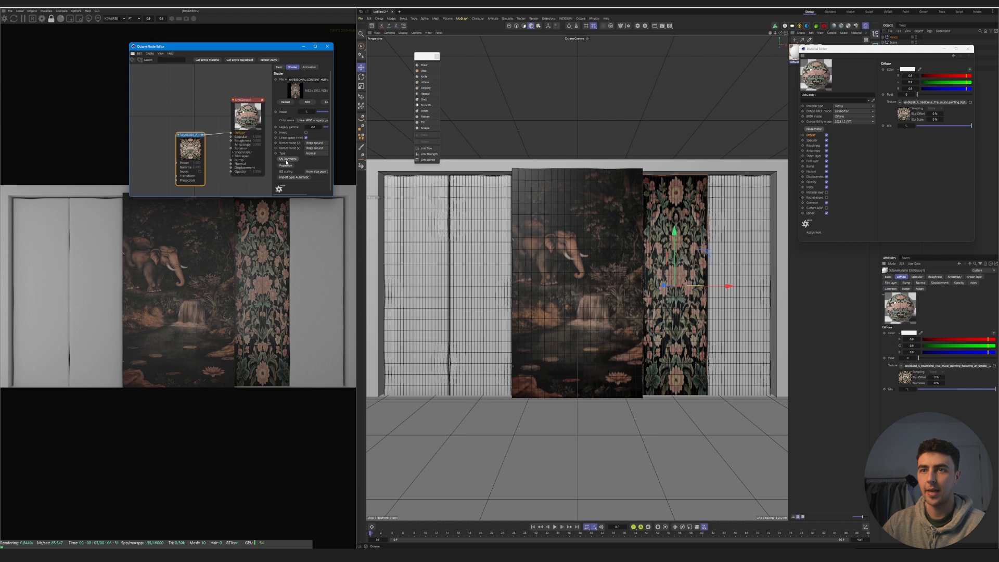
- Add a UV transform to the floral texture, stretch it along X without locked aspect ratio, and shift it to an off-centre part
{"action": "left_click", "coordinate": [287, 159]}
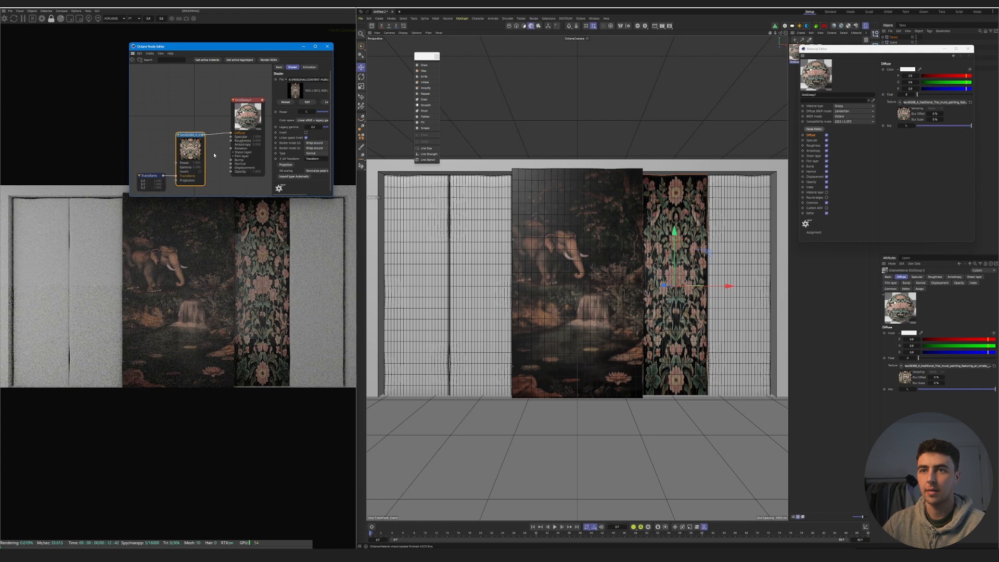
{"action": "left_click", "coordinate": [154, 179]}
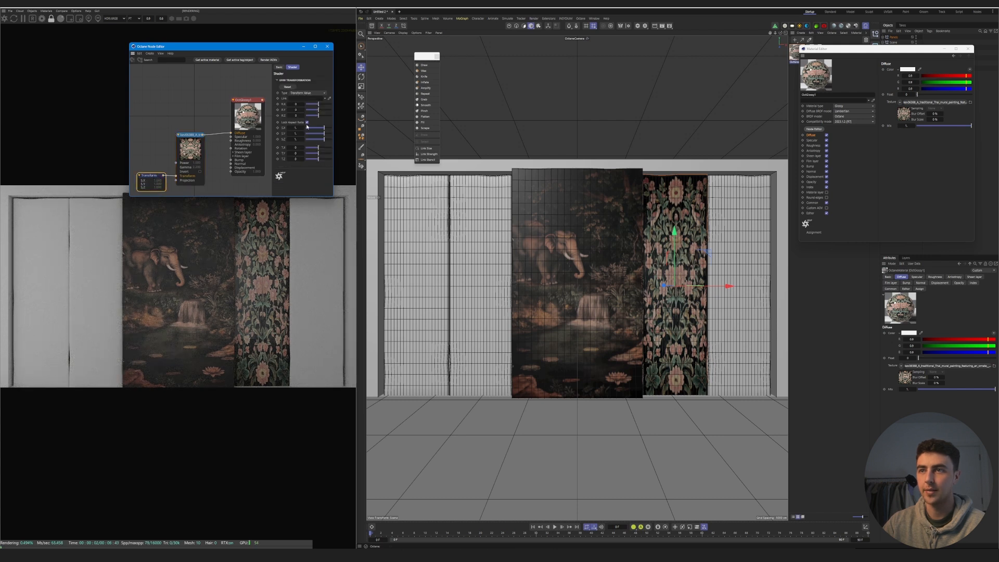
{"action": "left_click_drag", "start_coordinate": [332, 131], "coordinate": [328, 130]}
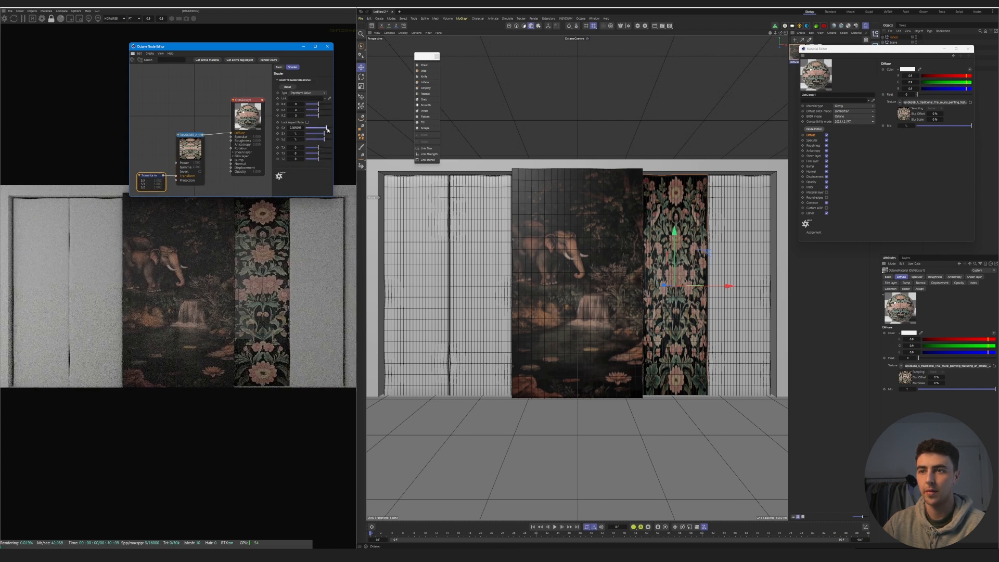
{"action": "left_click", "coordinate": [191, 149]}
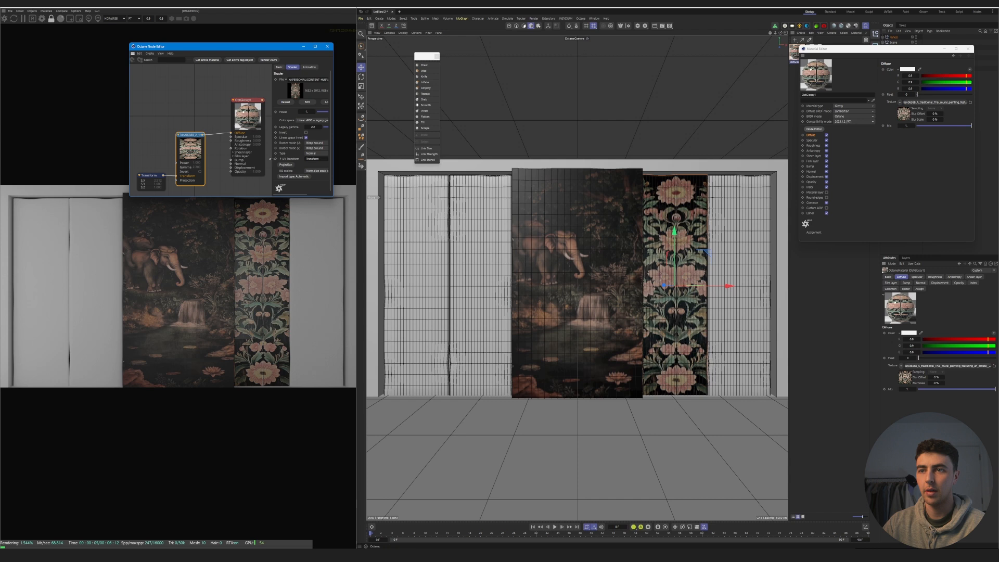
{"action": "left_click", "coordinate": [151, 175]}
{"action": "left_click_drag", "start_coordinate": [321, 149], "coordinate": [326, 150]}
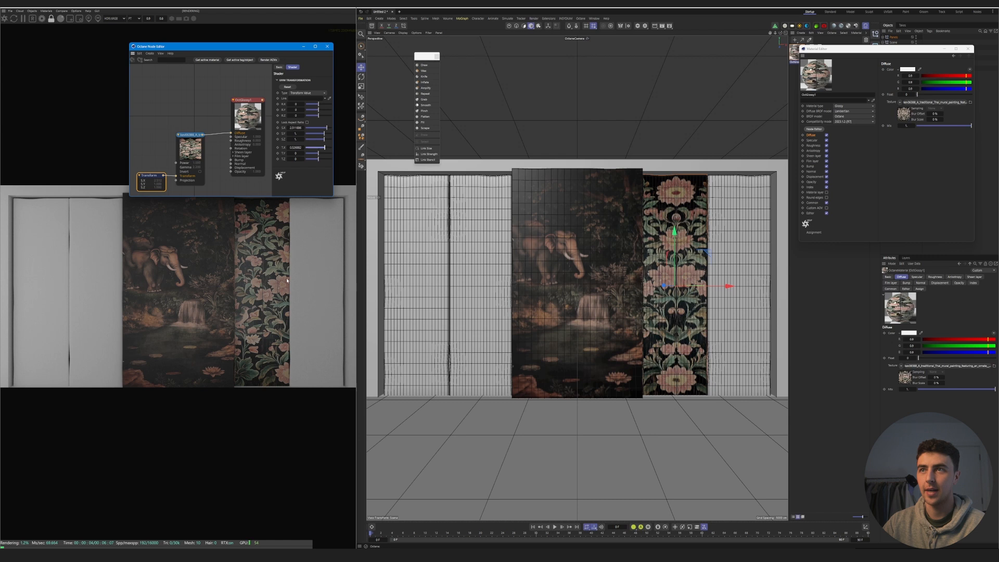
{"action": "left_click", "coordinate": [327, 46]}
{"action": "left_click", "coordinate": [968, 49]}
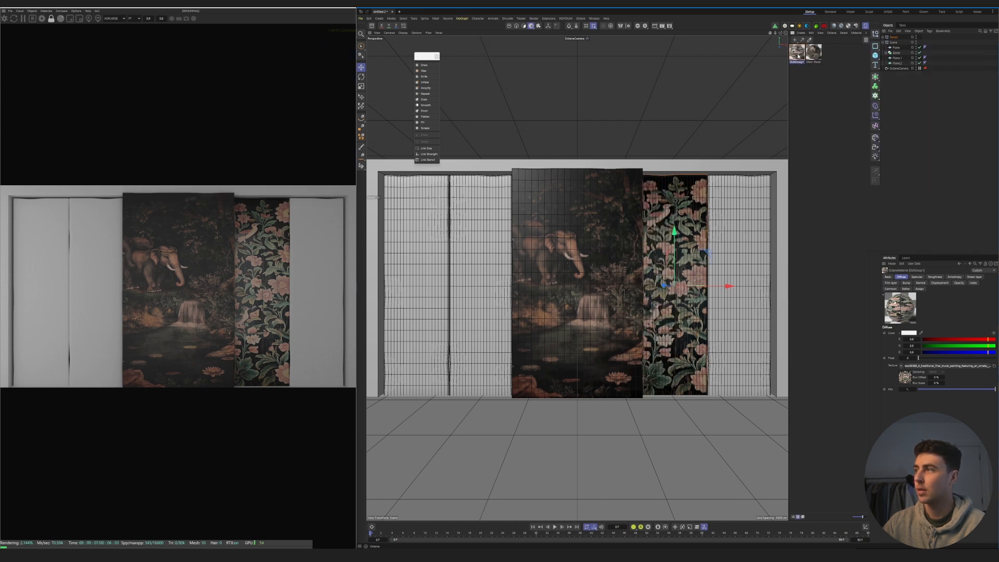
- Rename the floral panel material as Panel-R-1
{"action": "type", "text": "Panel"}
{"action": "key", "text": "Return"}
{"action": "type", "text": "-R-1"}
{"action": "key", "text": "Return"}
- Duplicate the Panel-R-1 material, apply the copy to the outer right panel and rename it as Panel-R-2
{"action": "key", "text": "ctrl+v"}
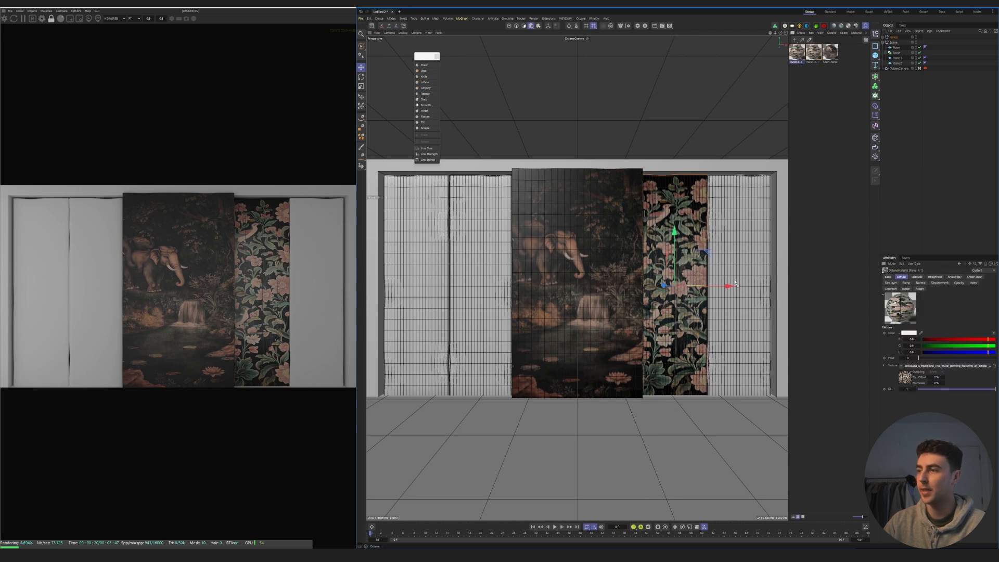
{"action": "left_click_drag", "start_coordinate": [734, 264], "coordinate": [733, 265]}
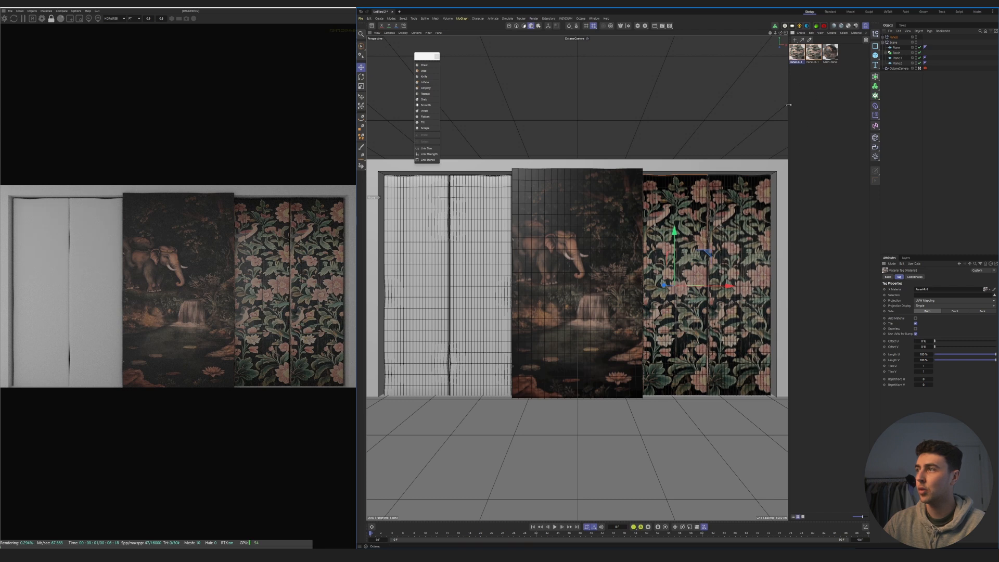
{"action": "double_click", "coordinate": [803, 56]}
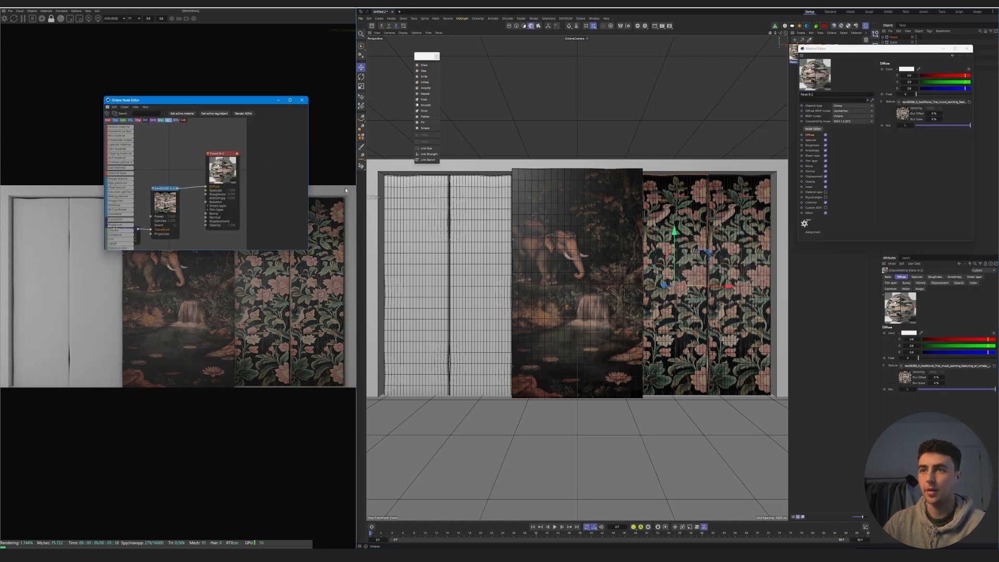
- Shift the Panel-R-2 floral texture along X through its transform node so the pattern continues symmetrically across both right panels
{"action": "left_click_drag", "start_coordinate": [241, 98], "coordinate": [381, 80]}
{"action": "scroll", "coordinate": [332, 158], "scroll_direction": "down", "scroll_amount": 3}
{"action": "scroll", "coordinate": [287, 198], "scroll_direction": "up", "scroll_amount": 3}
{"action": "left_click", "coordinate": [288, 201]}
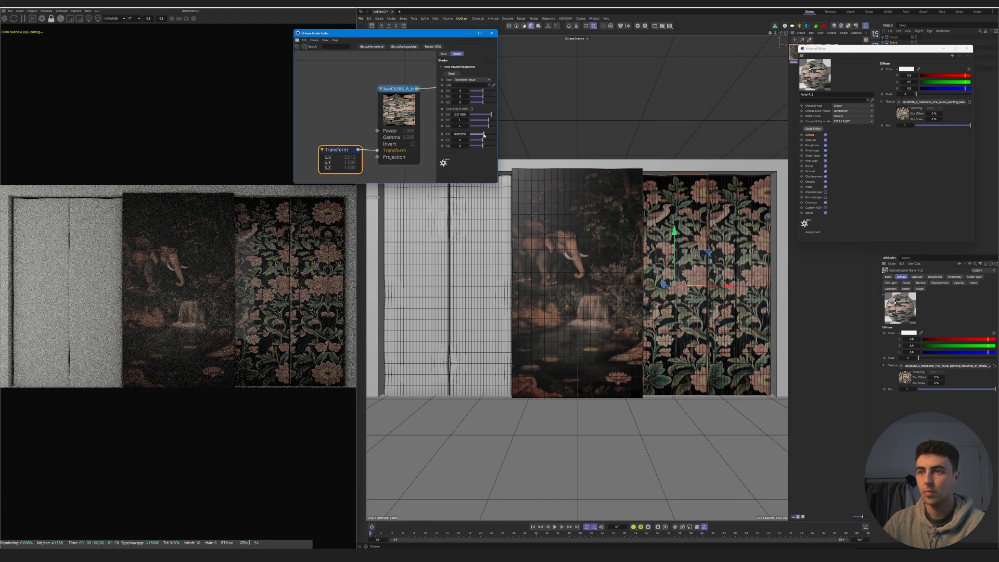
{"action": "left_click_drag", "start_coordinate": [484, 136], "coordinate": [476, 136]}
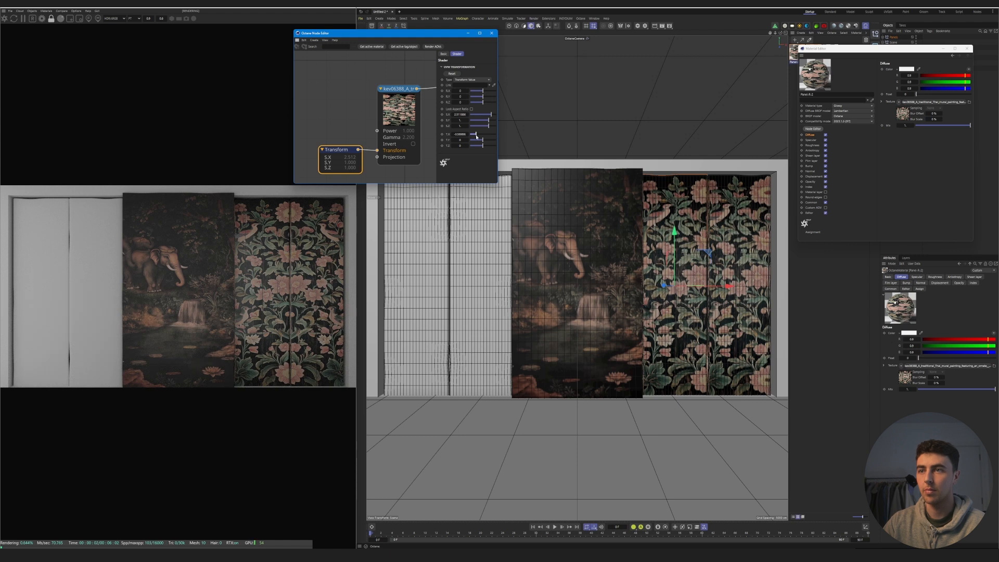
{"action": "left_click", "coordinate": [491, 34]}
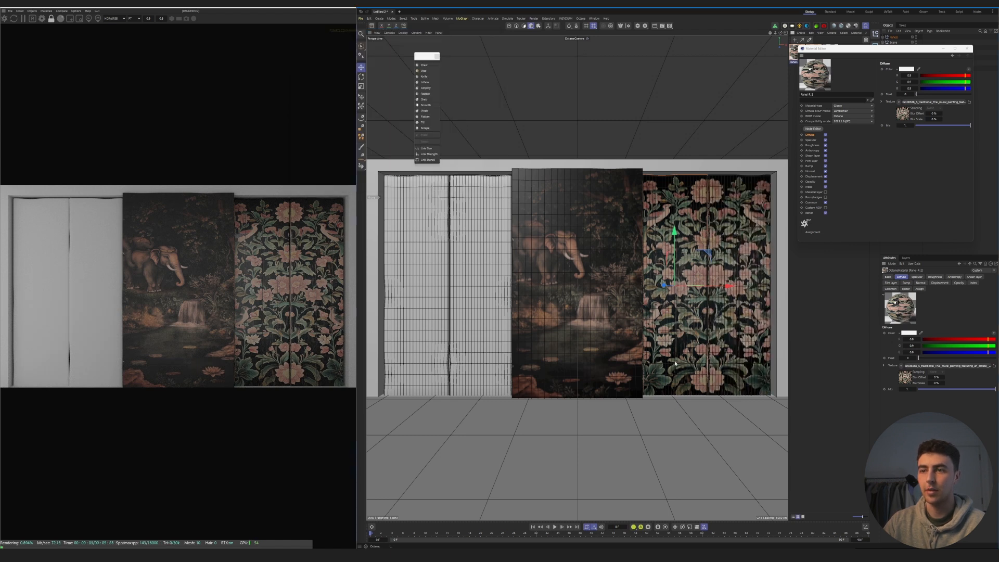
{"action": "left_click", "coordinate": [967, 49]}
- Apply the two floral materials to the two left panels in a symmetrical layout and close the floating sculpting palette
{"action": "left_click", "coordinate": [828, 93]}
{"action": "left_click", "coordinate": [798, 52]}
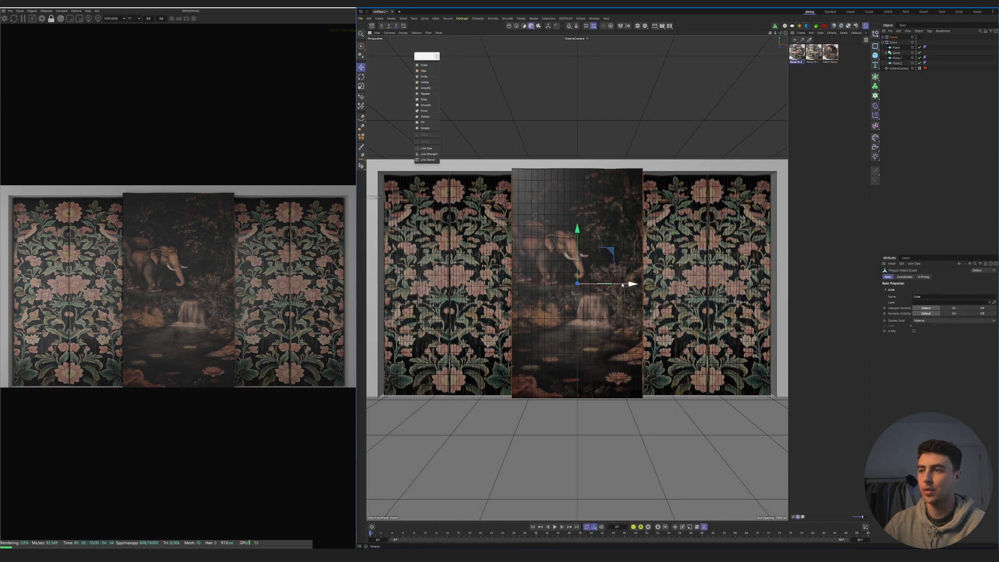
{"action": "left_click", "coordinate": [437, 56]}
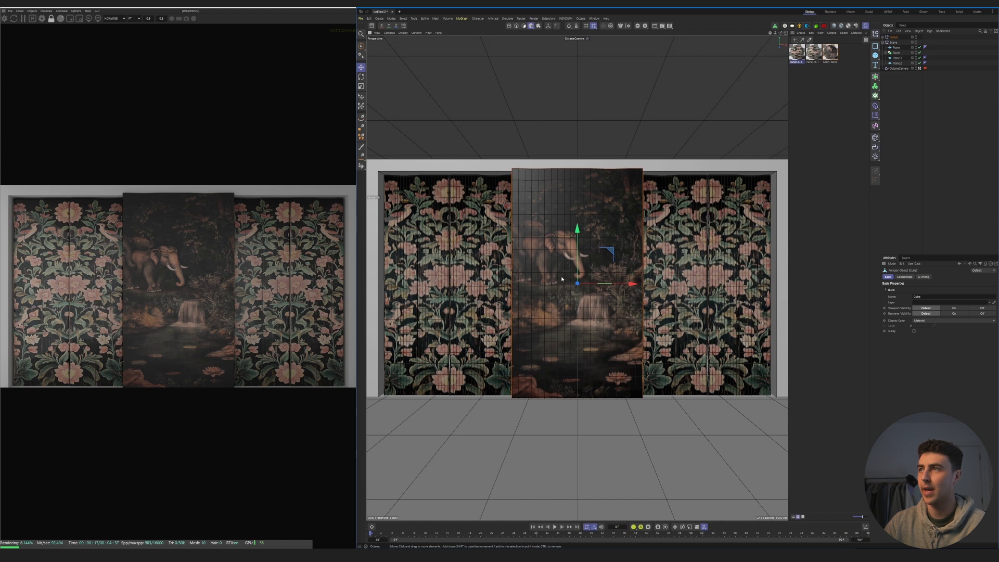
- Add an Octane area light and move it along X past the left-hand side of the panels
{"action": "left_click", "coordinate": [785, 26]}
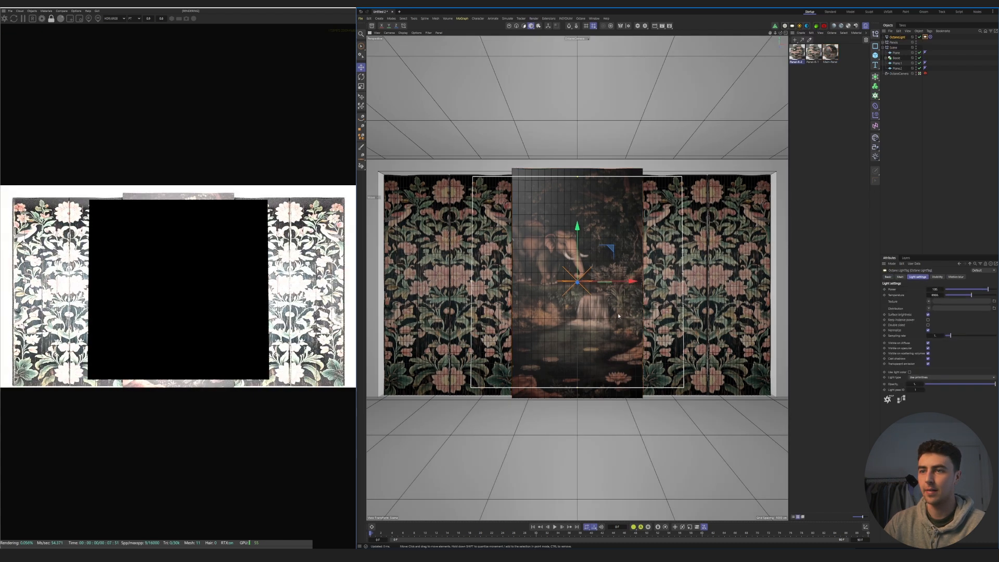
{"action": "left_click_drag", "start_coordinate": [604, 287], "coordinate": [331, 283]}
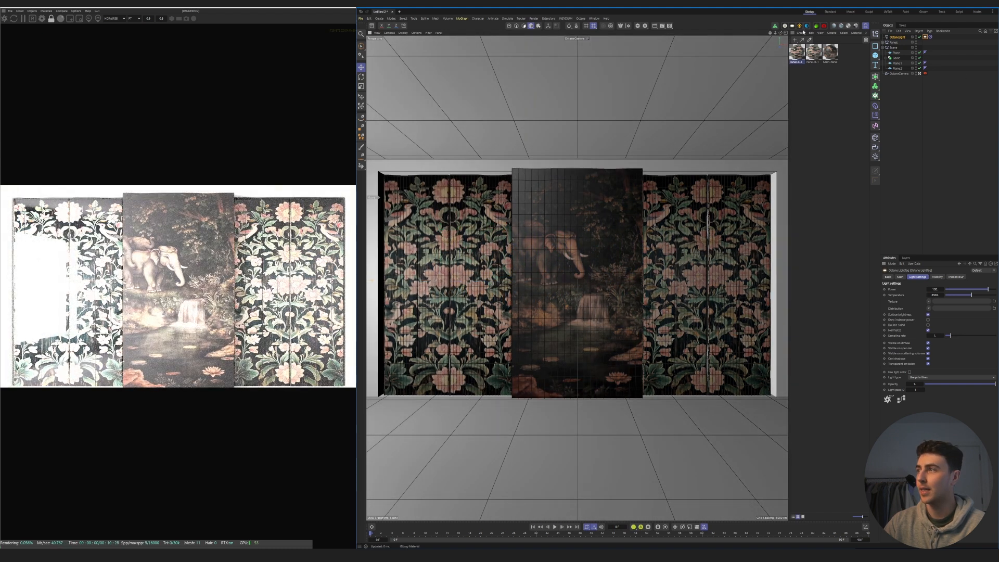
- Raise the roughness of the Panel-R-1 material to about 0.48 and increase the roughness of the Panel-R-2 material
{"action": "double_click", "coordinate": [814, 52]}
{"action": "left_click", "coordinate": [832, 145]}
{"action": "left_click_drag", "start_coordinate": [936, 94], "coordinate": [962, 96]}
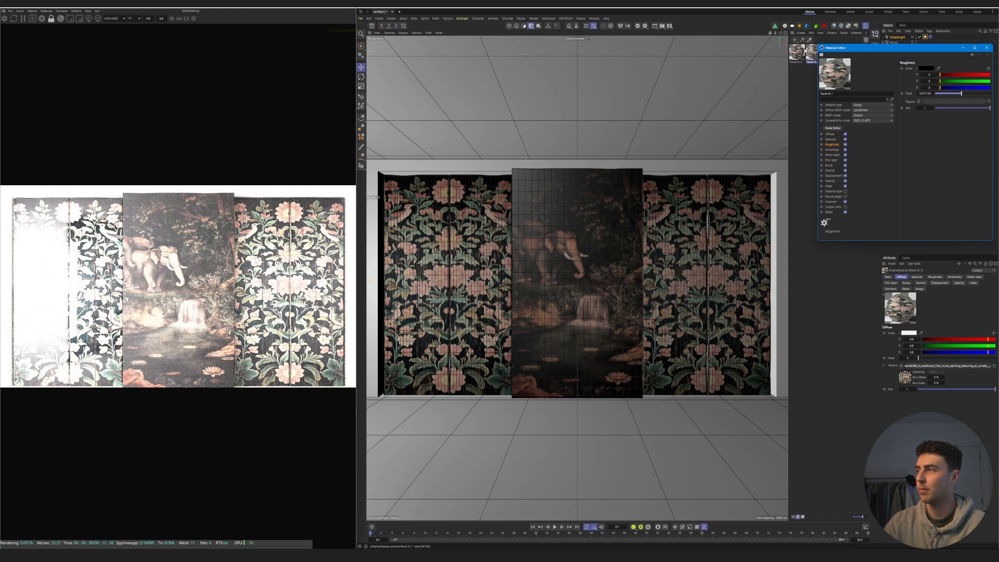
{"action": "left_click", "coordinate": [797, 52]}
{"action": "left_click", "coordinate": [833, 145]}
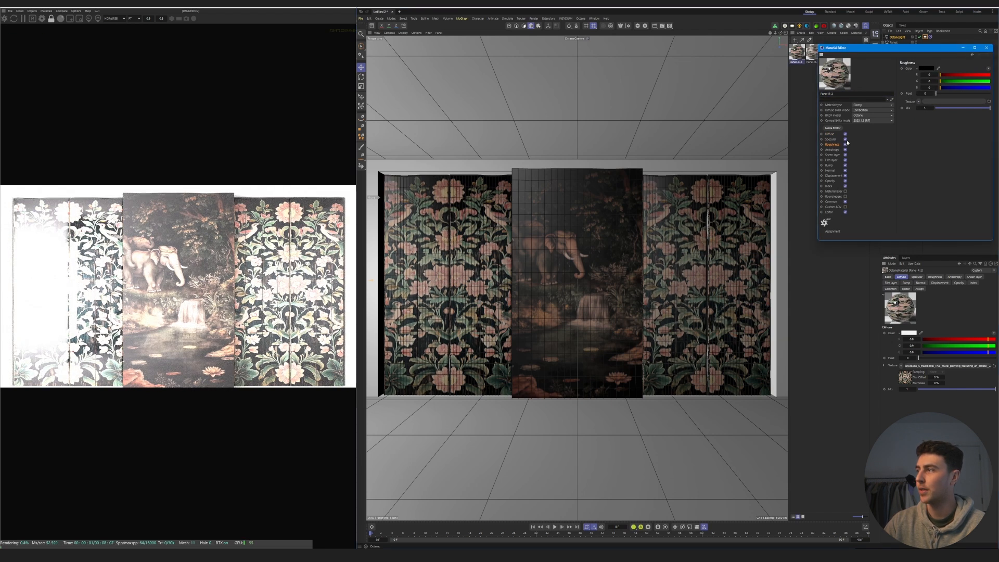
{"action": "left_click_drag", "start_coordinate": [941, 94], "coordinate": [948, 95]}
{"action": "left_click", "coordinate": [987, 48]}
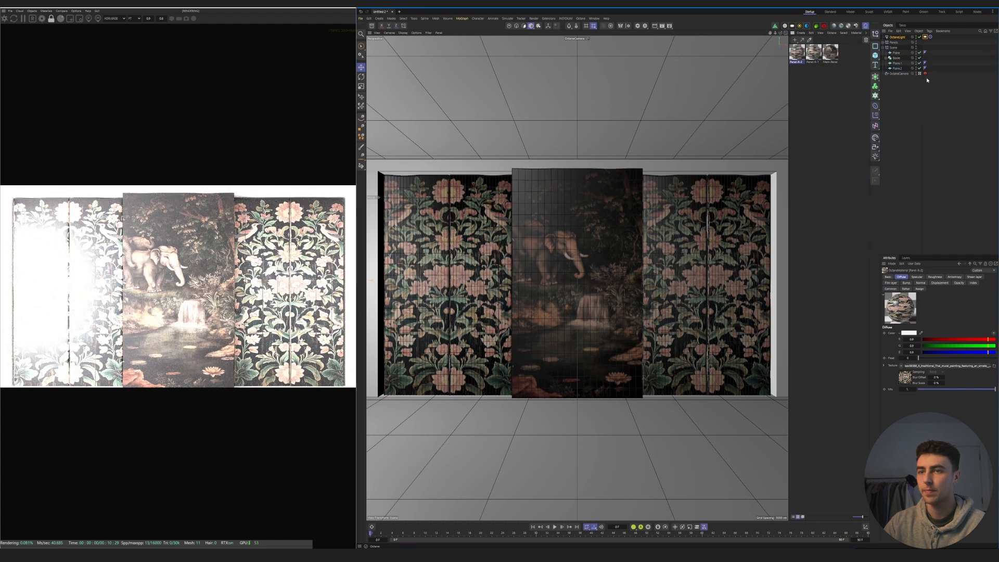
- Reduce the area light's height, pull it back away from the panels and lower its power
{"action": "left_click", "coordinate": [919, 73]}
{"action": "left_click_drag", "start_coordinate": [475, 339], "coordinate": [460, 339]}
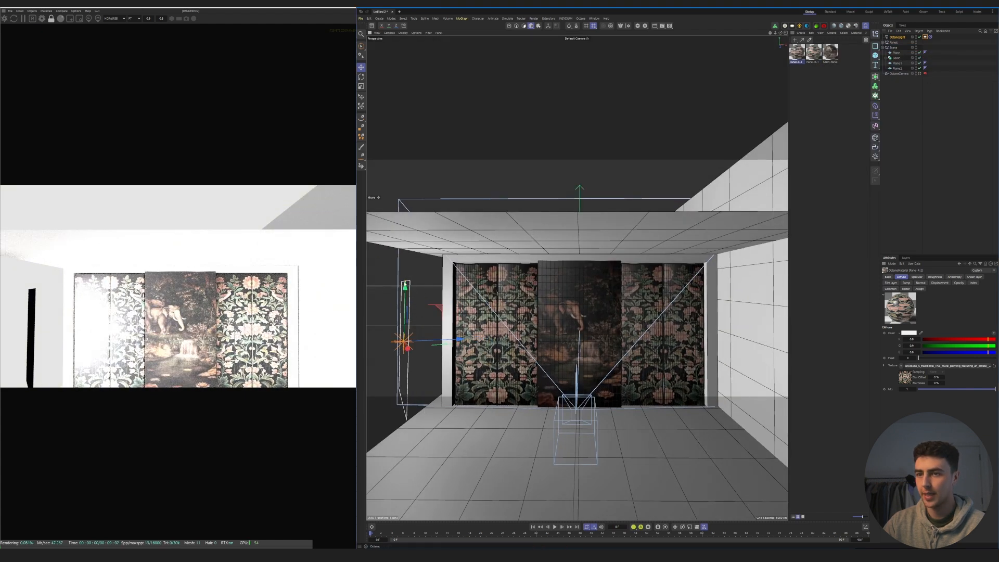
{"action": "left_click_drag", "start_coordinate": [406, 281], "coordinate": [406, 316]}
{"action": "left_click_drag", "start_coordinate": [459, 340], "coordinate": [365, 343]}
{"action": "left_click", "coordinate": [920, 74]}
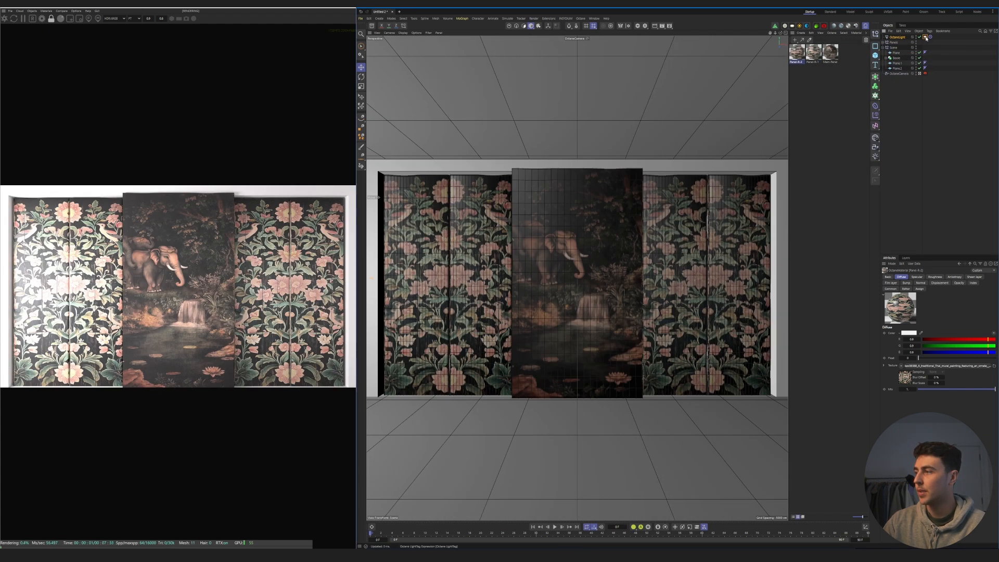
{"action": "left_click", "coordinate": [926, 37]}
{"action": "left_click_drag", "start_coordinate": [987, 290], "coordinate": [984, 290]}
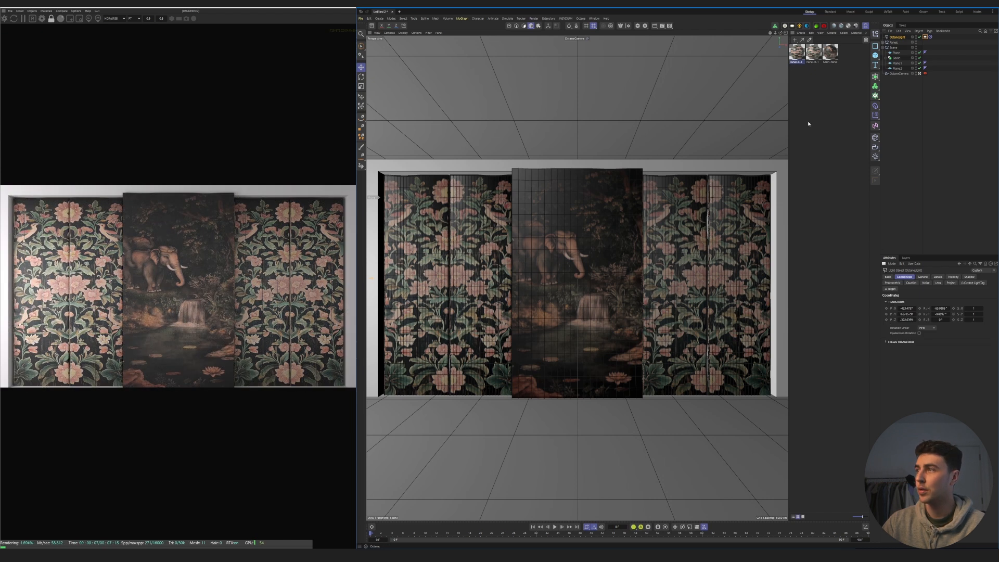
- Flatten the area light into a thin horizontal strip and shift it slightly closer to the panels, undoing the lowered and tilted placement
{"action": "left_click", "coordinate": [785, 34]}
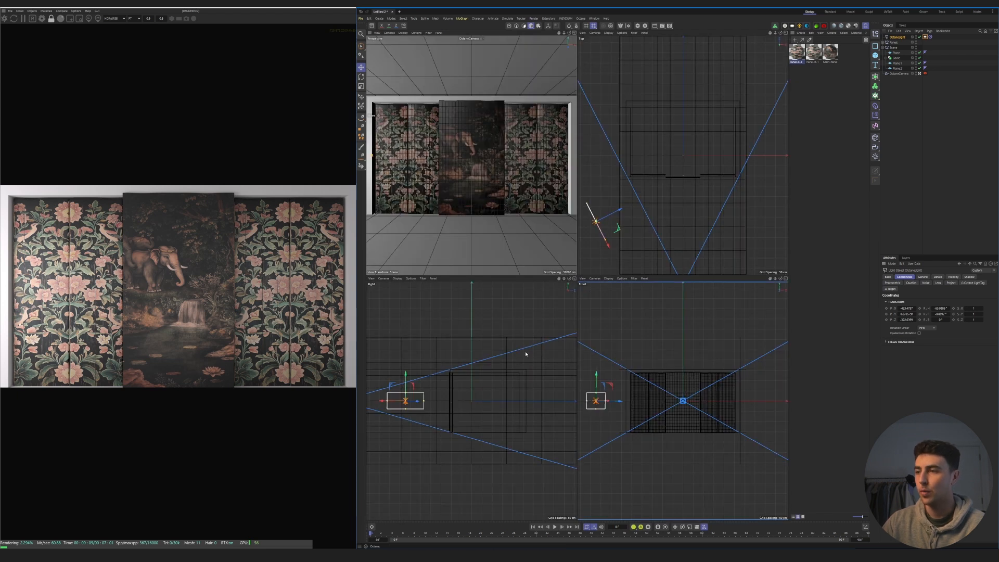
{"action": "left_click_drag", "start_coordinate": [596, 375], "coordinate": [586, 406]}
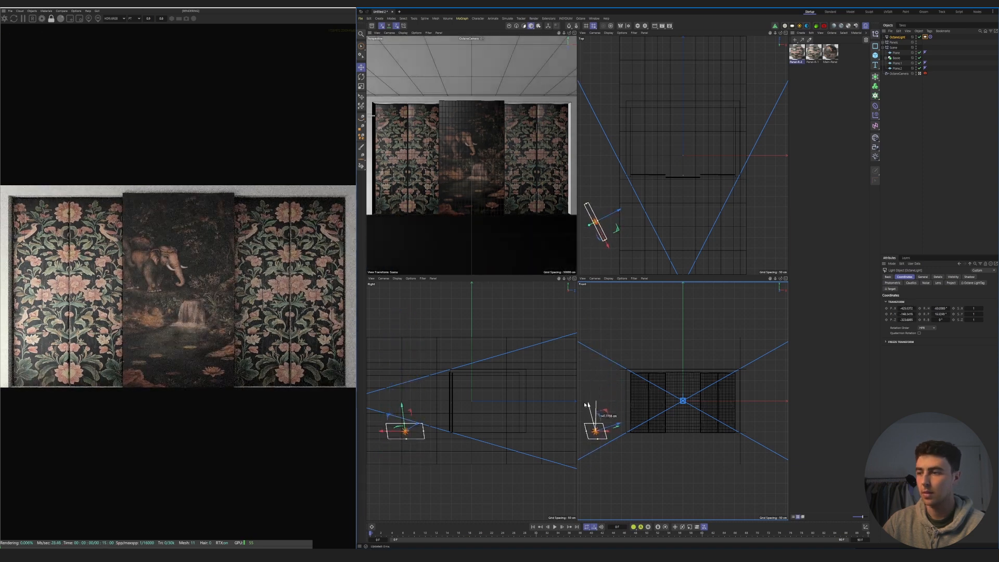
{"action": "key", "text": "ctrl+z"}
{"action": "key", "text": "ctrl+z"}
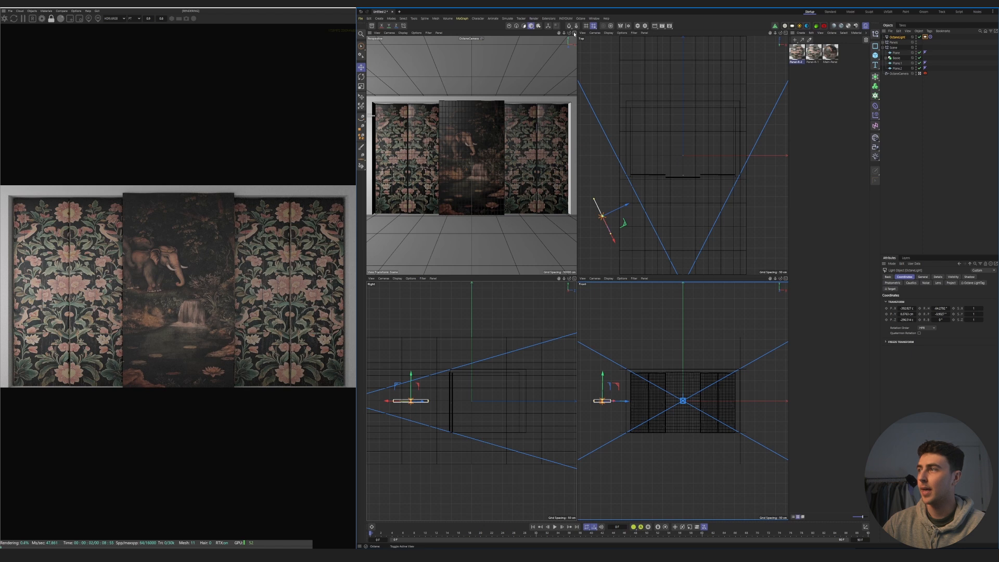
{"action": "left_click", "coordinate": [575, 33]}
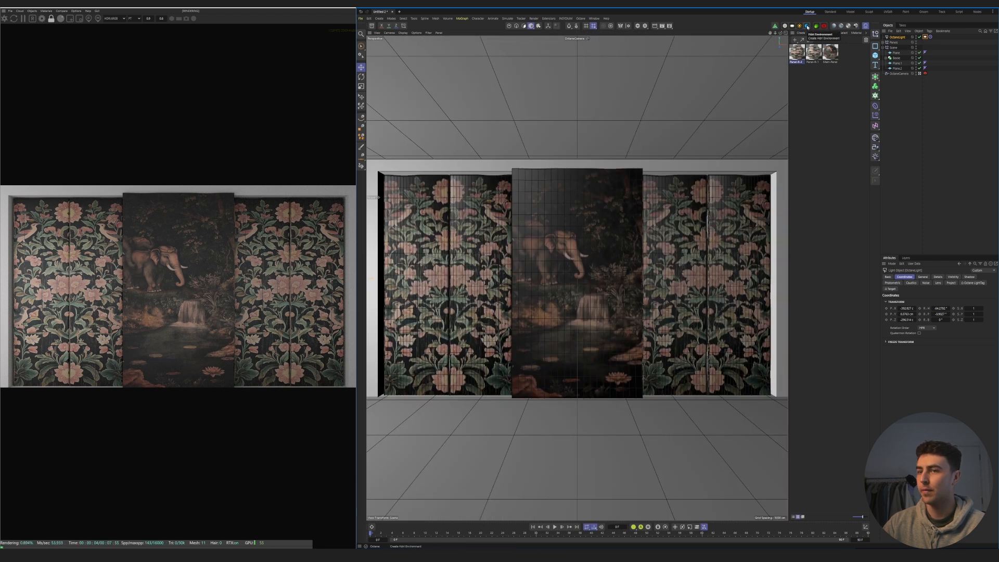
- Add an Octane HDRI environment with its default black texture and raise the area light's power
{"action": "left_click", "coordinate": [807, 26]}
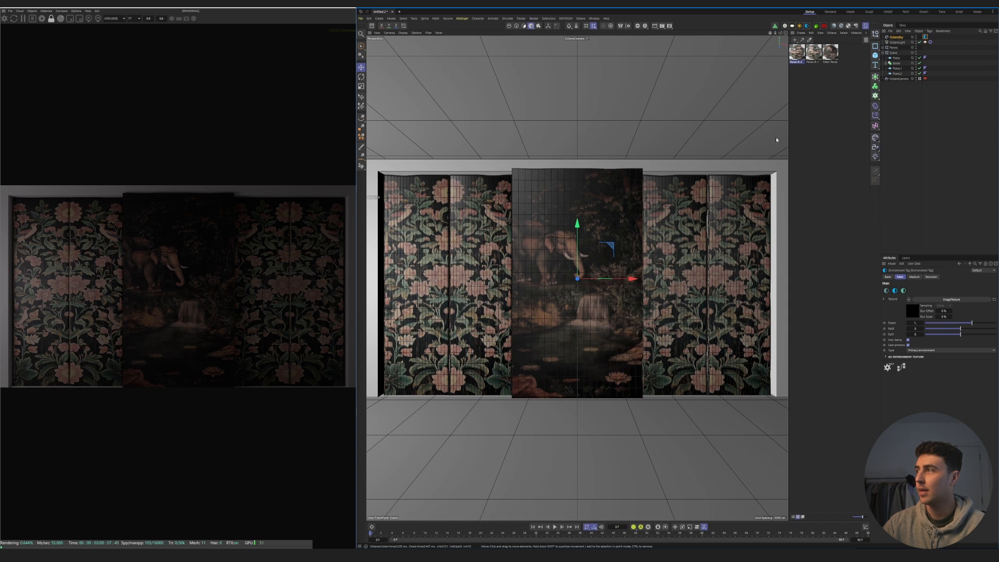
{"action": "left_click", "coordinate": [925, 42]}
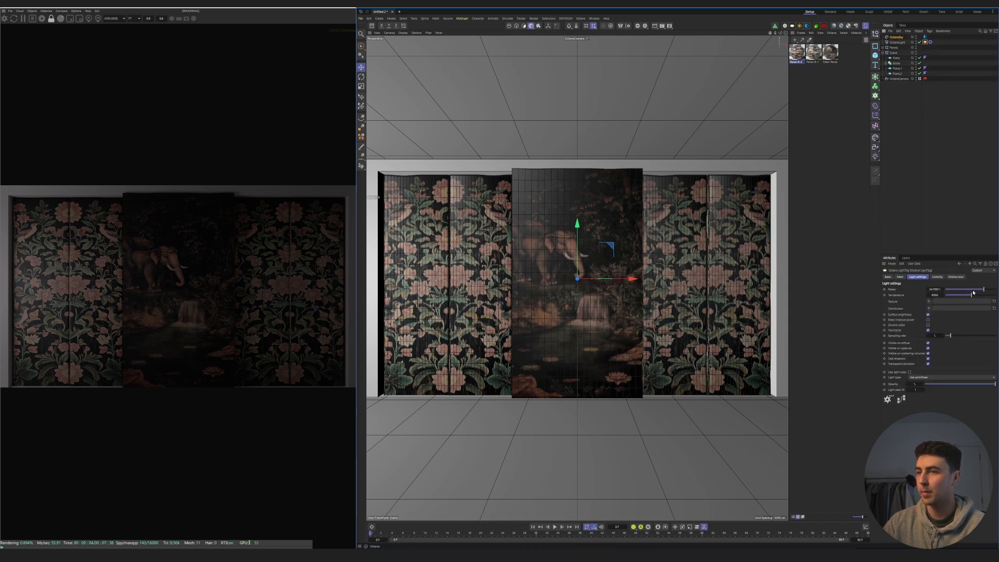
{"action": "left_click_drag", "start_coordinate": [986, 291], "coordinate": [990, 292]}
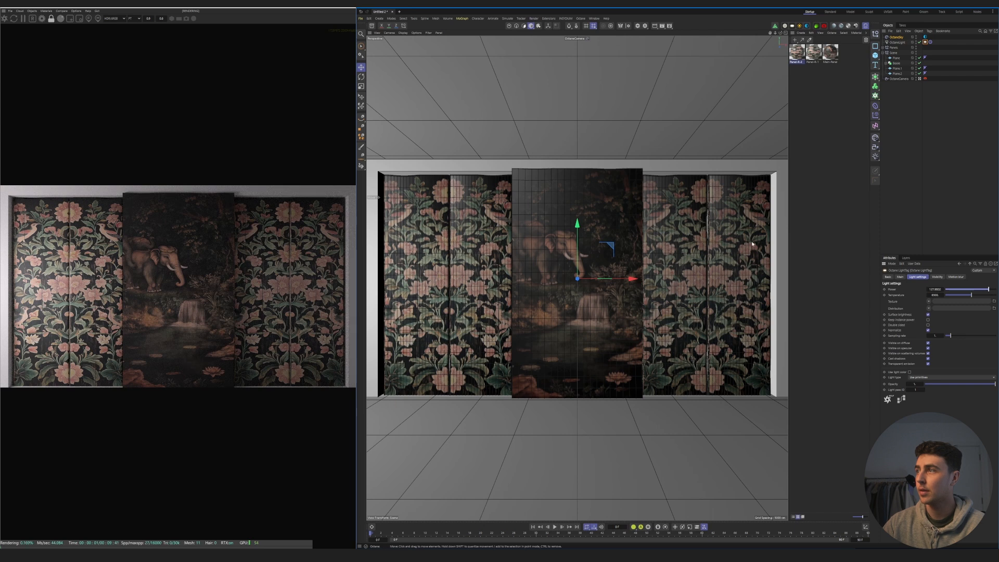
- Move the area light forward of the room and rotate it to face the panels more directly
{"action": "left_click", "coordinate": [787, 33]}
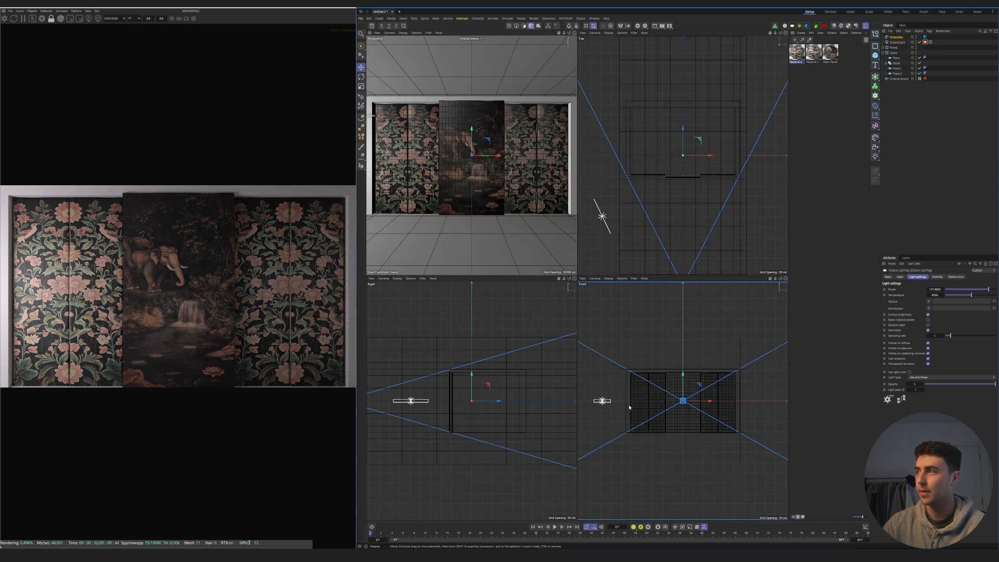
{"action": "left_click", "coordinate": [896, 42]}
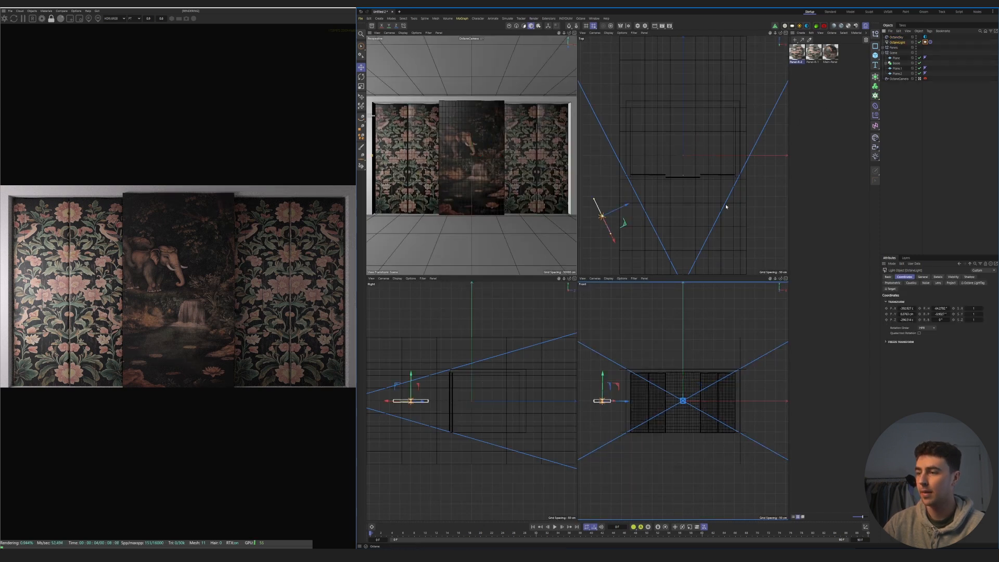
{"action": "left_click_drag", "start_coordinate": [616, 245], "coordinate": [641, 272]}
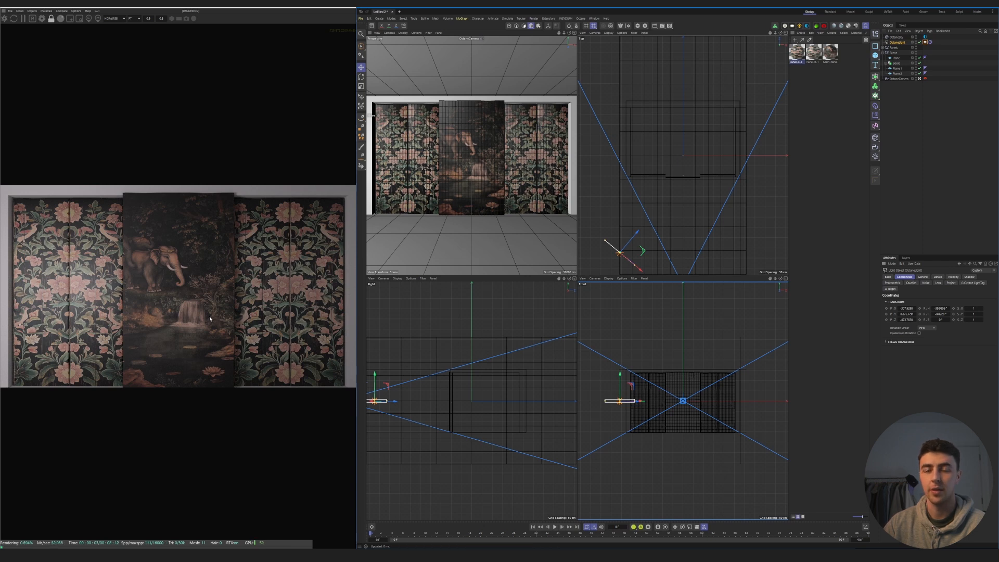
{"action": "left_click", "coordinate": [473, 204]}
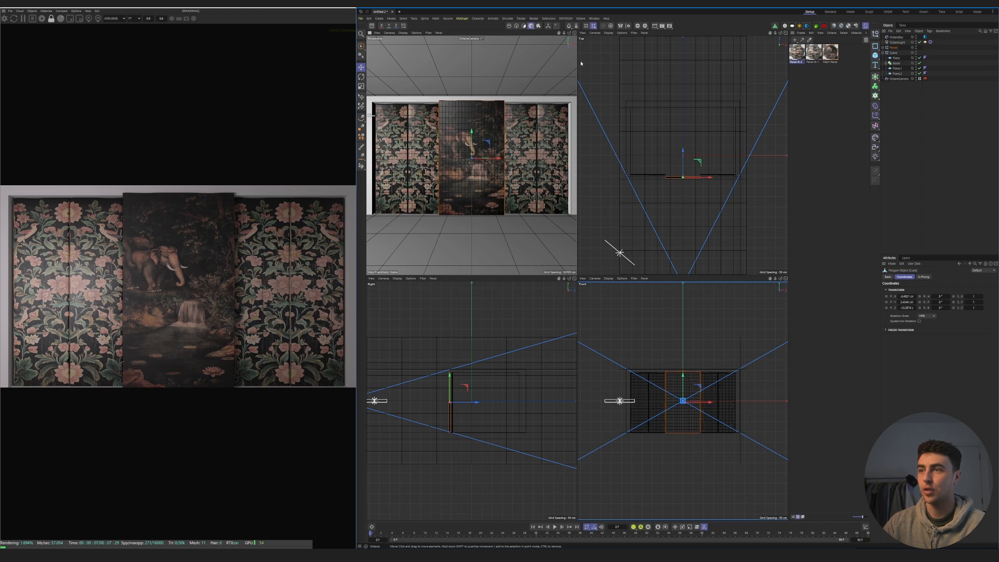
{"action": "middle_click", "coordinate": [543, 260]}
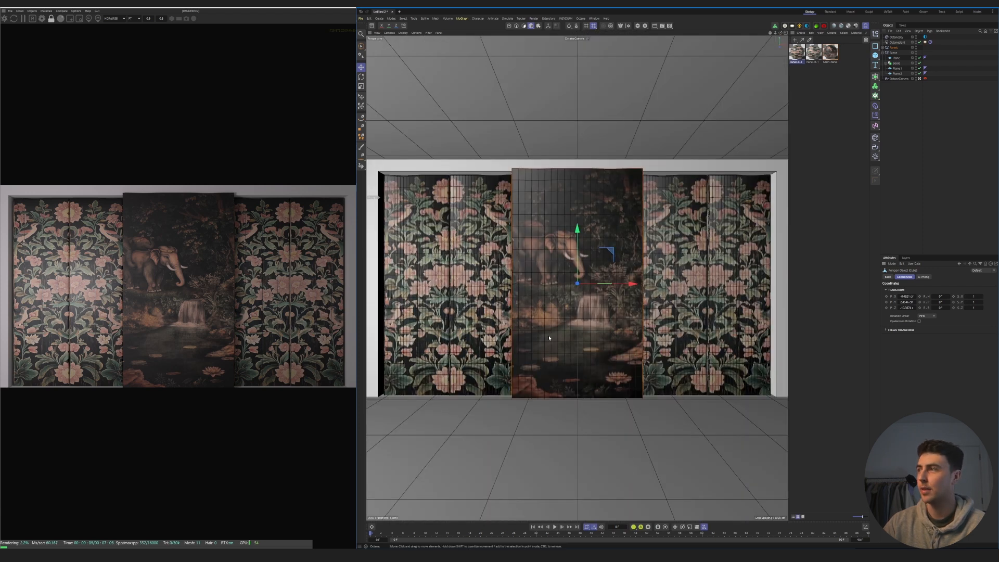
- Open the Main-Panel material's node graph and bring in the Texturelabs wood image from the 02_Assets Textures folder
{"action": "double_click", "coordinate": [833, 57]}
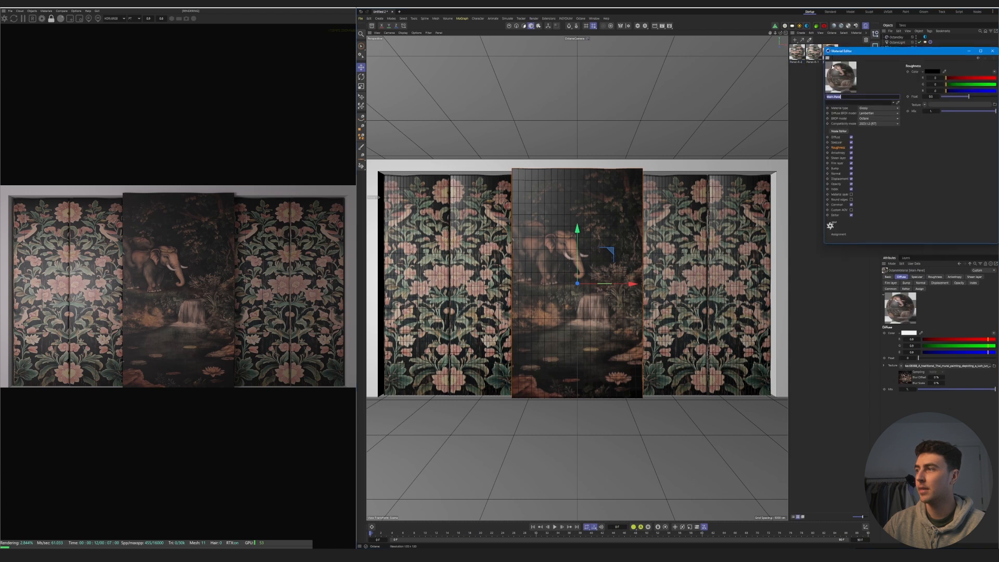
{"action": "left_click", "coordinate": [839, 131]}
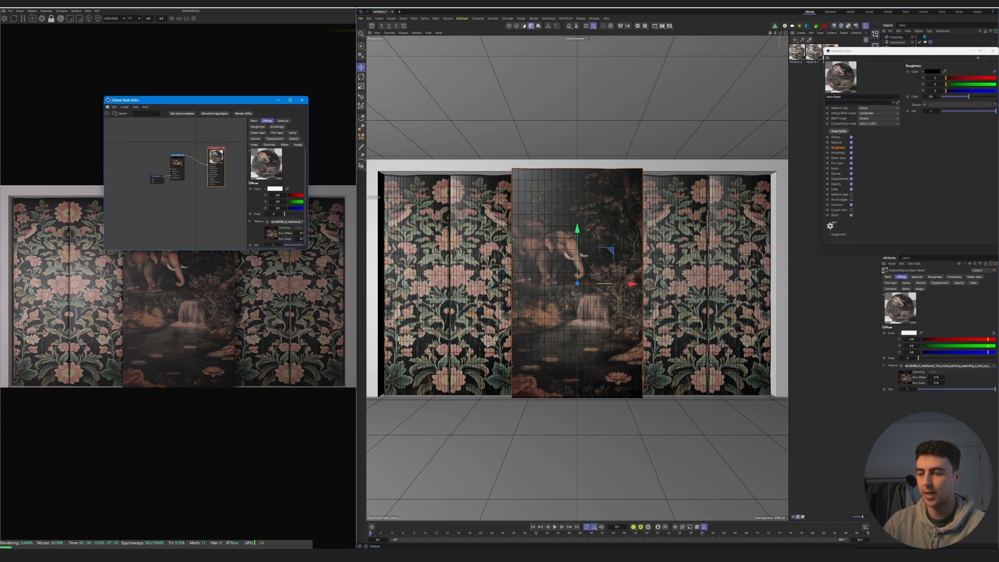
{"action": "key", "text": "alt+Tab"}
{"action": "left_click", "coordinate": [529, 429]}
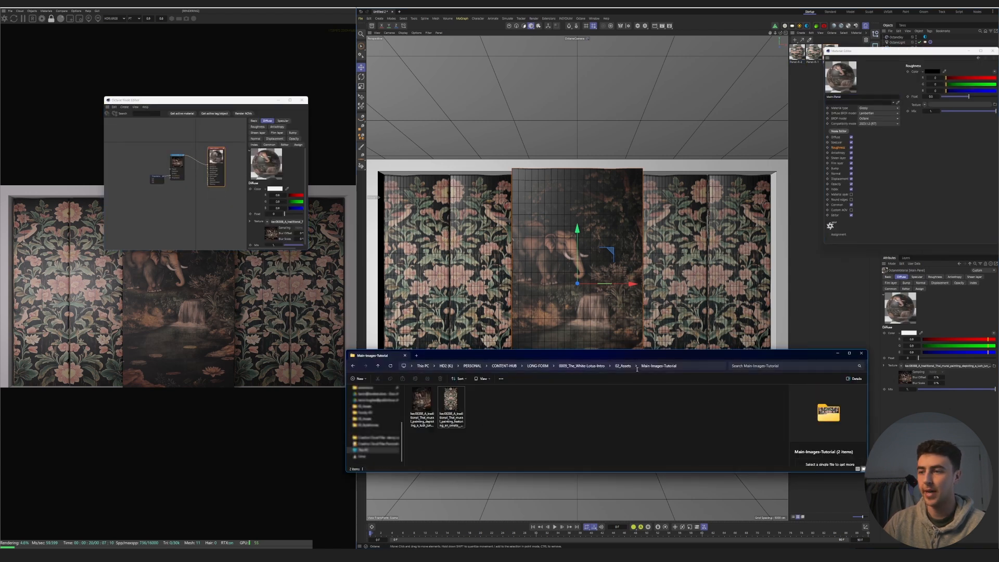
{"action": "left_click", "coordinate": [623, 366]}
{"action": "double_click", "coordinate": [419, 417]}
{"action": "left_click", "coordinate": [451, 397]}
{"action": "left_click", "coordinate": [509, 406]}
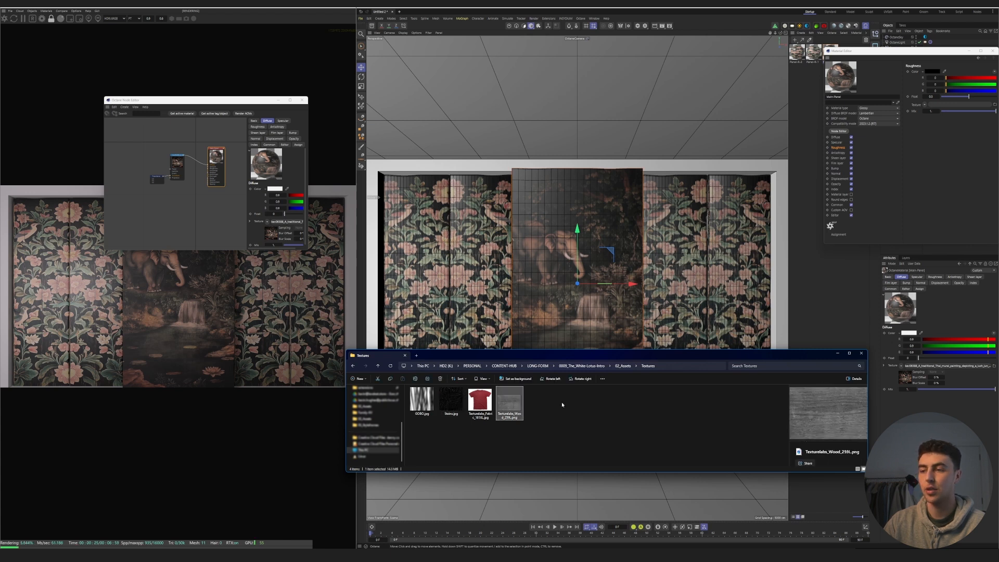
{"action": "left_click_drag", "start_coordinate": [508, 408], "coordinate": [188, 206]}
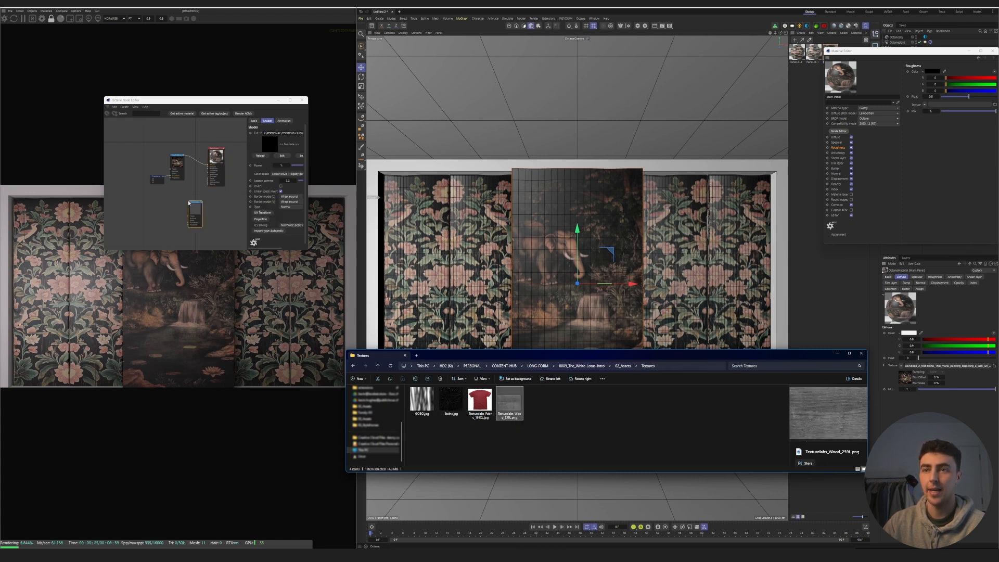
- Connect the wood image to the material's Bump input, preview it in solo mode and add a UV transform to it
{"action": "scroll", "coordinate": [208, 209], "scroll_direction": "up", "scroll_amount": 5}
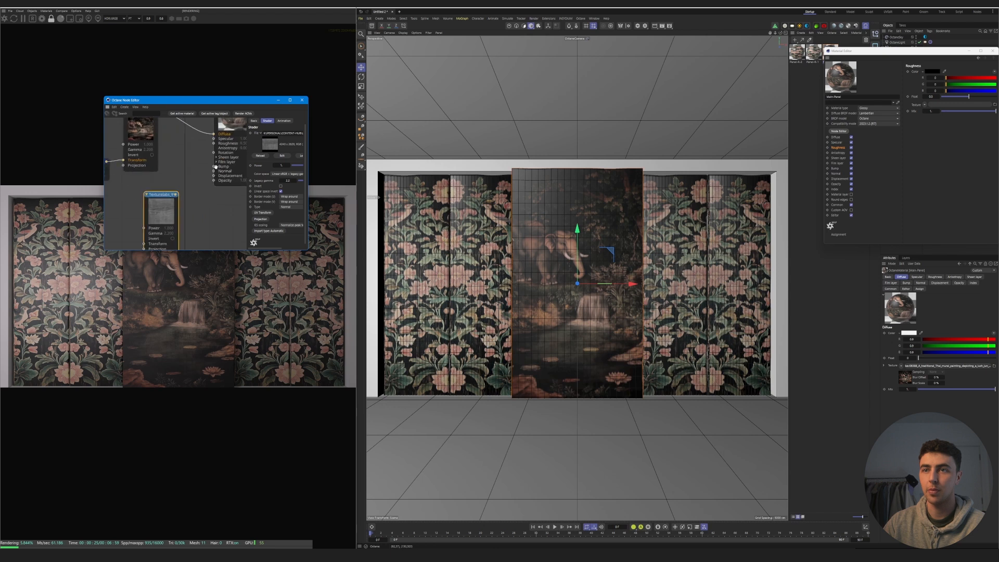
{"action": "left_click_drag", "start_coordinate": [212, 171], "coordinate": [213, 168]}
{"action": "left_click_drag", "start_coordinate": [166, 209], "coordinate": [186, 206]}
{"action": "key", "text": "alt+w"}
{"action": "left_click", "coordinate": [262, 213]}
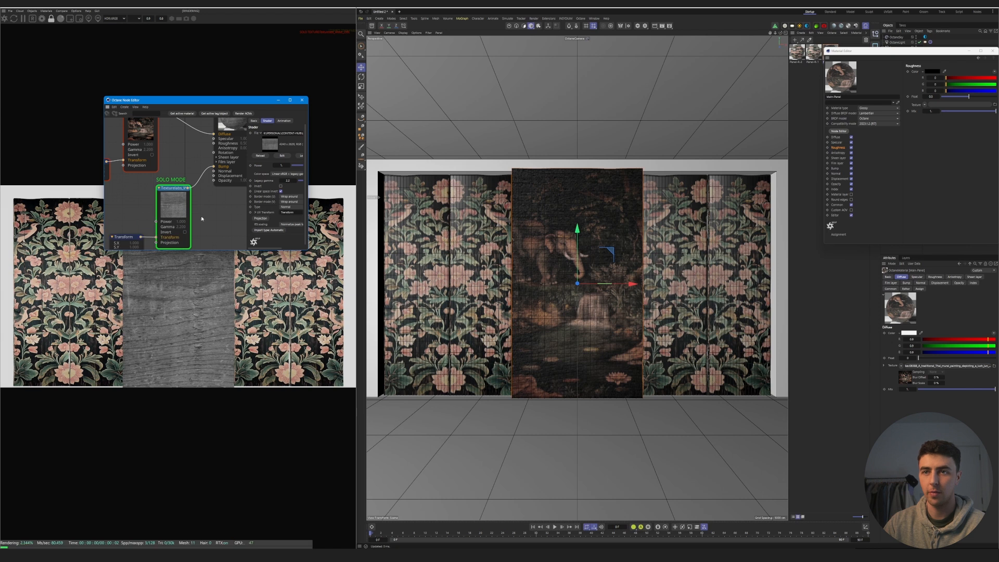
- Rotate the wood bump texture with its transform node so the grain runs vertically, and close the material editor
{"action": "left_click", "coordinate": [131, 230]}
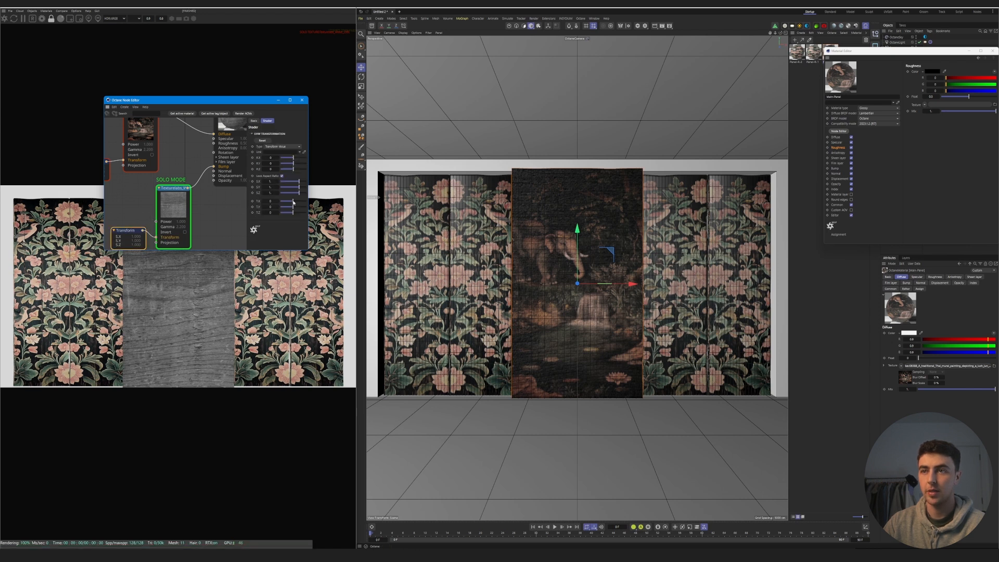
{"action": "left_click_drag", "start_coordinate": [294, 203], "coordinate": [293, 203]}
{"action": "left_click_drag", "start_coordinate": [293, 169], "coordinate": [297, 170]}
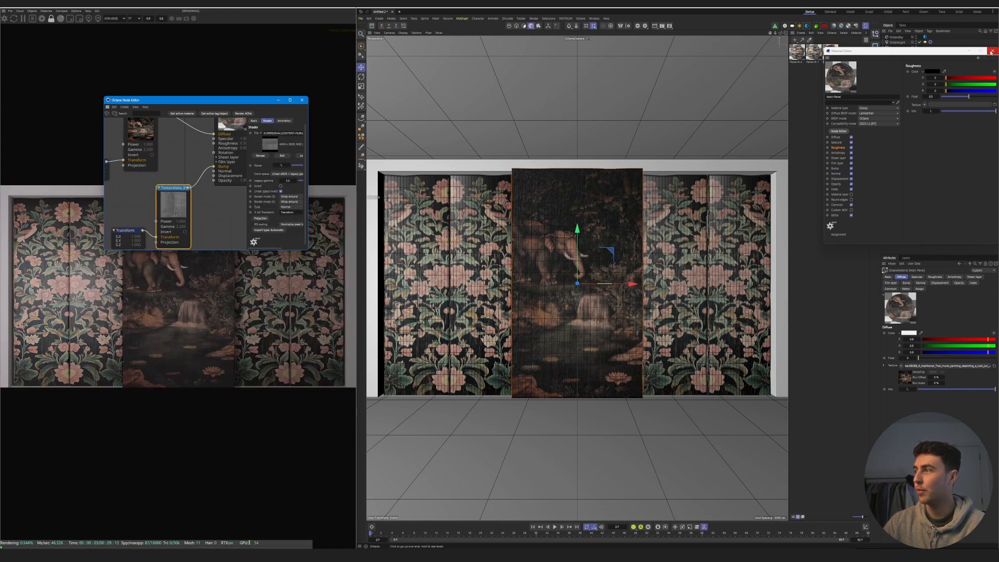
{"action": "left_click", "coordinate": [992, 51]}
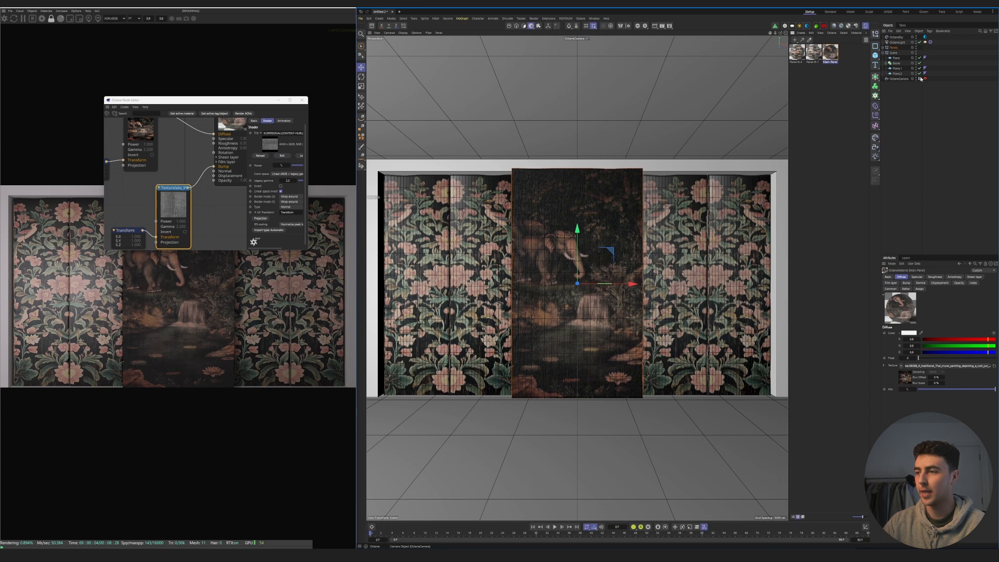
- Inspect the mural up close outside the camera view, disconnecting and reconnecting the wood image at the Bump input to compare
{"action": "left_click", "coordinate": [920, 78]}
{"action": "scroll", "coordinate": [572, 334], "scroll_direction": "up", "scroll_amount": 10}
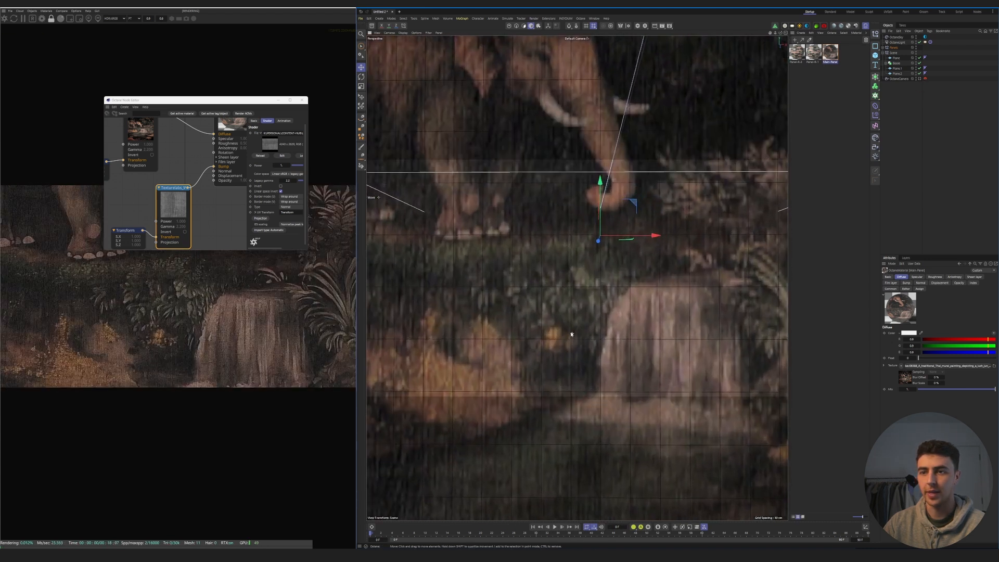
{"action": "scroll", "coordinate": [571, 334], "scroll_direction": "up", "scroll_amount": 2}
{"action": "left_click", "coordinate": [199, 180]}
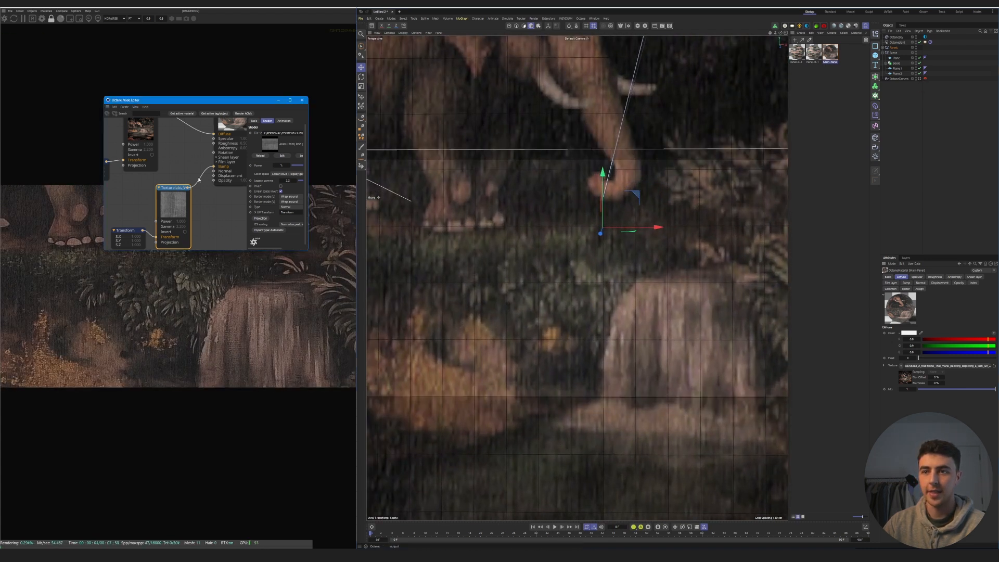
{"action": "double_click", "coordinate": [200, 179]}
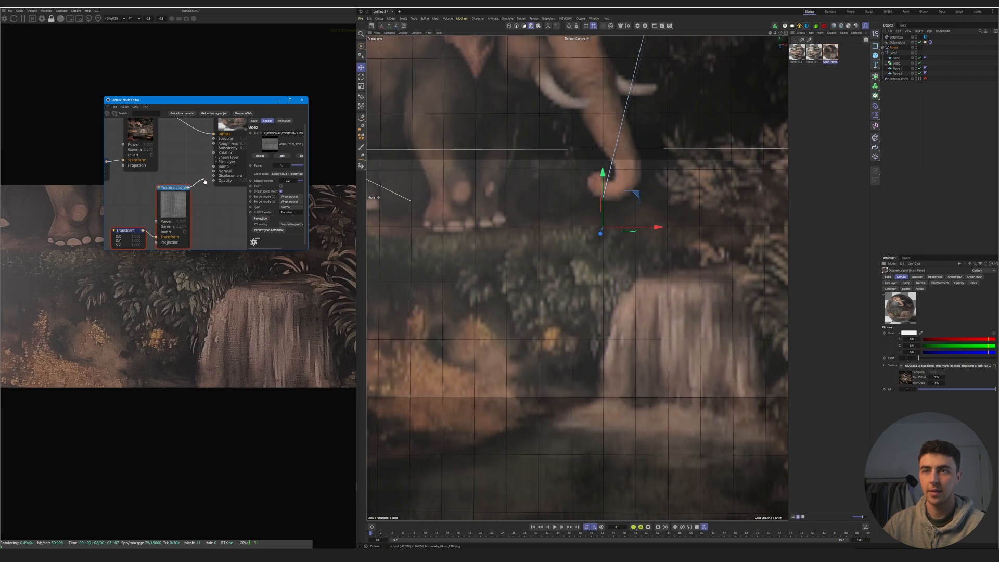
{"action": "left_click_drag", "start_coordinate": [214, 169], "coordinate": [214, 169]}
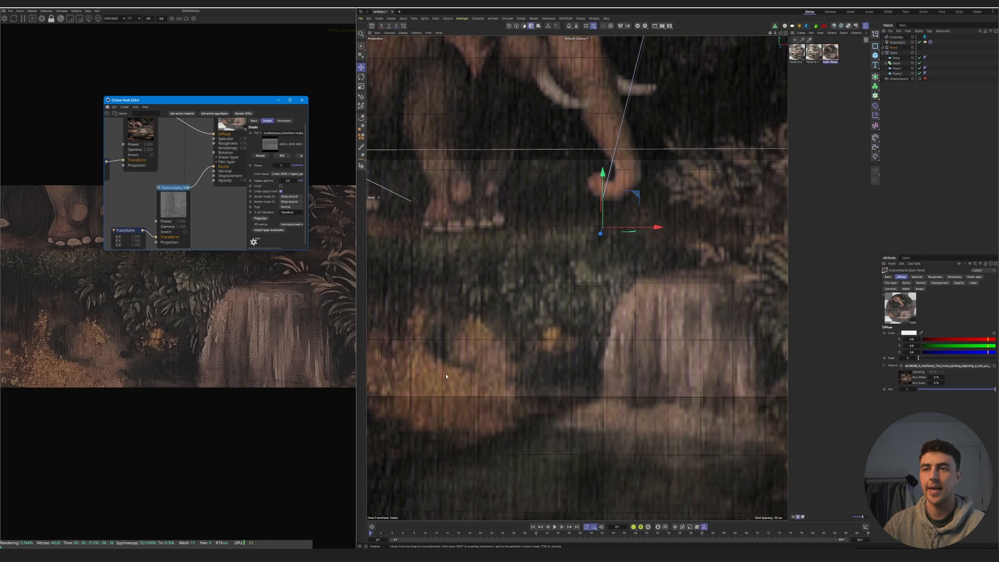
- Bring the Stains image from the textures folder into the Main-Panel node graph and place it below the mural image
{"action": "scroll", "coordinate": [136, 192], "scroll_direction": "down", "scroll_amount": 4}
{"action": "left_click", "coordinate": [136, 192]}
{"action": "left_click_drag", "start_coordinate": [178, 169], "coordinate": [176, 167]}
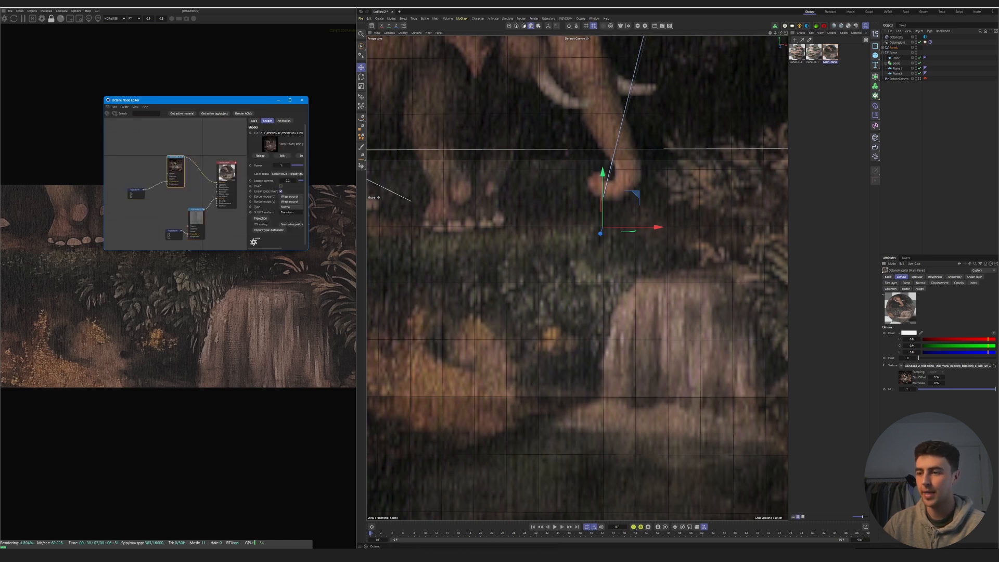
{"action": "left_click", "coordinate": [473, 555]}
{"action": "left_click_drag", "start_coordinate": [452, 402], "coordinate": [164, 151]}
{"action": "left_click_drag", "start_coordinate": [182, 212], "coordinate": [164, 192]}
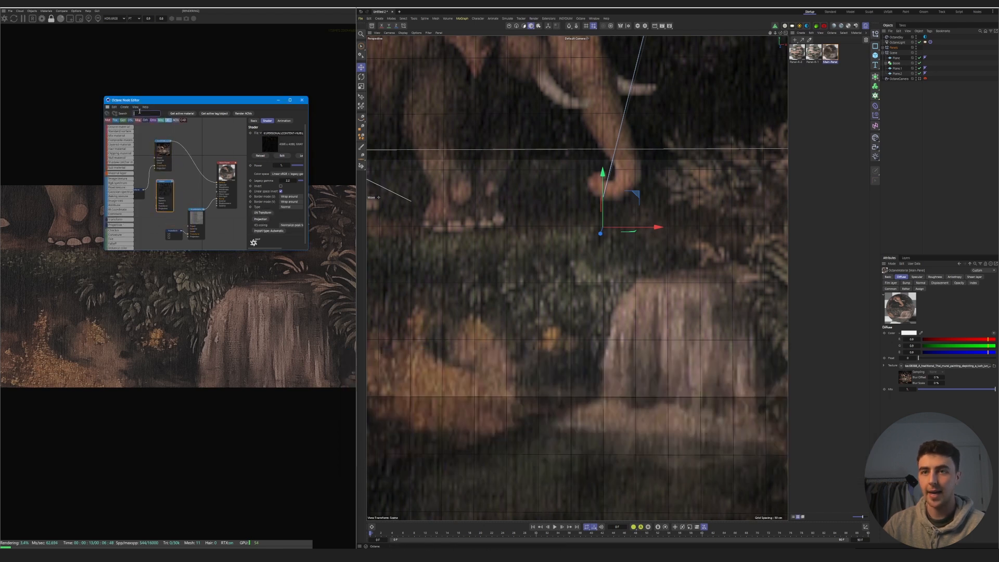
- Insert an Add node on the mural's Diffuse connection and connect the Stains image as its second texture
{"action": "type", "text": "add"}
{"action": "left_click_drag", "start_coordinate": [121, 127], "coordinate": [210, 175]}
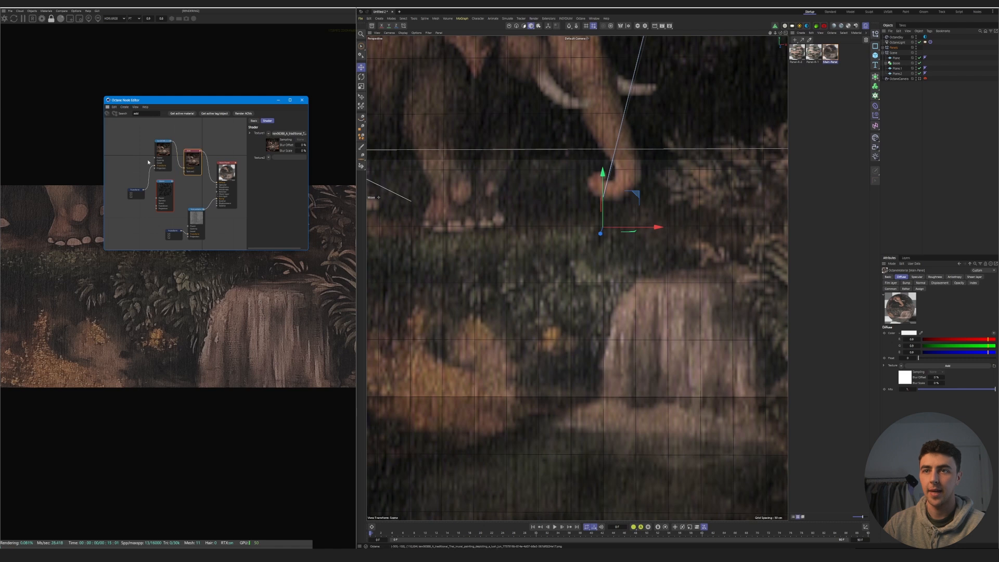
{"action": "scroll", "coordinate": [146, 169], "scroll_direction": "up", "scroll_amount": 3}
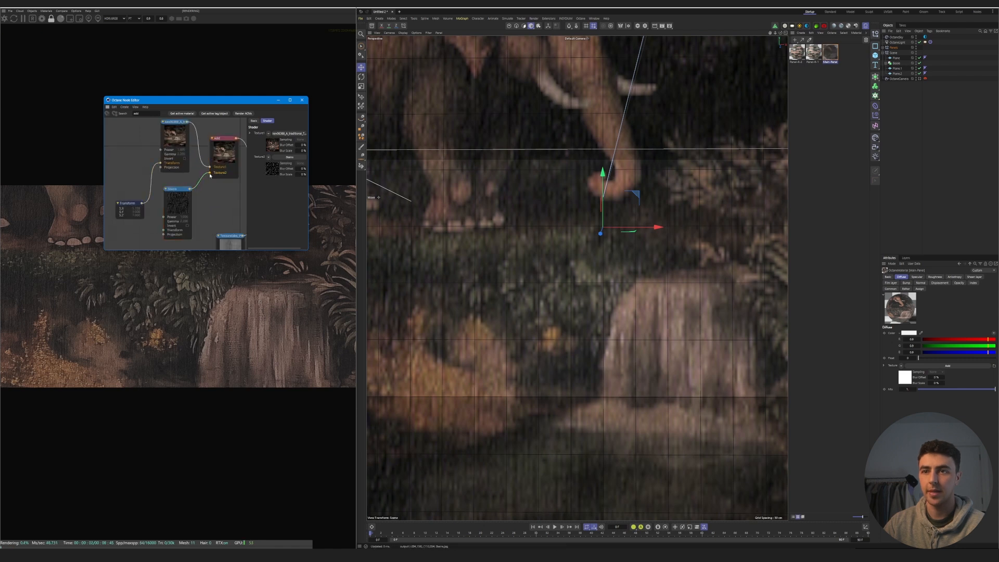
{"action": "left_click", "coordinate": [184, 202]}
- Return to the Octane camera view and lower the Stains image's power, enlarging the node editor for finer control
{"action": "left_click", "coordinate": [920, 78]}
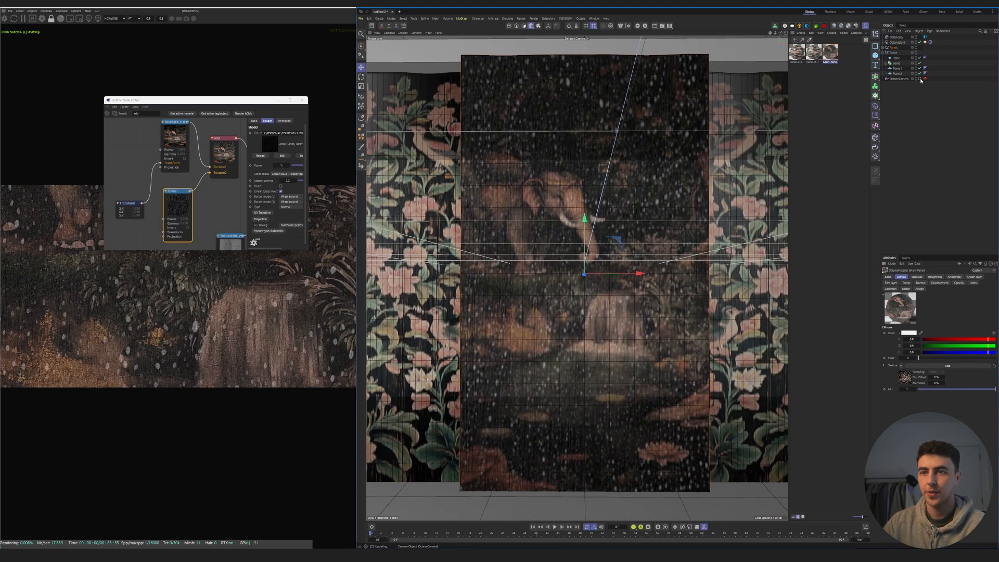
{"action": "left_click_drag", "start_coordinate": [184, 104], "coordinate": [319, 48]}
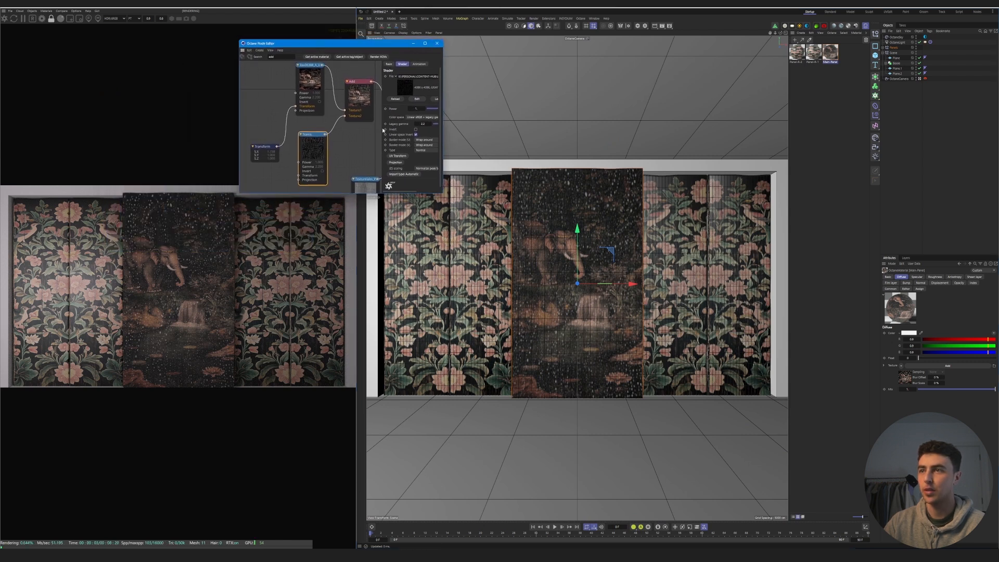
{"action": "left_click", "coordinate": [431, 111]}
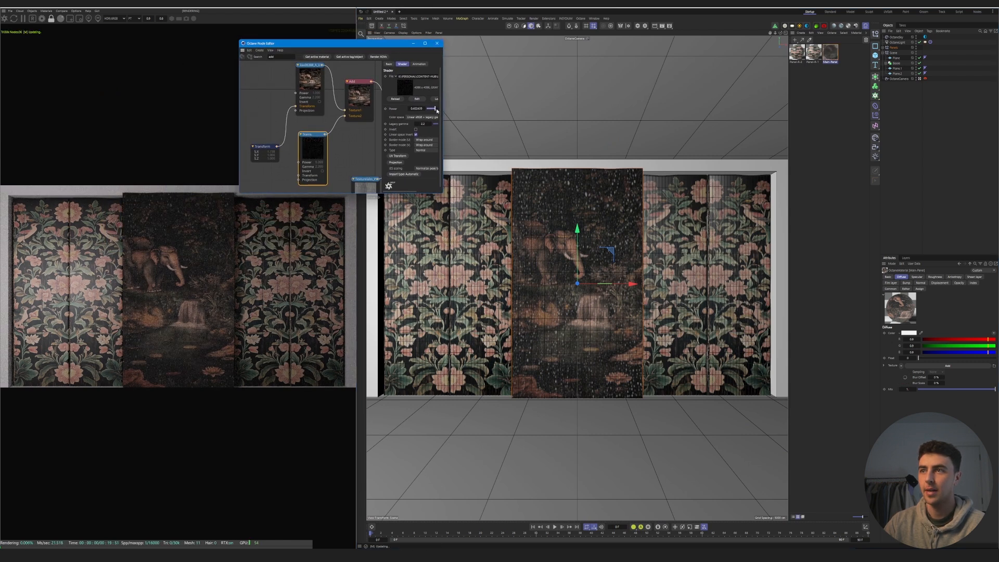
{"action": "left_click_drag", "start_coordinate": [442, 111], "coordinate": [545, 109]}
{"action": "left_click", "coordinate": [539, 108]}
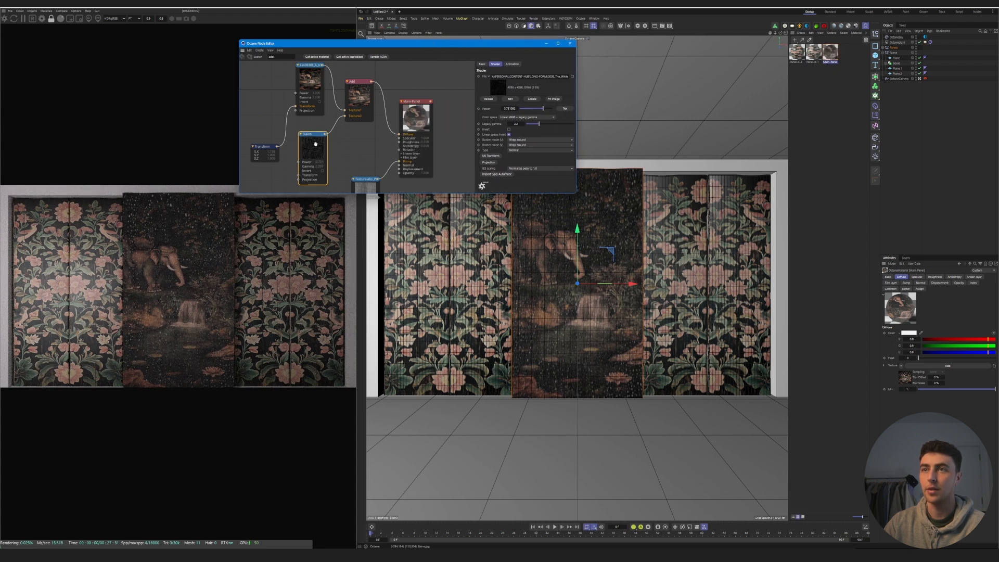
- Insert a Gradient node between the Stains image and the Add node, shift its black point inward and close the node editor
{"action": "left_click_drag", "start_coordinate": [312, 134], "coordinate": [297, 164]}
{"action": "left_click", "coordinate": [261, 58]}
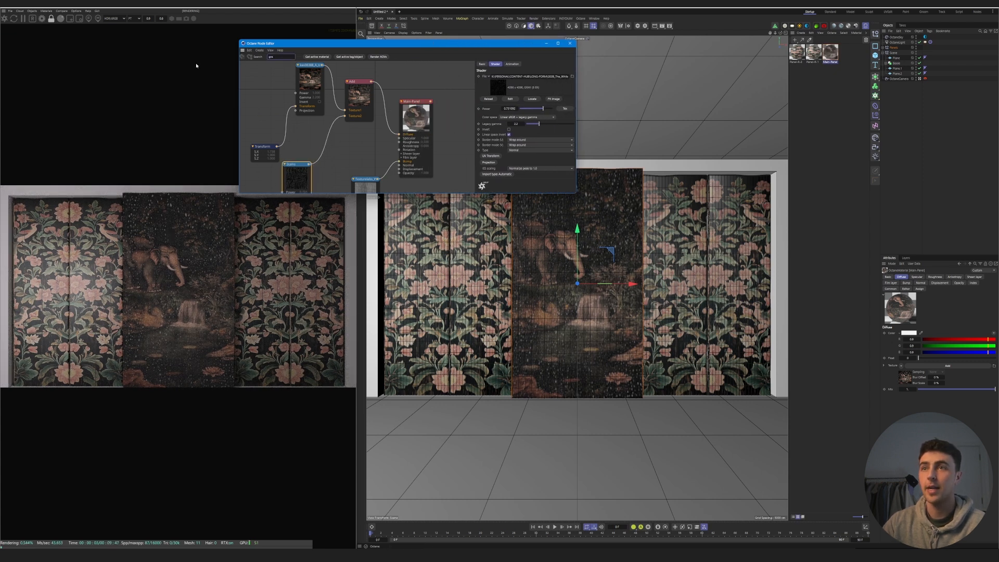
{"action": "type", "text": "gra"}
{"action": "left_click_drag", "start_coordinate": [325, 145], "coordinate": [325, 146]}
{"action": "mouse_move", "coordinate": [513, 140]}
{"action": "left_mouse_down"}
{"action": "mouse_move", "coordinate": [544, 140]}
{"action": "mouse_move", "coordinate": [528, 145]}
{"action": "left_mouse_up"}
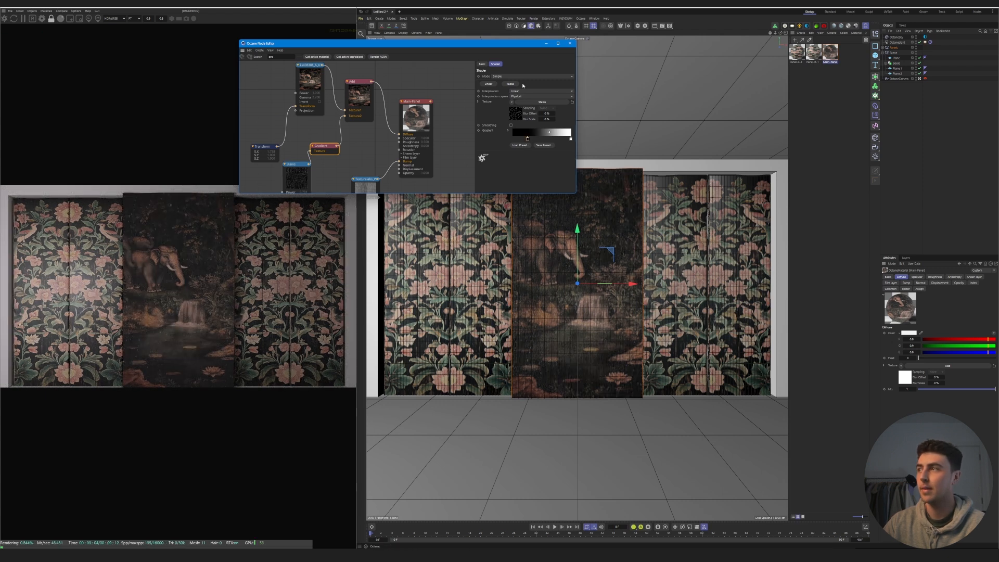
{"action": "left_click", "coordinate": [569, 44]}
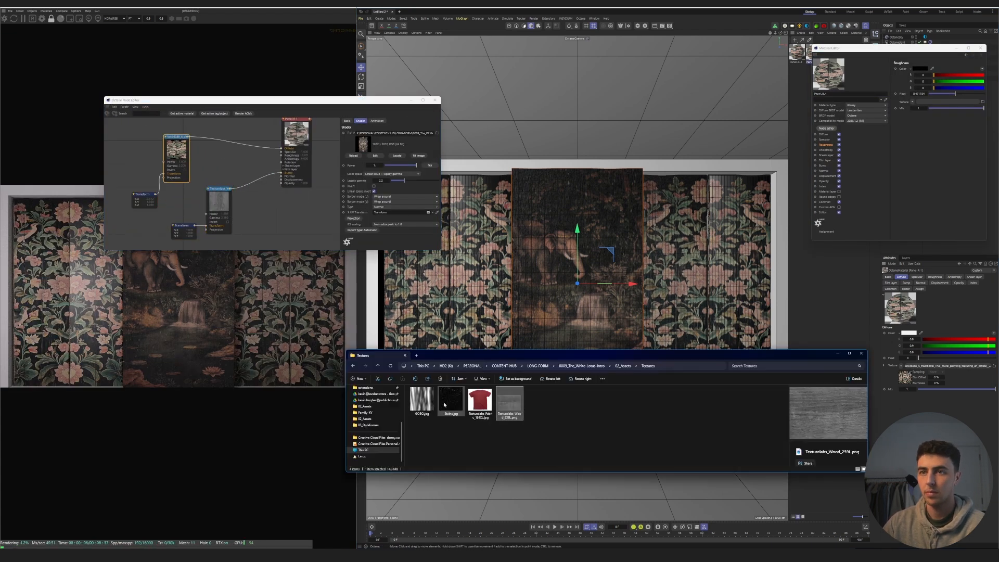
- Combine the Stains image with the floral side panel's diffuse texture through a Subtract node, and close the node editor
{"action": "left_click_drag", "start_coordinate": [444, 405], "coordinate": [139, 209]}
{"action": "type", "text": "sub"}
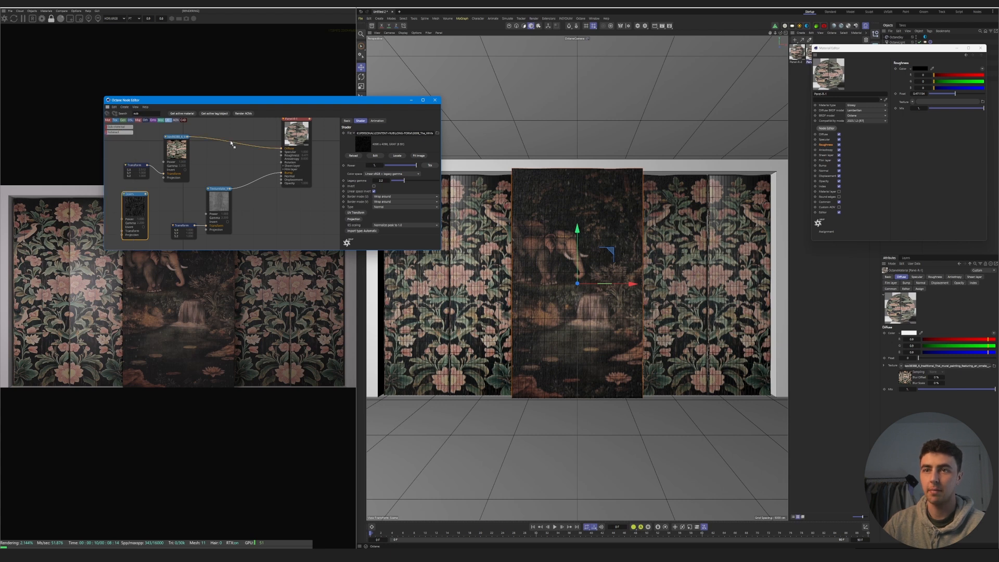
{"action": "left_click_drag", "start_coordinate": [232, 145], "coordinate": [232, 146]}
{"action": "left_click_drag", "start_coordinate": [146, 195], "coordinate": [217, 174]}
{"action": "left_click_drag", "start_coordinate": [136, 206], "coordinate": [153, 203]}
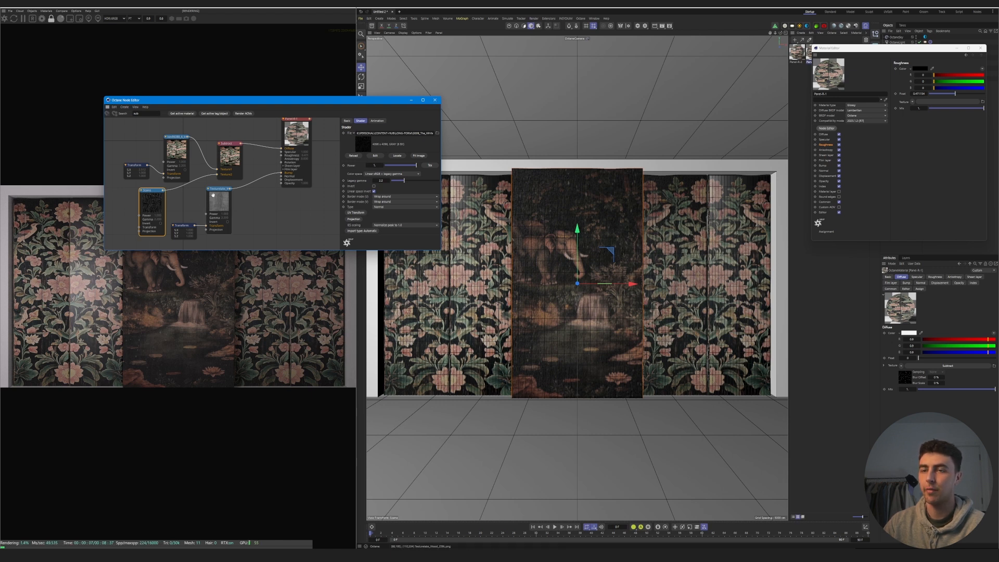
{"action": "left_click", "coordinate": [436, 100]}
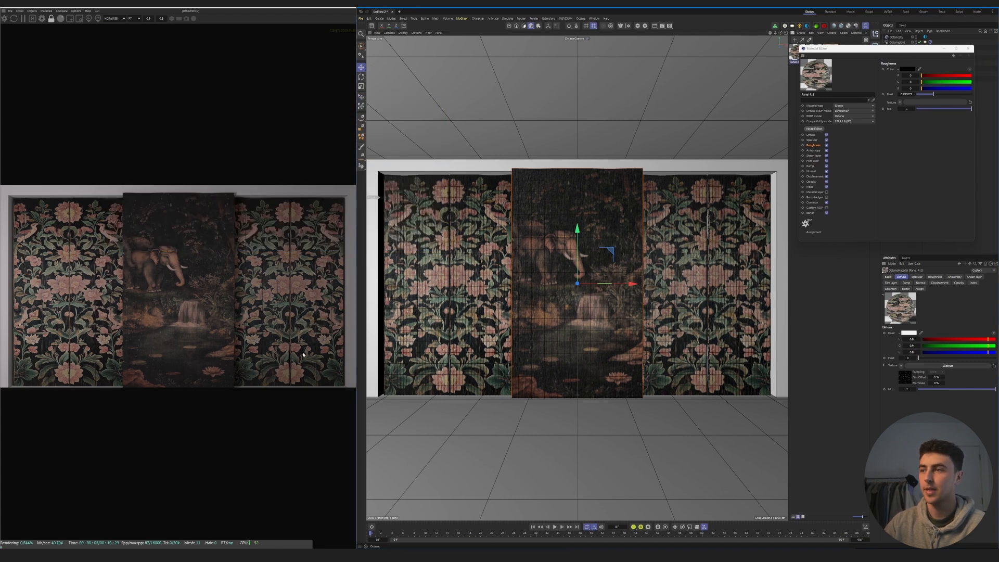
- Switch to Quixel Bridge
{"action": "left_click", "coordinate": [466, 167]}
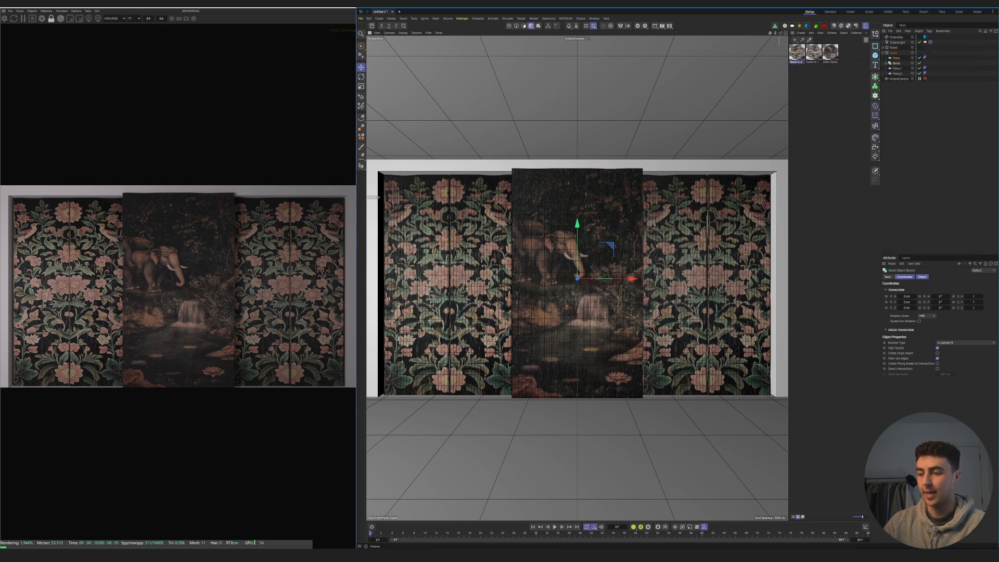
{"action": "key", "text": "super"}
{"action": "type", "text": "bridge"}
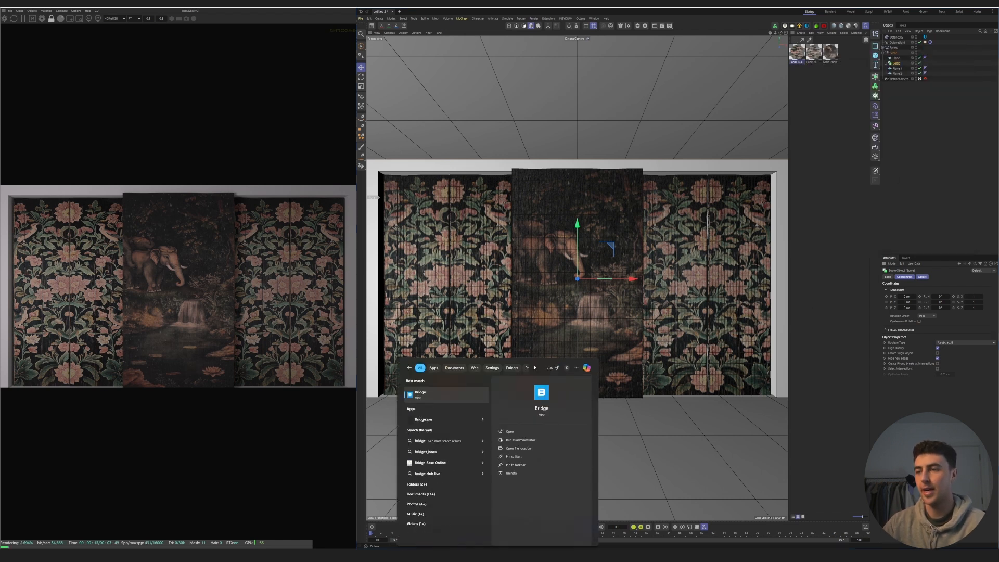
{"action": "key", "text": "Return"}
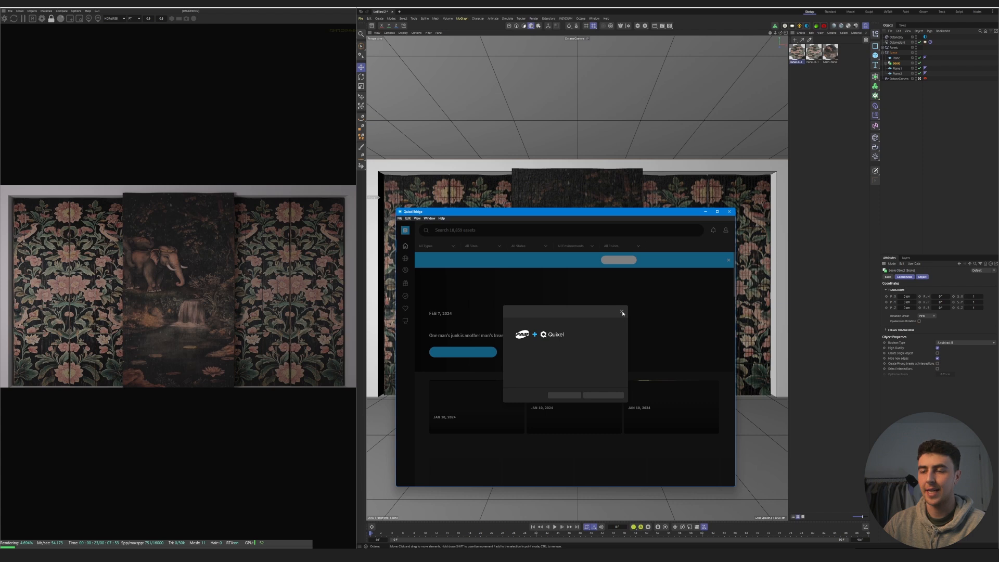
- Dismiss the Bridge announcement, browse the local Megascans assets and export Cement Curbs to Cinema 4D
{"action": "left_click", "coordinate": [621, 312]}
{"action": "left_click", "coordinate": [405, 320]}
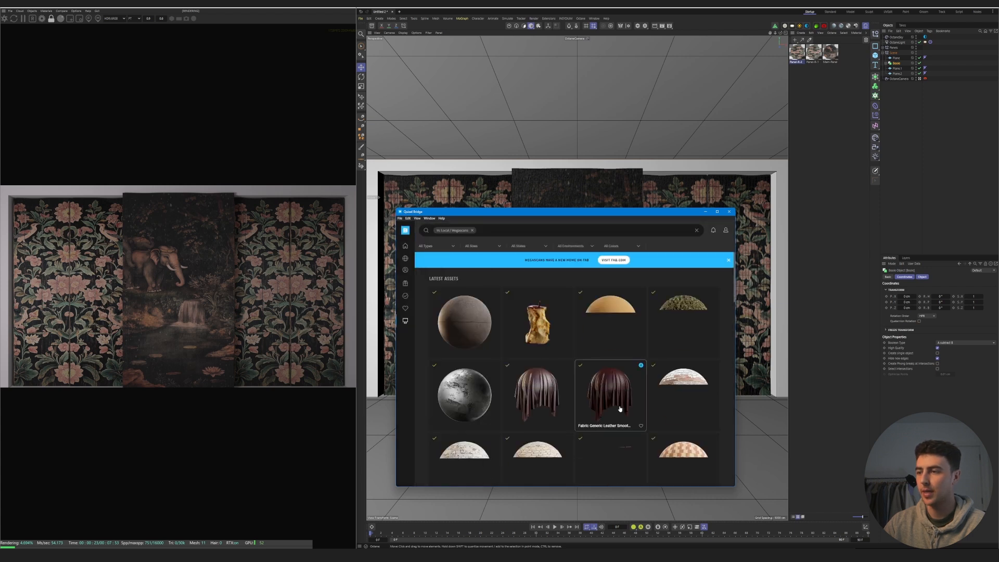
{"action": "left_click", "coordinate": [567, 364]}
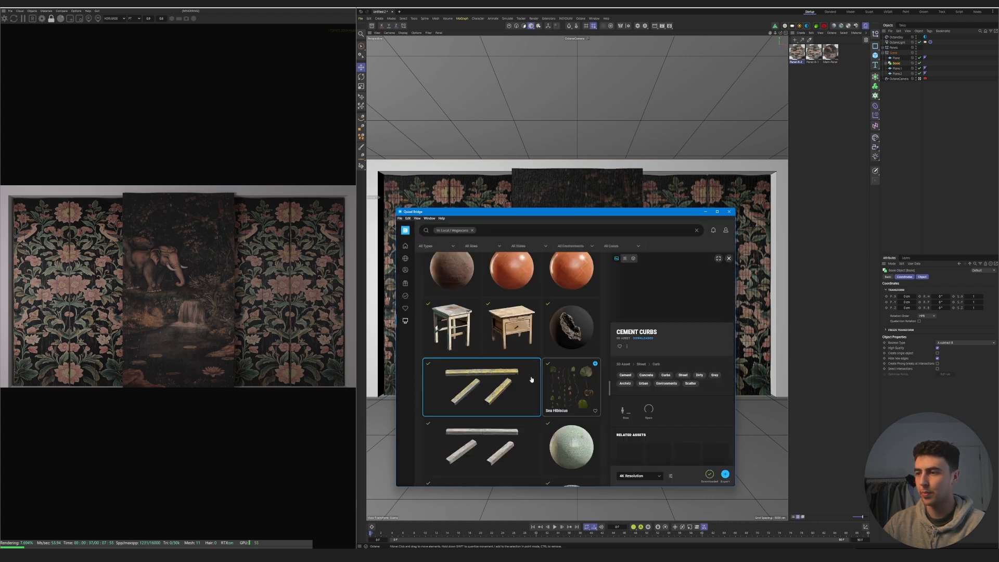
{"action": "left_click", "coordinate": [706, 212]}
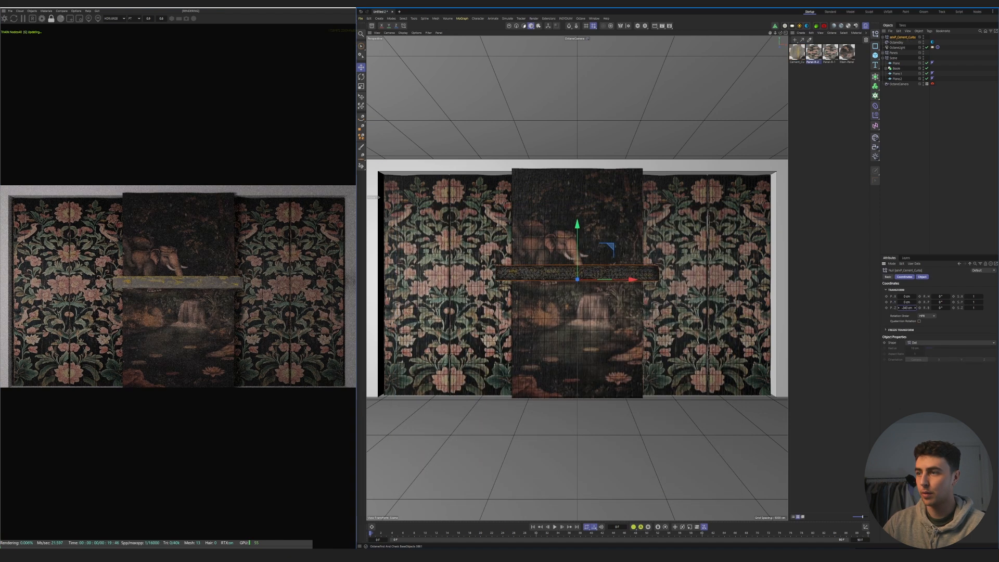
- Rotate the imported Cement Curbs group to turn its broad face forward and move it to the room frame's upper-left corner
{"action": "key", "text": "r"}
{"action": "left_click_drag", "start_coordinate": [580, 264], "coordinate": [583, 318]}
{"action": "key", "text": "e"}
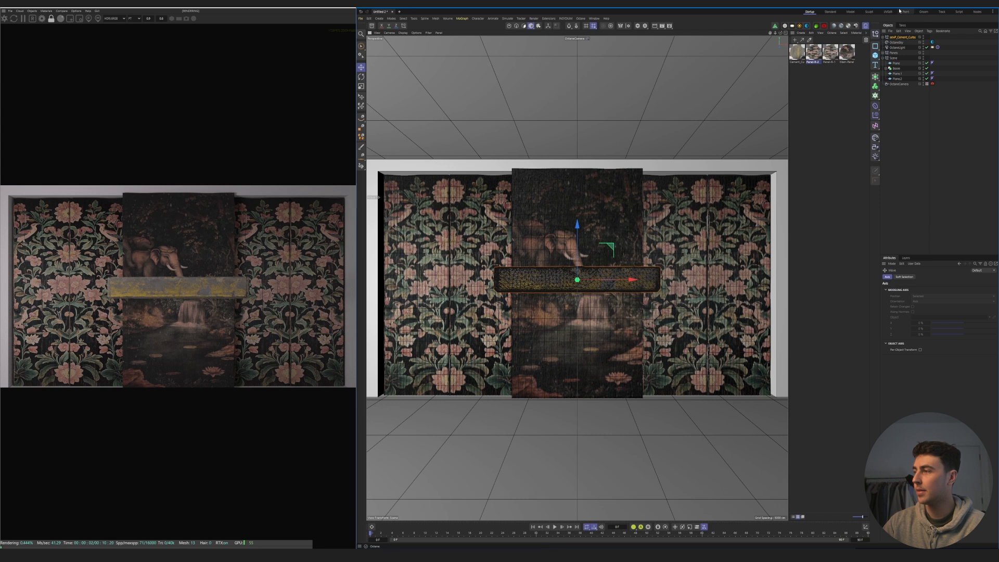
{"action": "left_click", "coordinate": [901, 36]}
{"action": "left_click_drag", "start_coordinate": [907, 308], "coordinate": [960, 308]}
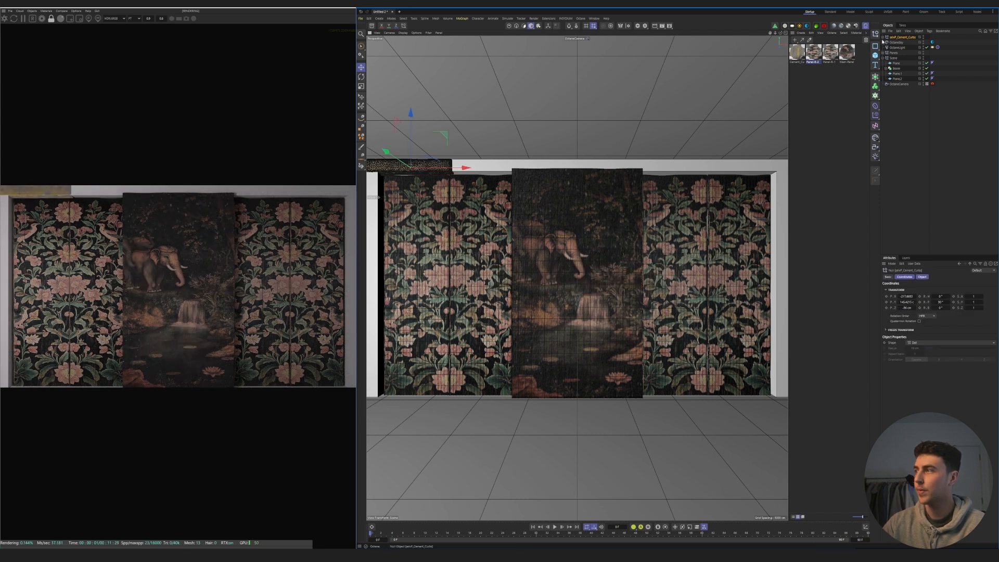
- Expand the Cement Curbs group and delete the surplus curb meshes, keeping a single one
{"action": "left_click", "coordinate": [884, 38]}
{"action": "left_click", "coordinate": [909, 42]}
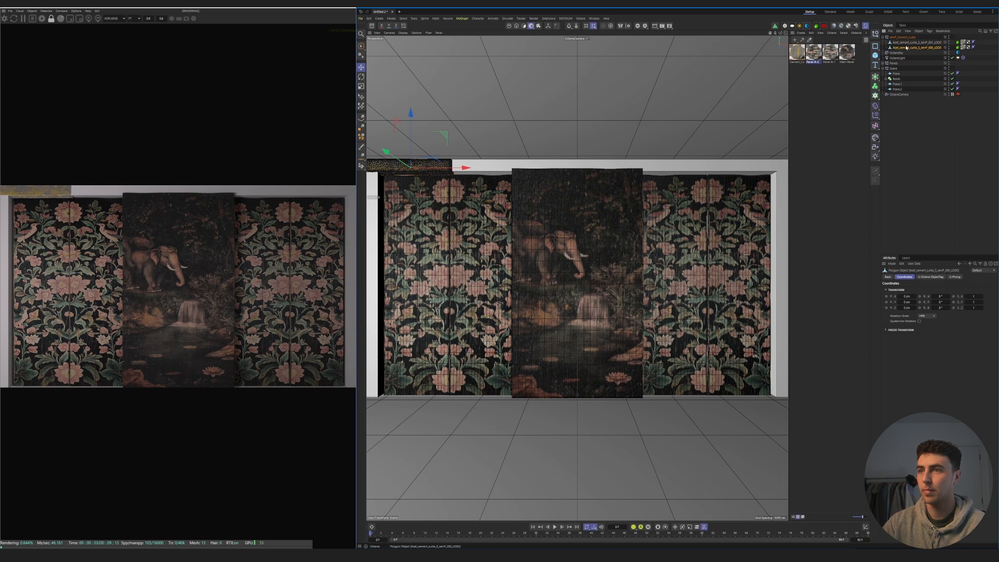
{"action": "key", "text": "Delete"}
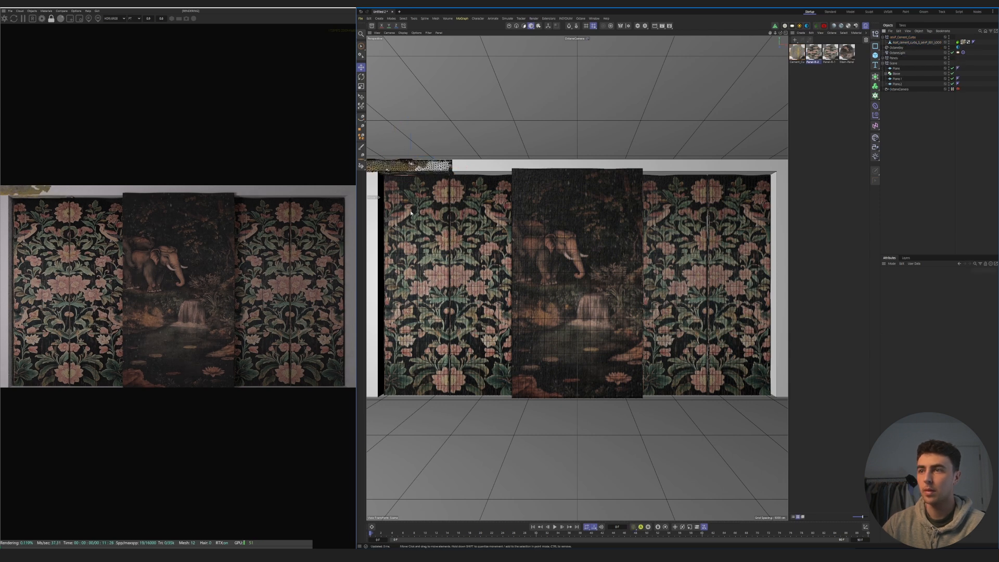
- Duplicate the curb end to end along the top edge of the room frame until it spans the full width
{"action": "left_click", "coordinate": [435, 168]}
{"action": "left_click_drag", "start_coordinate": [435, 167], "coordinate": [558, 170], "text": "ctrl"}
{"action": "key", "text": "t"}
{"action": "key", "text": "e"}
{"action": "left_click_drag", "start_coordinate": [486, 169], "coordinate": [690, 169], "text": "ctrl"}
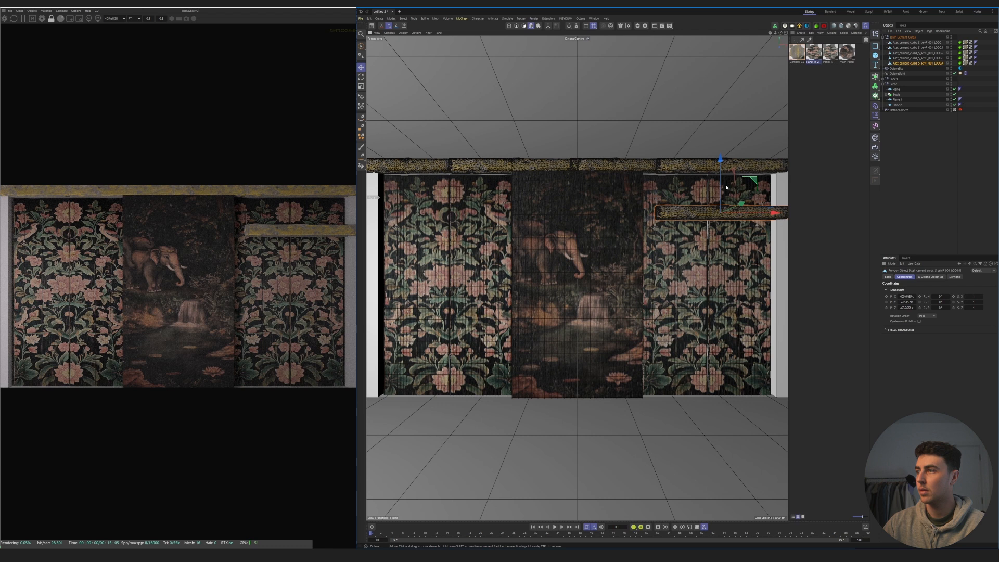
- Rotate a curb copy to vertical and duplicate it down the right and left sides of the room frame
{"action": "key", "text": "r"}
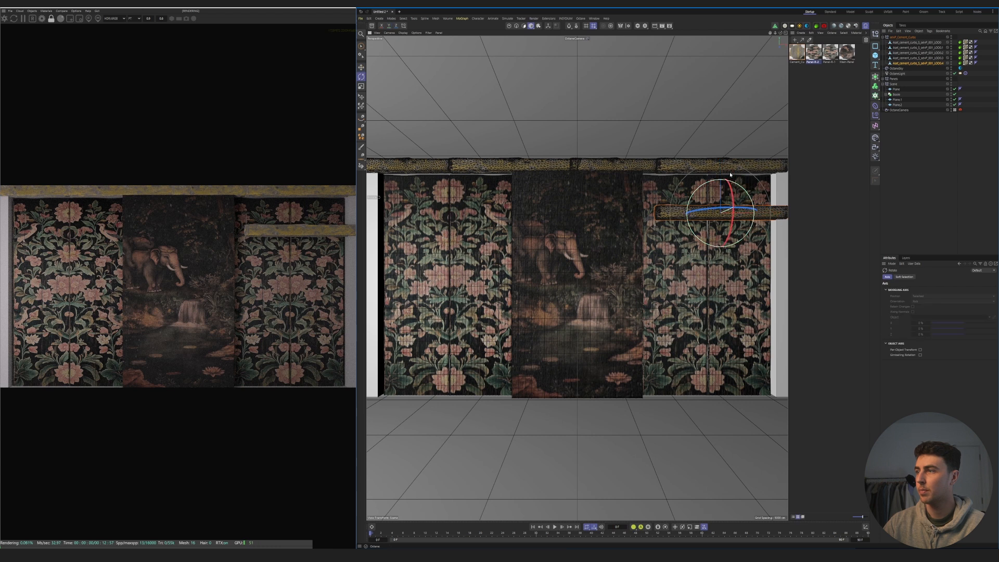
{"action": "left_click_drag", "start_coordinate": [736, 185], "coordinate": [690, 197], "text": "shift"}
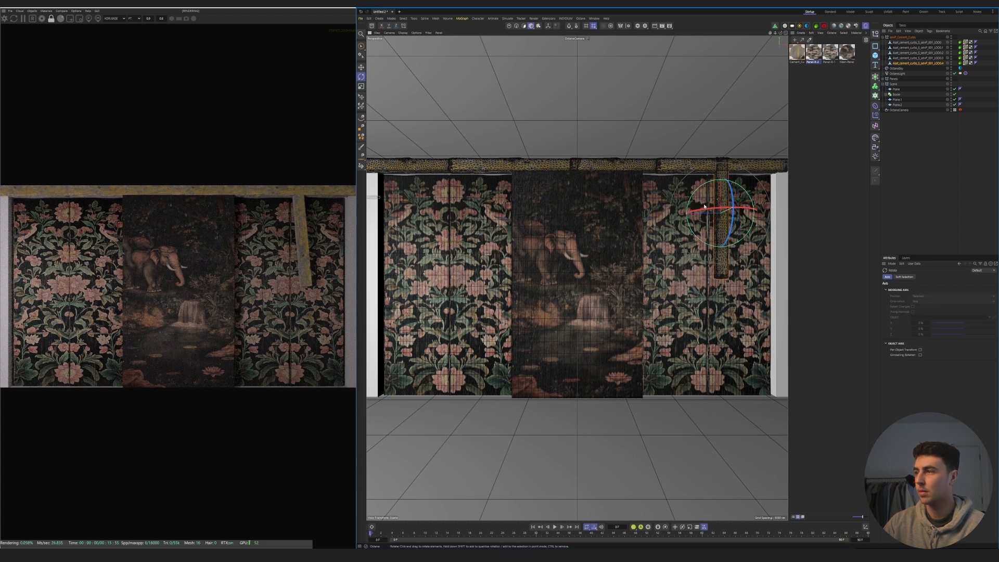
{"action": "key", "text": "e"}
{"action": "left_click_drag", "start_coordinate": [691, 177], "coordinate": [748, 201]}
{"action": "left_click_drag", "start_coordinate": [753, 284], "coordinate": [350, 295], "text": "ctrl"}
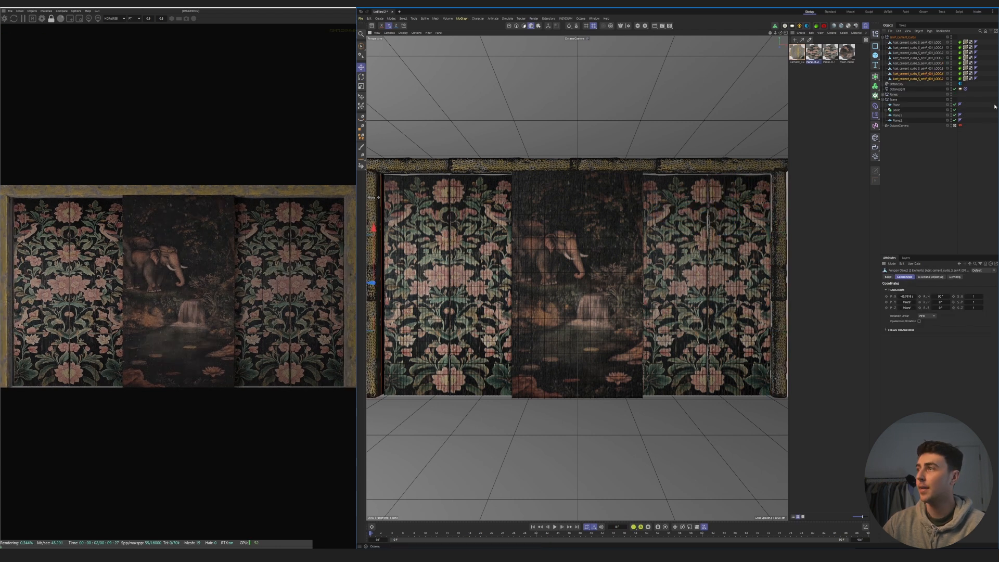
- Create an Octane diffuse material and assign it to the room's plane, the Boole and its cubes
{"action": "left_click", "coordinate": [860, 113]}
{"action": "double_click", "coordinate": [818, 116]}
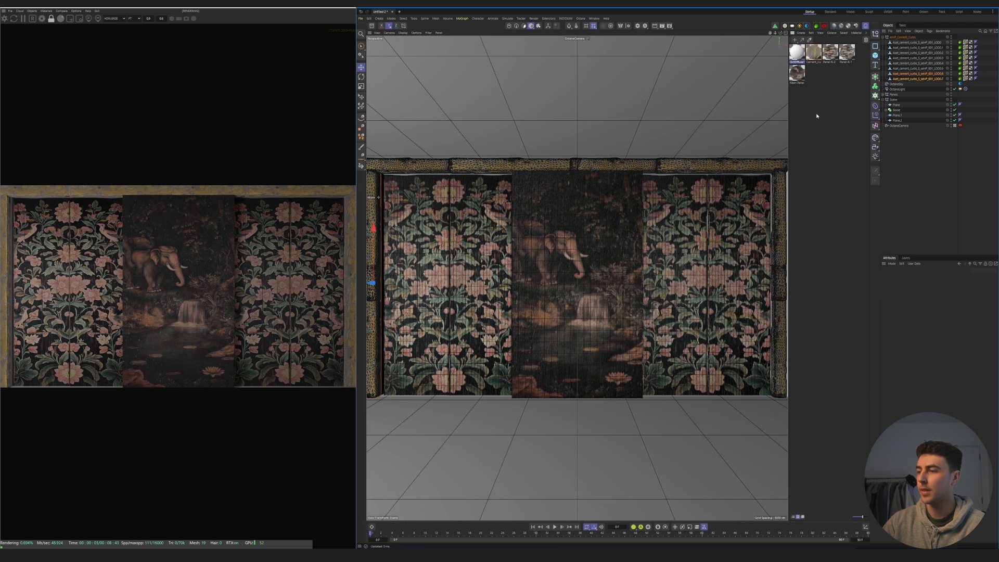
{"action": "left_click_drag", "start_coordinate": [621, 464], "coordinate": [621, 463]}
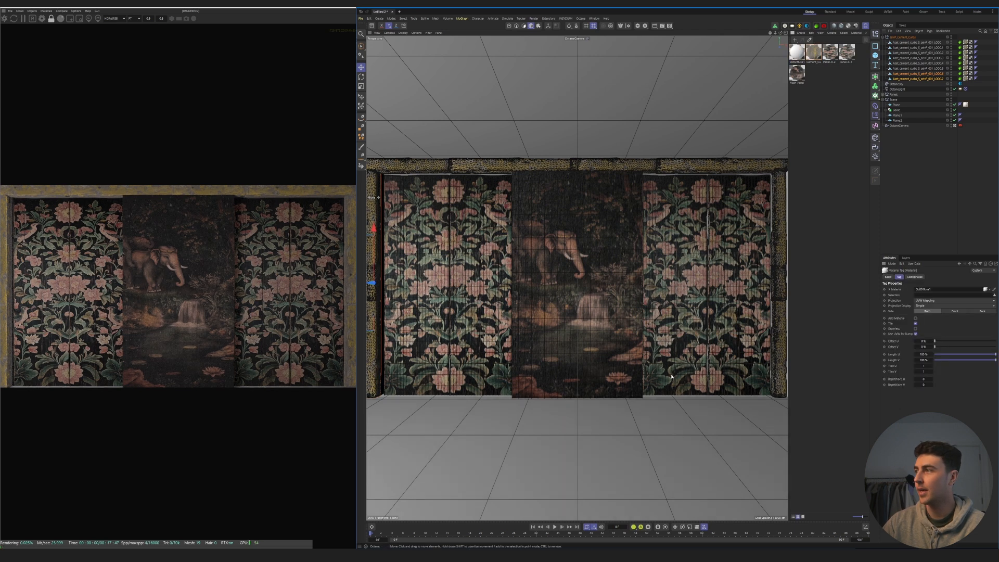
{"action": "middle_click", "coordinate": [897, 110]}
{"action": "right_click", "coordinate": [799, 52]}
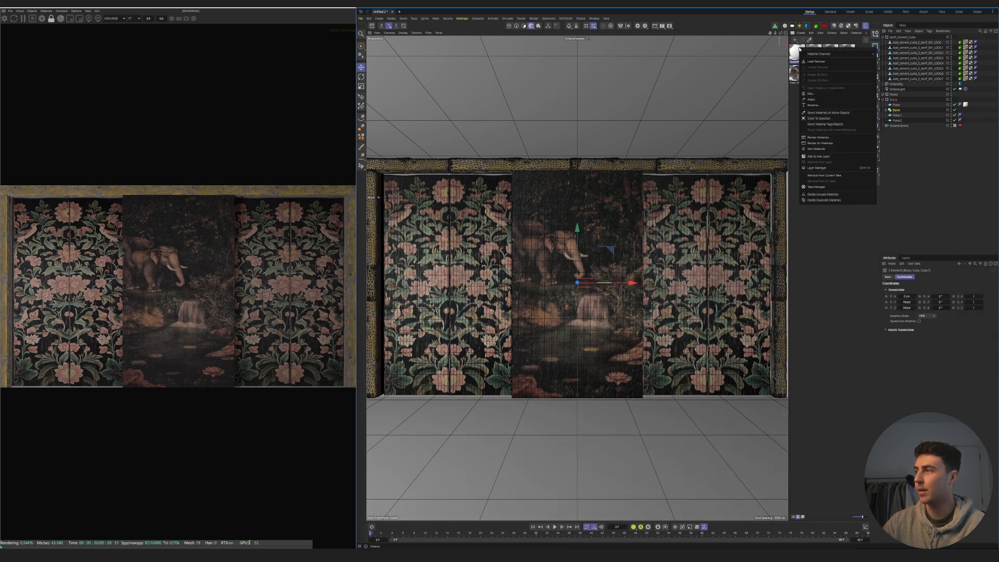
{"action": "left_click", "coordinate": [818, 101]}
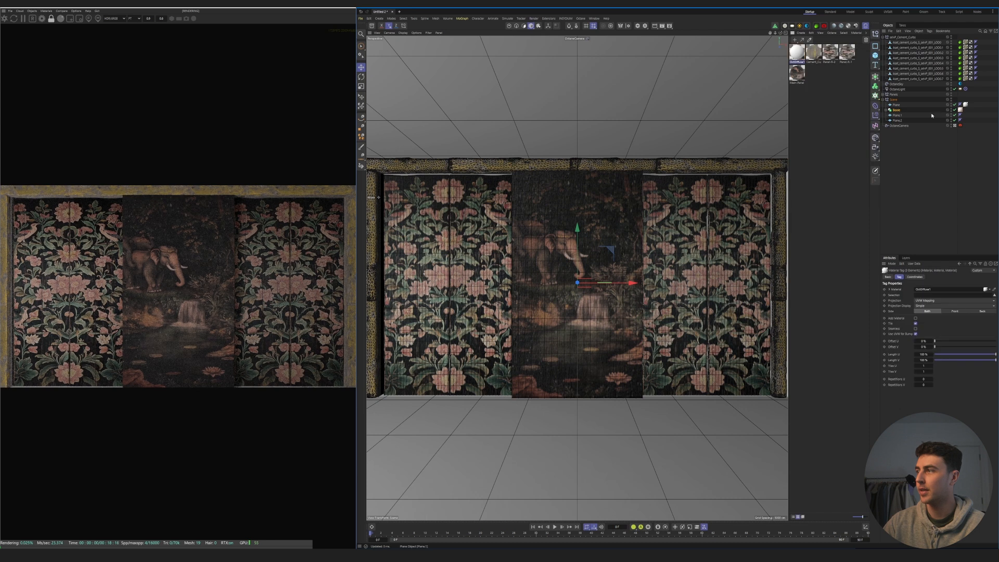
- Set the new room material's diffuse color to near-black
{"action": "left_click", "coordinate": [797, 52]}
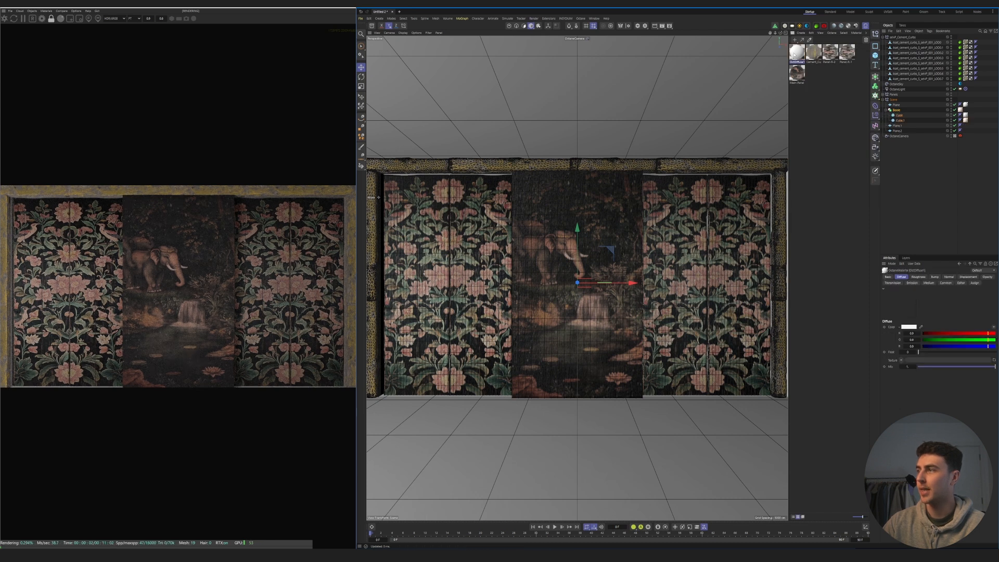
{"action": "double_click", "coordinate": [801, 54]}
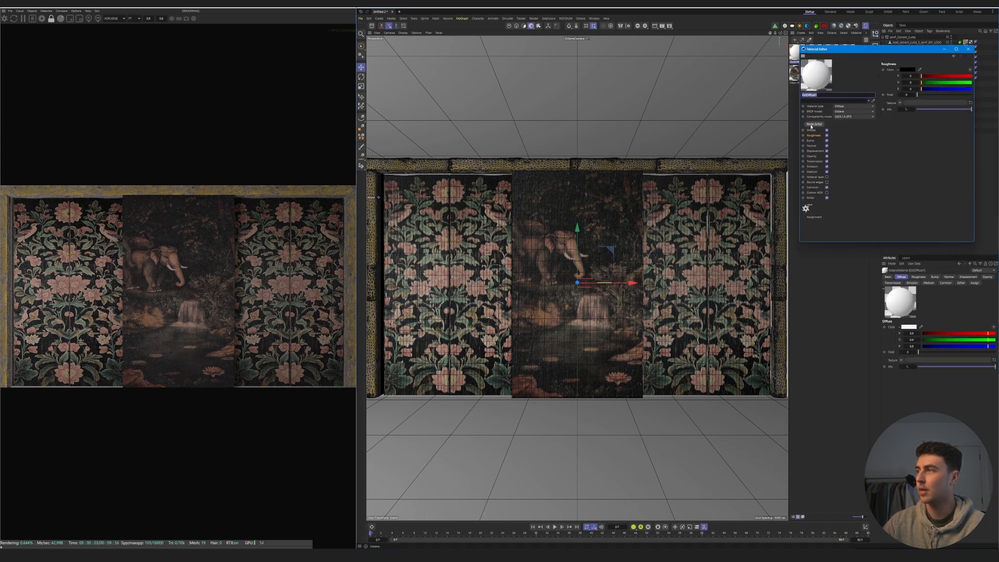
{"action": "left_click", "coordinate": [908, 71]}
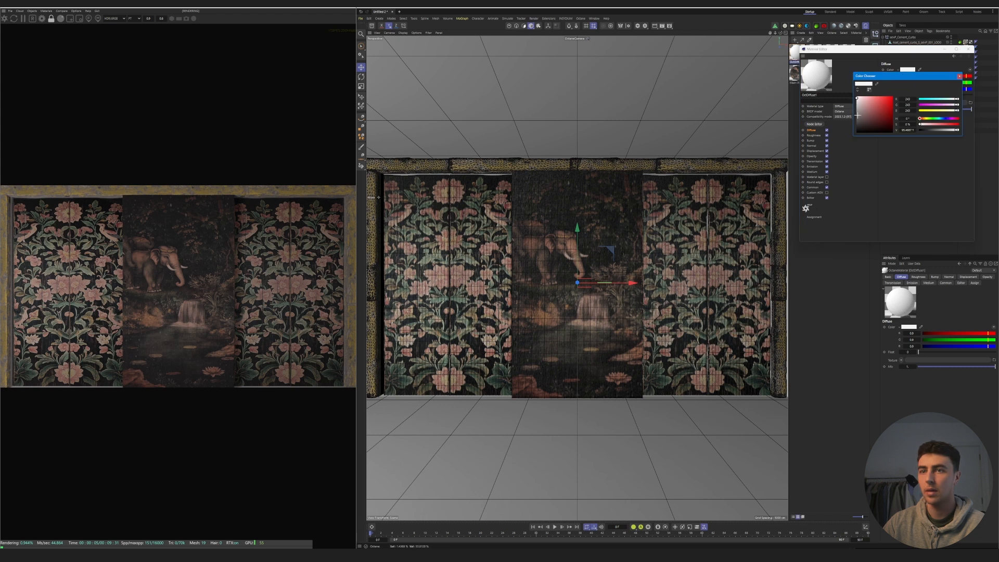
{"action": "left_click", "coordinate": [859, 123]}
{"action": "left_click", "coordinate": [968, 49]}
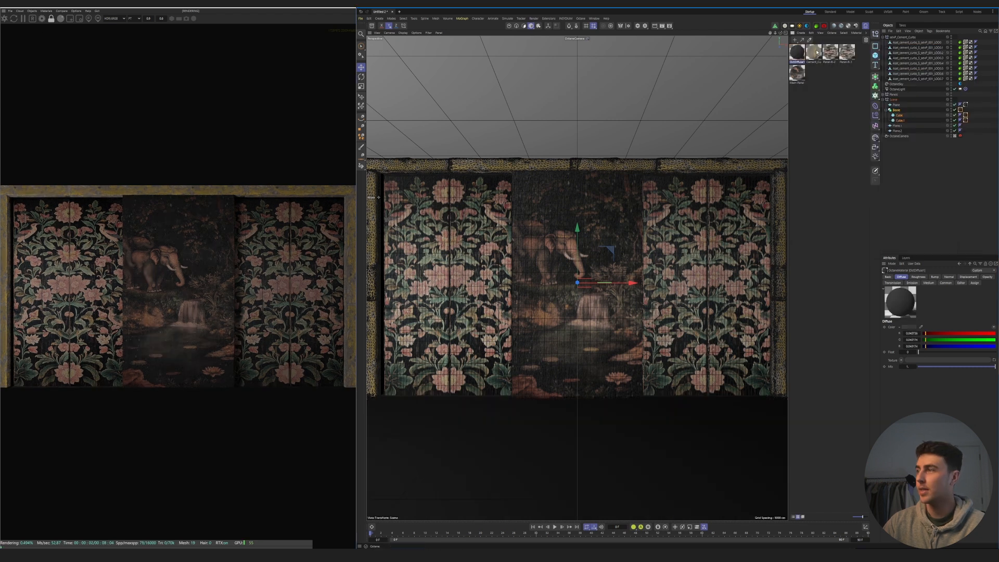
- Darken the cement curbs material in the node editor by raising the gamma of the color correction on its albedo texture
{"action": "double_click", "coordinate": [815, 52]}
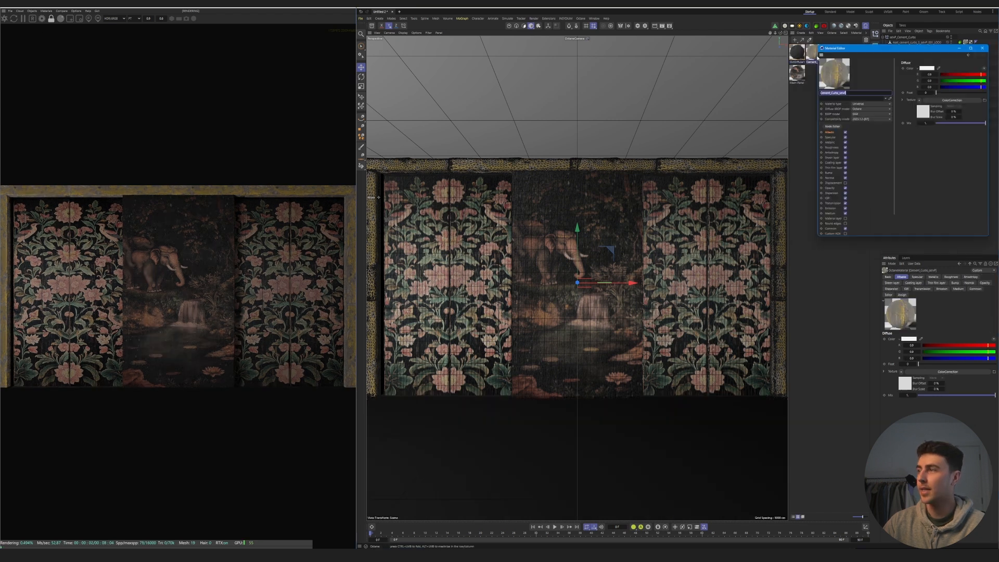
{"action": "left_click", "coordinate": [832, 126]}
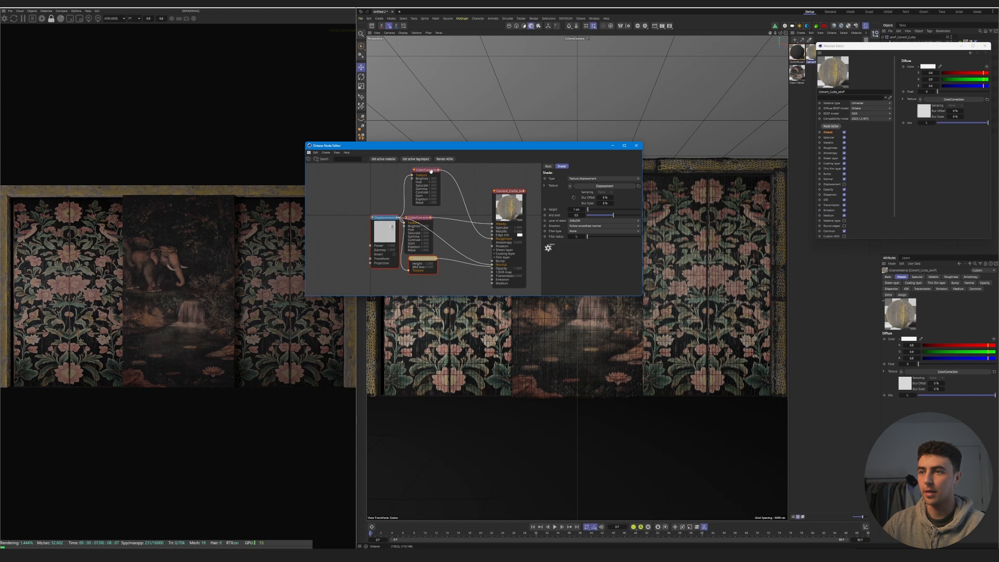
{"action": "left_click_drag", "start_coordinate": [431, 170], "coordinate": [418, 264]}
{"action": "left_click_drag", "start_coordinate": [425, 220], "coordinate": [432, 185]}
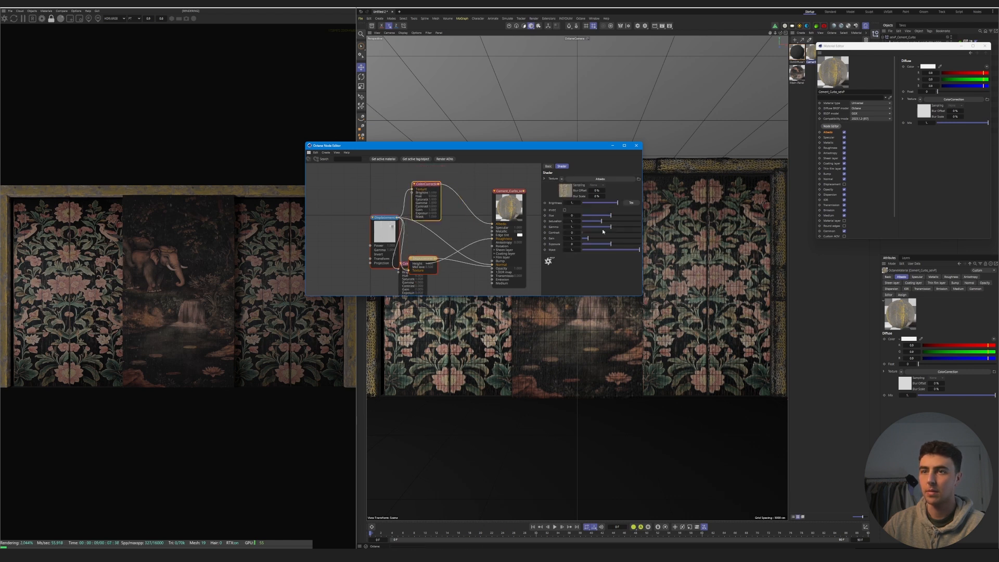
{"action": "left_click_drag", "start_coordinate": [611, 227], "coordinate": [622, 228]}
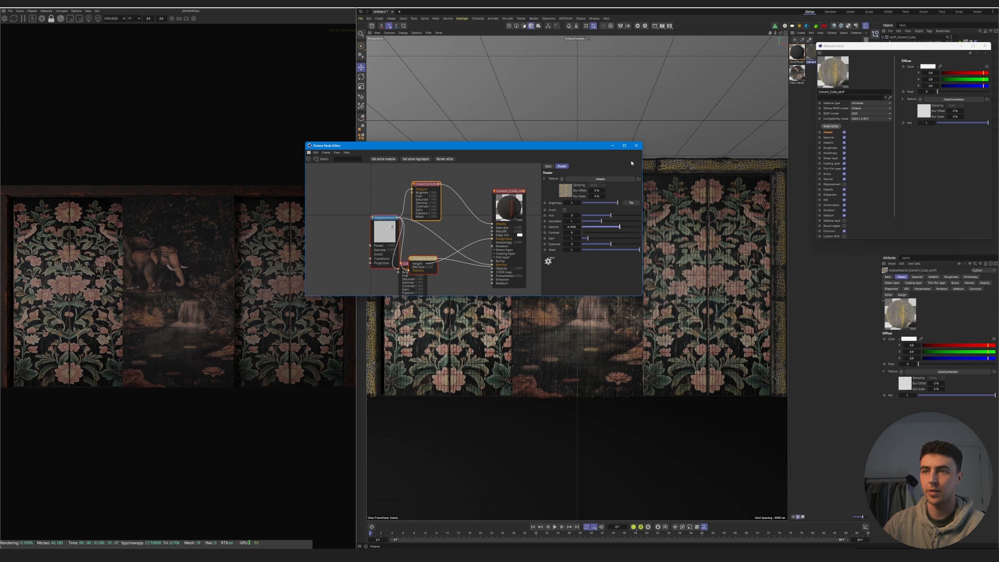
{"action": "left_click", "coordinate": [604, 186]}
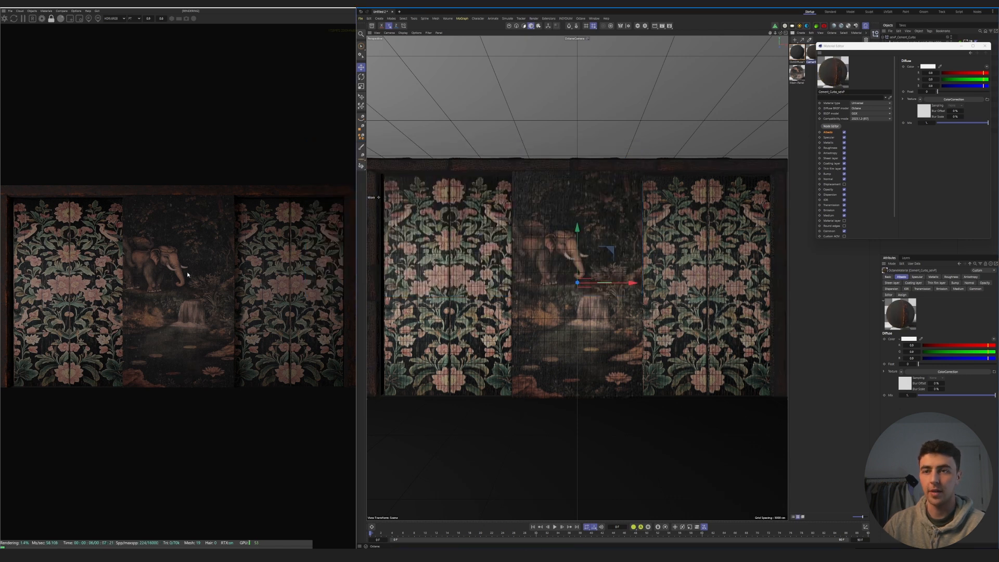
{"action": "left_click", "coordinate": [985, 46]}
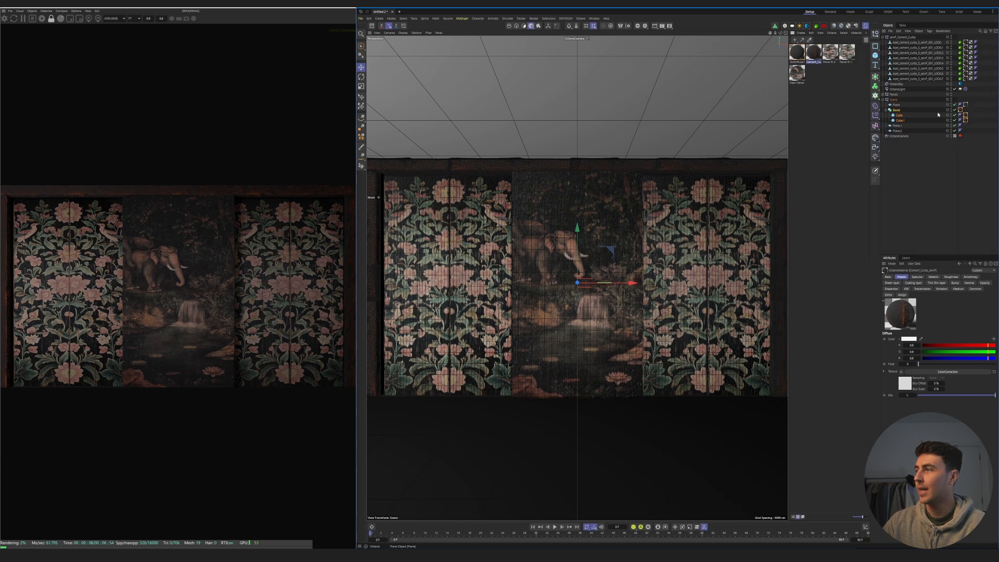
- Move and rotate the Octane light farther to the room's left at frame 80 in the top view and record a keyframe
{"action": "left_click", "coordinate": [899, 136]}
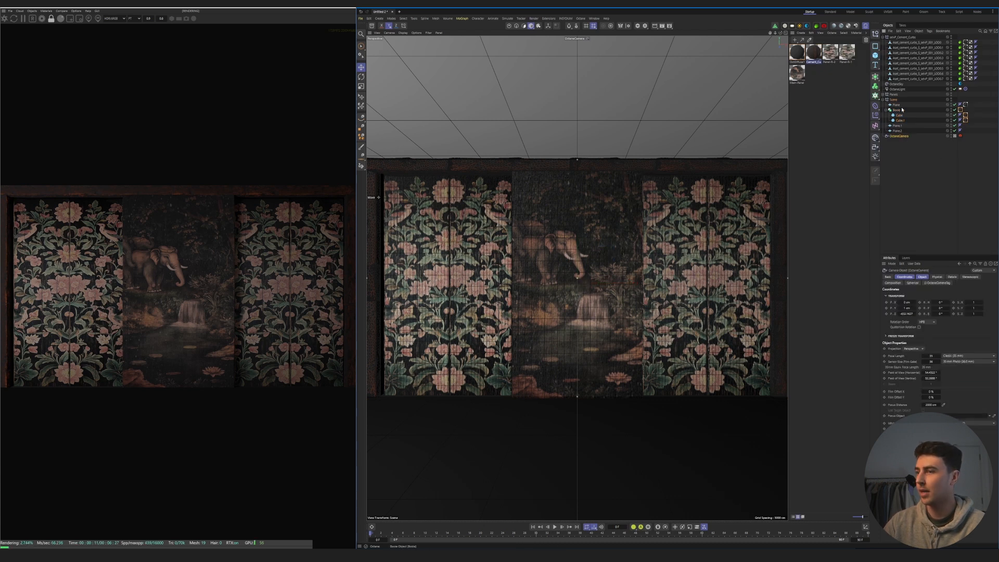
{"action": "left_click", "coordinate": [897, 90]}
{"action": "left_click", "coordinate": [786, 33]}
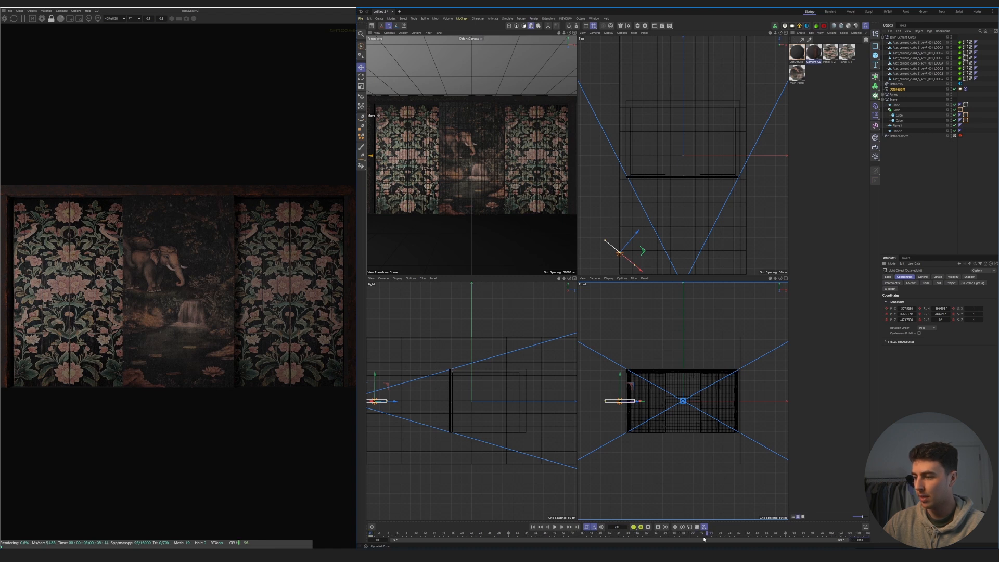
{"action": "left_click", "coordinate": [737, 539]}
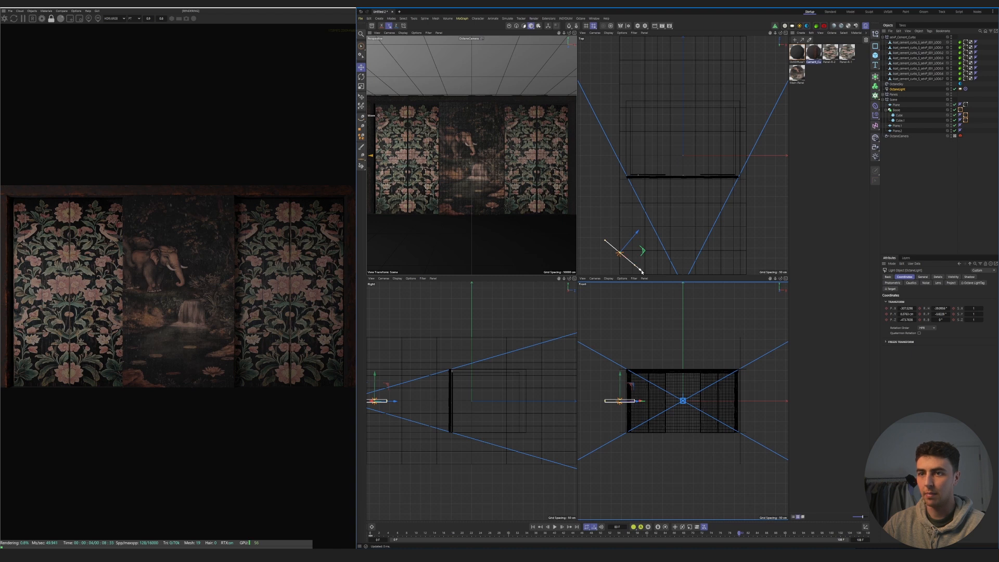
{"action": "left_click_drag", "start_coordinate": [641, 270], "coordinate": [625, 254]}
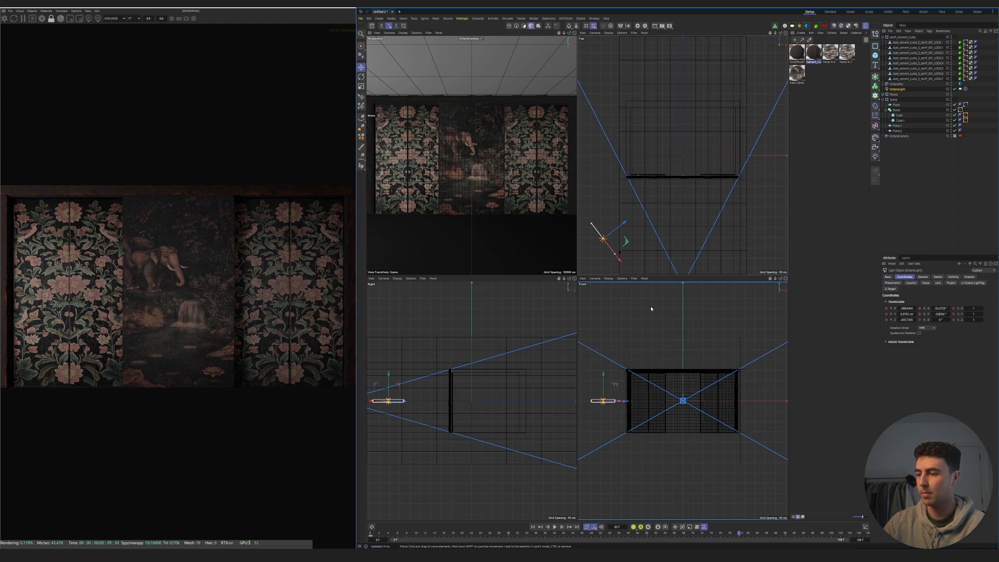
{"action": "left_click", "coordinate": [534, 526]}
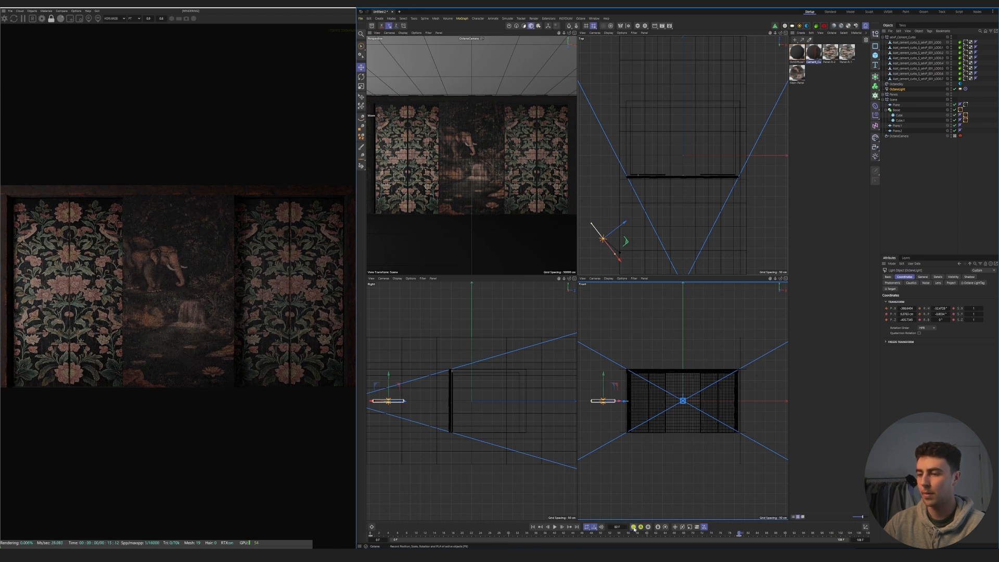
{"action": "key", "text": "F1"}
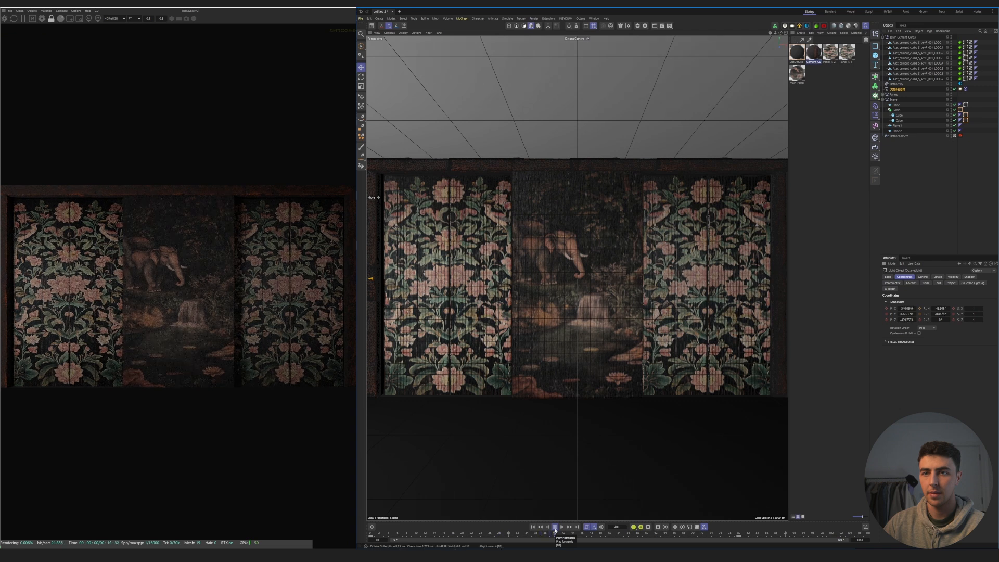
- Select all of the light's keyframes, set their interpolation to linear and scrub through the light animation
{"action": "left_click_drag", "start_coordinate": [767, 536], "coordinate": [346, 542]}
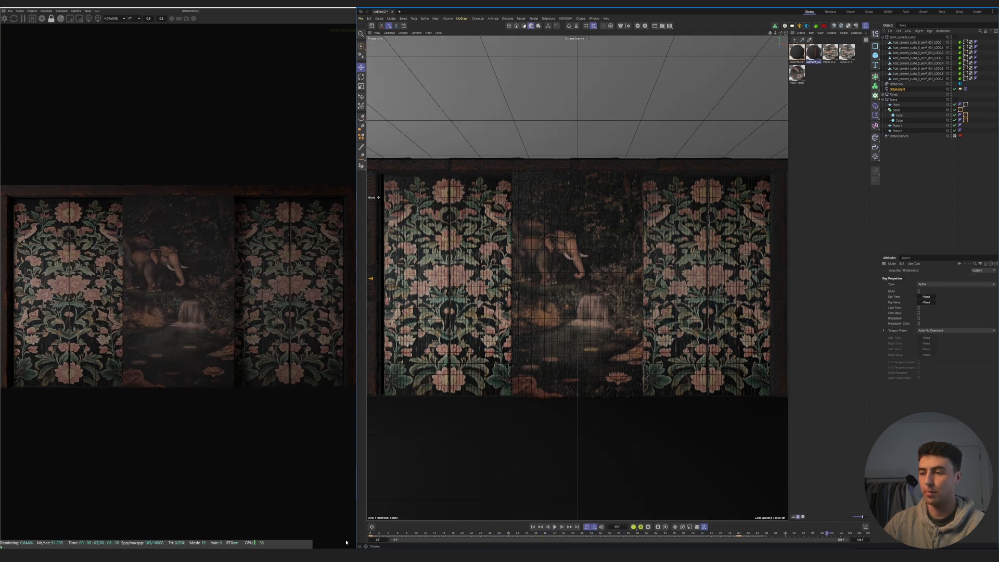
{"action": "right_click", "coordinate": [739, 538]}
{"action": "left_click", "coordinate": [729, 463]}
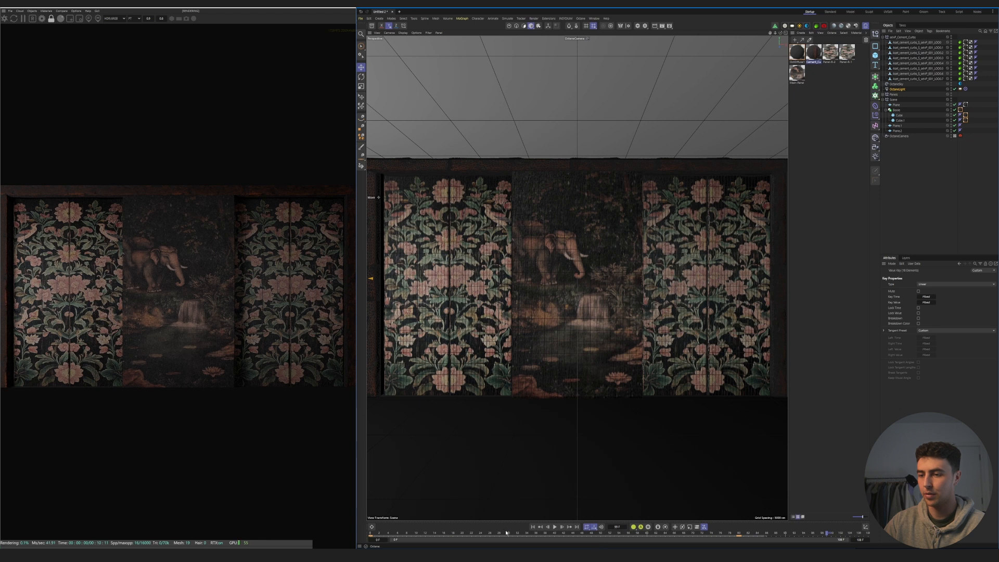
{"action": "left_click", "coordinate": [569, 533]}
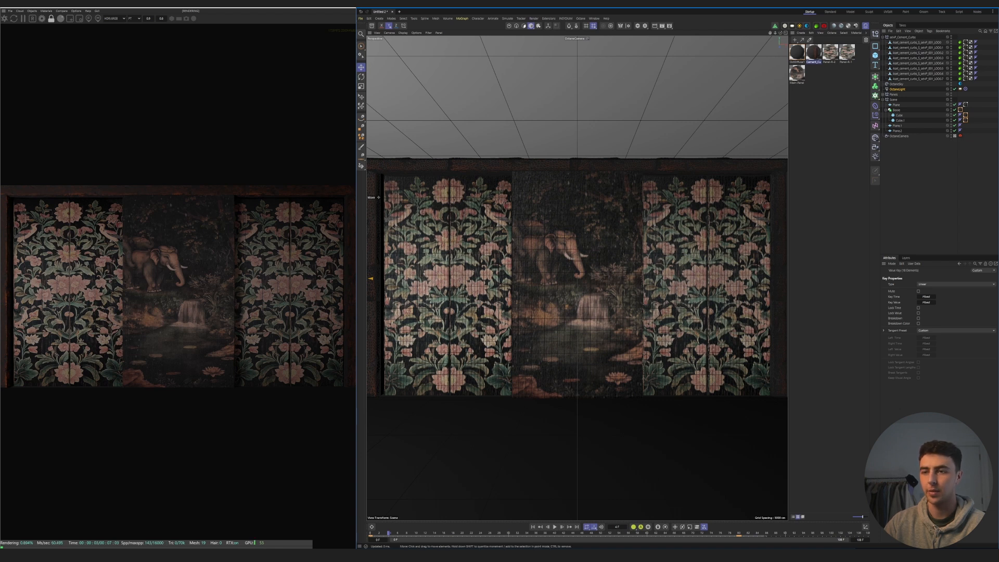
{"action": "left_click", "coordinate": [422, 534]}
{"action": "left_click_drag", "start_coordinate": [409, 547], "coordinate": [399, 545]}
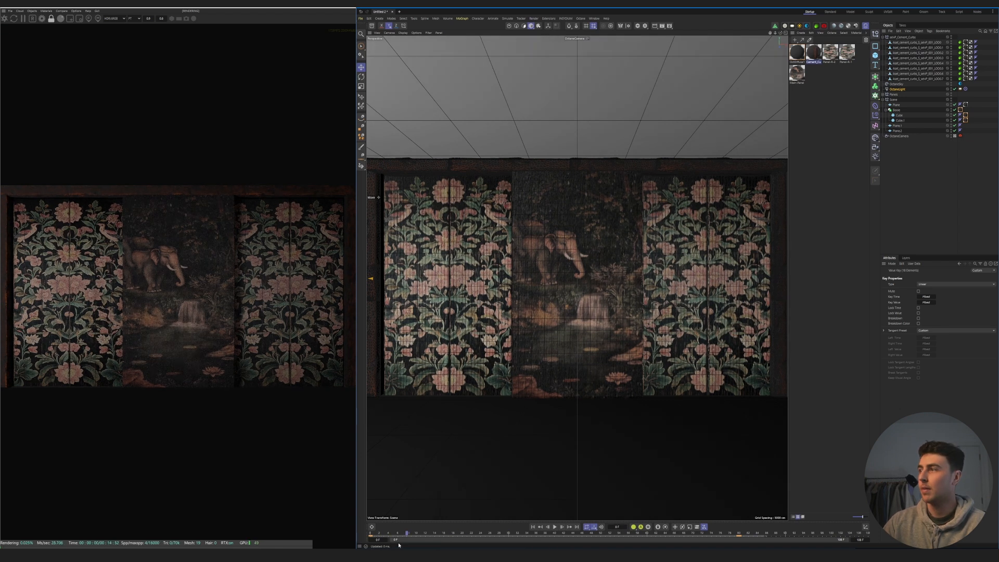
- Animate the Octane camera pushing in toward the panels by frame 80 with linear keyframes and play it back
{"action": "left_click", "coordinate": [900, 136]}
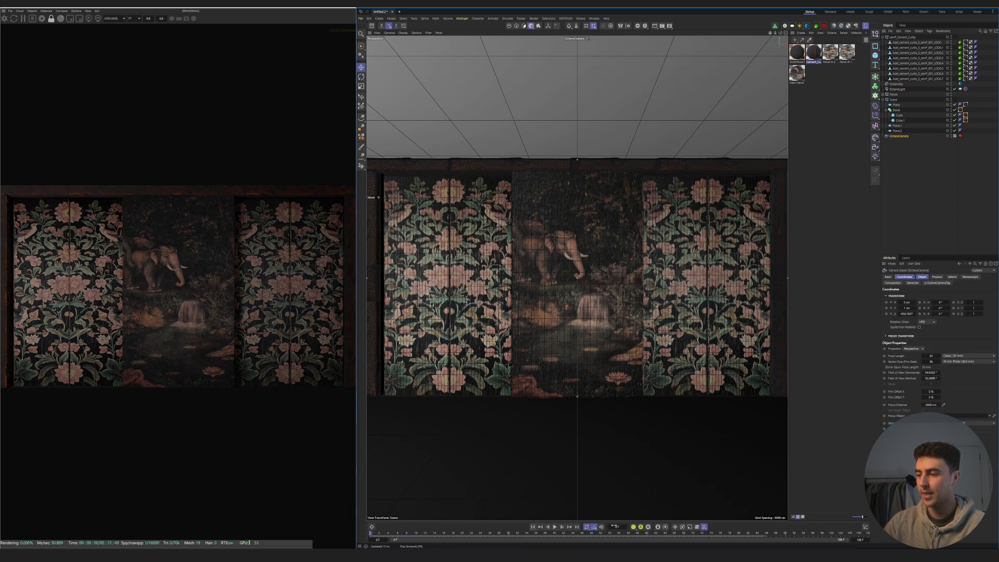
{"action": "left_click", "coordinate": [740, 535]}
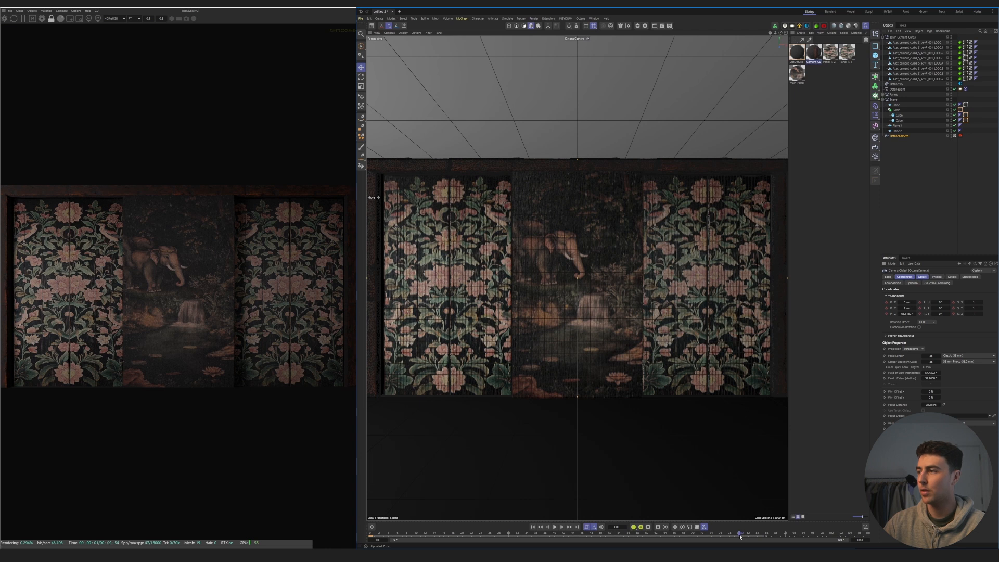
{"action": "left_click_drag", "start_coordinate": [776, 33], "coordinate": [800, 33]}
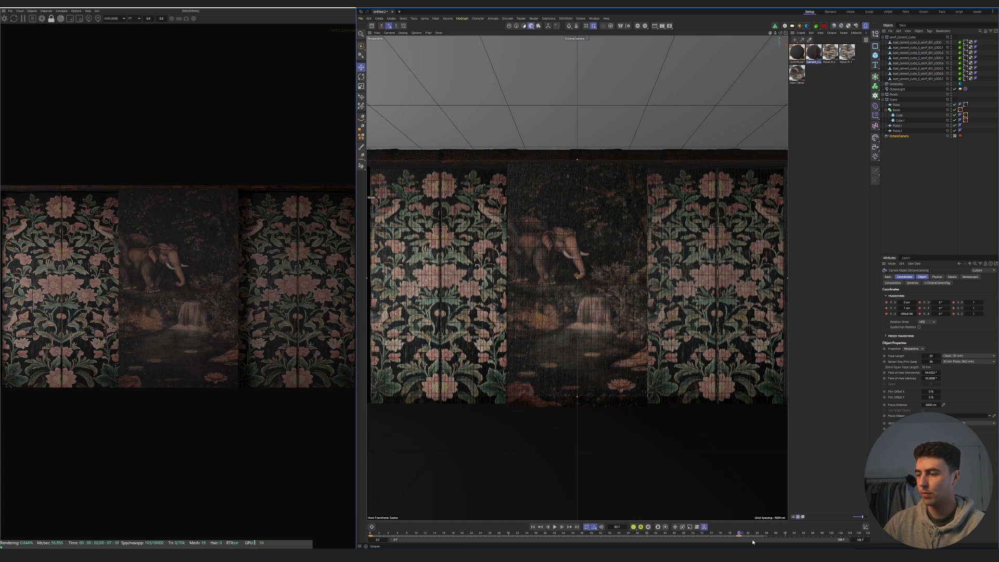
{"action": "left_click", "coordinate": [555, 527]}
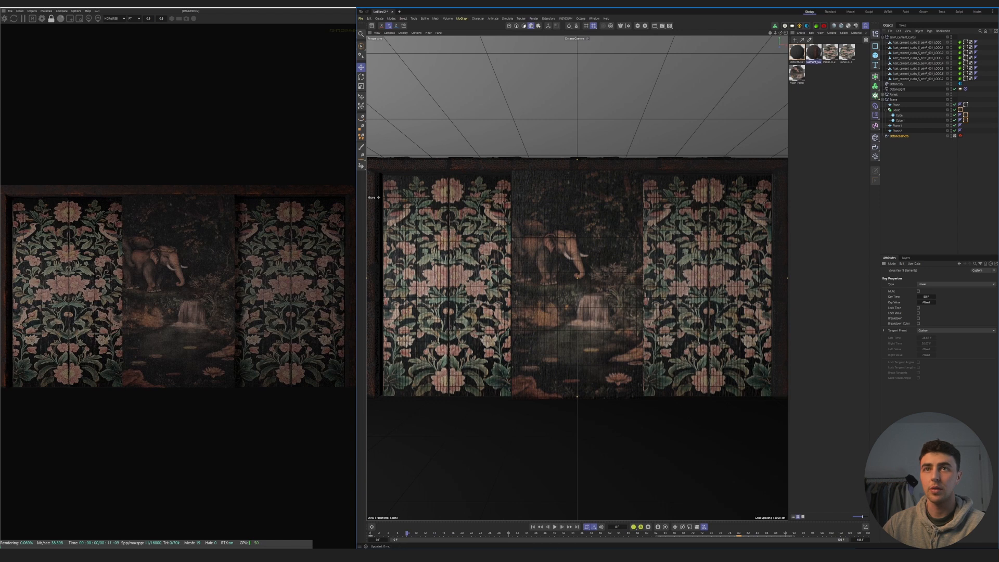
- Adjust the Octane path tracing sample and depth settings and set the GI clamp to 10
{"action": "left_click", "coordinate": [32, 11]}
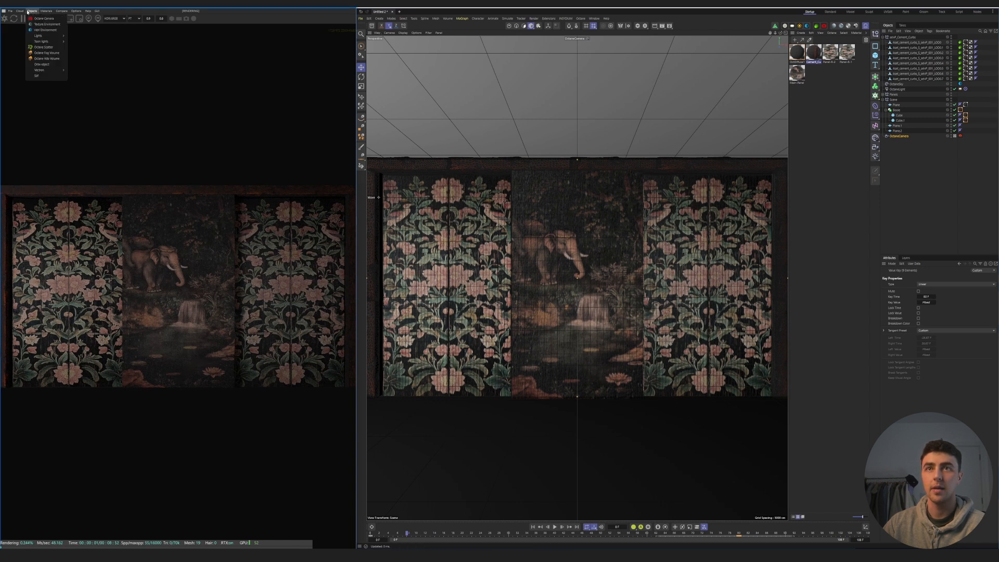
{"action": "left_click", "coordinate": [42, 18]}
{"action": "left_click", "coordinate": [45, 30]}
{"action": "left_click_drag", "start_coordinate": [46, 35], "coordinate": [48, 47]}
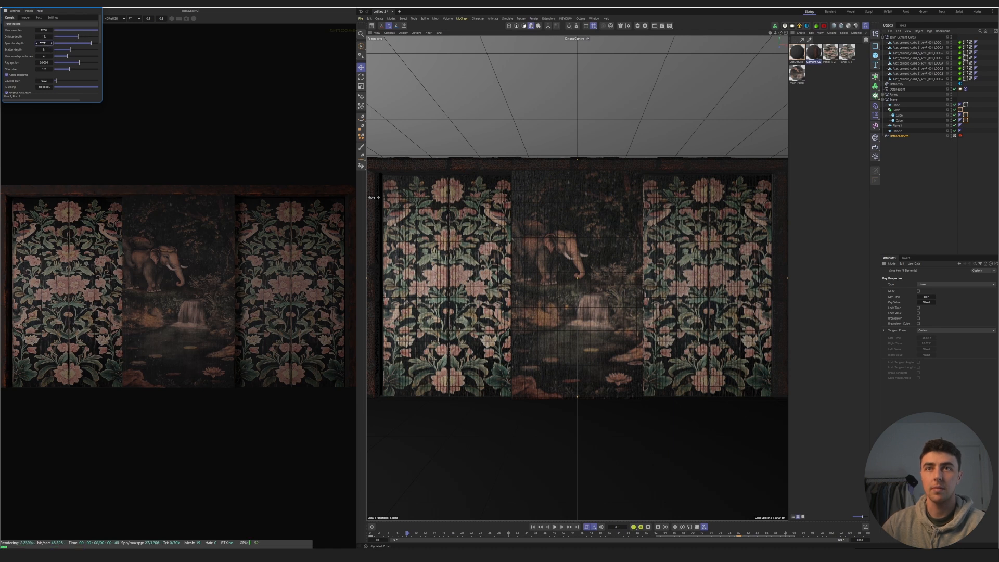
{"action": "double_click", "coordinate": [44, 87]}
{"action": "type", "text": "10"}
{"action": "key", "text": "Return"}
{"action": "left_click", "coordinate": [39, 17]}
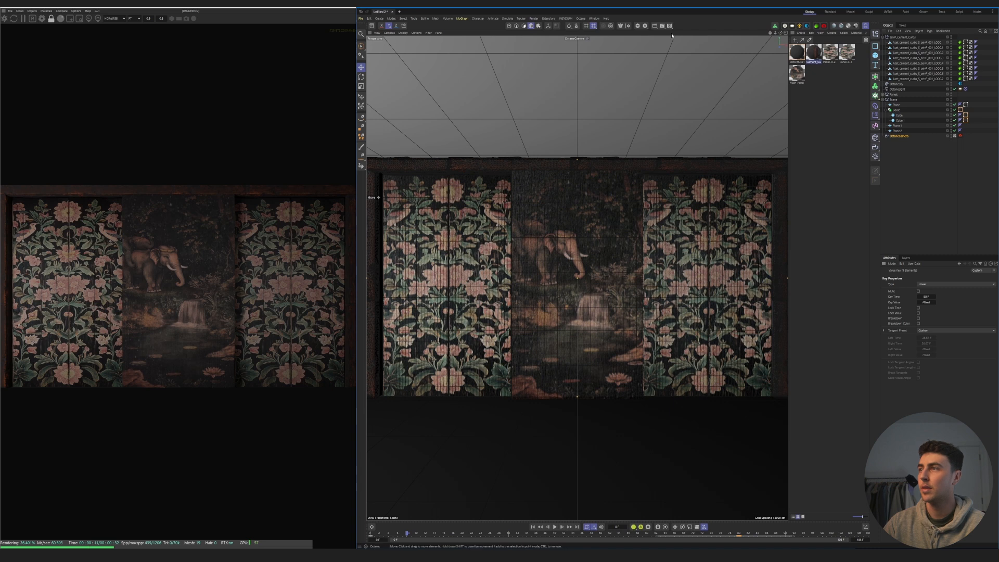
- Set both the render output frame rate and the project FPS to 25
{"action": "left_click", "coordinate": [670, 26]}
{"action": "left_click_drag", "start_coordinate": [752, 22], "coordinate": [634, 51]}
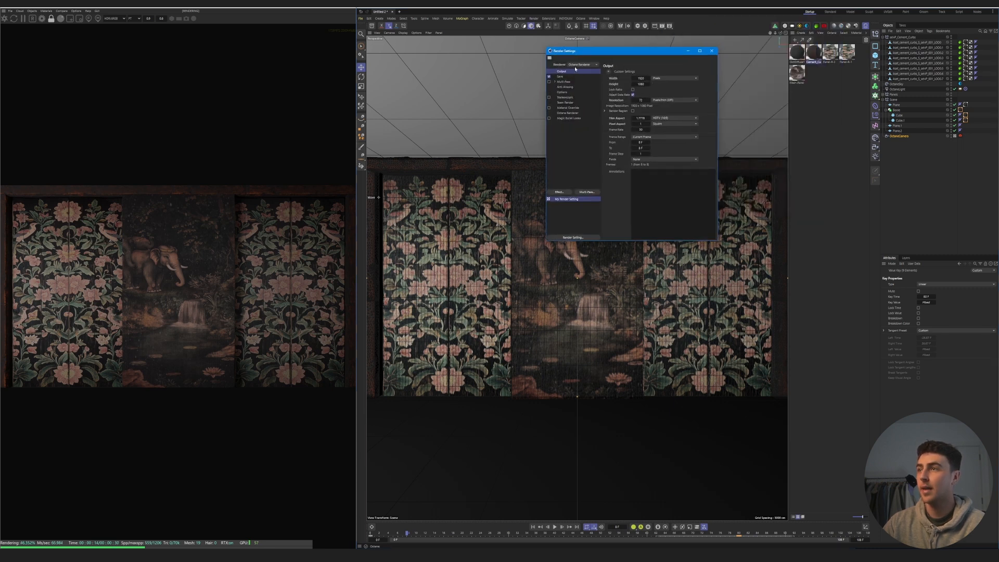
{"action": "type", "text": "25"}
{"action": "left_click", "coordinate": [897, 414]}
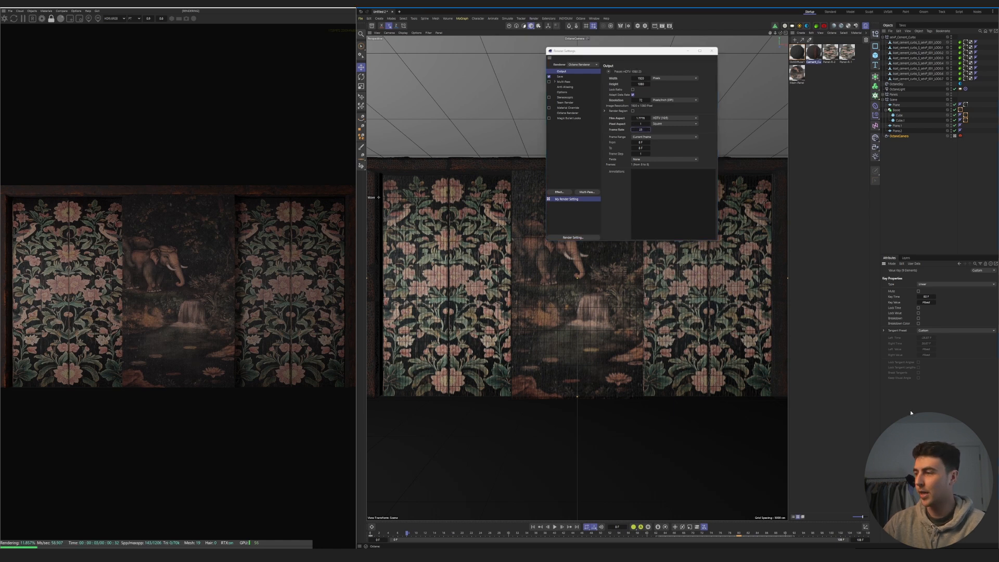
{"action": "key", "text": "ctrl+d"}
{"action": "double_click", "coordinate": [917, 309]}
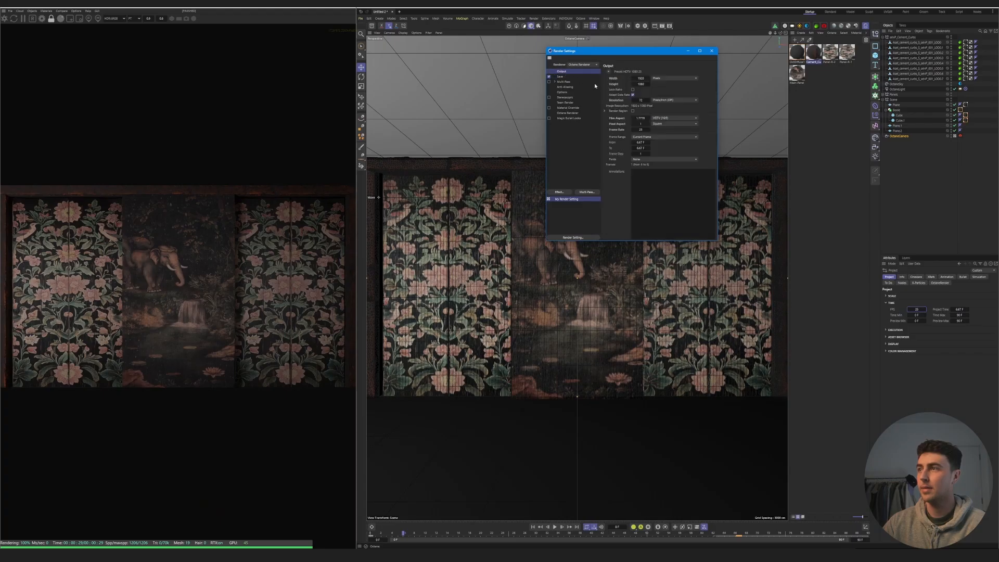
{"action": "left_click", "coordinate": [712, 51]}
{"action": "left_click", "coordinate": [662, 26]}
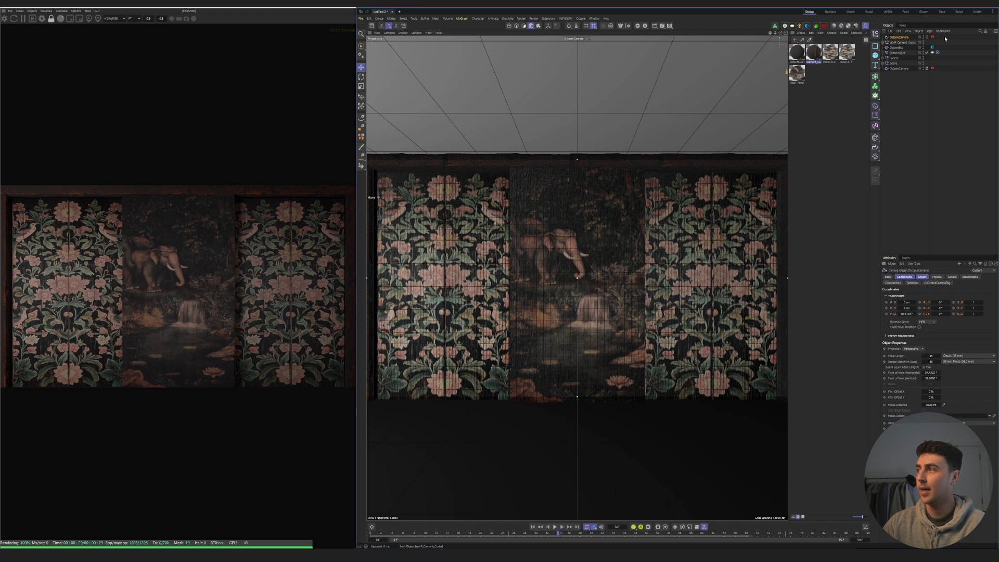
- Place the duplicated camera below the original, naming the copy Scene-02 and the original Scene-01
{"action": "left_click_drag", "start_coordinate": [899, 38], "coordinate": [898, 76]}
{"action": "double_click", "coordinate": [896, 68]}
{"action": "type", "text": "Scene-02"}
{"action": "key", "text": "Return"}
{"action": "double_click", "coordinate": [908, 63]}
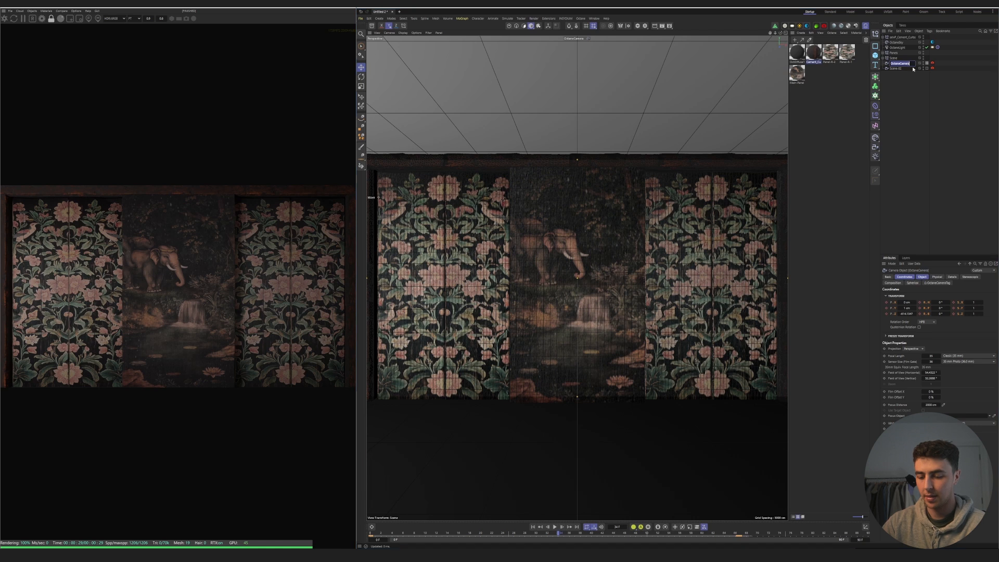
{"action": "type", "text": "Scene-01"}
{"action": "key", "text": "Return"}
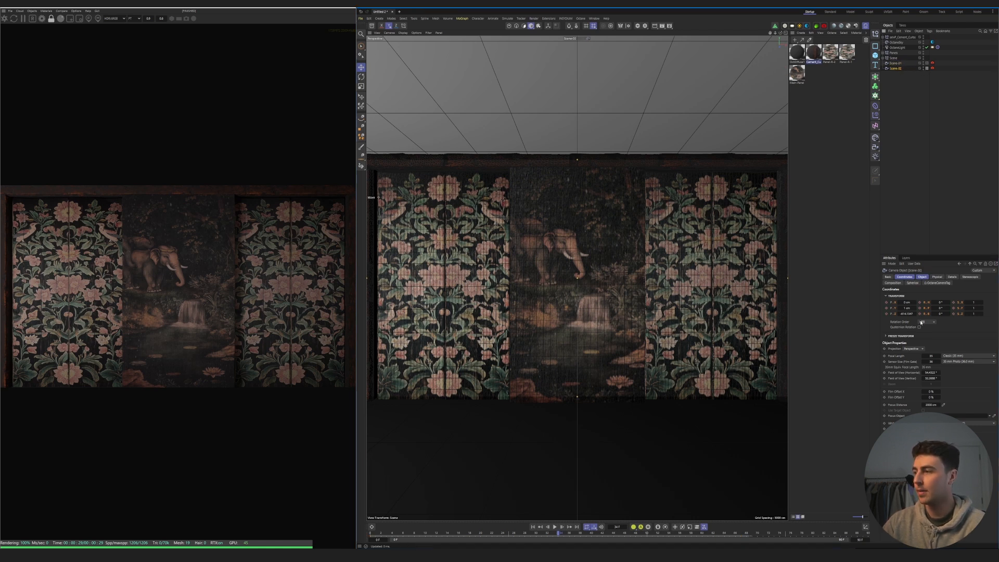
- Increase the Scene-02 camera's focal length, restart the live render and frame an angled close-up of the elephant and waterfall panel
{"action": "left_click_drag", "start_coordinate": [931, 356], "coordinate": [963, 356]}
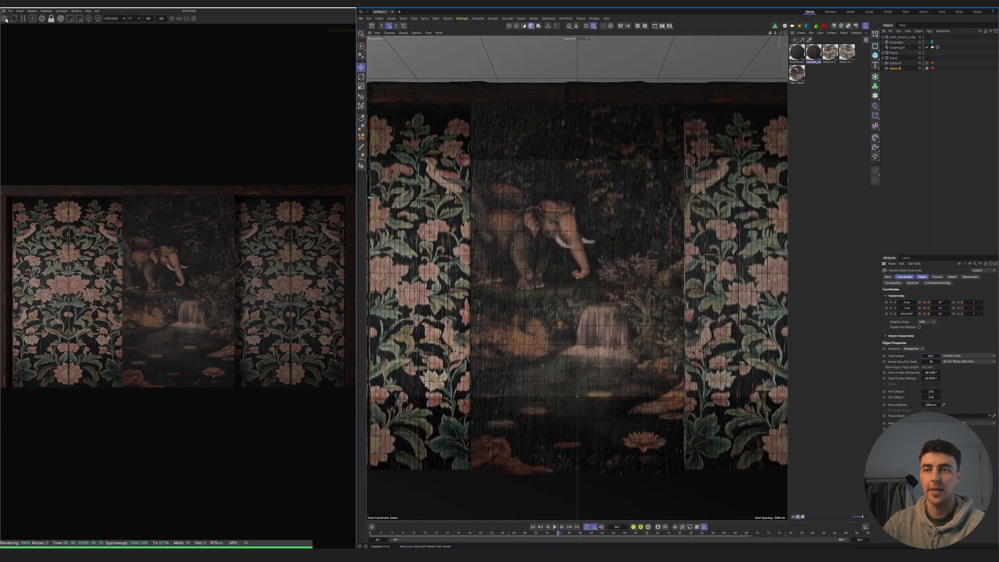
{"action": "left_click", "coordinate": [5, 18]}
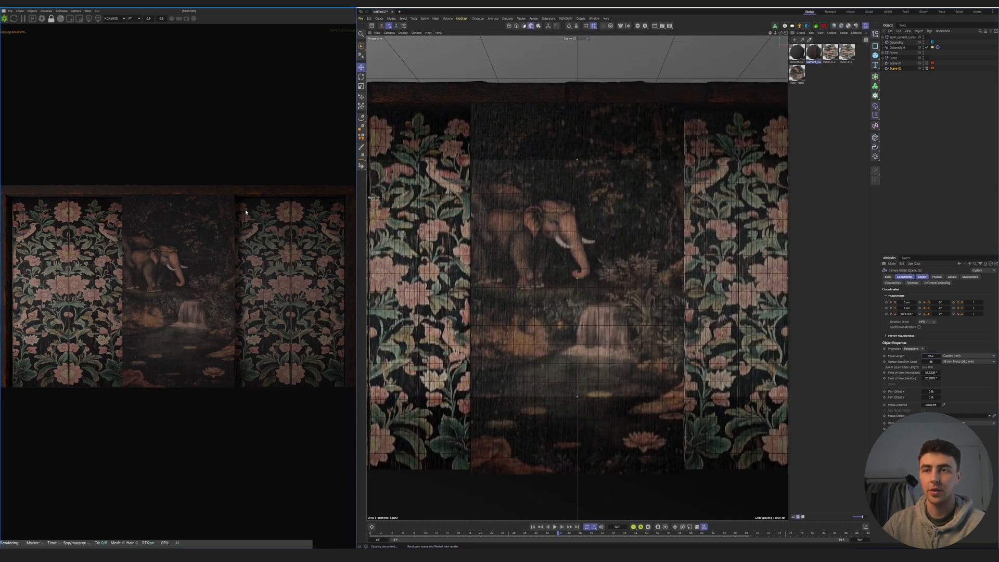
{"action": "left_click_drag", "start_coordinate": [685, 336], "coordinate": [579, 288], "text": "alt"}
{"action": "scroll", "coordinate": [559, 271], "scroll_direction": "up", "scroll_amount": 5}
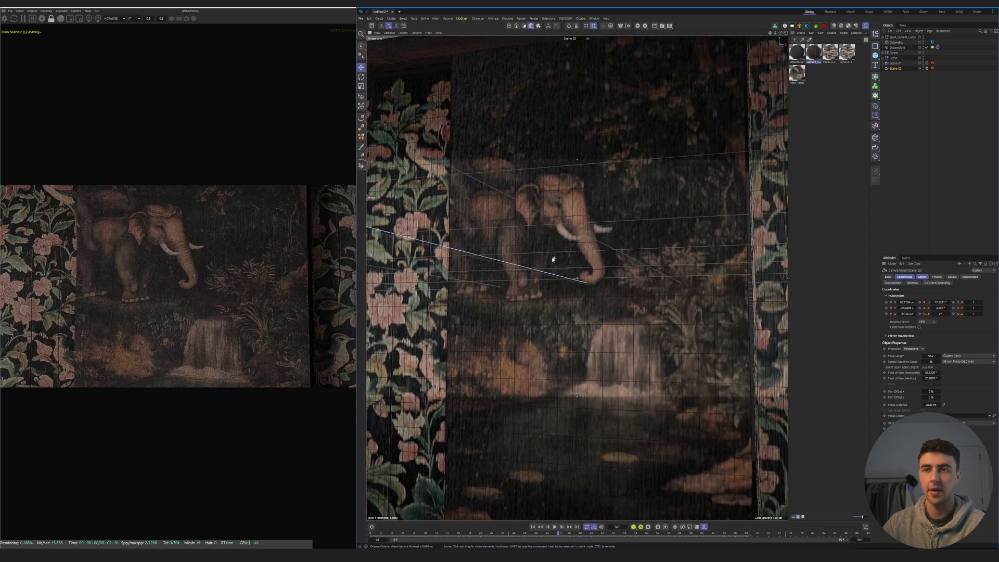
{"action": "left_click_drag", "start_coordinate": [586, 367], "coordinate": [550, 340], "text": "alt"}
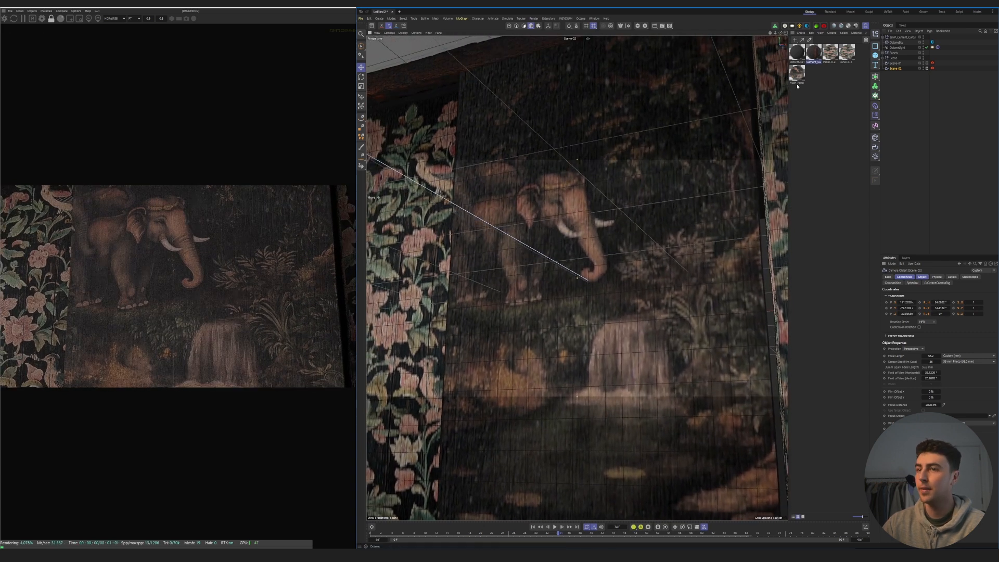
{"action": "left_click_drag", "start_coordinate": [770, 33], "coordinate": [775, 58]}
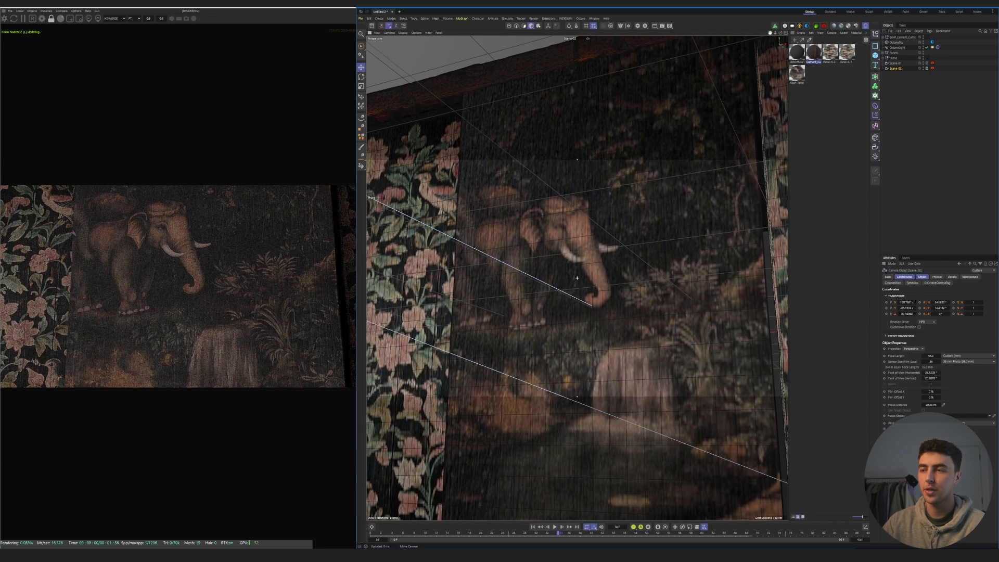
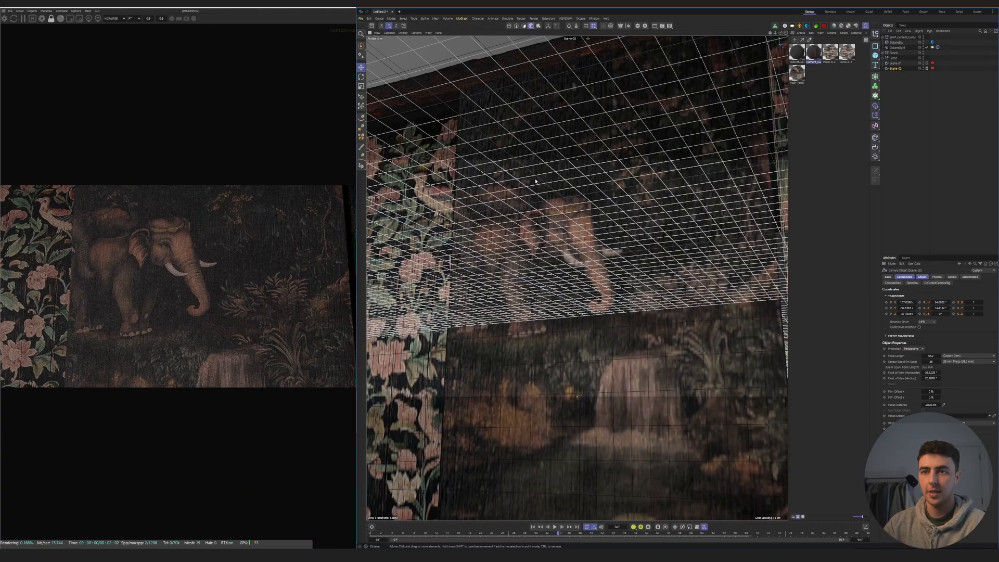
- Display the Scene-02 Octane camera tag's thin lens physical camera parameters and hide the workplane grid in the viewport
{"action": "scroll", "coordinate": [517, 293], "scroll_direction": "down", "scroll_amount": 1}
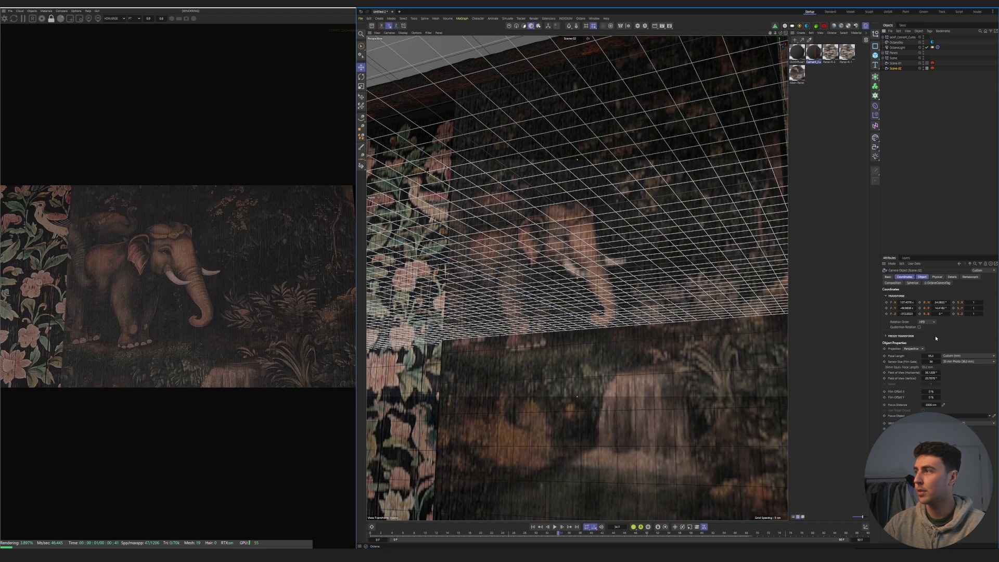
{"action": "left_click", "coordinate": [932, 69]}
{"action": "left_click", "coordinate": [902, 277]}
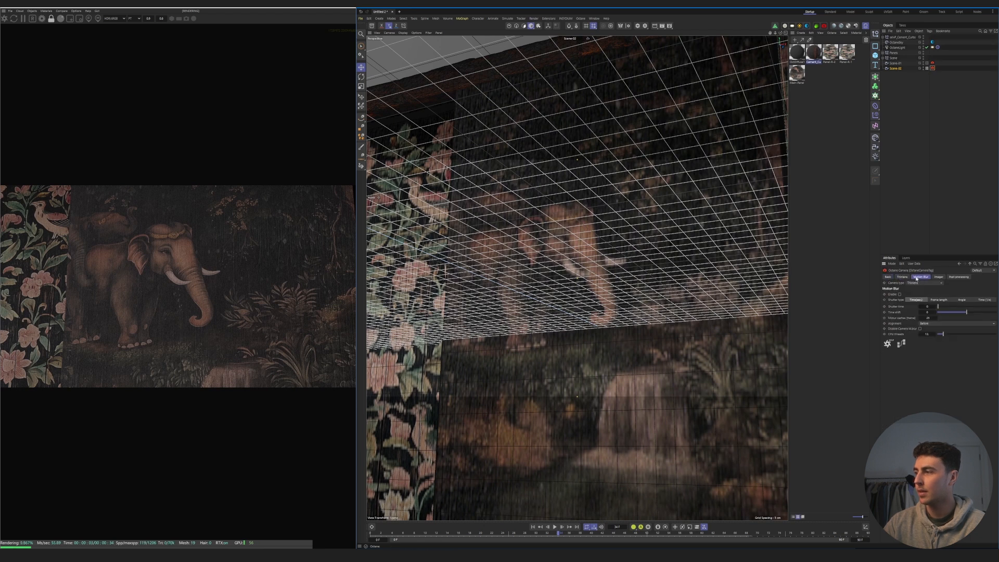
{"action": "left_click", "coordinate": [908, 302]}
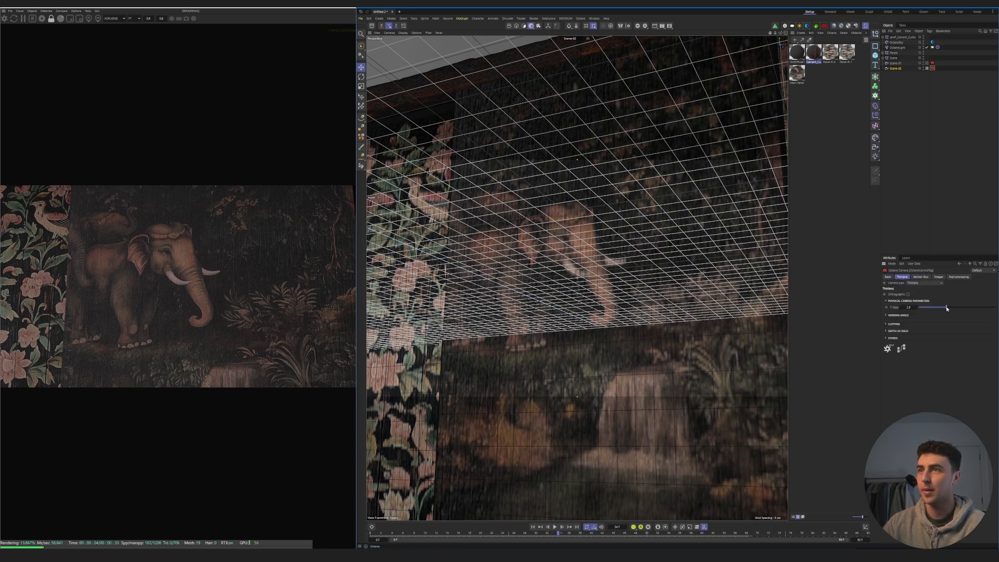
{"action": "left_click", "coordinate": [428, 33]}
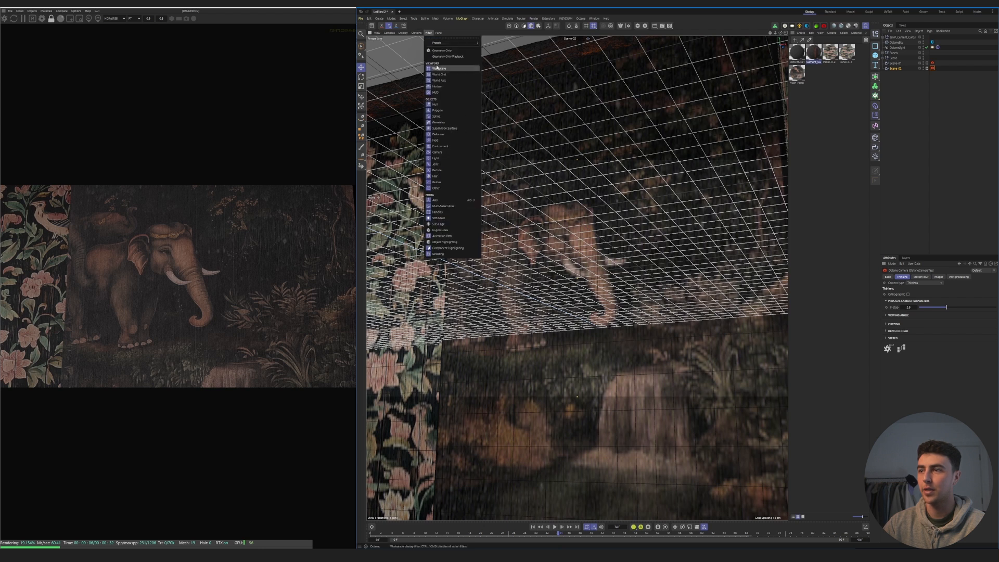
{"action": "left_click", "coordinate": [441, 70]}
- Lower the Scene-02 Octane camera's F-stop and pick the focus point on the elephant in the live render
{"action": "left_click", "coordinate": [938, 307]}
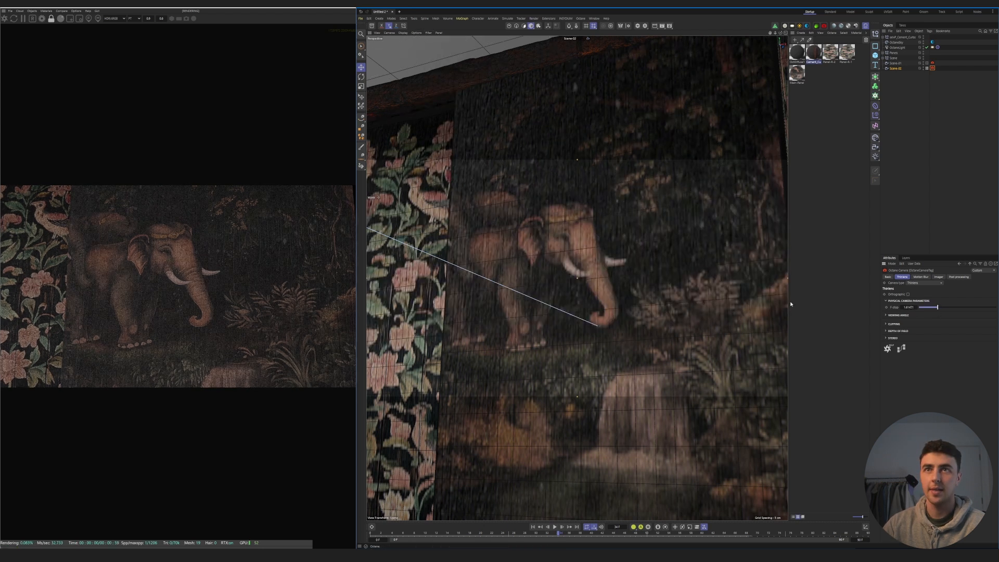
{"action": "left_click", "coordinate": [89, 18]}
{"action": "left_click", "coordinate": [167, 262]}
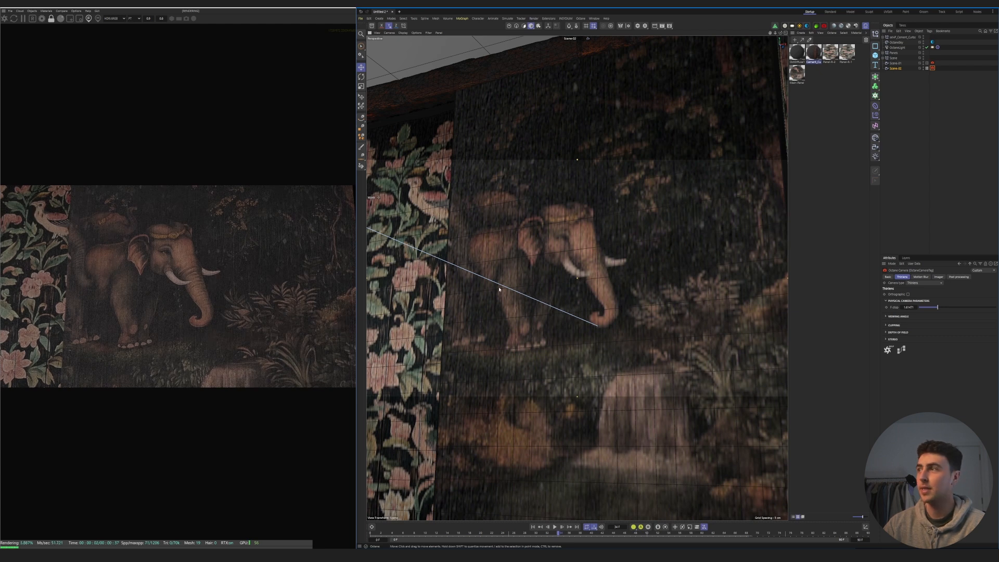
- Set the render output size to 3840 by 2160 and reduce the live viewer's scale until the whole frame fits
{"action": "key", "text": "ctrl+b"}
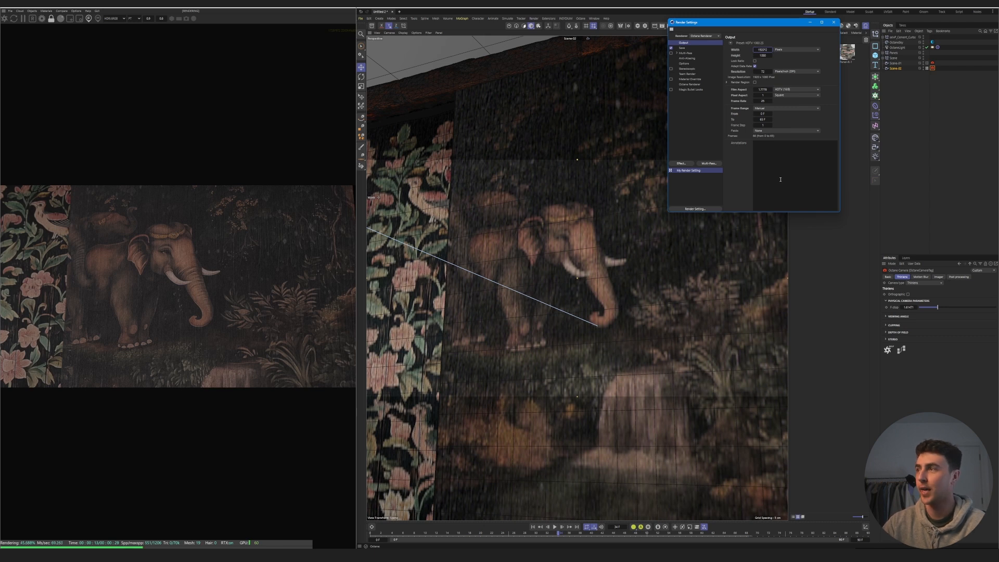
{"action": "key", "text": "Return"}
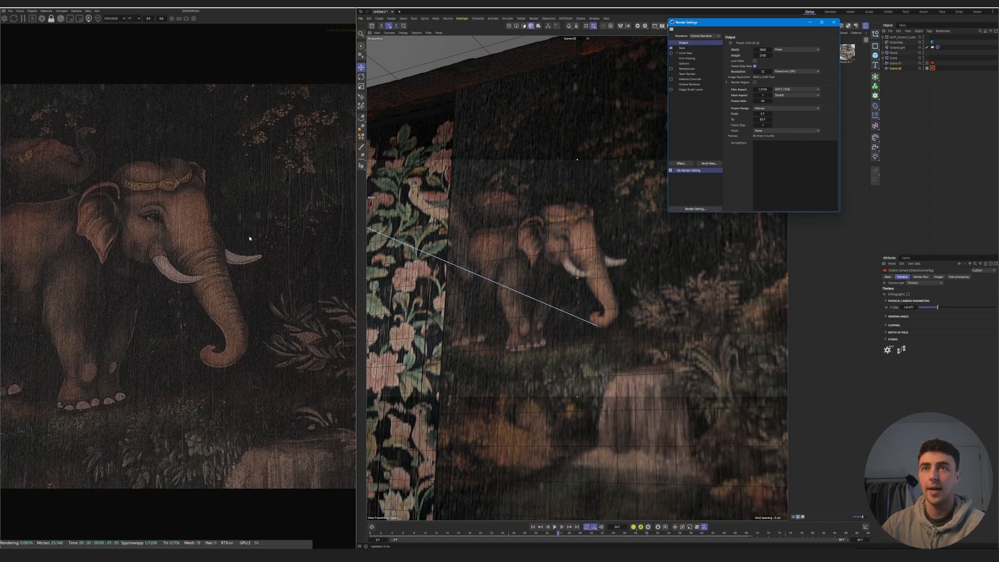
{"action": "left_click", "coordinate": [144, 20]}
{"action": "left_click", "coordinate": [144, 20]}
{"action": "left_click", "coordinate": [144, 20]}
{"action": "left_click", "coordinate": [145, 20]}
{"action": "left_click", "coordinate": [145, 20]}
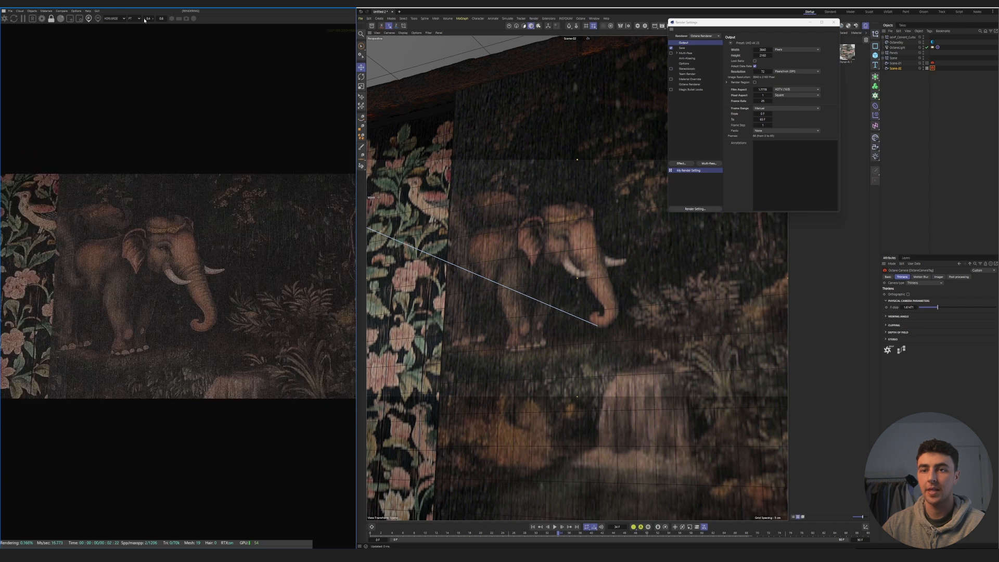
{"action": "left_click", "coordinate": [144, 19]}
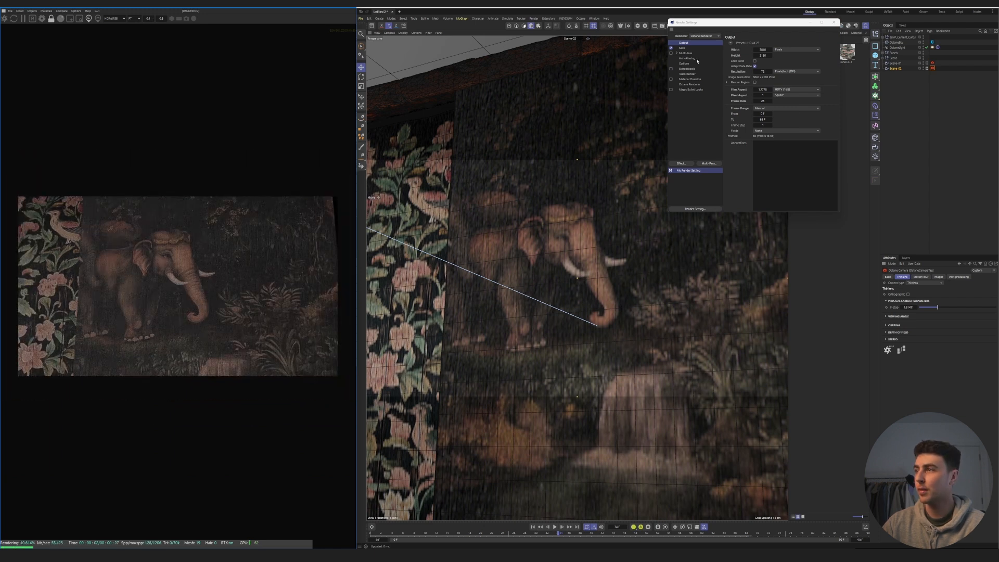
- Change the frame range in the render output settings
{"action": "left_click", "coordinate": [777, 108]}
{"action": "left_click", "coordinate": [776, 120]}
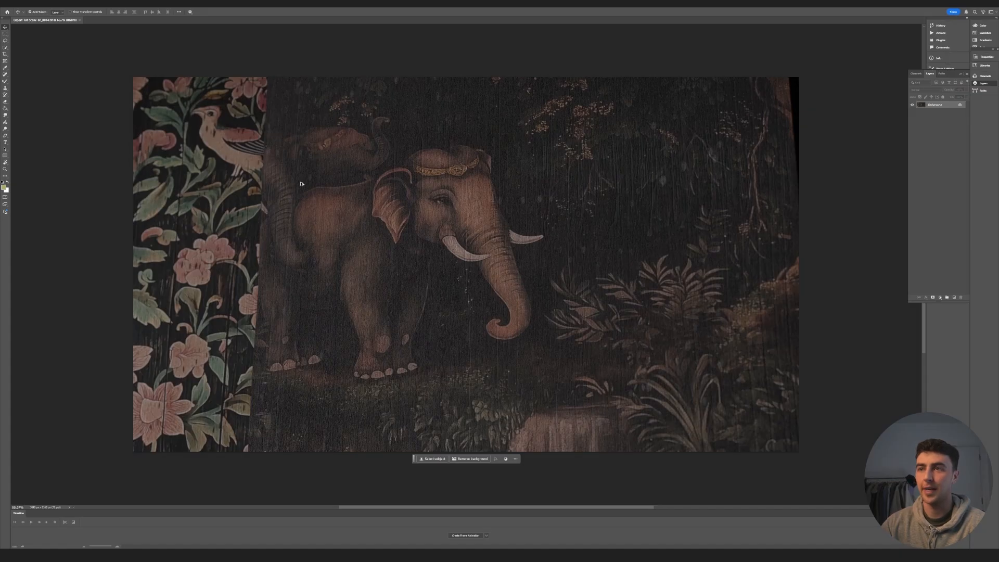
- Switch to Photoshop and trace a closed Pen tool path around the elephants in the Scene-02 export
{"action": "scroll", "coordinate": [301, 184], "scroll_direction": "up", "scroll_amount": 2, "text": "alt"}
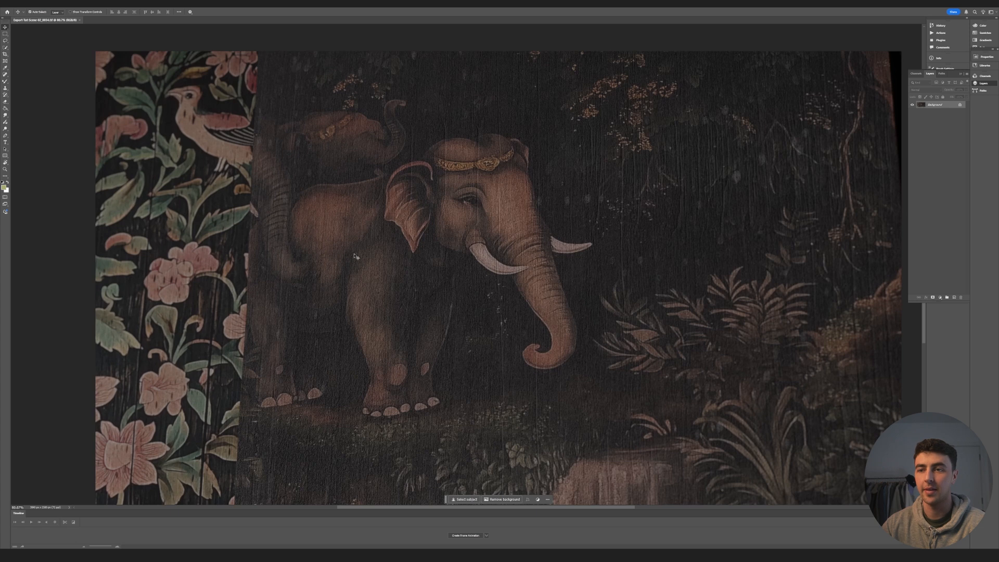
{"action": "left_click", "coordinate": [5, 141]}
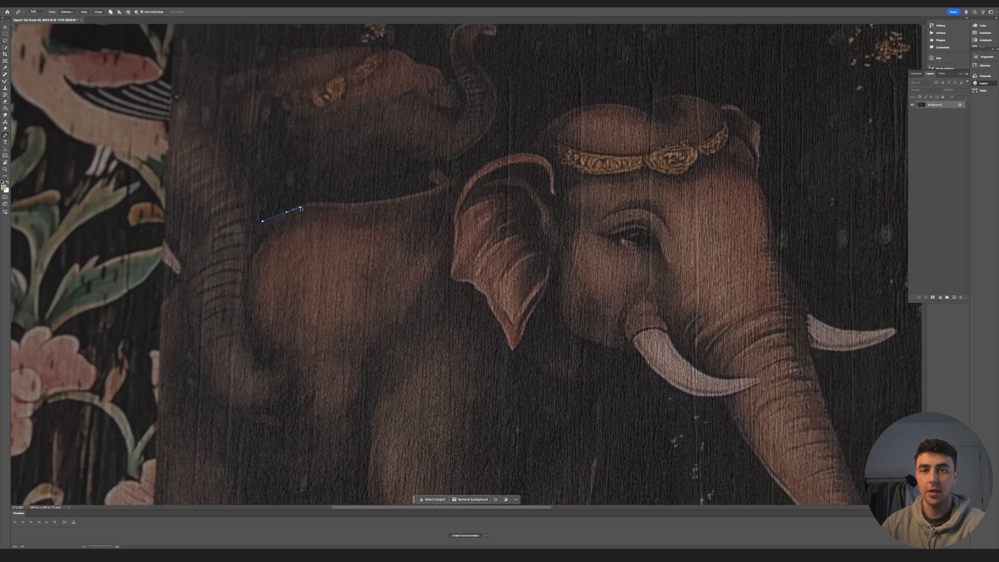
{"action": "left_click_drag", "start_coordinate": [331, 203], "coordinate": [354, 204]}
{"action": "left_click_drag", "start_coordinate": [423, 193], "coordinate": [441, 188]}
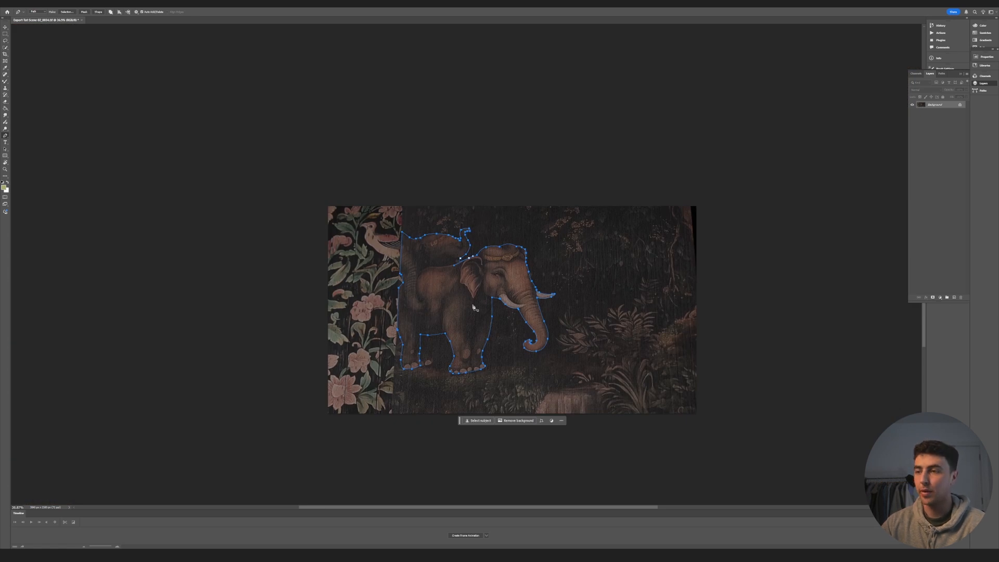
- Convert the elephant path into a selection and copy the selected area onto a new layer
{"action": "scroll", "coordinate": [475, 309], "scroll_direction": "up", "scroll_amount": 5, "text": "alt"}
{"action": "right_click", "coordinate": [480, 310]}
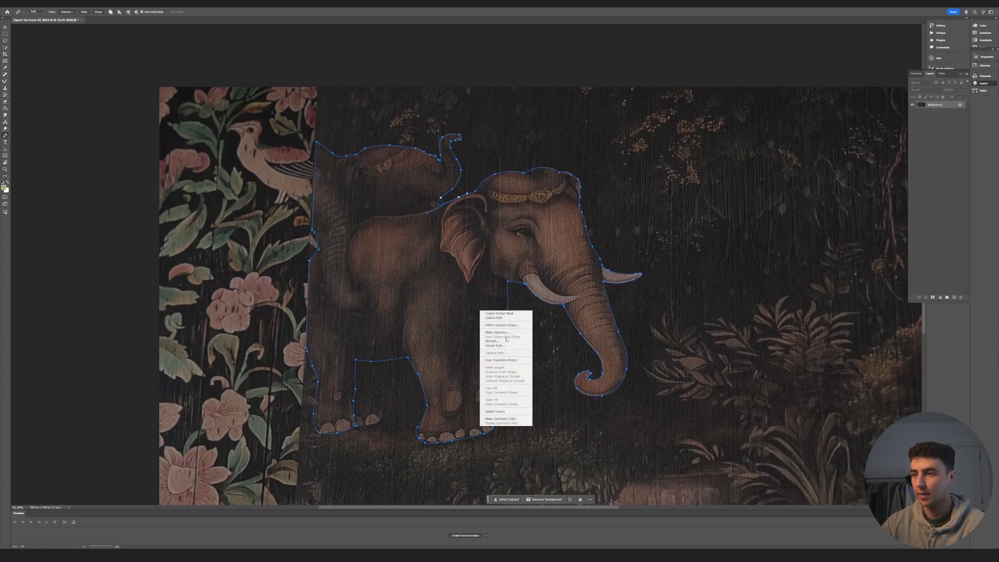
{"action": "left_click", "coordinate": [497, 332]}
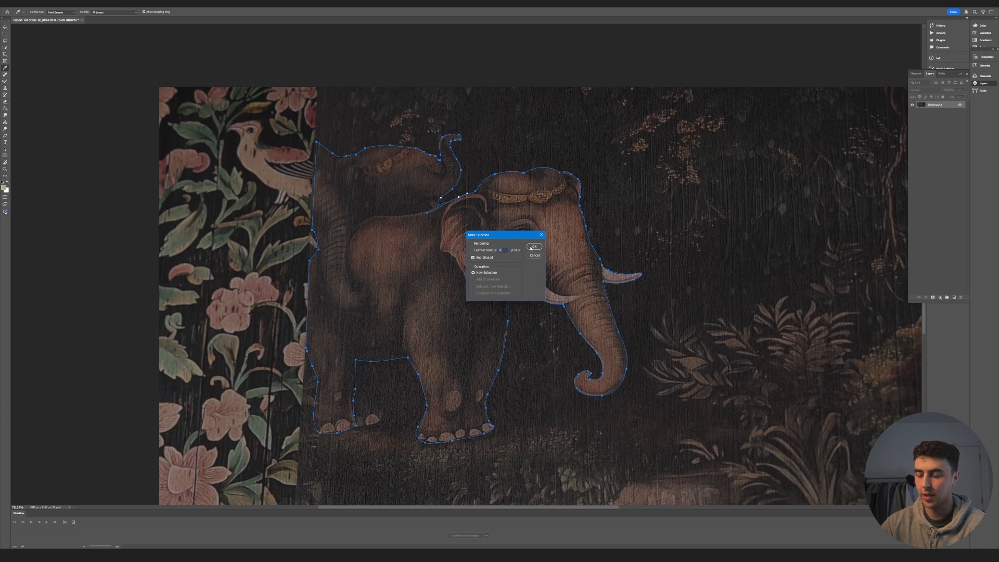
{"action": "left_click", "coordinate": [531, 248]}
{"action": "key", "text": "l"}
{"action": "right_click", "coordinate": [516, 259]}
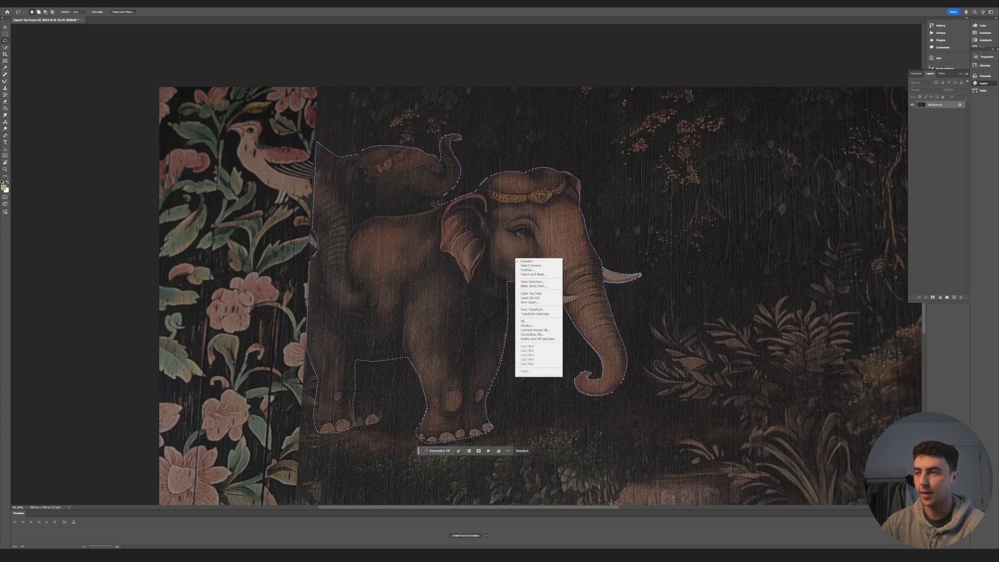
{"action": "left_click", "coordinate": [530, 293]}
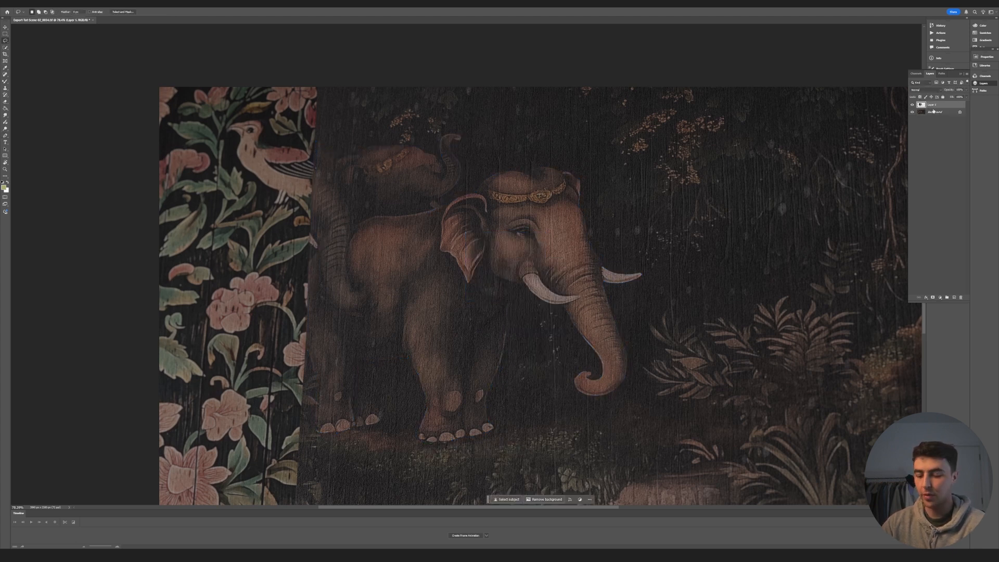
- Load the copied elephant's outline as a selection, hide its layer and unlock the Background layer
{"action": "left_click", "coordinate": [921, 105], "text": "ctrl"}
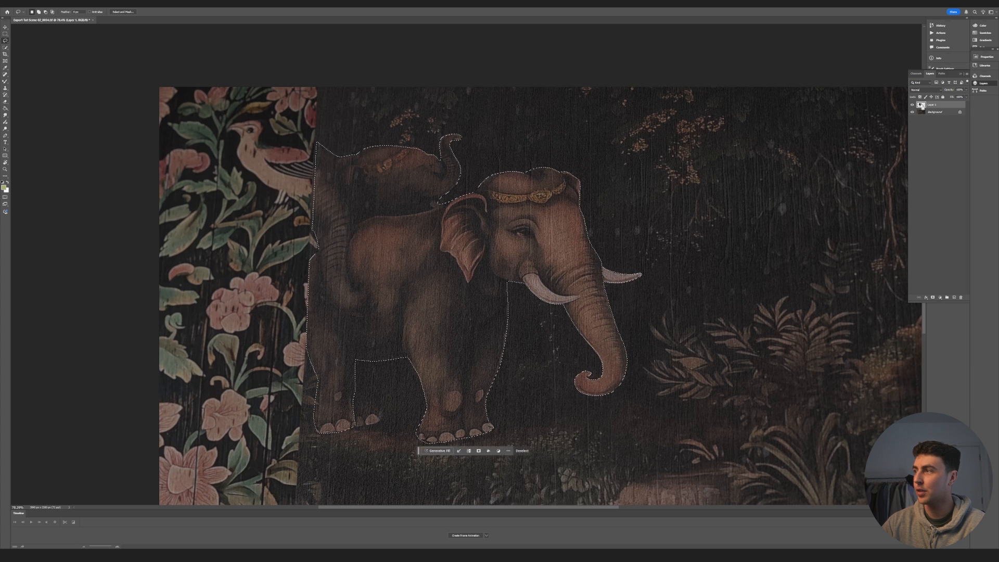
{"action": "left_click", "coordinate": [912, 105]}
{"action": "left_click", "coordinate": [960, 113]}
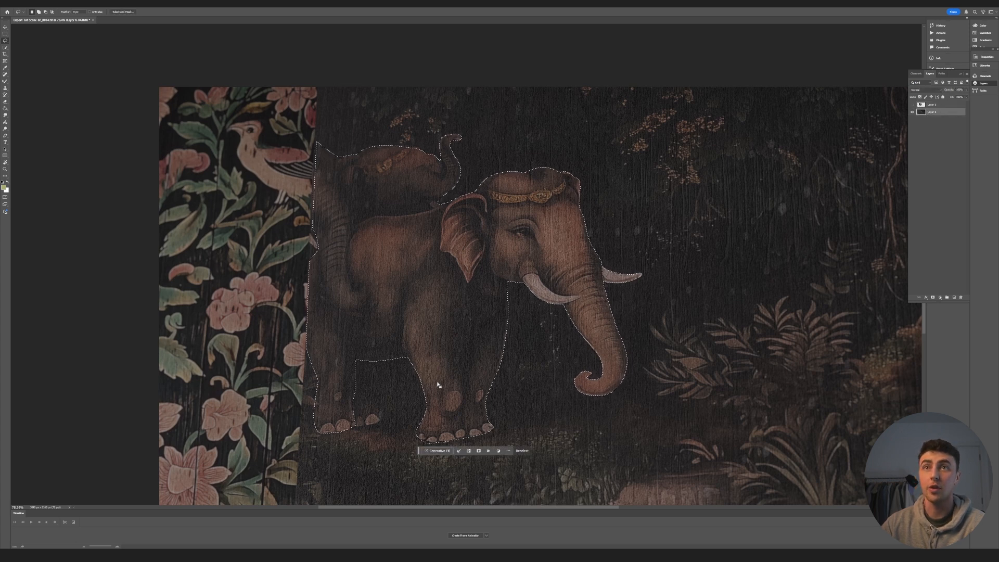
- Expand the elephant selection twice so it reaches slightly past the painted outline
{"action": "left_click", "coordinate": [62, 4]}
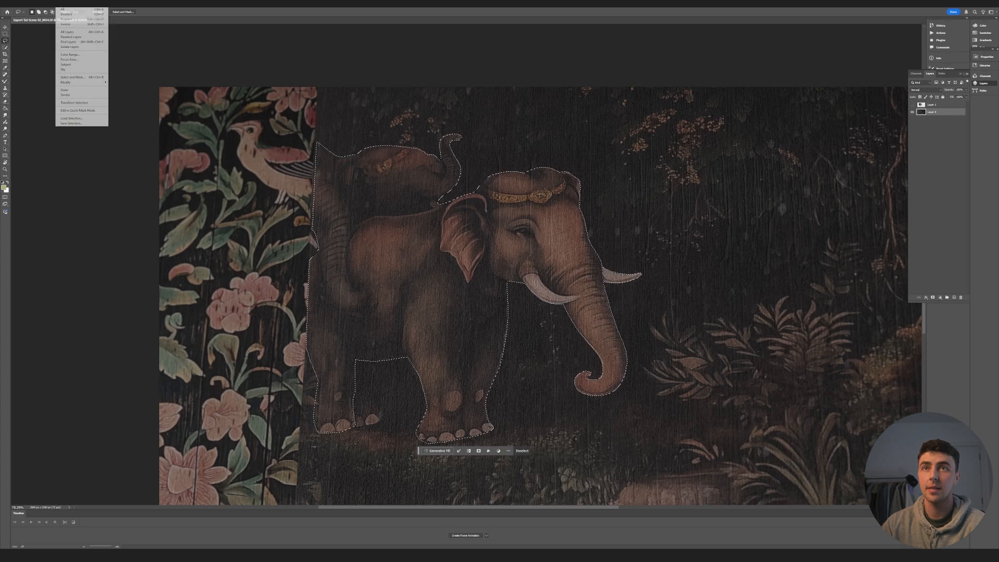
{"action": "mouse_move", "coordinate": [83, 83]}
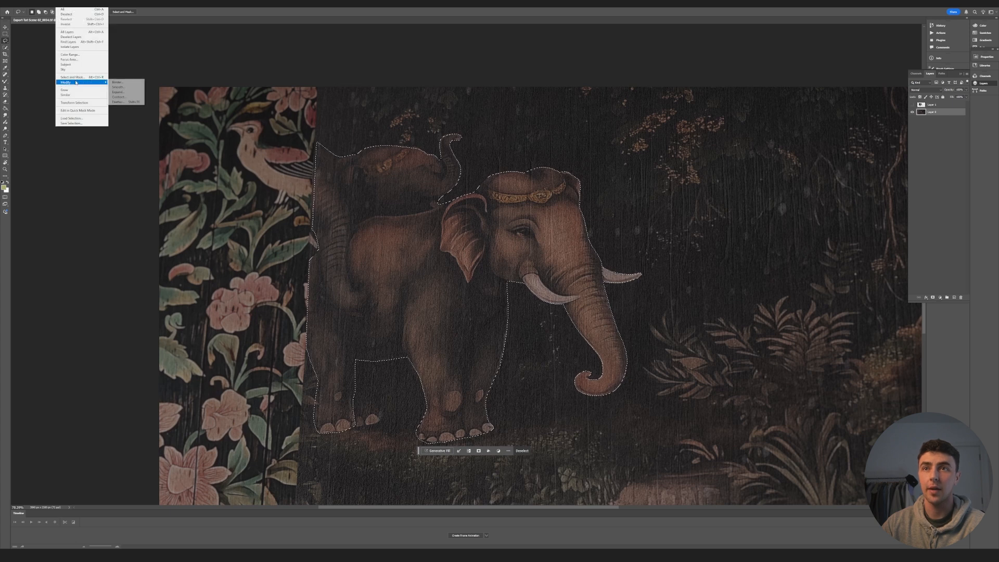
{"action": "left_click", "coordinate": [125, 92]}
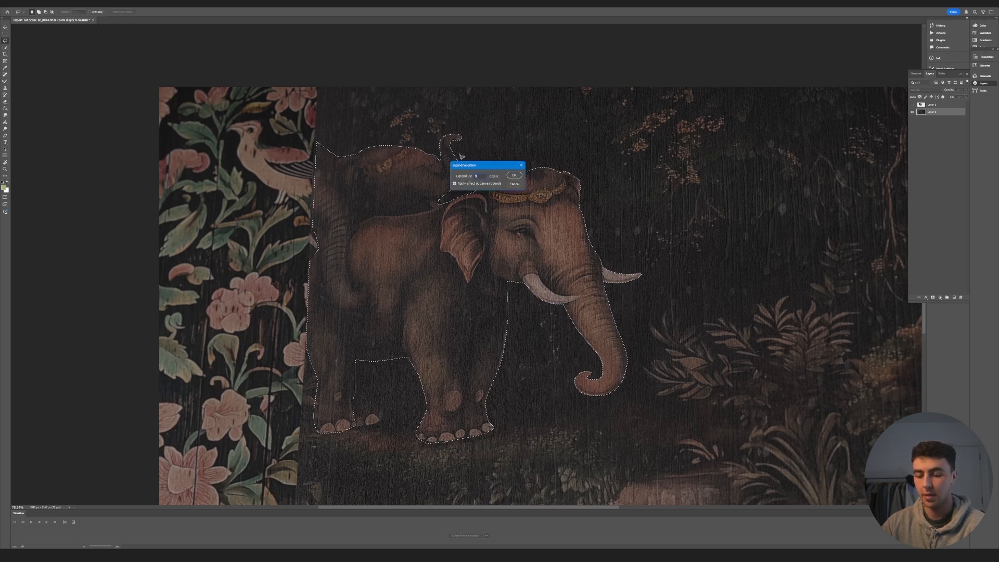
{"action": "left_click", "coordinate": [515, 174]}
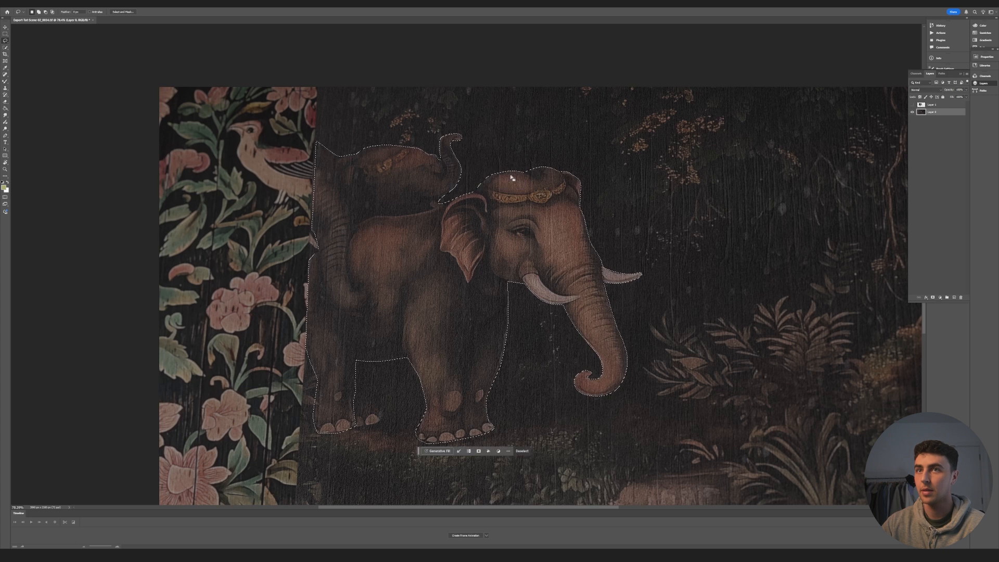
{"action": "left_click", "coordinate": [62, 5]}
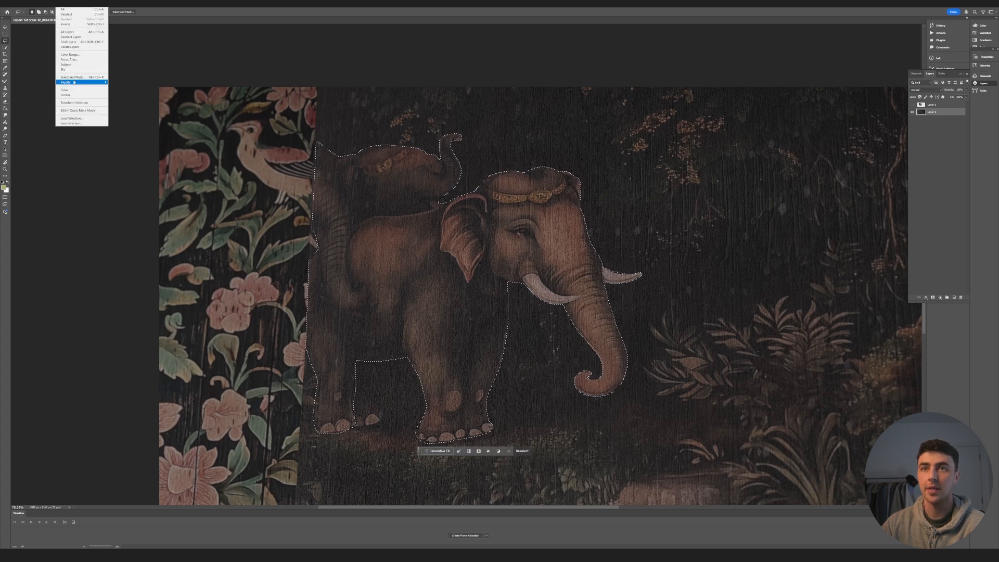
{"action": "mouse_move", "coordinate": [78, 82]}
{"action": "left_click", "coordinate": [139, 89]}
{"action": "left_click", "coordinate": [516, 176]}
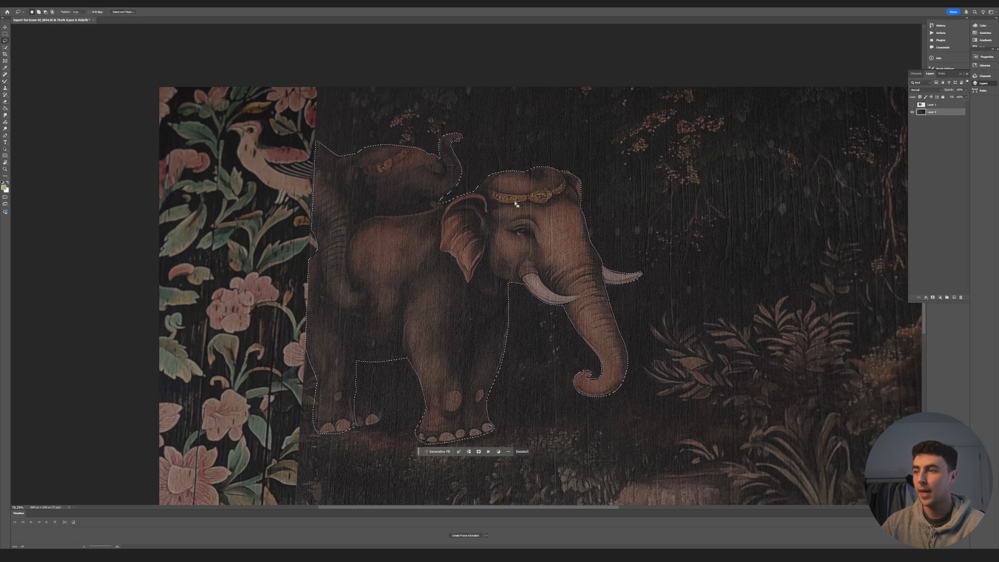
- Replace the selected elephants with generated background using Generative Fill with an empty prompt
{"action": "right_click", "coordinate": [517, 210]}
{"action": "left_click", "coordinate": [444, 453]}
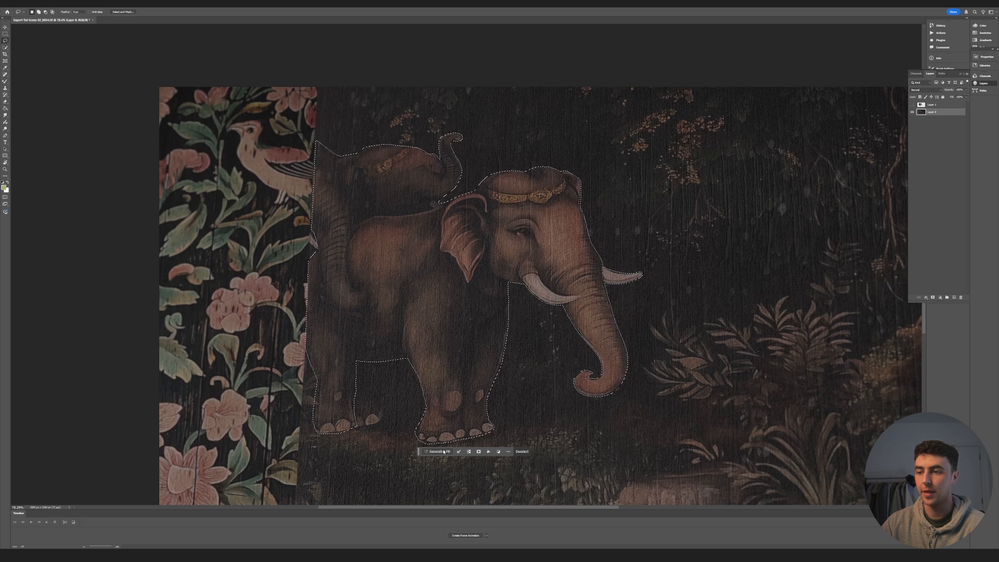
{"action": "left_click", "coordinate": [444, 453]}
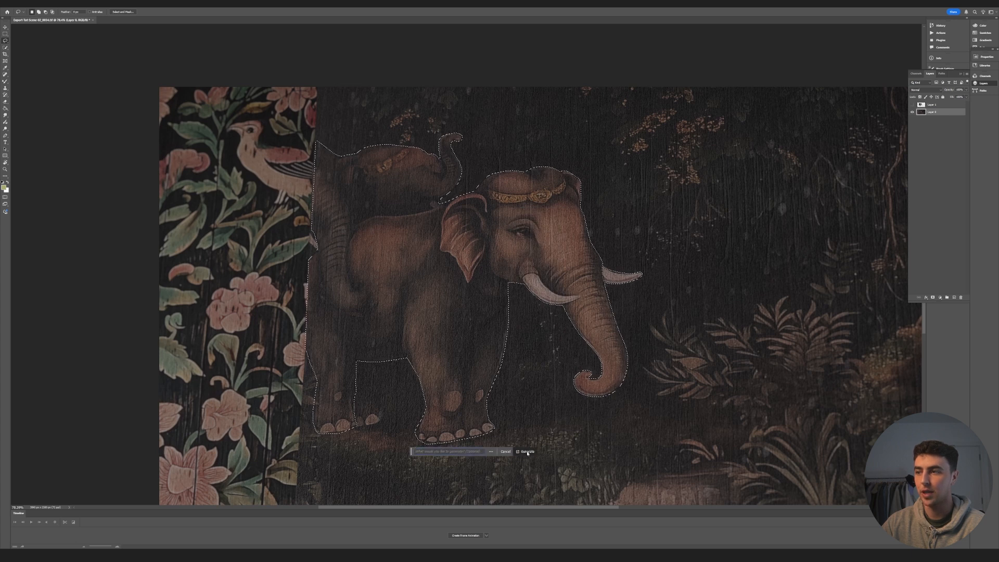
{"action": "left_click", "coordinate": [523, 452]}
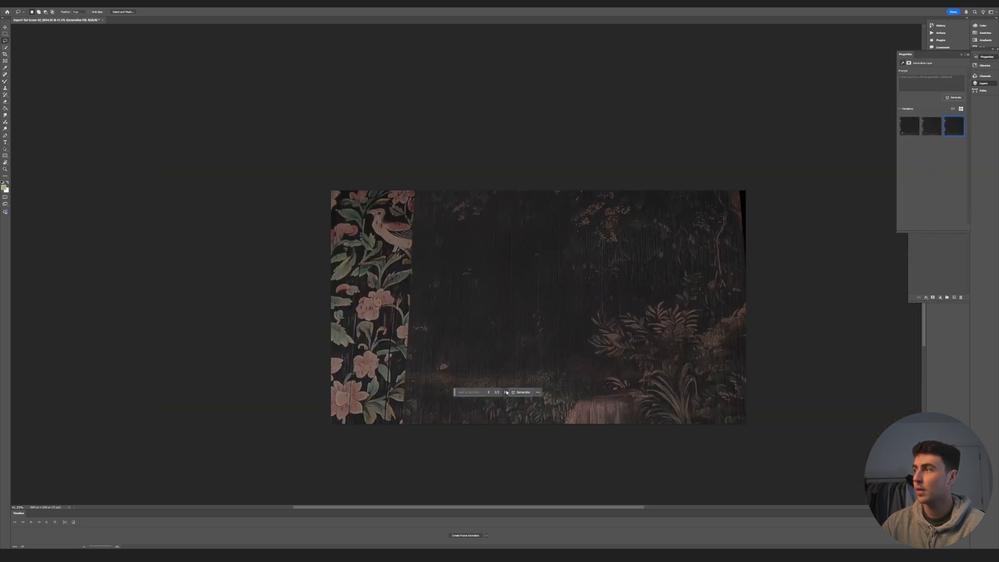
- Merge the Generative Fill layer with the original background layer beneath it
{"action": "left_click", "coordinate": [986, 84]}
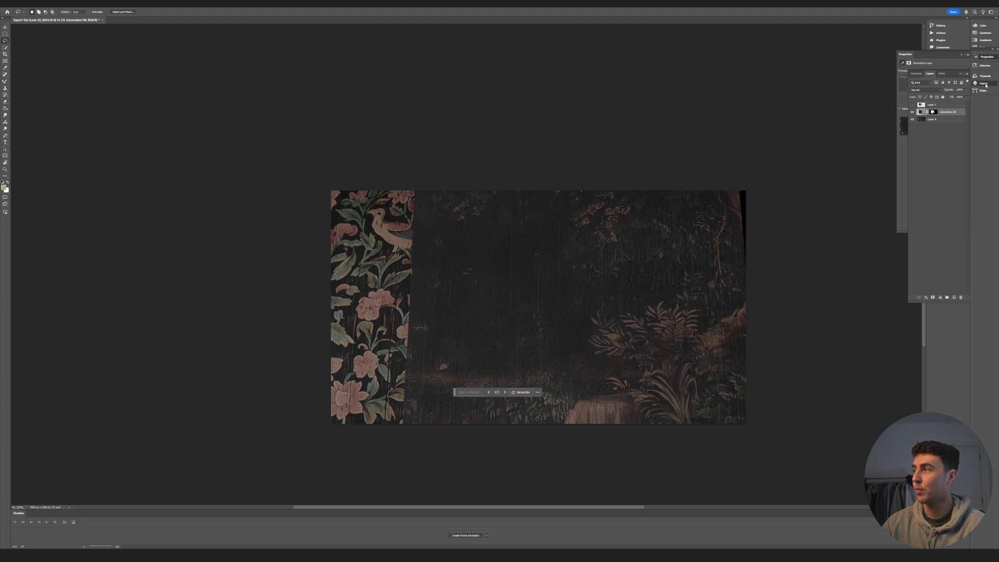
{"action": "left_click", "coordinate": [944, 123]}
{"action": "right_click", "coordinate": [942, 123]}
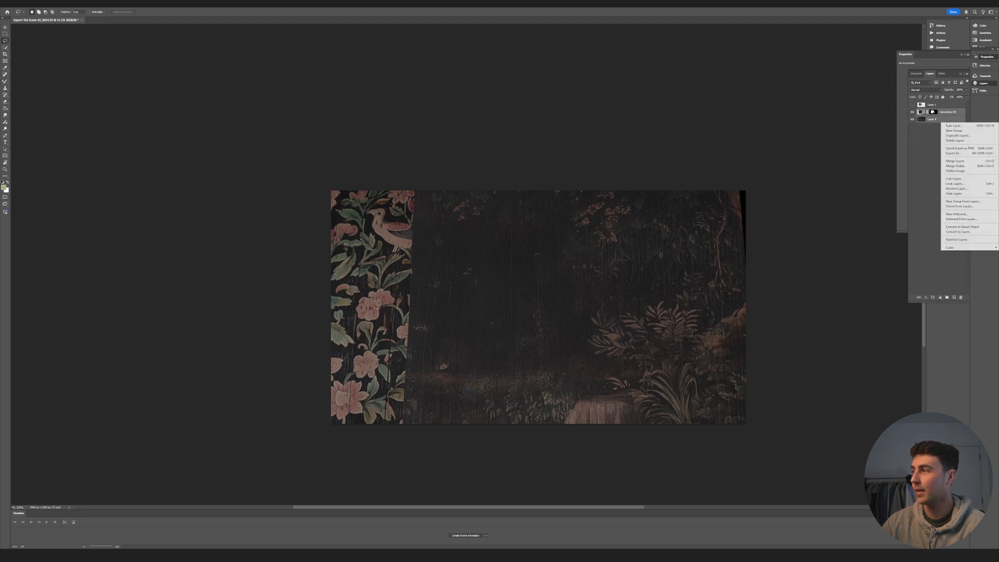
{"action": "left_click", "coordinate": [955, 161]}
- Toggle the elephant layer's visibility to compare it against the filled background, leaving it shown
{"action": "left_click", "coordinate": [913, 105]}
{"action": "left_click", "coordinate": [913, 105]}
{"action": "left_click", "coordinate": [913, 105]}
{"action": "left_click", "coordinate": [912, 106]}
{"action": "left_click", "coordinate": [913, 106]}
{"action": "left_click", "coordinate": [912, 106]}
{"action": "left_click", "coordinate": [913, 106]}
- Rename the elephant layer to Subject and the filled background layer to BG, and bring up the TIFF save options
{"action": "double_click", "coordinate": [932, 104]}
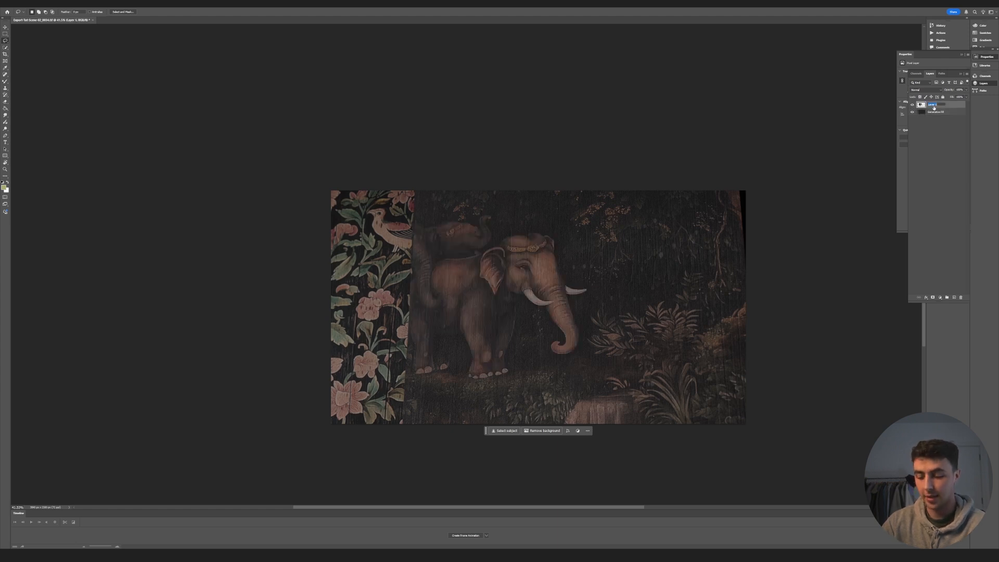
{"action": "type", "text": "Subject"}
{"action": "key", "text": "Return"}
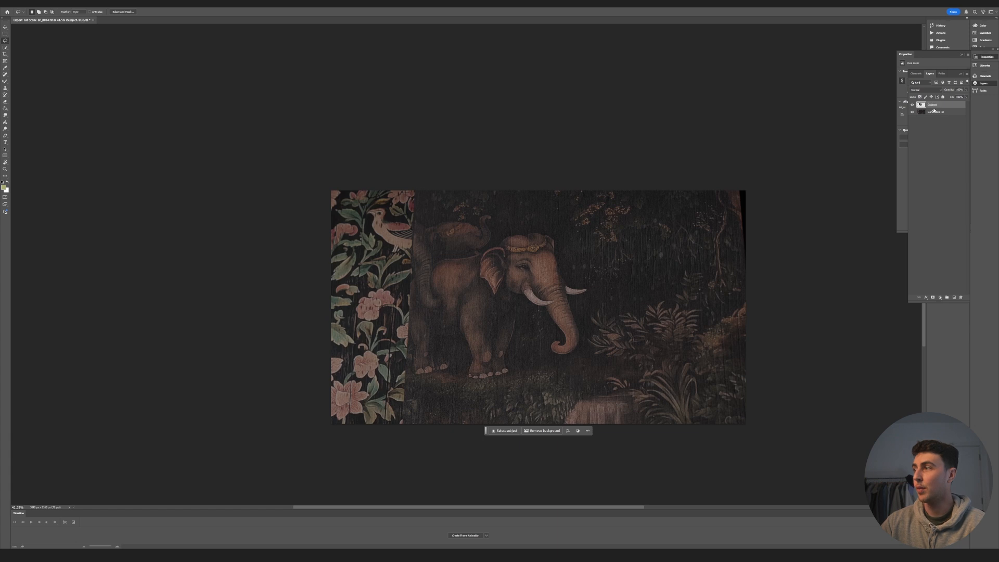
{"action": "double_click", "coordinate": [939, 112]}
{"action": "type", "text": "BG"}
{"action": "key", "text": "Return"}
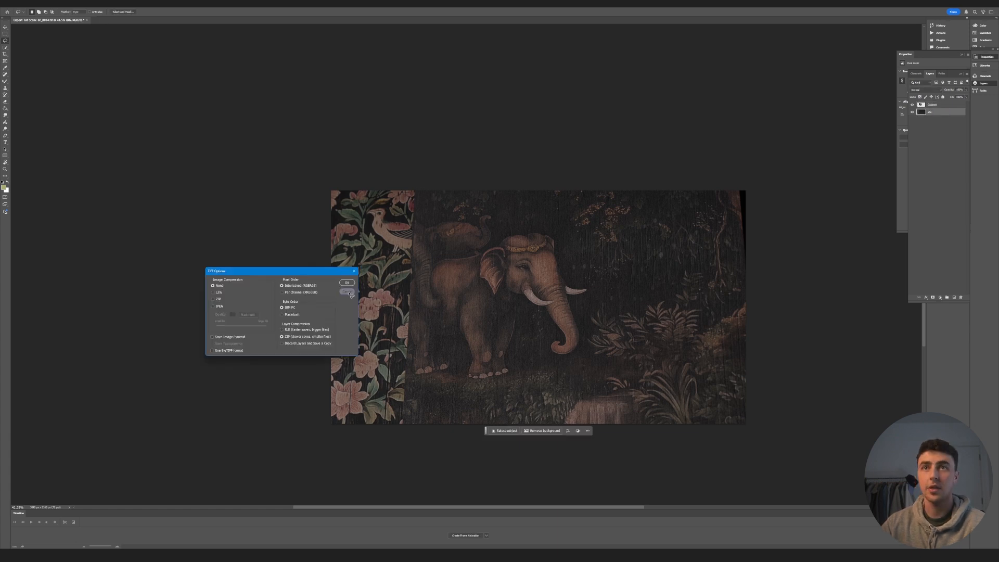
{"action": "key", "text": "alt+f"}
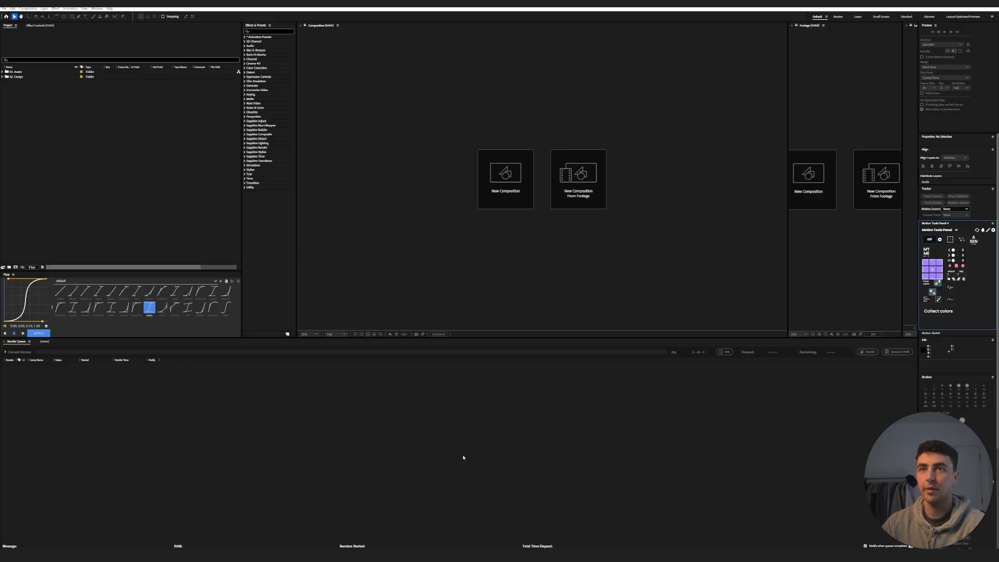
- In After Effects, create a new 1920 × 1080 composition named Scene-02
{"action": "left_click", "coordinate": [27, 8]}
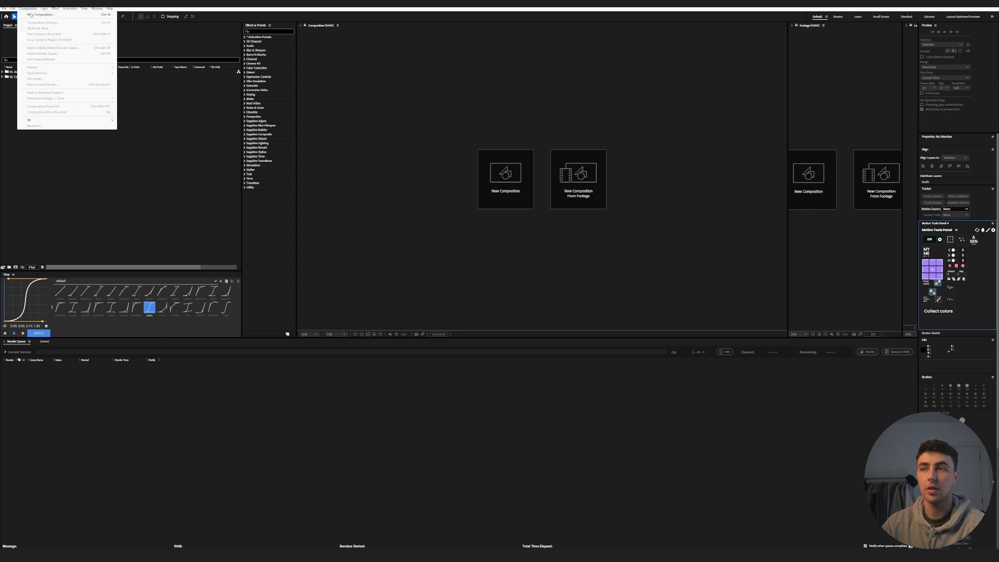
{"action": "left_click", "coordinate": [39, 13]}
{"action": "left_click", "coordinate": [463, 246]}
{"action": "type", "text": "1920"}
{"action": "key", "text": "Tab"}
{"action": "type", "text": "1080"}
{"action": "left_click_drag", "start_coordinate": [495, 217], "coordinate": [436, 218]}
{"action": "type", "text": "Scene-02"}
{"action": "key", "text": "Return"}
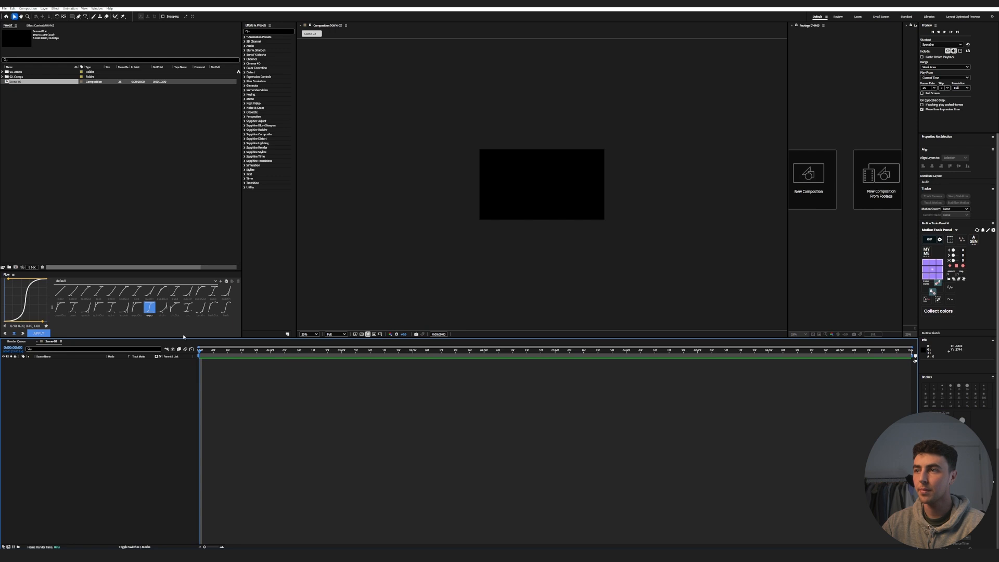
- Import the Scene-02 Photoshop file as a layered composition into the assets' PSD folder
{"action": "scroll", "coordinate": [533, 195], "scroll_direction": "up", "scroll_amount": 2}
{"action": "left_click", "coordinate": [65, 118]}
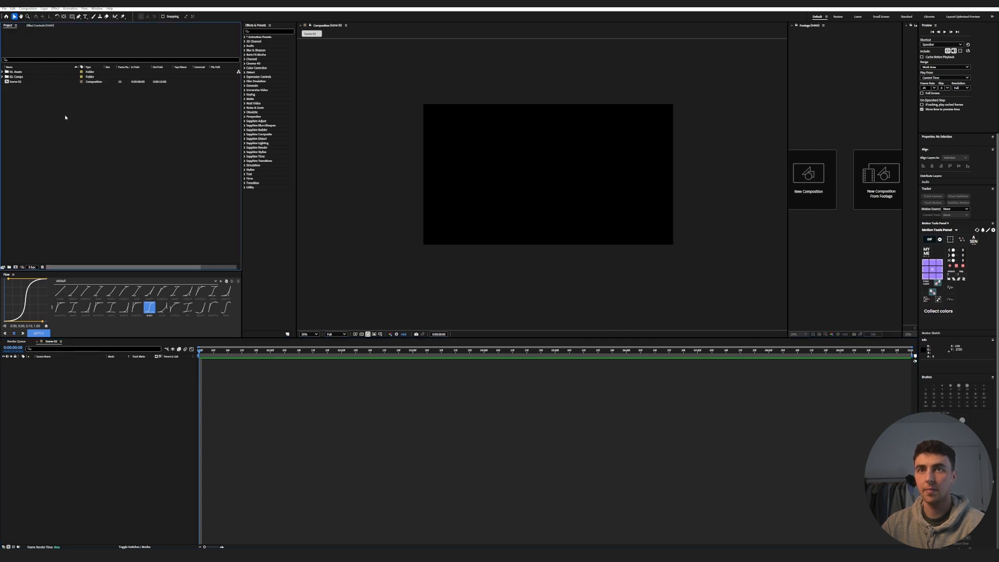
{"action": "left_click", "coordinate": [2, 72]}
{"action": "left_click", "coordinate": [21, 87]}
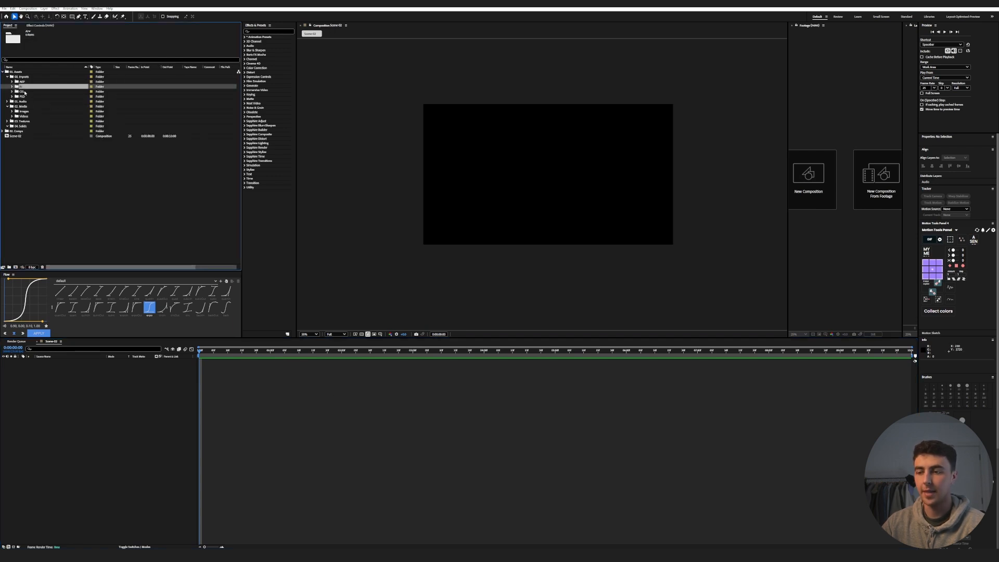
{"action": "left_click", "coordinate": [21, 92]}
{"action": "left_click", "coordinate": [21, 96]}
{"action": "left_click", "coordinate": [474, 554]}
{"action": "left_click", "coordinate": [593, 369]}
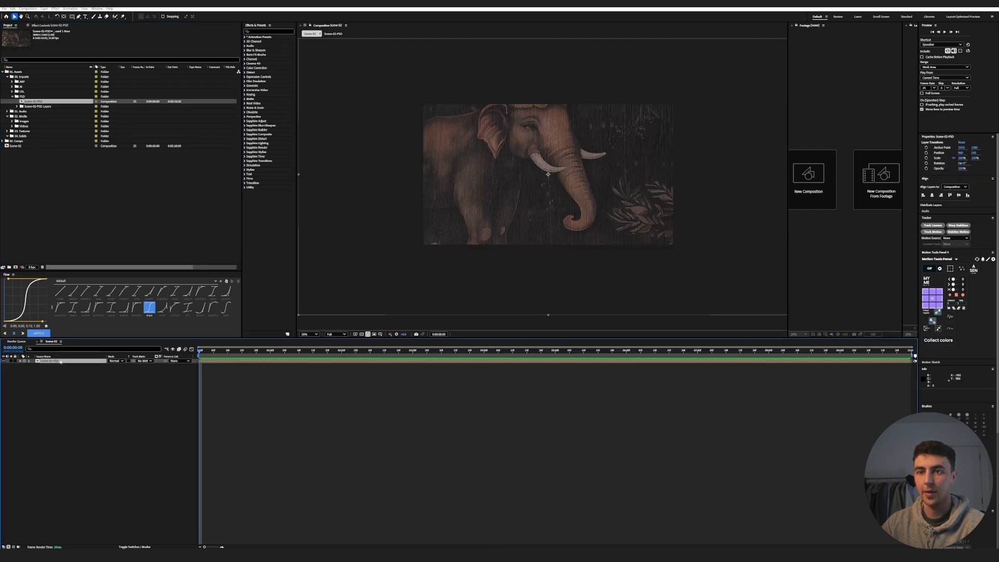
- Set the scale of the imported artwork in the Scene-02 composition to 51%
{"action": "left_click", "coordinate": [60, 362]}
{"action": "key", "text": "s"}
{"action": "left_click", "coordinate": [125, 366]}
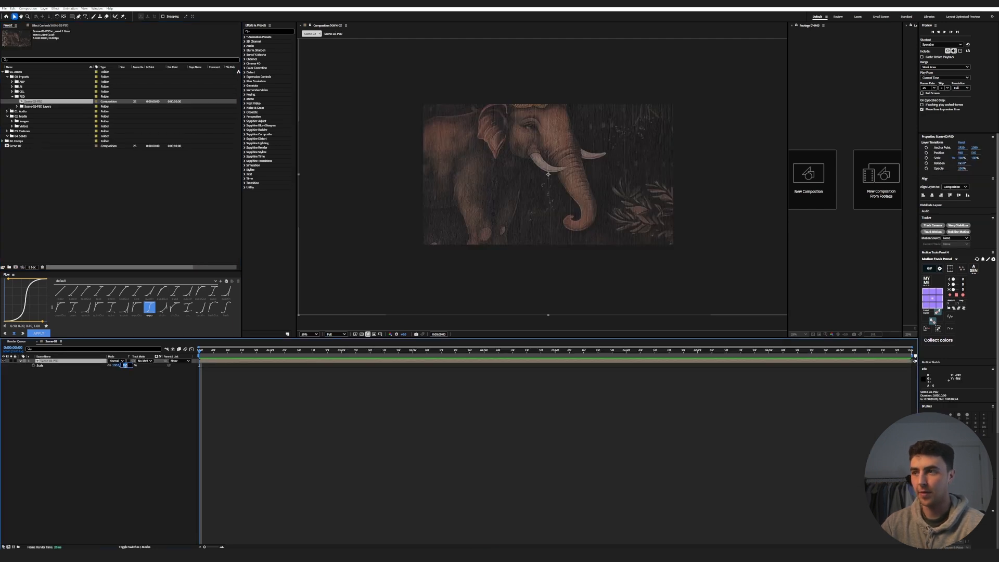
{"action": "type", "text": "51"}
{"action": "key", "text": "Return"}
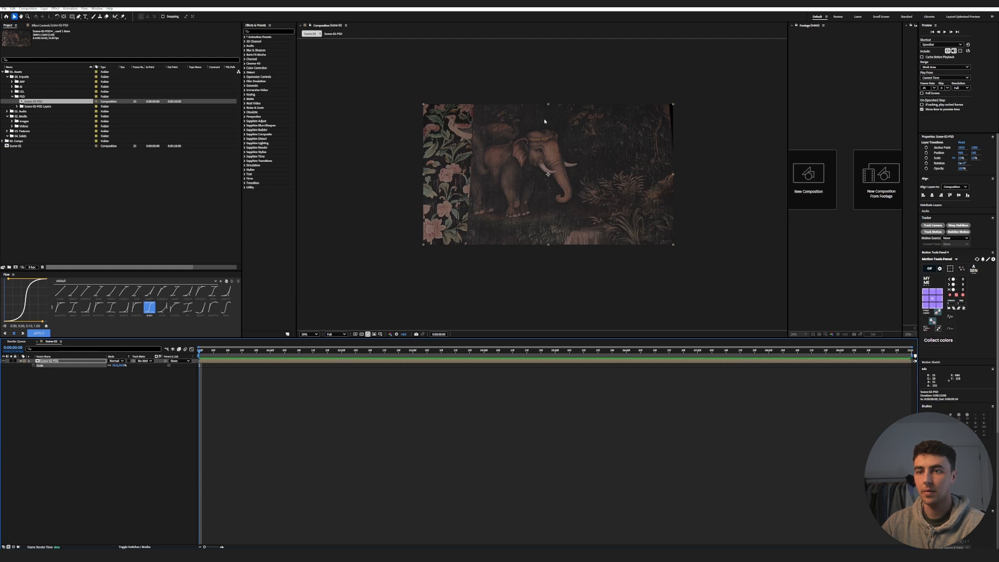
{"action": "left_click", "coordinate": [112, 407]}
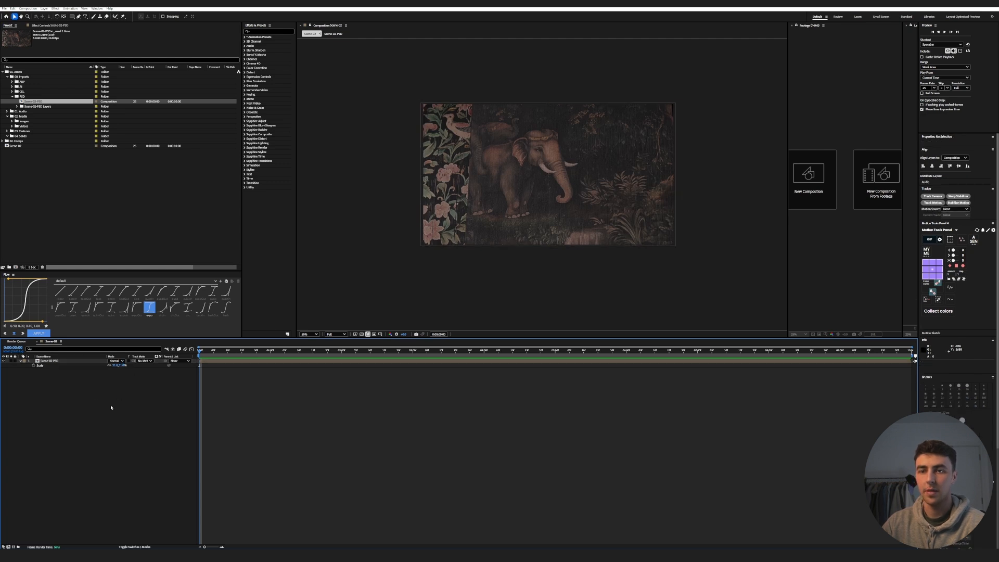
- Break the nested Scene-02 PSD composition apart into its Subject and BG layers in the timeline
{"action": "left_click", "coordinate": [55, 362]}
{"action": "left_click", "coordinate": [941, 330]}
{"action": "left_click", "coordinate": [62, 366]}
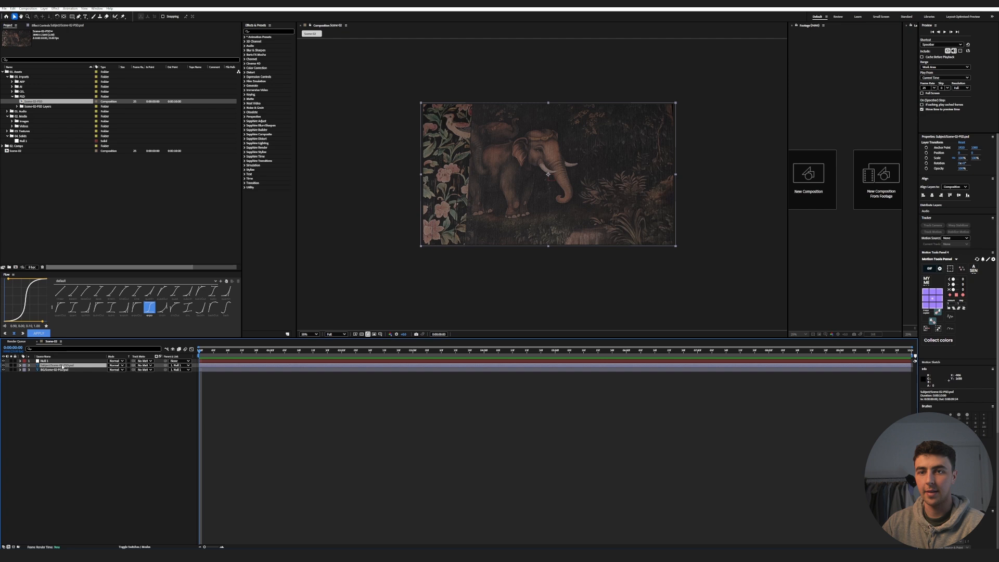
- Toggle the Subject and BG layers' visibility to check the separation, and delete the null controlling them
{"action": "left_click", "coordinate": [4, 364]}
{"action": "left_click", "coordinate": [3, 365]}
{"action": "left_click", "coordinate": [4, 370]}
{"action": "left_click", "coordinate": [3, 369]}
{"action": "left_click", "coordinate": [51, 360]}
{"action": "key", "text": "Delete"}
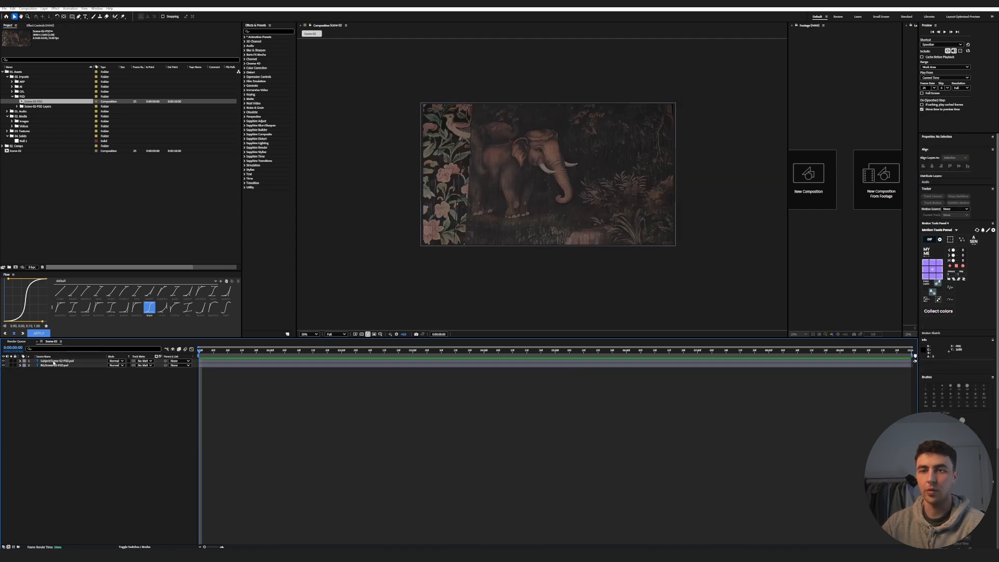
- Add a Drop Shadow layer style to the Subject layer
{"action": "right_click", "coordinate": [53, 362]}
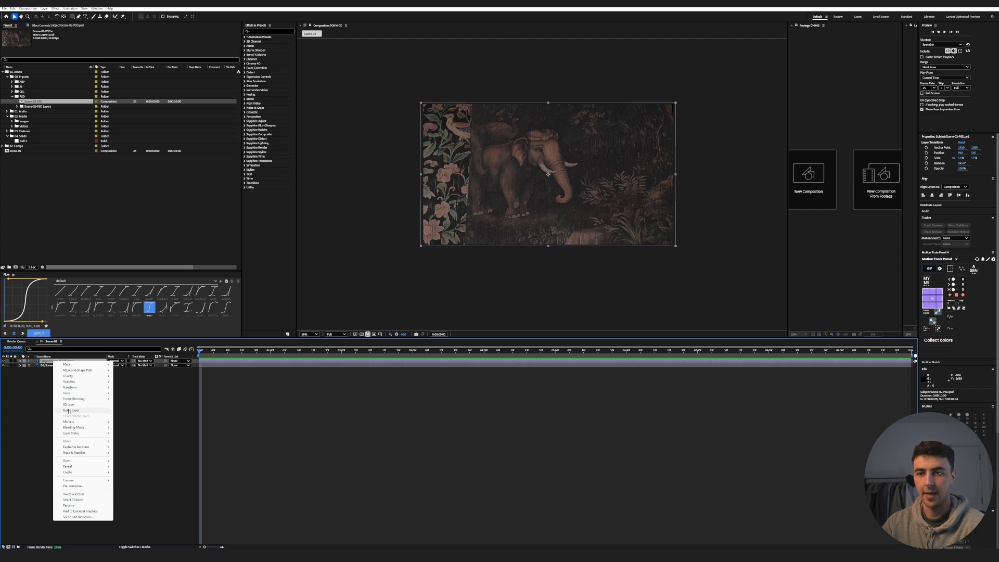
{"action": "mouse_move", "coordinate": [77, 434]}
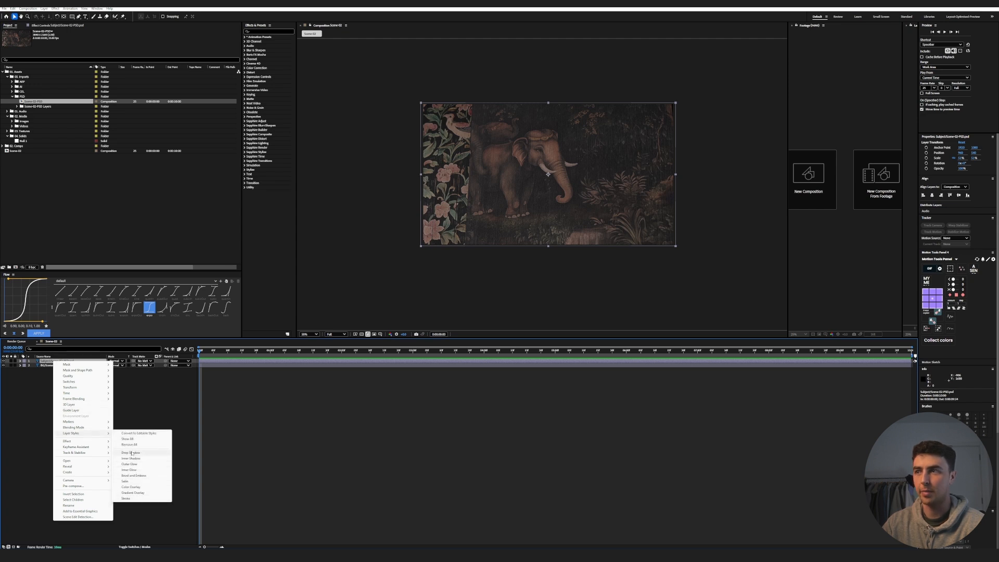
{"action": "left_click", "coordinate": [132, 453]}
{"action": "scroll", "coordinate": [557, 196], "scroll_direction": "up", "scroll_amount": 2}
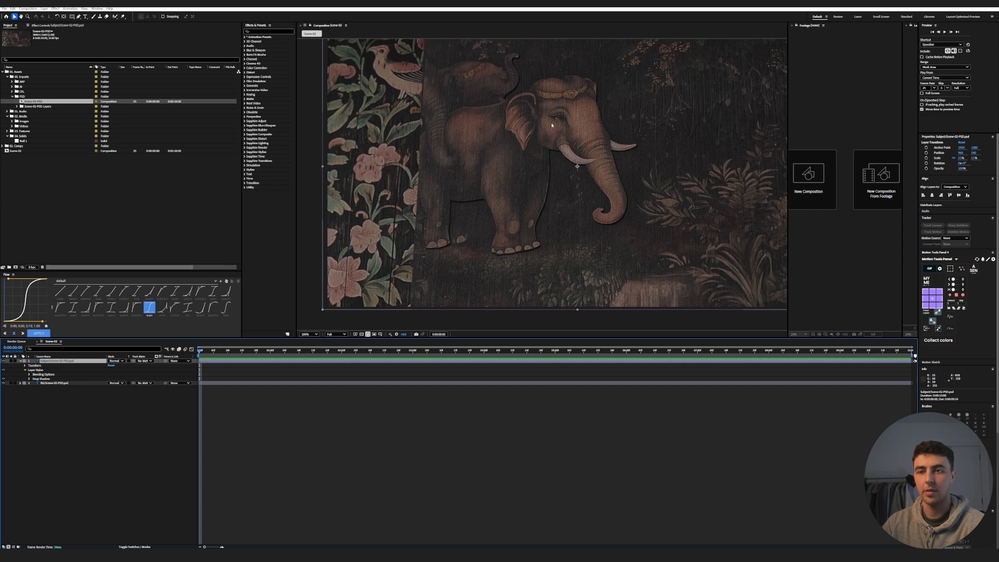
- Adjust the drop shadow's spread, size, distance, angle and opacity to cast a soft, offset shadow behind the elephants
{"action": "left_click", "coordinate": [29, 379]}
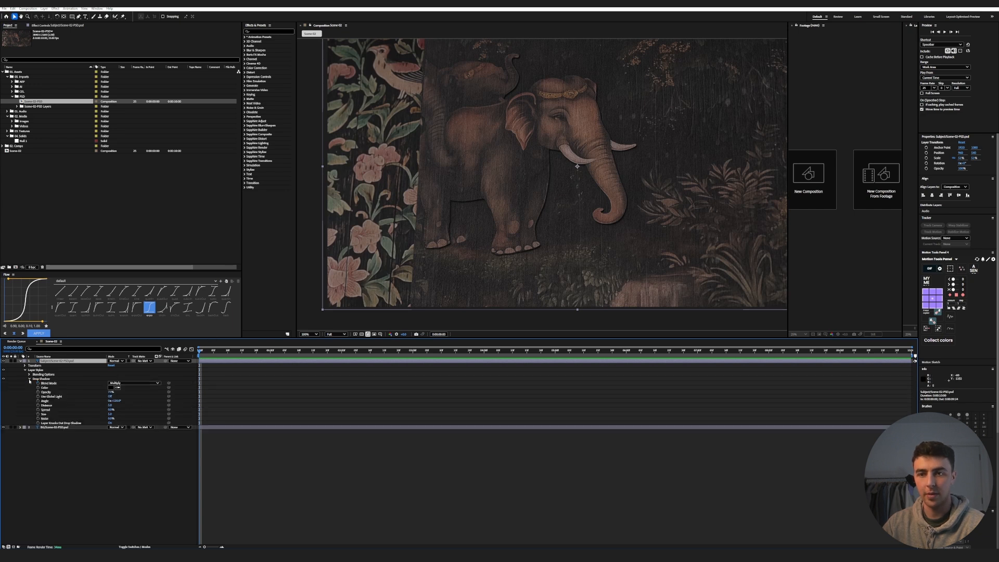
{"action": "left_click", "coordinate": [97, 411]}
{"action": "left_click_drag", "start_coordinate": [111, 411], "coordinate": [129, 409]}
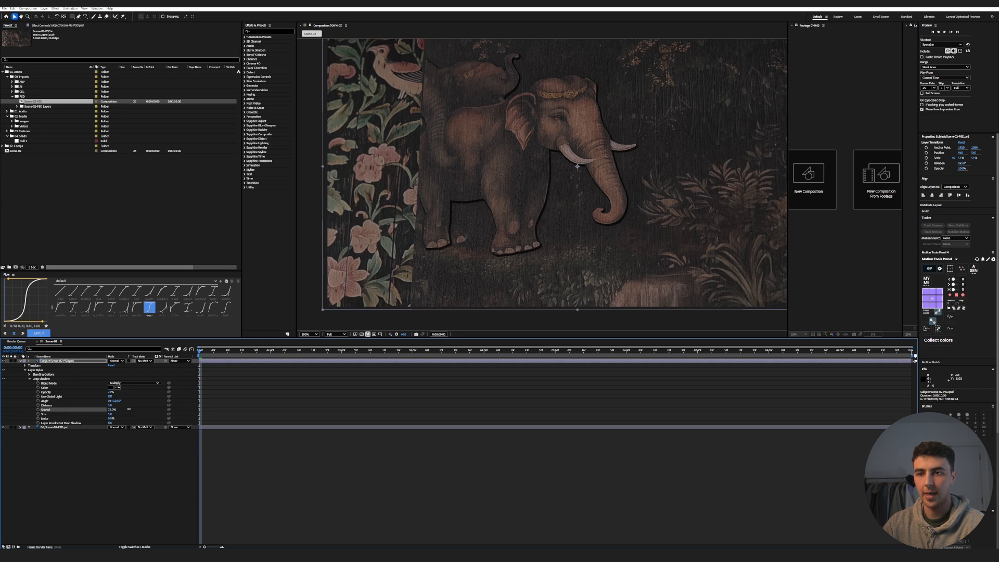
{"action": "mouse_move", "coordinate": [110, 415]}
{"action": "left_mouse_down"}
{"action": "mouse_move", "coordinate": [150, 400]}
{"action": "mouse_move", "coordinate": [101, 392]}
{"action": "mouse_move", "coordinate": [125, 405]}
{"action": "left_mouse_up"}
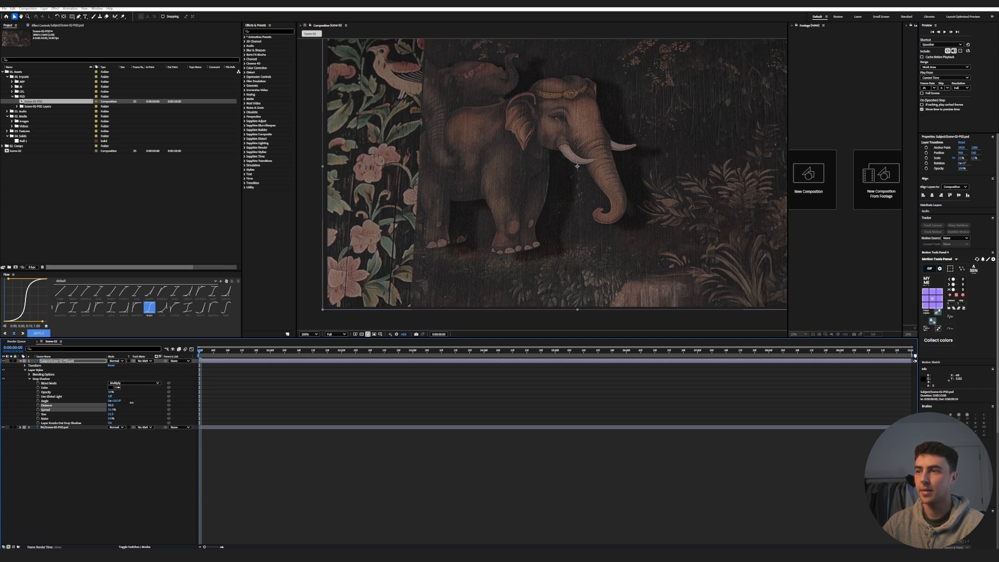
{"action": "left_click_drag", "start_coordinate": [116, 401], "coordinate": [119, 401]}
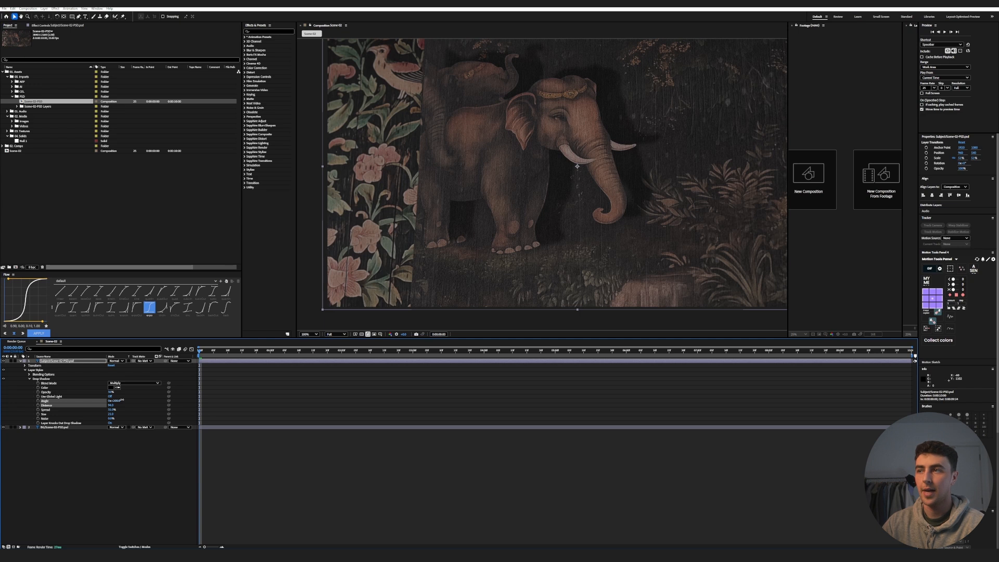
{"action": "scroll", "coordinate": [601, 230], "scroll_direction": "down", "scroll_amount": 2}
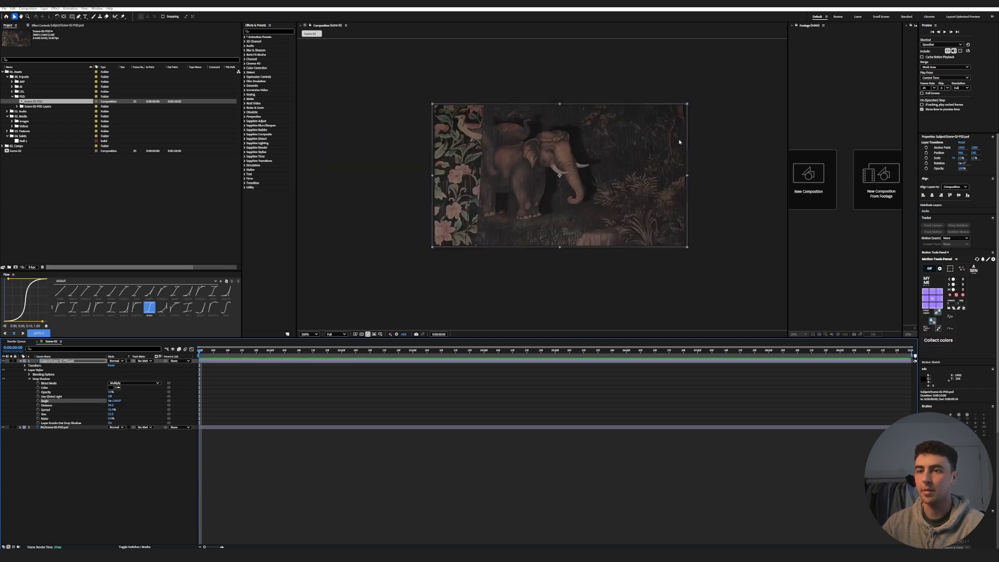
{"action": "scroll", "coordinate": [601, 230], "scroll_direction": "up", "scroll_amount": 2}
{"action": "left_click_drag", "start_coordinate": [110, 393], "coordinate": [104, 392]}
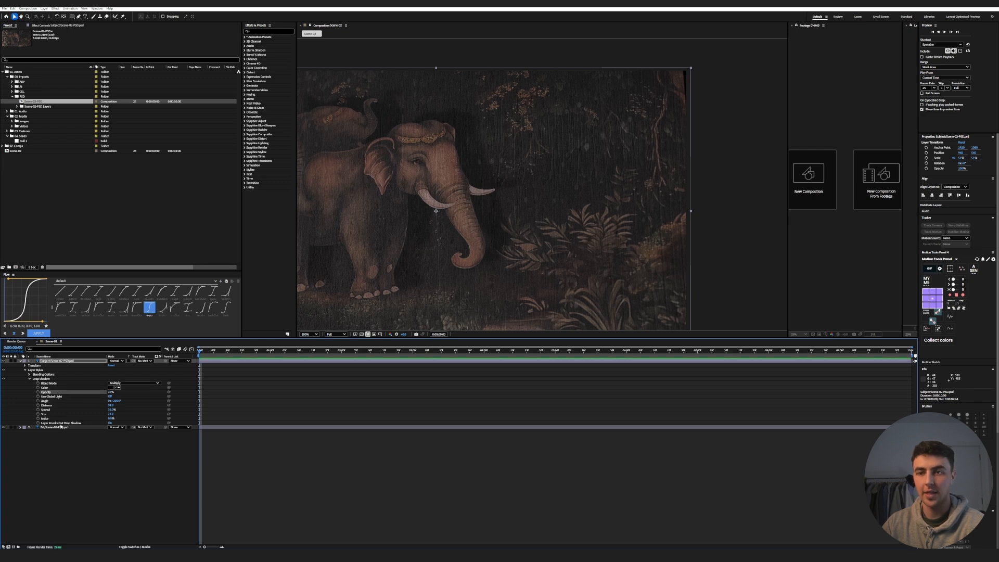
- Enable keyframing for the drop shadow's opacity, distance, angle and size at the start of the composition
{"action": "left_click", "coordinate": [38, 392]}
{"action": "left_click", "coordinate": [38, 405]}
{"action": "left_click", "coordinate": [38, 401]}
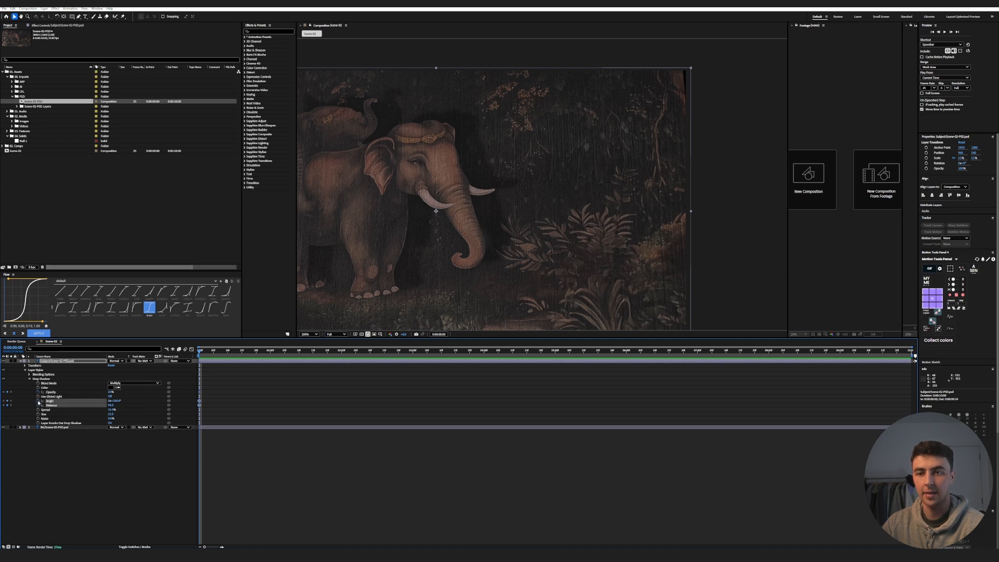
{"action": "left_click", "coordinate": [38, 415]}
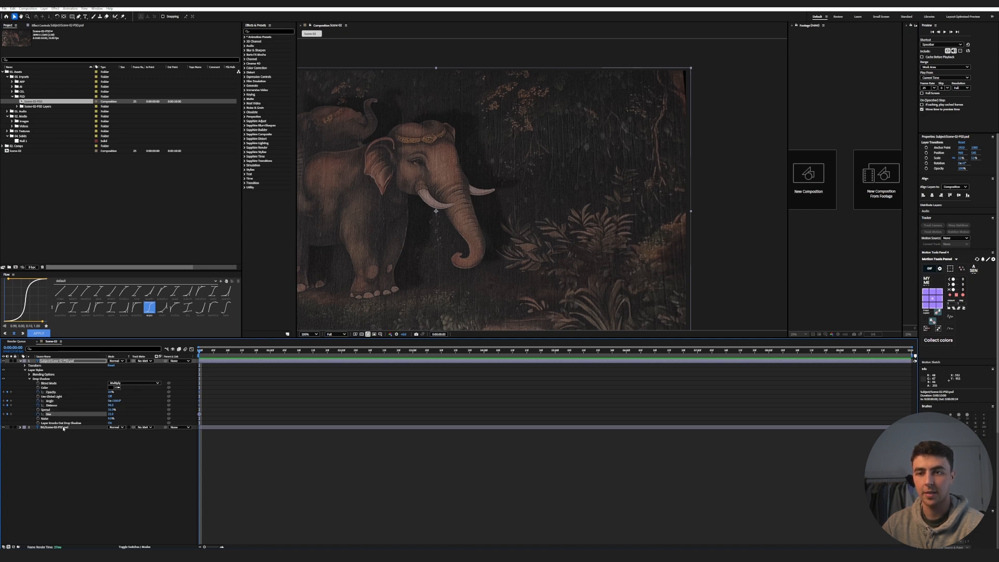
- Keyframe a new drop shadow angle and distance at 4 seconds, and preview the shadow animation
{"action": "key", "text": "space"}
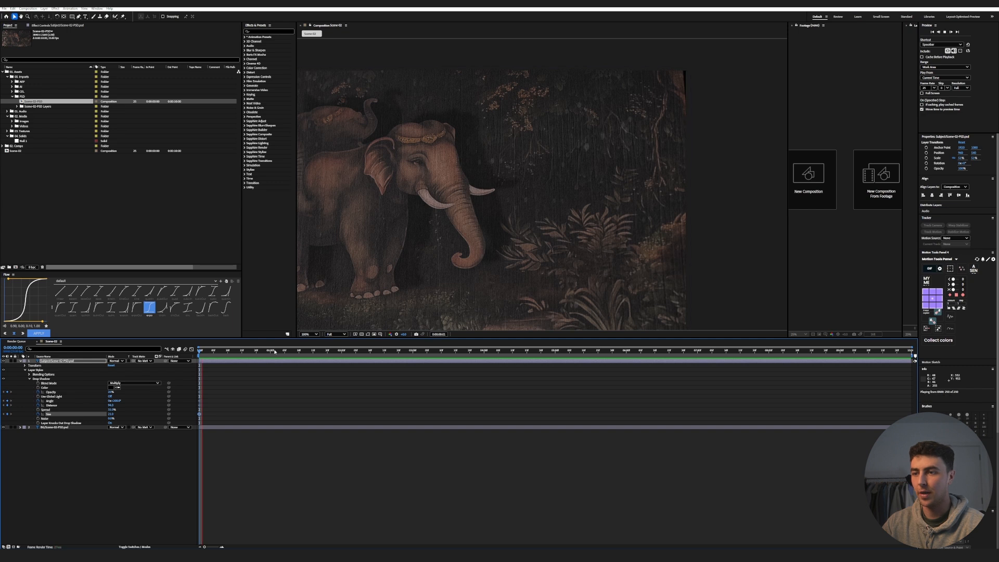
{"action": "left_click_drag", "start_coordinate": [338, 355], "coordinate": [486, 363]}
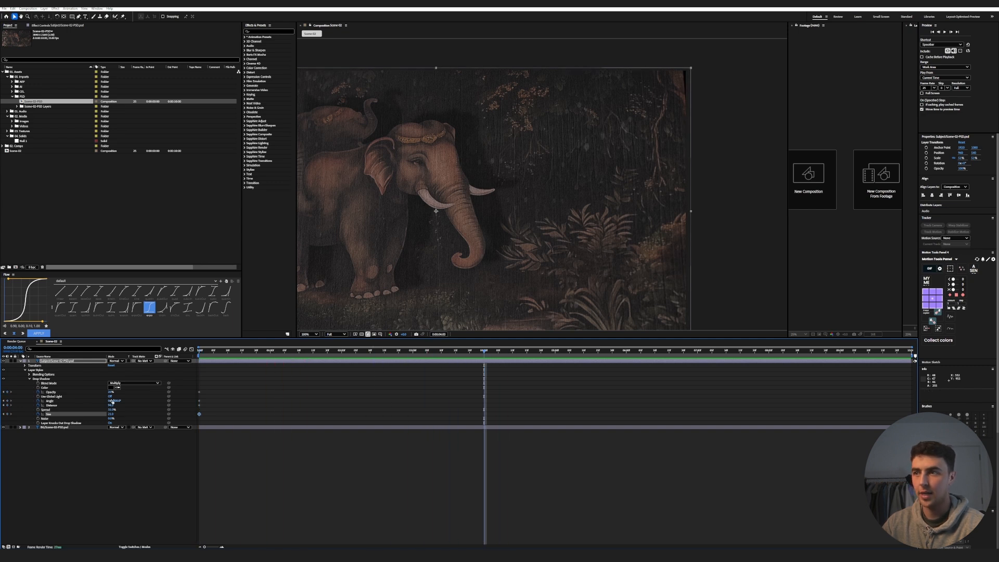
{"action": "left_click_drag", "start_coordinate": [118, 402], "coordinate": [121, 402]}
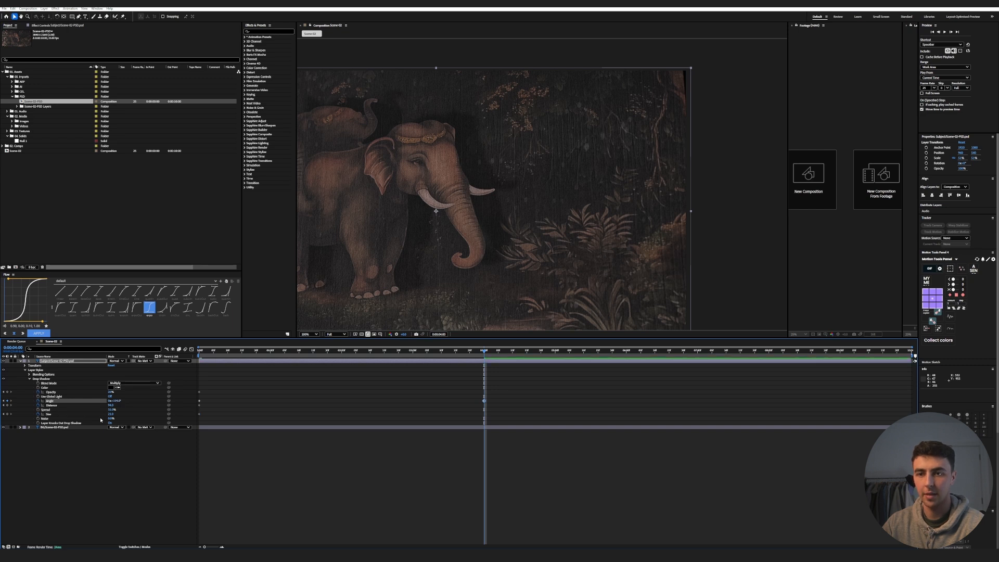
{"action": "left_click_drag", "start_coordinate": [110, 405], "coordinate": [133, 405]}
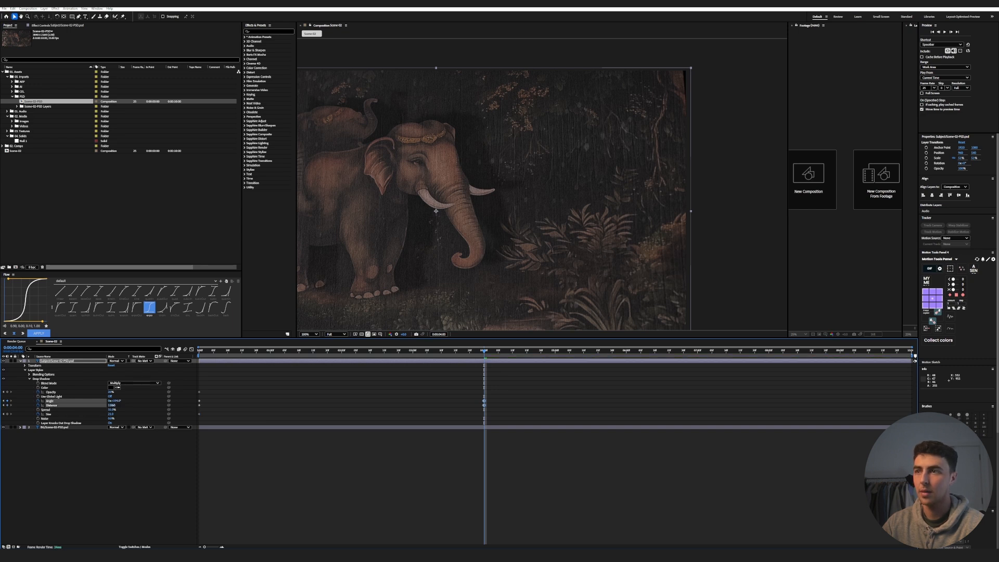
{"action": "key", "text": "space"}
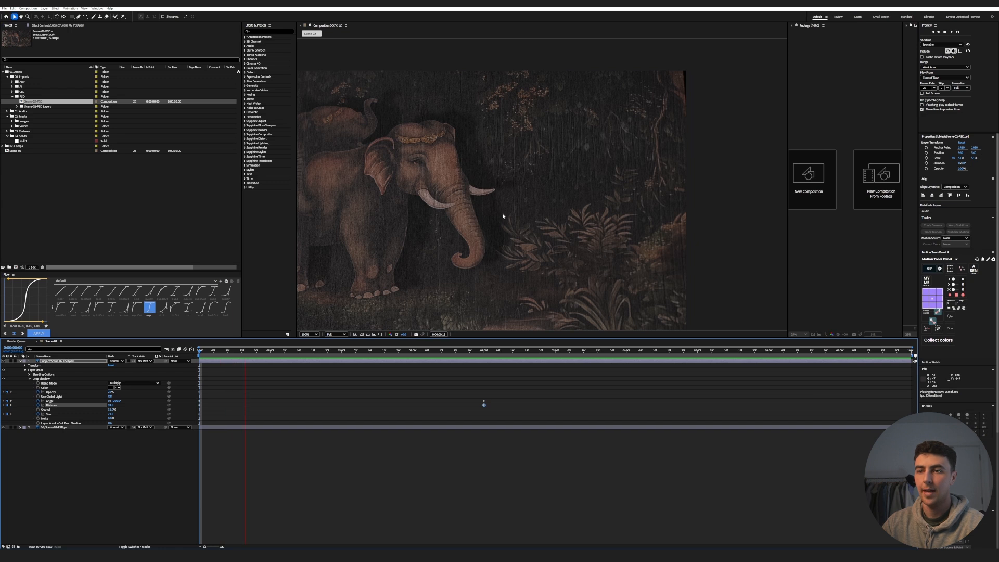
{"action": "key", "text": "space"}
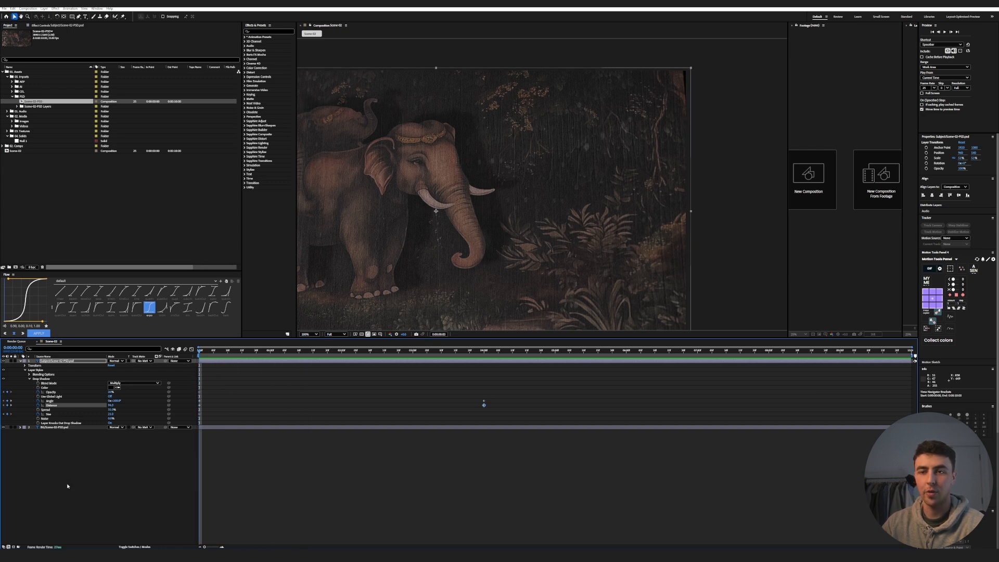
- Select the Subject and BG layers and parent them both to a new null
{"action": "left_click_drag", "start_coordinate": [69, 482], "coordinate": [17, 367]}
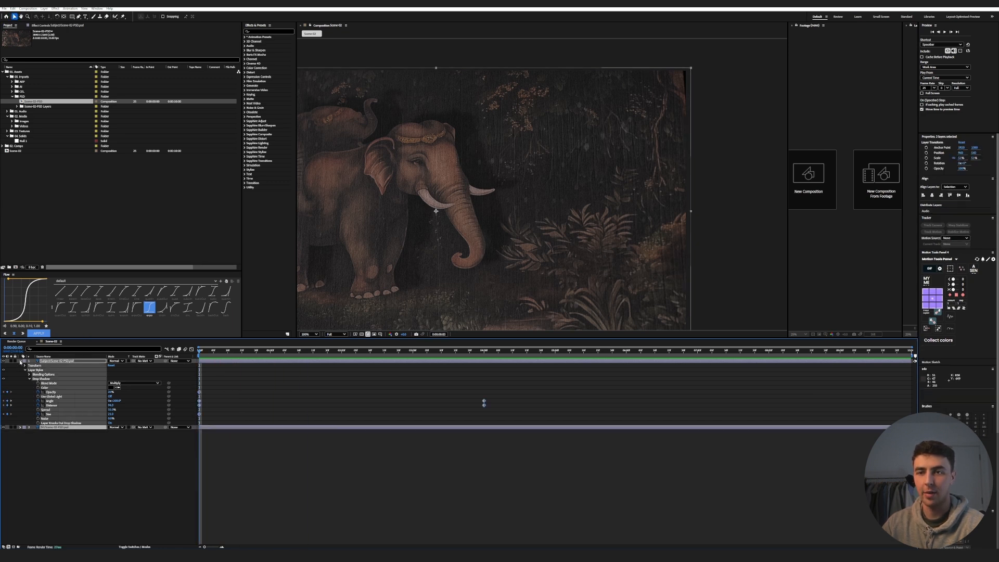
{"action": "left_click", "coordinate": [21, 362]}
{"action": "scroll", "coordinate": [605, 234], "scroll_direction": "down", "scroll_amount": 2}
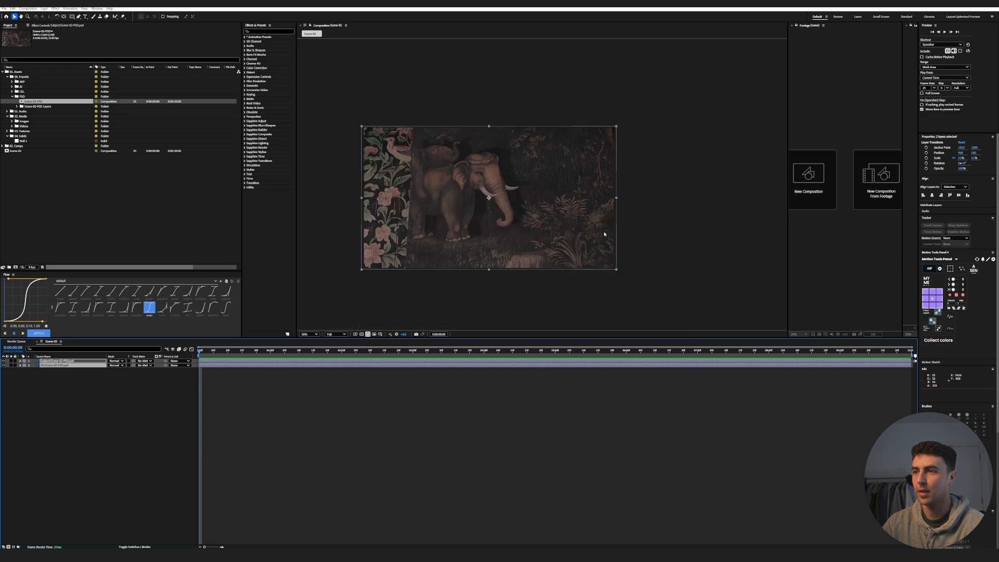
{"action": "scroll", "coordinate": [466, 218], "scroll_direction": "up", "scroll_amount": 3}
{"action": "scroll", "coordinate": [484, 241], "scroll_direction": "down", "scroll_amount": 3}
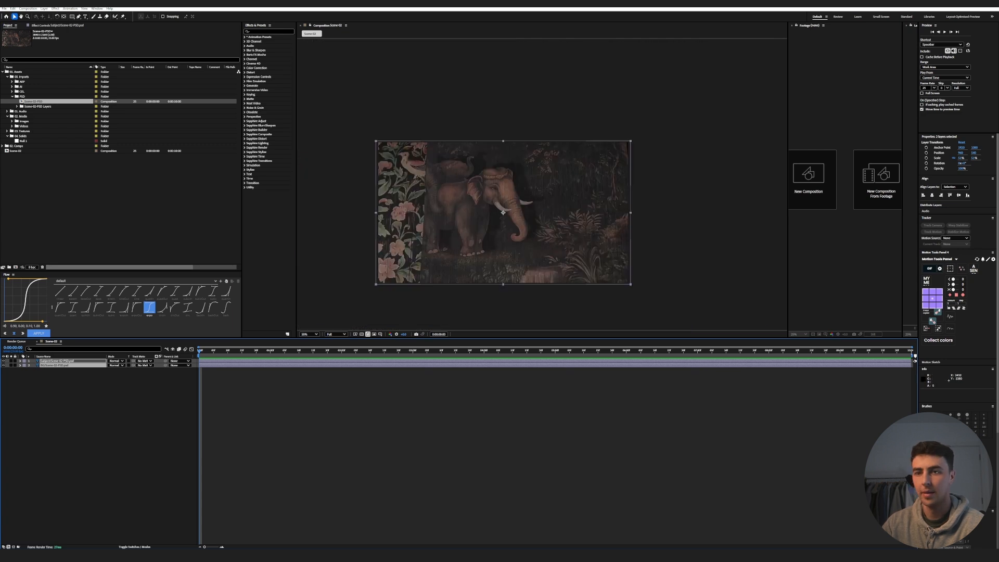
{"action": "left_click", "coordinate": [955, 269]}
- Animate the null's scale from 100% at the start to a larger scale at 4 seconds
{"action": "key", "text": "s"}
{"action": "left_click_drag", "start_coordinate": [233, 354], "coordinate": [485, 353]}
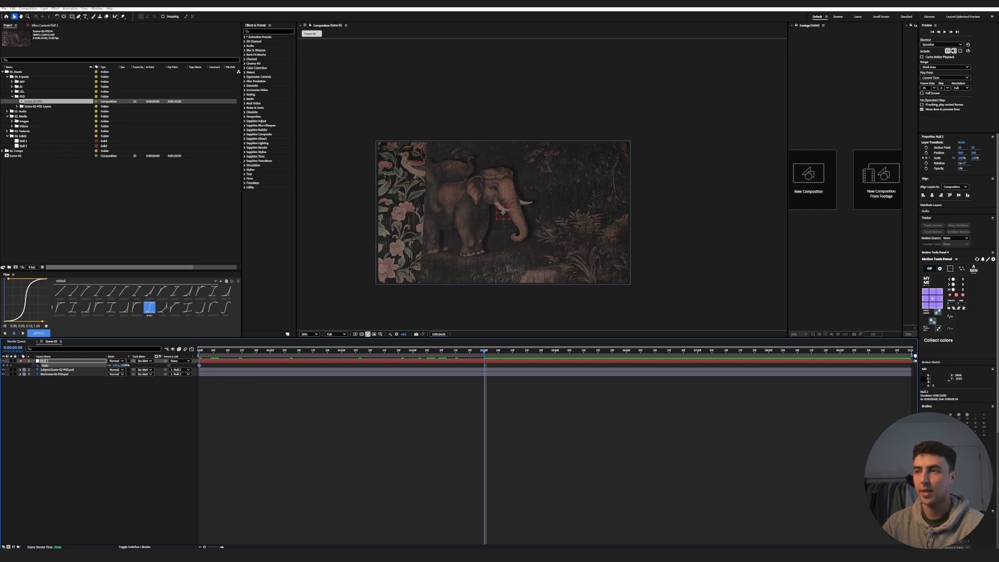
{"action": "left_click_drag", "start_coordinate": [127, 365], "coordinate": [132, 365]}
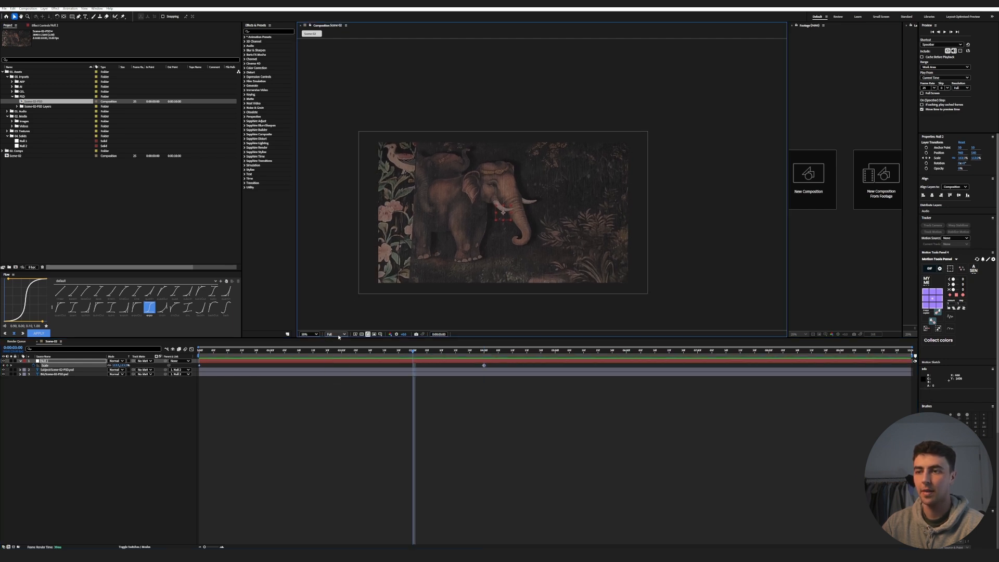
- Fit the composition in the viewer, preview the slow zoom from the start, and go to the 4-second mark
{"action": "left_click", "coordinate": [310, 334]}
{"action": "left_click", "coordinate": [308, 351]}
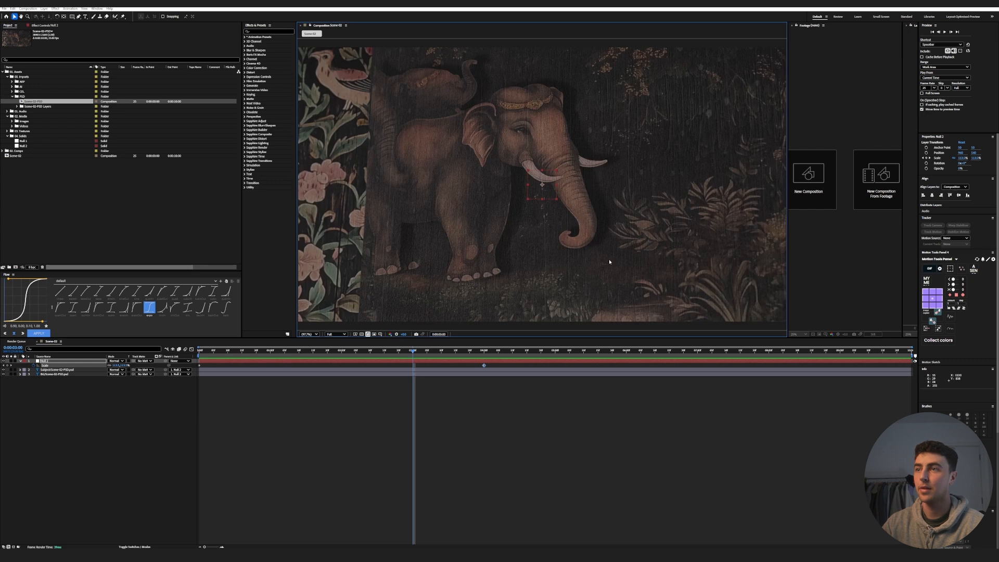
{"action": "scroll", "coordinate": [490, 221], "scroll_direction": "down", "scroll_amount": 1}
{"action": "scroll", "coordinate": [539, 219], "scroll_direction": "up", "scroll_amount": 1}
{"action": "key", "text": "Home"}
{"action": "key", "text": "space"}
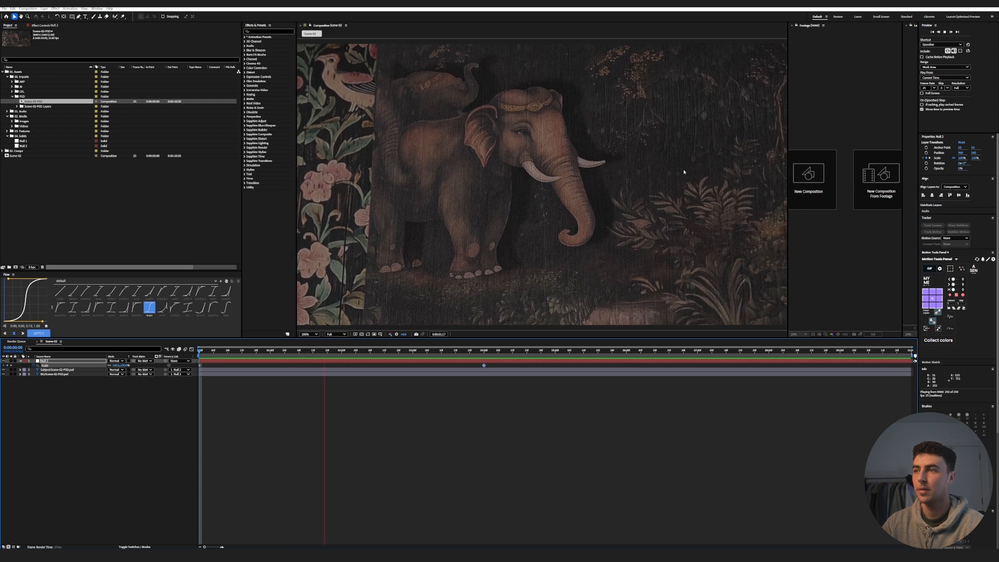
{"action": "left_click", "coordinate": [483, 352]}
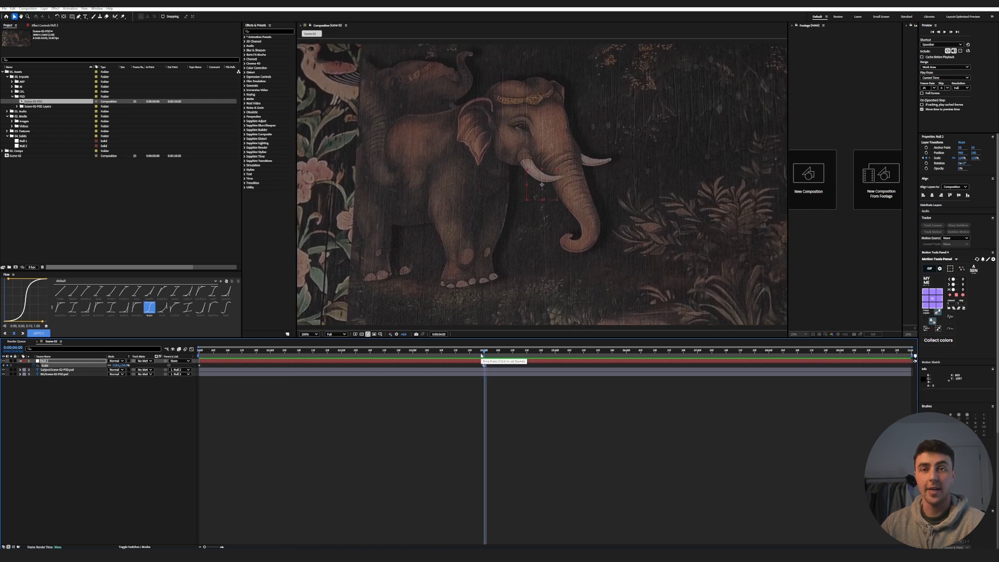
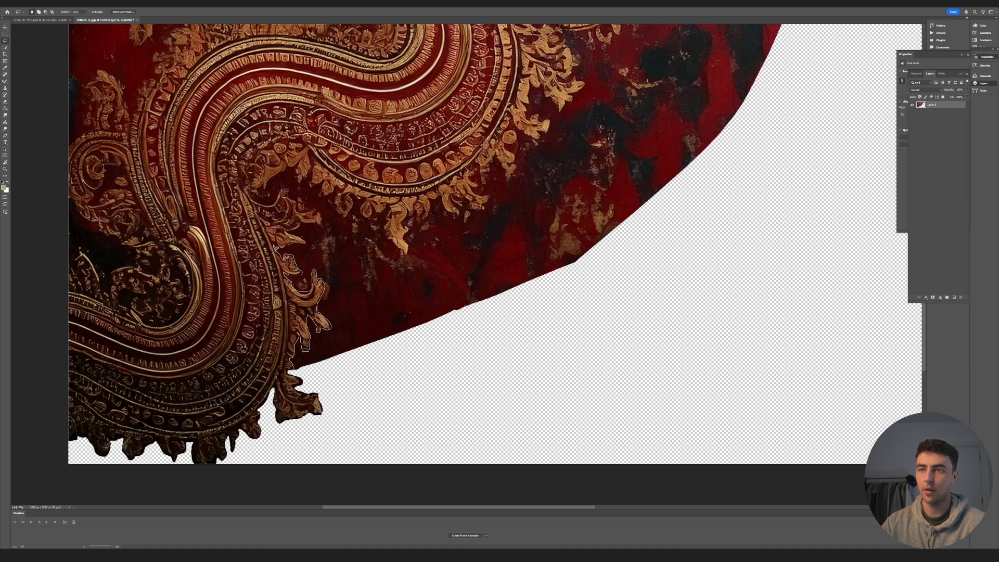
- Lasso and delete the red background around the ornament's lower fringe and beneath its middle curve
{"action": "mouse_move", "coordinate": [318, 215]}
{"action": "left_mouse_down"}
{"action": "mouse_move", "coordinate": [359, 214]}
{"action": "mouse_move", "coordinate": [294, 372]}
{"action": "left_mouse_up"}
{"action": "key", "text": "Delete"}
{"action": "scroll", "coordinate": [422, 214], "scroll_direction": "up", "scroll_amount": 1, "text": "alt"}
{"action": "mouse_move", "coordinate": [403, 214]}
{"action": "left_mouse_down"}
{"action": "mouse_move", "coordinate": [474, 156]}
{"action": "mouse_move", "coordinate": [372, 239]}
{"action": "left_mouse_up"}
{"action": "key", "text": "Delete"}
{"action": "left_click_drag", "start_coordinate": [353, 342], "coordinate": [351, 306]}
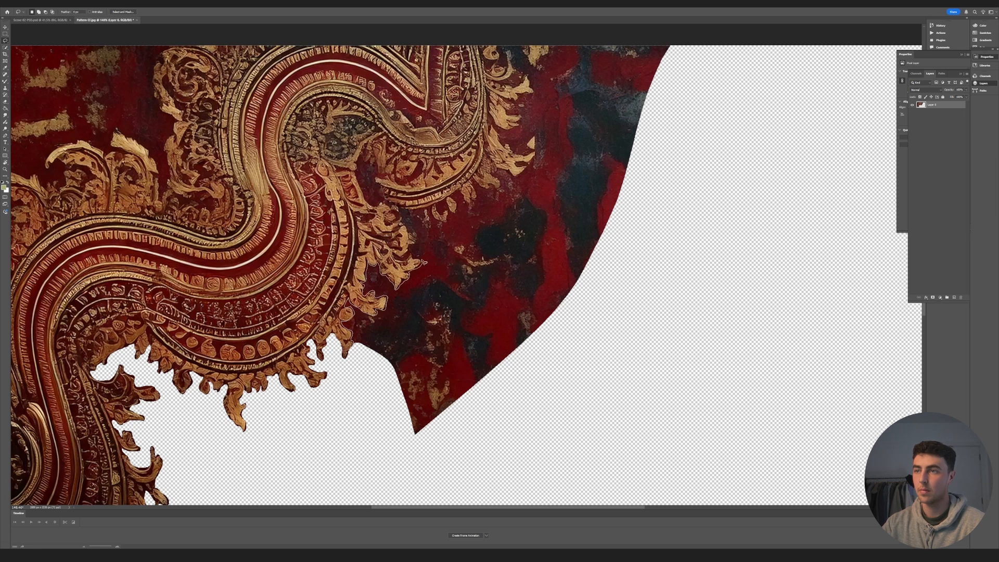
- Lasso and delete the remaining red background outside the ornament's upper-right fringe
{"action": "left_click_drag", "start_coordinate": [423, 262], "coordinate": [361, 358]}
{"action": "key", "text": "Delete"}
{"action": "scroll", "coordinate": [375, 338], "scroll_direction": "down", "scroll_amount": 8, "text": "alt"}
{"action": "scroll", "coordinate": [442, 261], "scroll_direction": "up", "scroll_amount": 8, "text": "alt"}
{"action": "mouse_move", "coordinate": [379, 244]}
{"action": "left_mouse_down"}
{"action": "mouse_move", "coordinate": [329, 347]}
{"action": "mouse_move", "coordinate": [469, 180]}
{"action": "left_mouse_up"}
{"action": "key", "text": "Delete"}
{"action": "scroll", "coordinate": [464, 304], "scroll_direction": "down", "scroll_amount": 10, "text": "alt"}
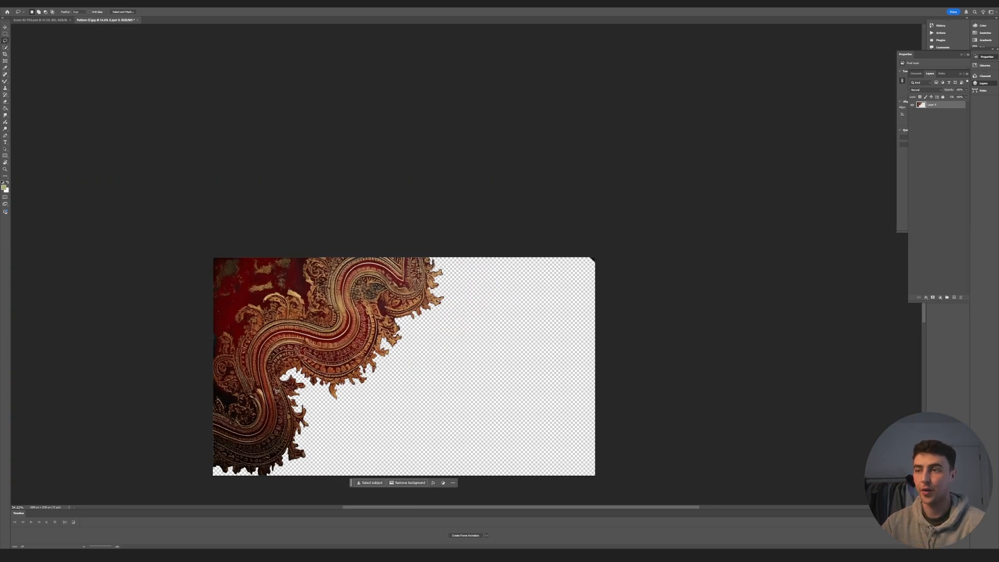
- Clean away the small background remnant between the ornament's upper-right tips and clear the selection
{"action": "scroll", "coordinate": [446, 323], "scroll_direction": "up", "scroll_amount": 8, "text": "alt"}
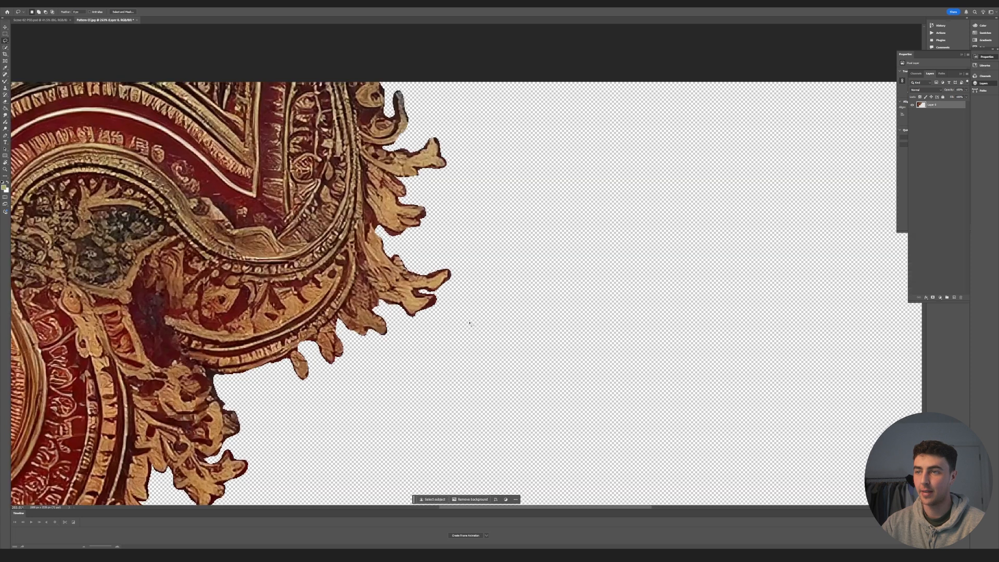
{"action": "left_click_drag", "start_coordinate": [422, 292], "coordinate": [421, 291]}
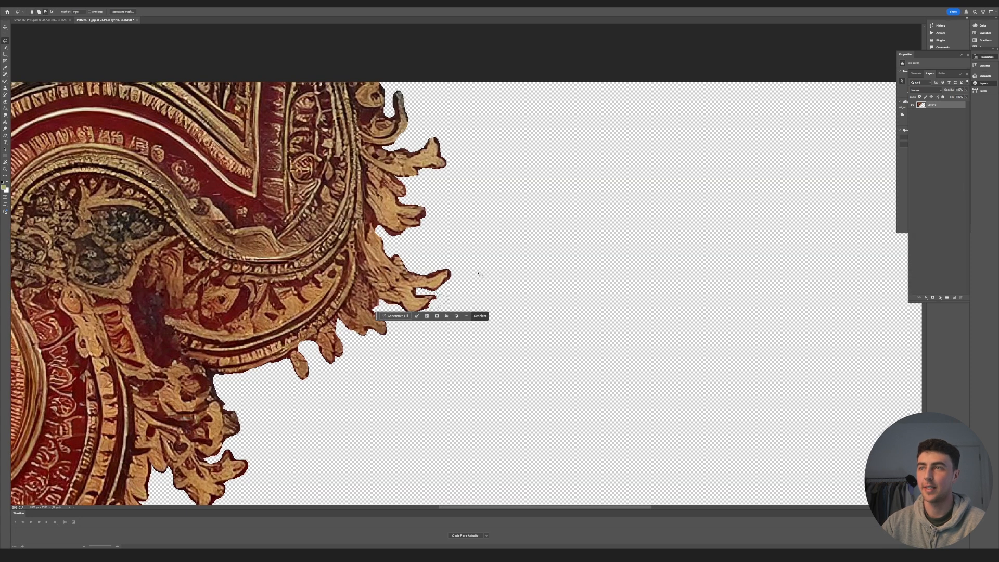
{"action": "scroll", "coordinate": [573, 238], "scroll_direction": "down", "scroll_amount": 6, "text": "alt"}
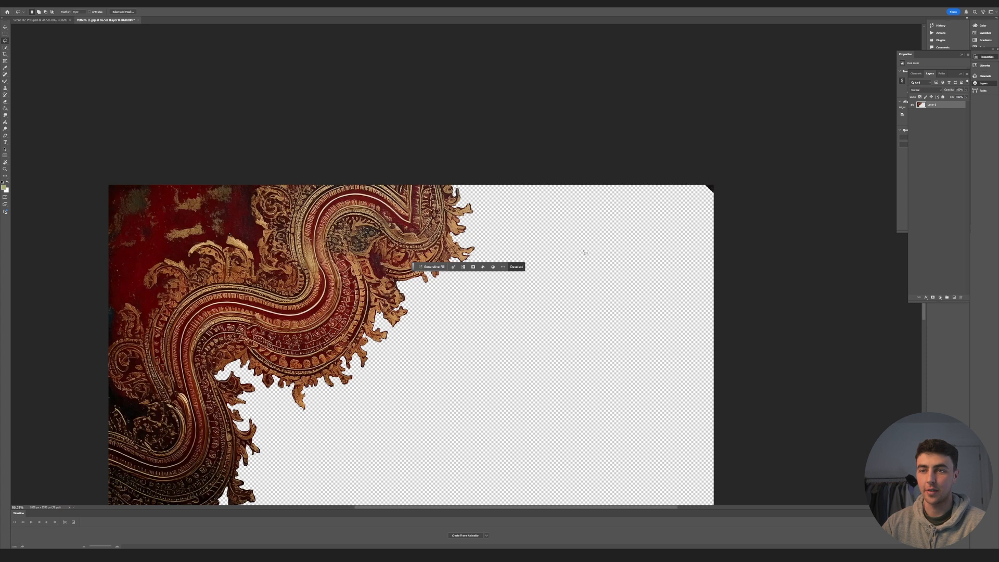
{"action": "key", "text": "ctrl+d"}
{"action": "scroll", "coordinate": [356, 372], "scroll_direction": "down", "scroll_amount": 3, "text": "alt"}
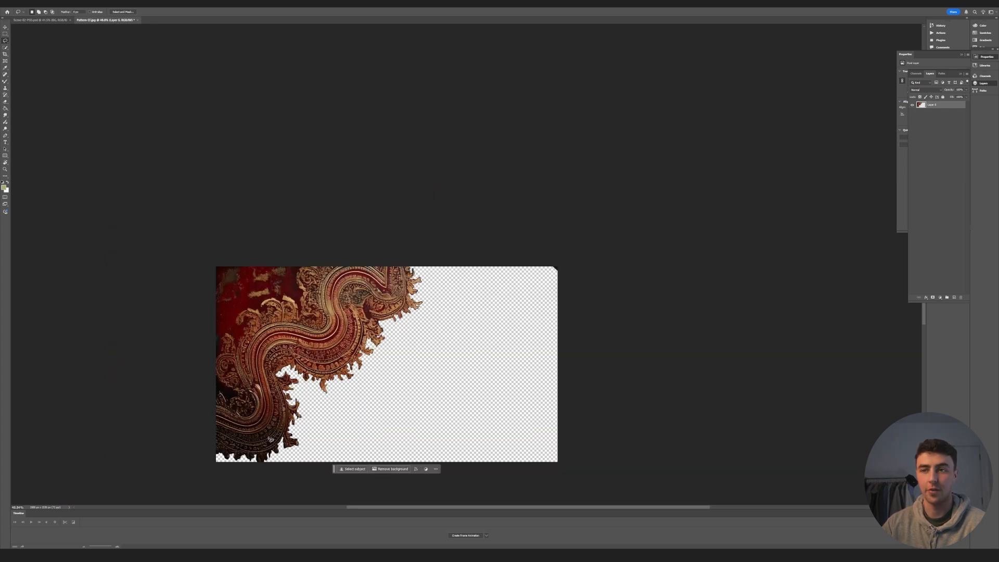
- Increase the canvas height to 3072 pixels, keeping the artwork anchored at the centre
{"action": "key", "text": "c"}
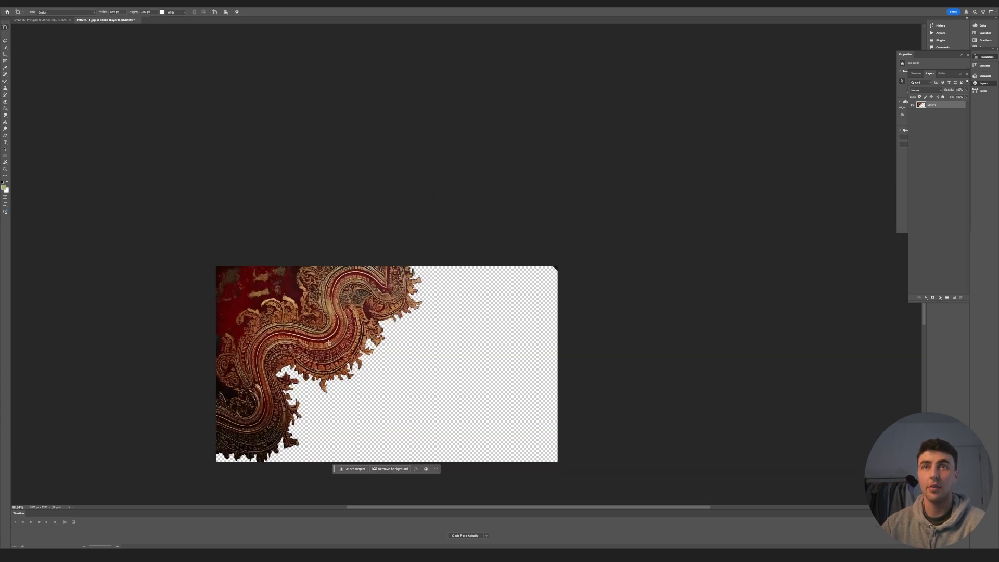
{"action": "left_click", "coordinate": [29, 4]}
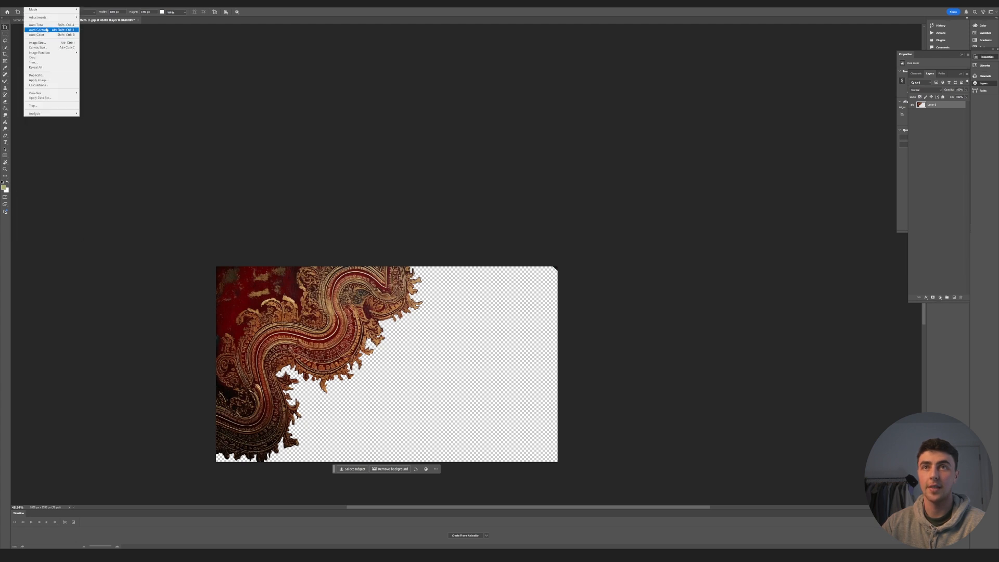
{"action": "left_click", "coordinate": [46, 47]}
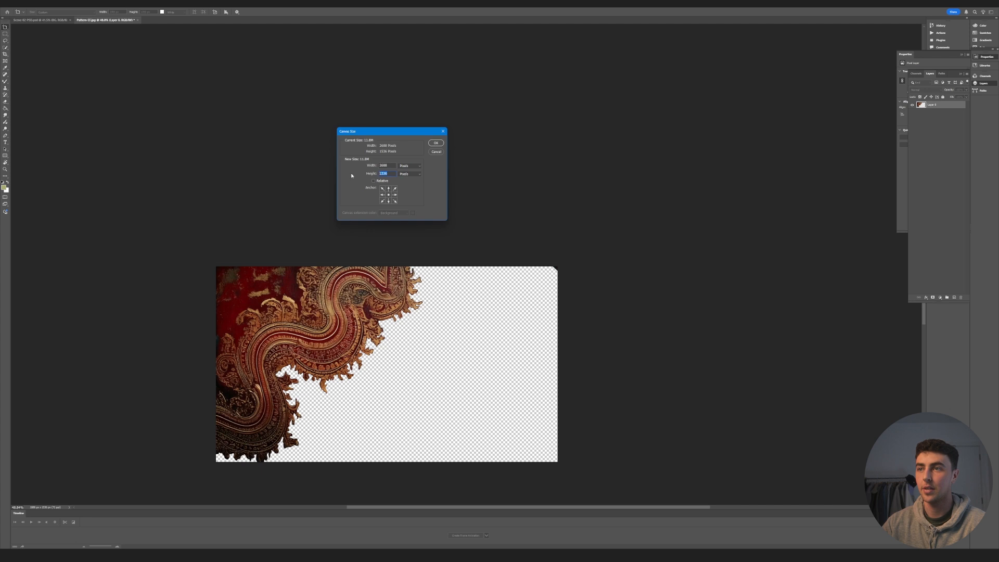
{"action": "left_click", "coordinate": [393, 174]}
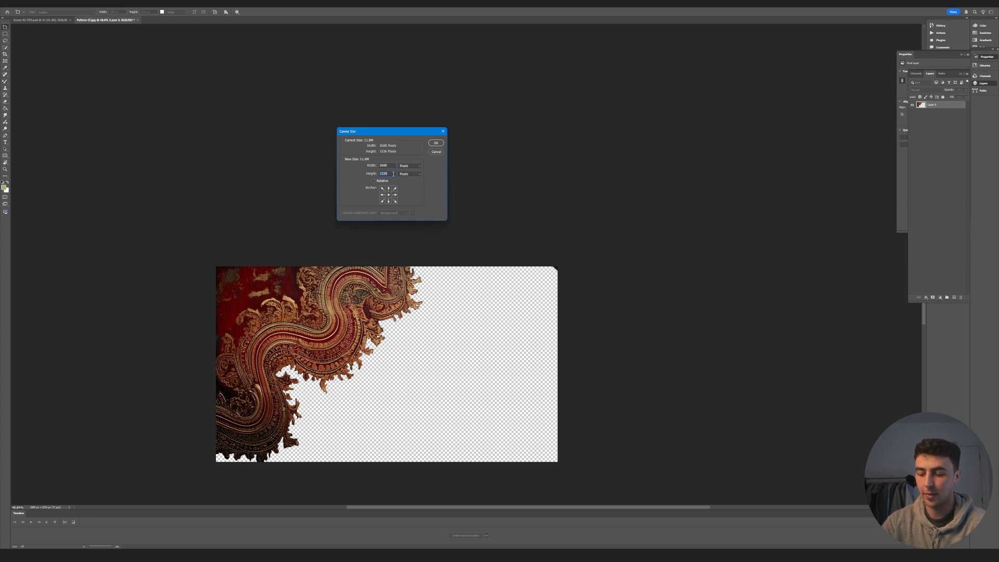
{"action": "left_click", "coordinate": [436, 144]}
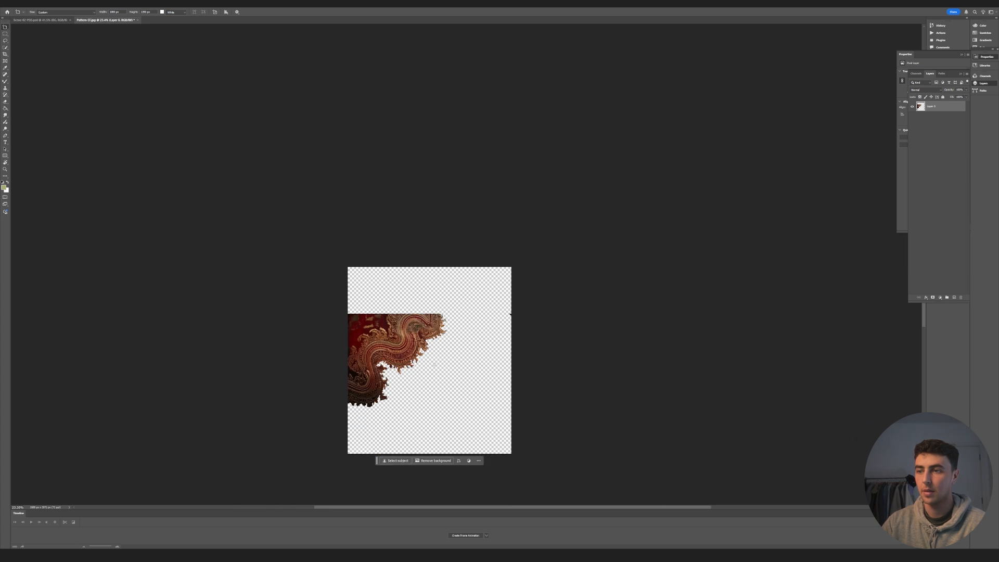
- Lasso and delete the leftover dark corner fragment at the canvas's right edge
{"action": "scroll", "coordinate": [433, 386], "scroll_direction": "up", "scroll_amount": 3, "text": "alt"}
{"action": "key", "text": "l"}
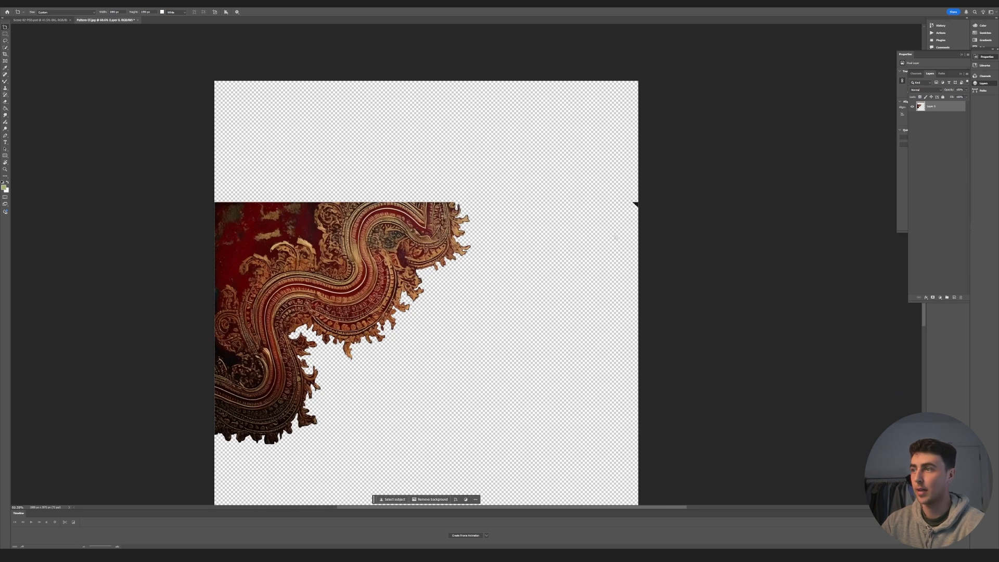
{"action": "mouse_move", "coordinate": [650, 191]}
{"action": "left_mouse_down"}
{"action": "mouse_move", "coordinate": [664, 202]}
{"action": "mouse_move", "coordinate": [660, 194]}
{"action": "left_mouse_up"}
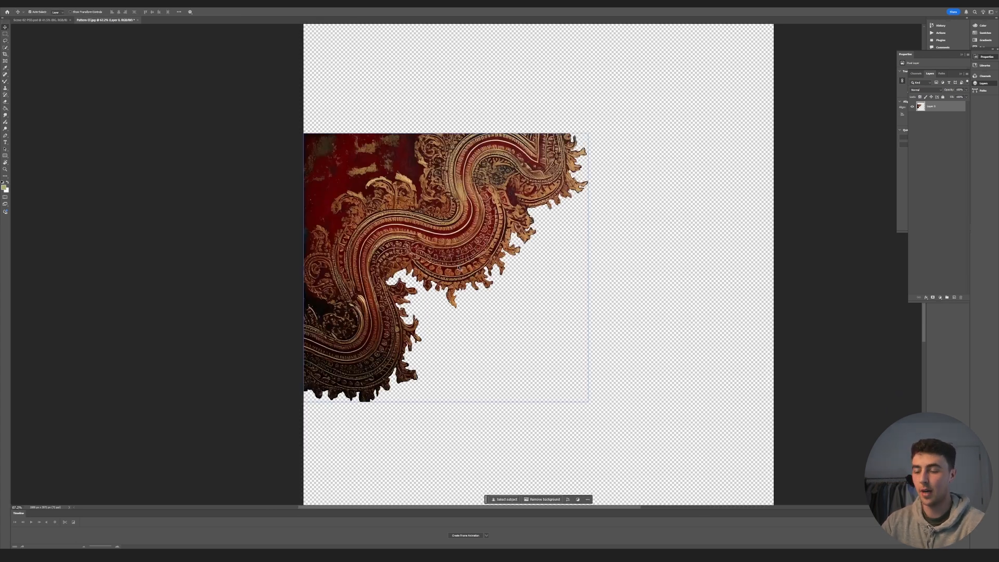
- Lasso and delete the red background above and to the left of the ornament so only the scroll pattern remains
{"action": "key", "text": "l"}
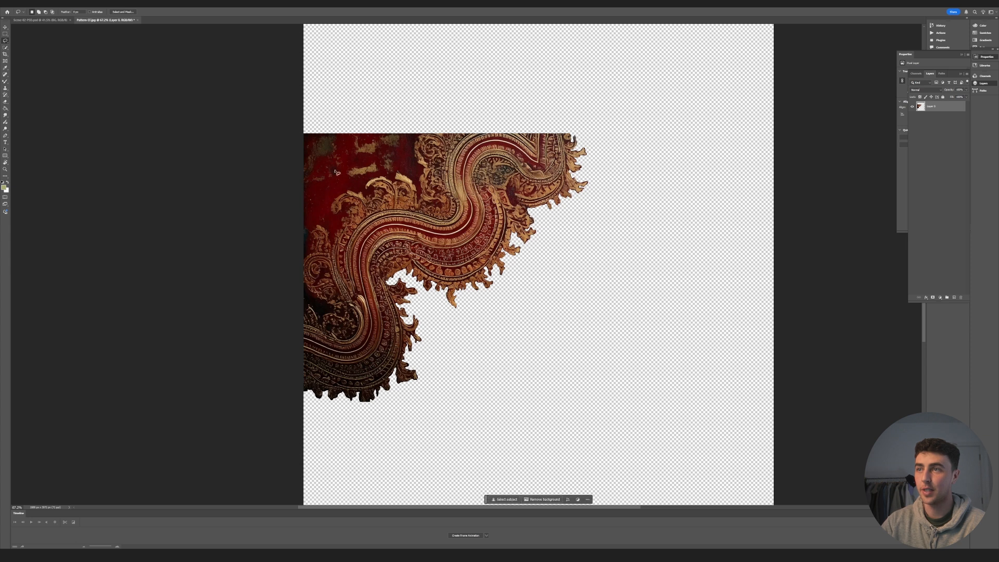
{"action": "scroll", "coordinate": [390, 141], "scroll_direction": "up", "scroll_amount": 2, "text": "alt"}
{"action": "left_click_drag", "start_coordinate": [444, 127], "coordinate": [436, 130]}
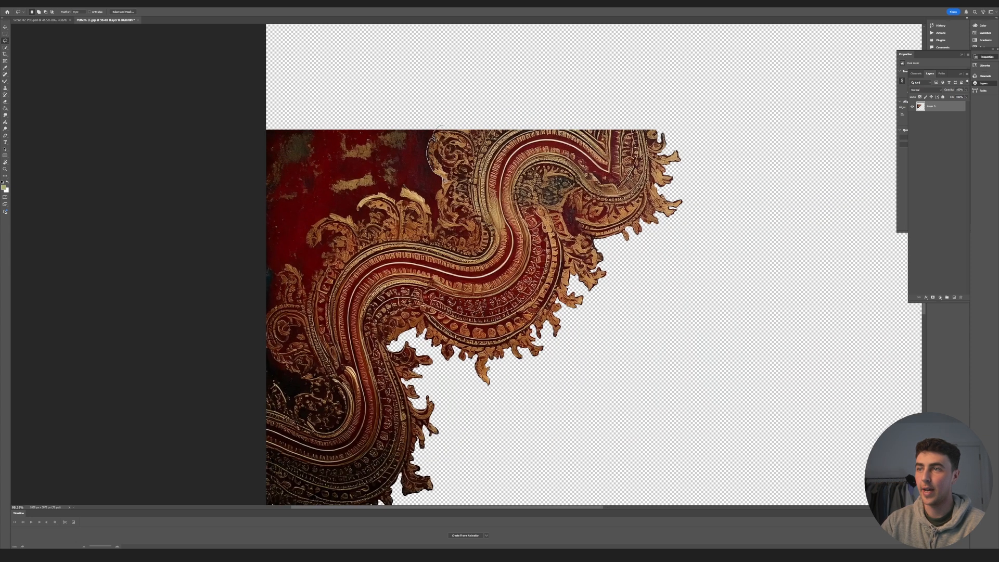
{"action": "mouse_move", "coordinate": [369, 196]}
{"action": "left_mouse_down"}
{"action": "mouse_move", "coordinate": [307, 289]}
{"action": "mouse_move", "coordinate": [417, 109]}
{"action": "left_mouse_up"}
{"action": "key", "text": "Delete"}
{"action": "key", "text": "ctrl+d"}
{"action": "scroll", "coordinate": [417, 109], "scroll_direction": "down", "scroll_amount": 6, "text": "alt"}
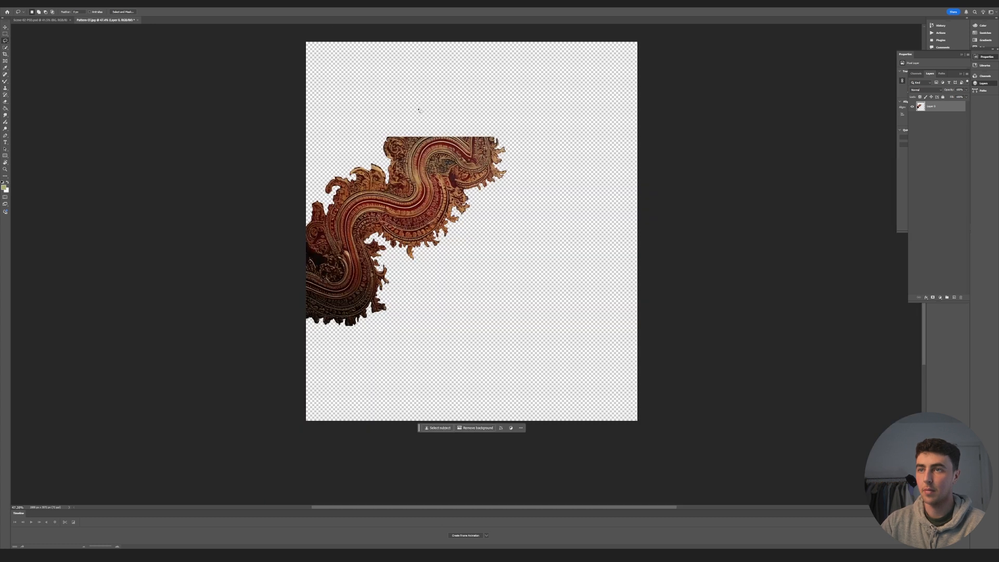
{"action": "scroll", "coordinate": [319, 293], "scroll_direction": "up", "scroll_amount": 9, "text": "alt"}
{"action": "left_click_drag", "start_coordinate": [282, 182], "coordinate": [283, 185]}
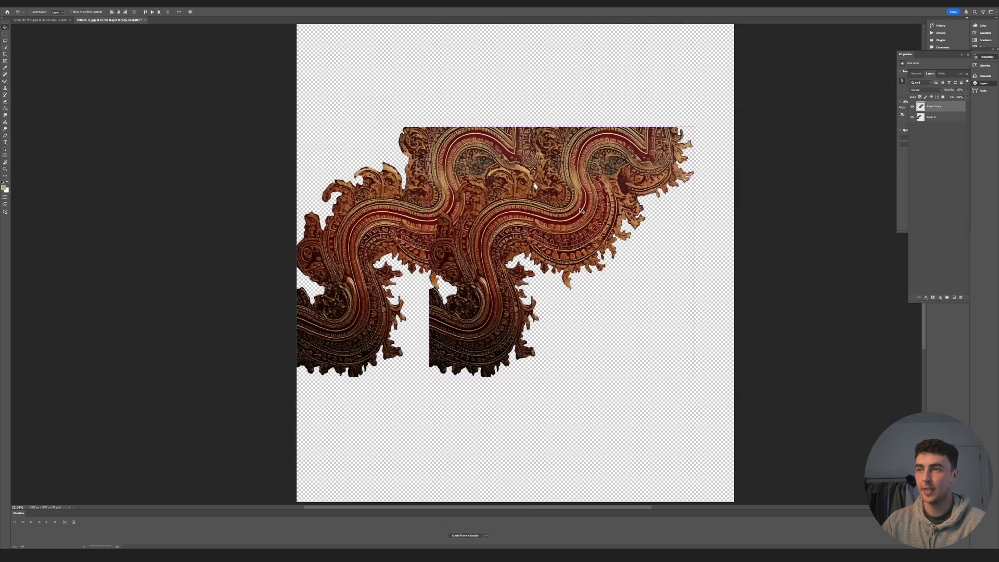
- Undo the first duplicate, copy the ornament layer again, flip the copy horizontally and place it as the right half
{"action": "key", "text": "ctrl+z"}
{"action": "key", "text": "ctrl+z"}
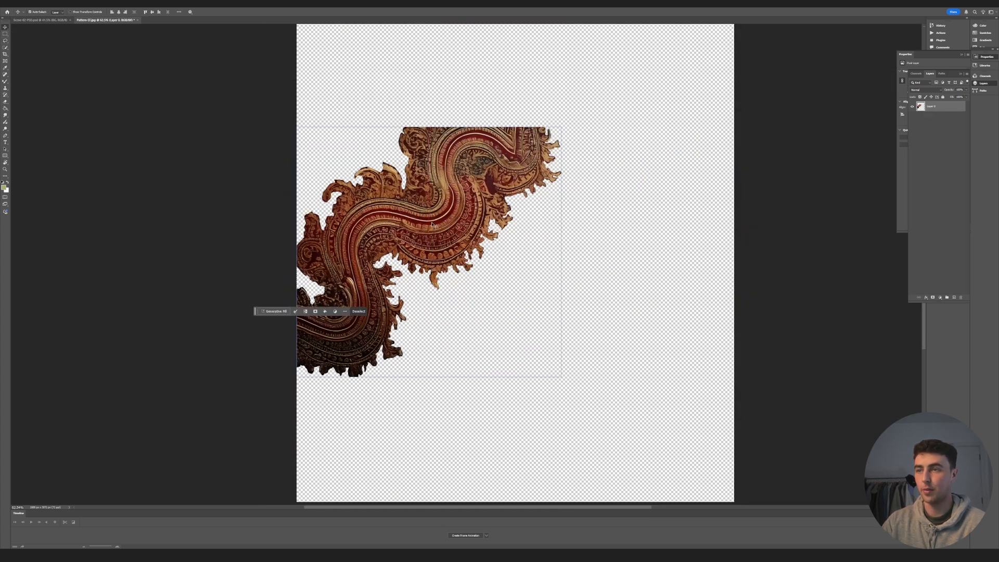
{"action": "left_click_drag", "start_coordinate": [419, 223], "coordinate": [531, 224], "text": "alt"}
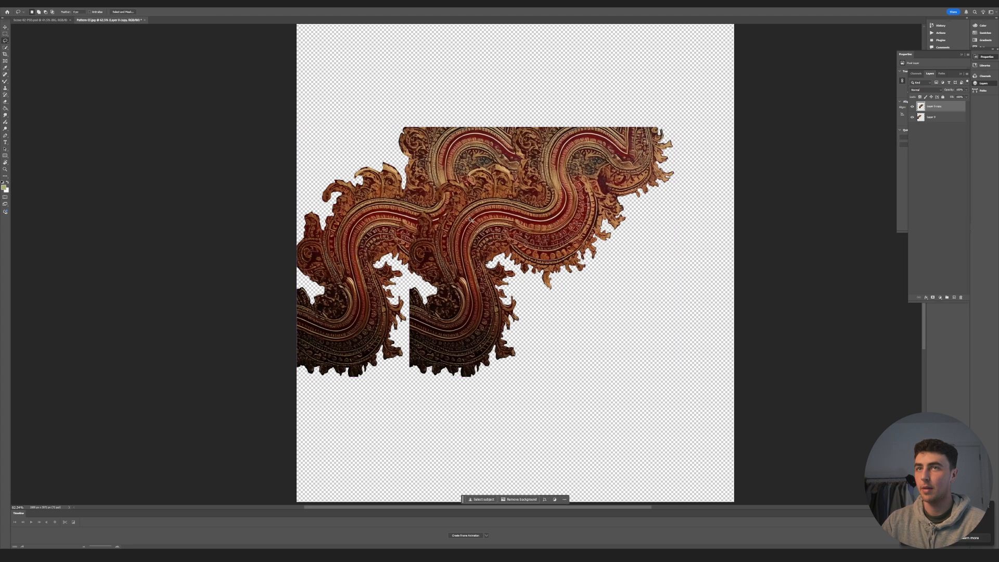
{"action": "left_click", "coordinate": [21, 4]}
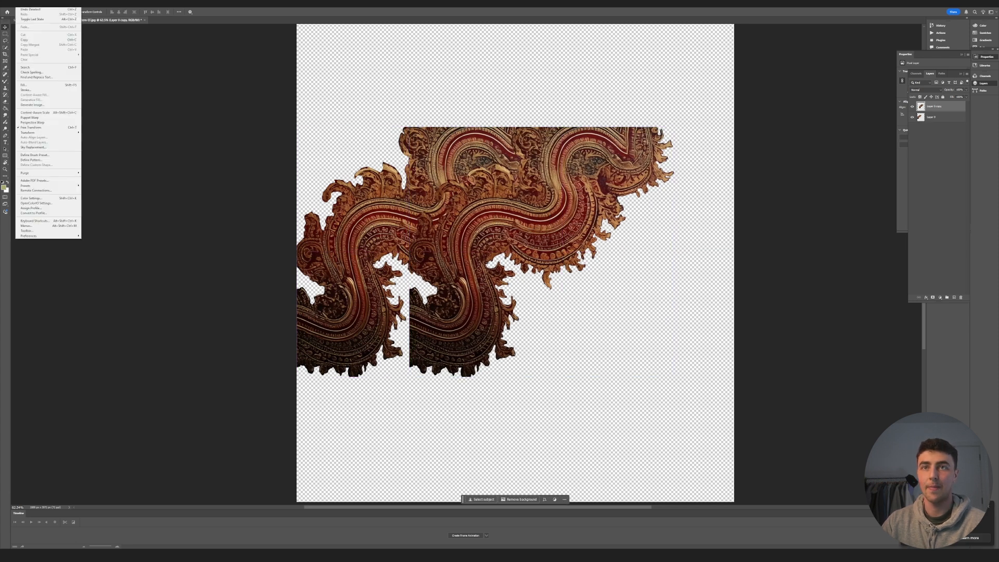
{"action": "mouse_move", "coordinate": [31, 133]}
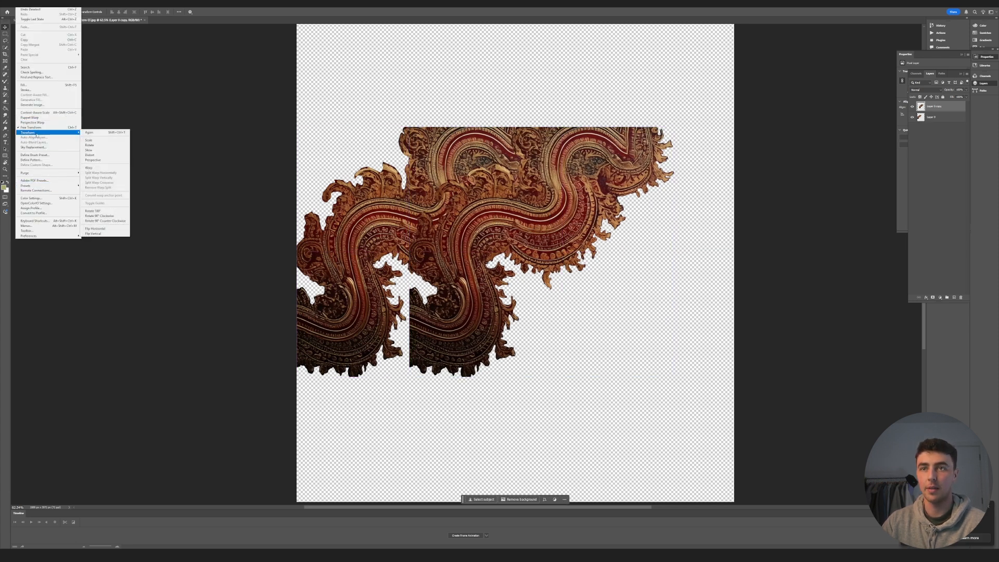
{"action": "left_click", "coordinate": [104, 229]}
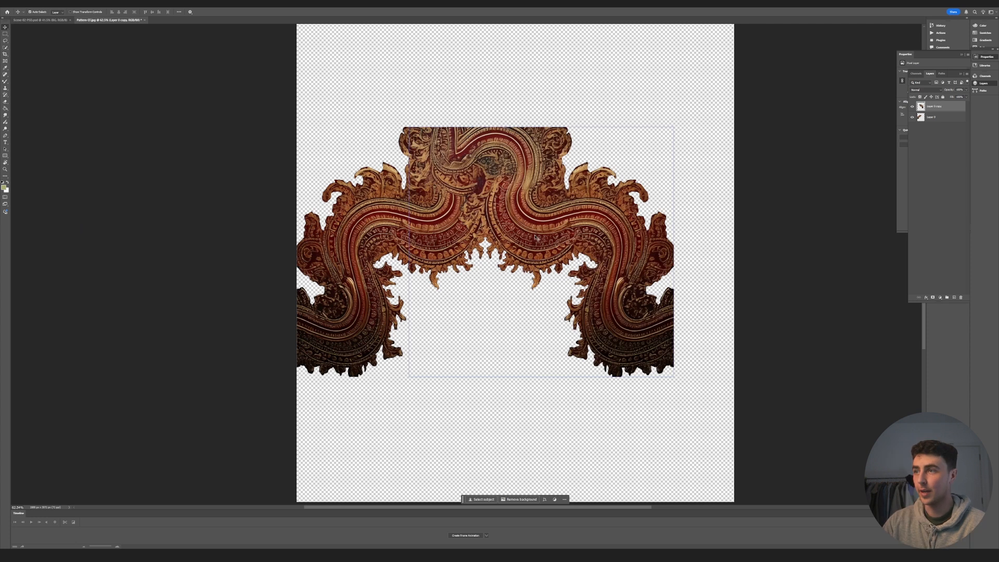
{"action": "left_click_drag", "start_coordinate": [536, 233], "coordinate": [604, 249]}
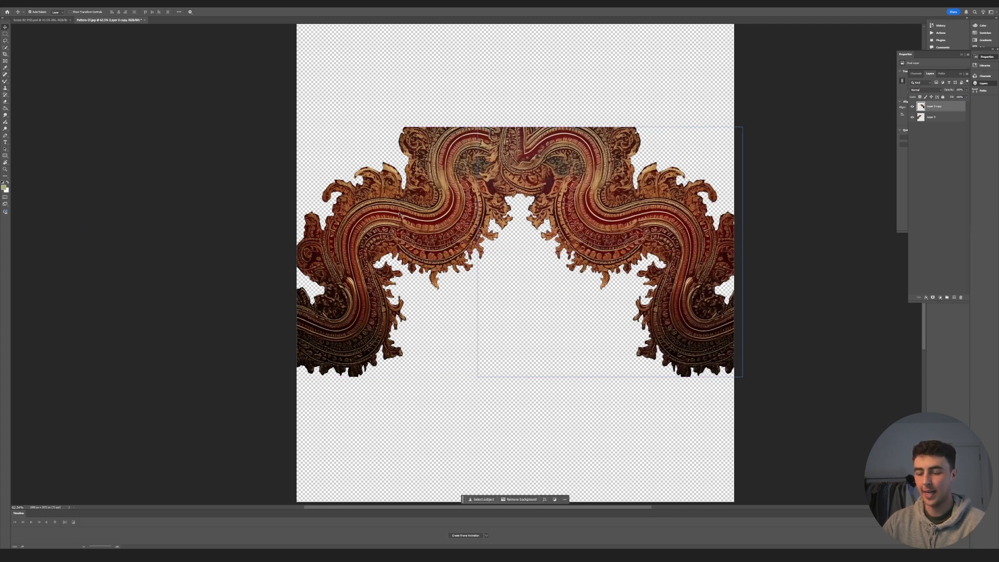
- Scale the mirrored ornament halves down slightly and line them up so they meet at the centre as one arch
{"action": "key", "text": "ctrl+t"}
{"action": "left_click_drag", "start_coordinate": [512, 379], "coordinate": [512, 354]}
{"action": "key", "text": "Return"}
{"action": "scroll", "coordinate": [464, 214], "scroll_direction": "down", "scroll_amount": 5, "text": "alt"}
{"action": "left_click", "coordinate": [694, 200]}
{"action": "scroll", "coordinate": [488, 227], "scroll_direction": "up", "scroll_amount": 5, "text": "alt"}
{"action": "left_click", "coordinate": [426, 227]}
{"action": "left_click_drag", "start_coordinate": [427, 227], "coordinate": [424, 227]}
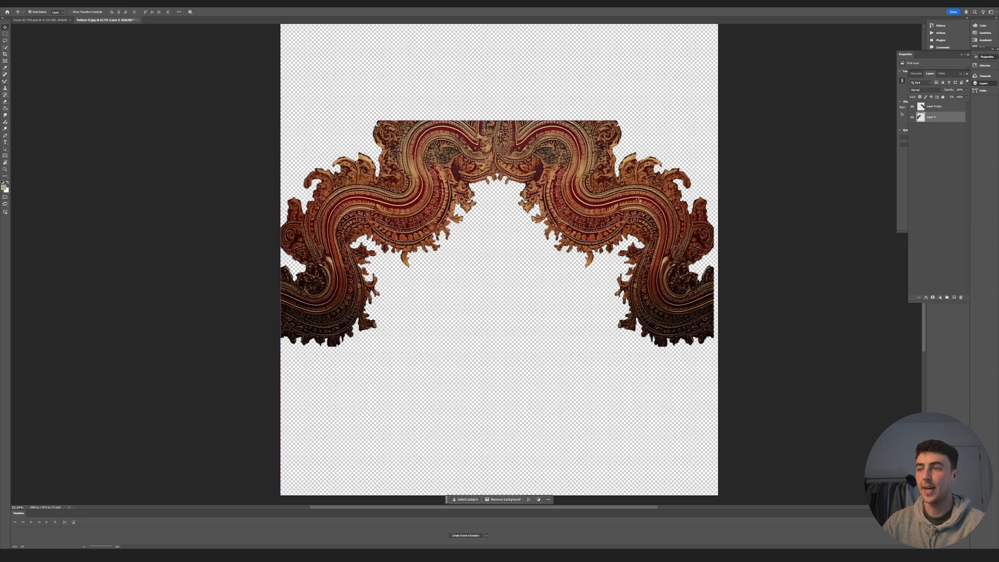
{"action": "scroll", "coordinate": [432, 229], "scroll_direction": "down", "scroll_amount": 5, "text": "alt"}
{"action": "scroll", "coordinate": [432, 229], "scroll_direction": "up", "scroll_amount": 5, "text": "alt"}
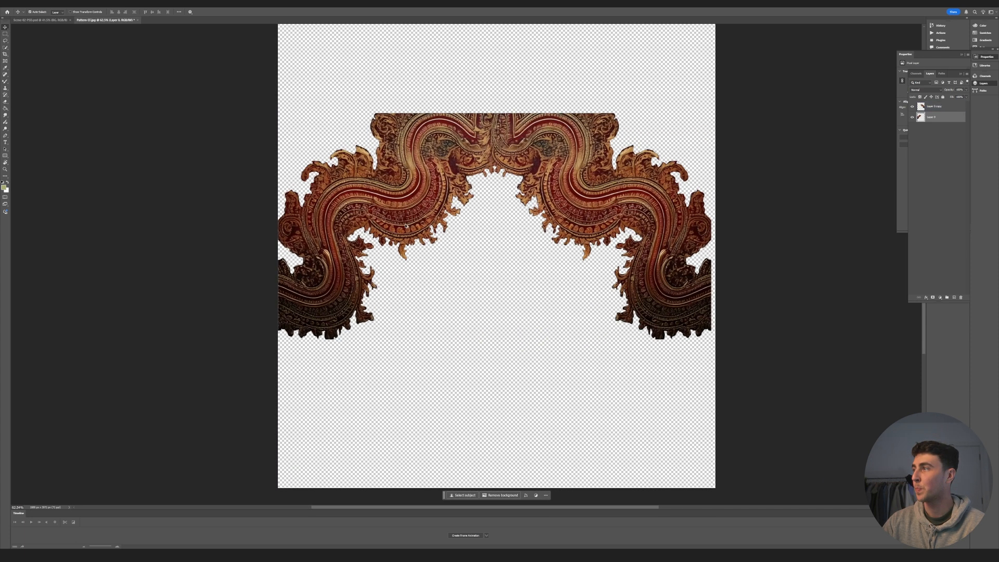
- Group the two ornament layers and name the group Top
{"action": "left_click", "coordinate": [937, 106], "text": "shift"}
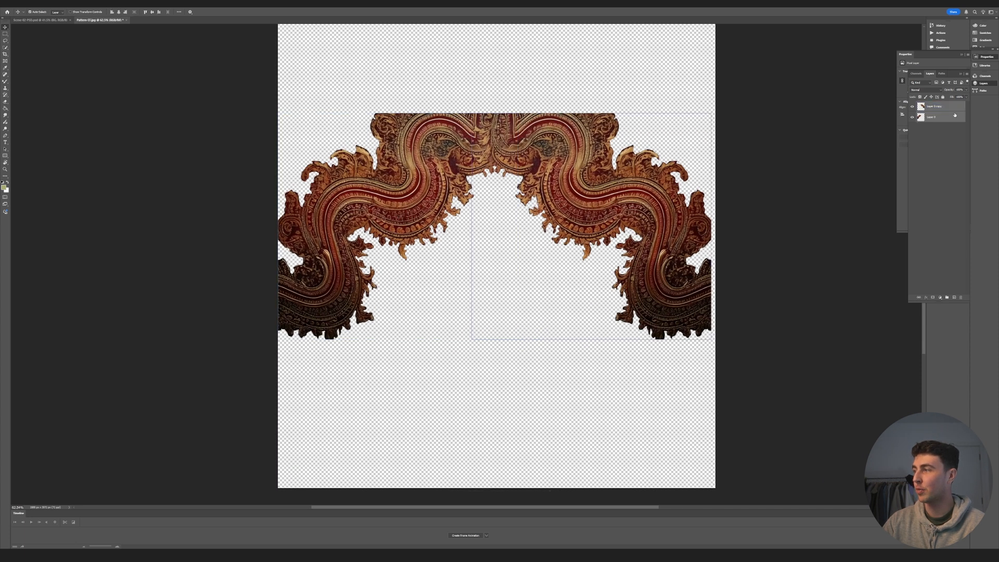
{"action": "left_click", "coordinate": [948, 298]}
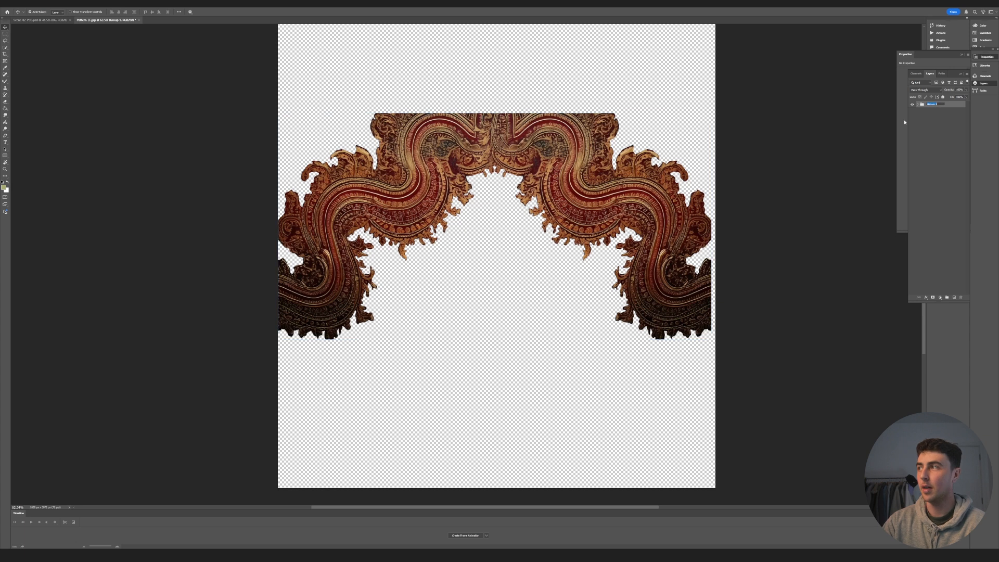
{"action": "type", "text": "Top"}
{"action": "key", "text": "Return"}
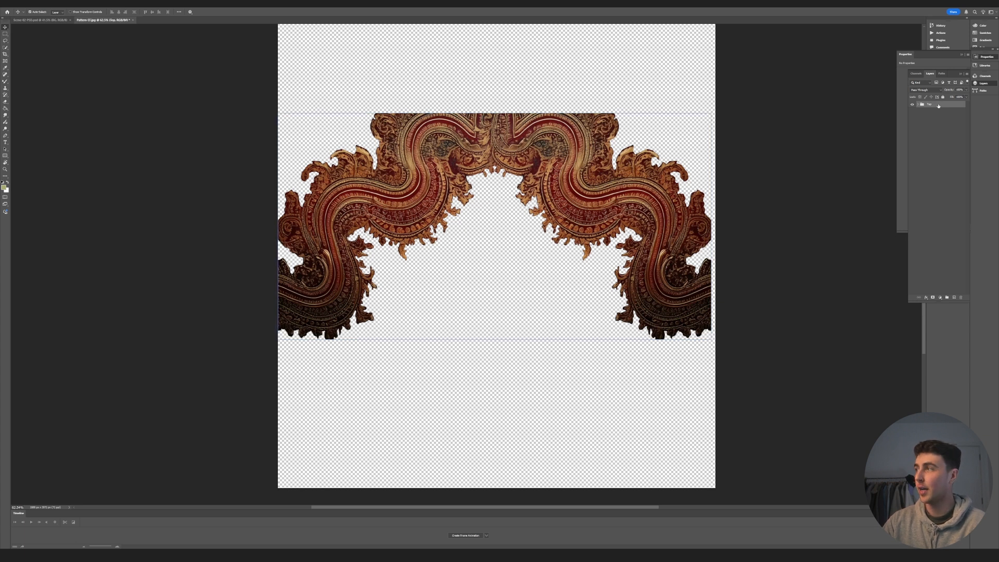
- Duplicate the Top group, name the lower copy Bottom, and flip it vertically
{"action": "key", "text": "ctrl+j"}
{"action": "double_click", "coordinate": [934, 111]}
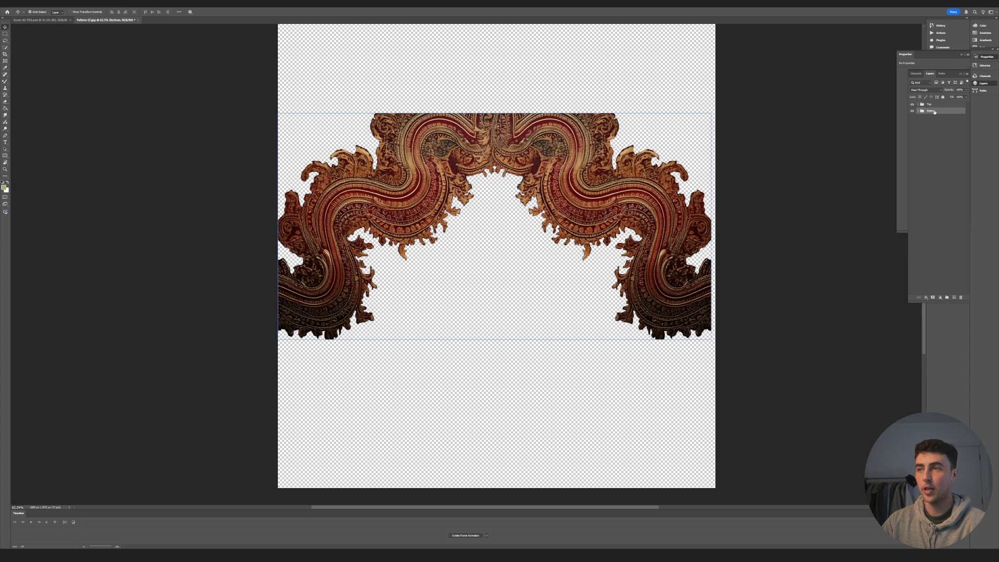
{"action": "key", "text": "ctrl+t"}
{"action": "left_click_drag", "start_coordinate": [487, 103], "coordinate": [509, 291]}
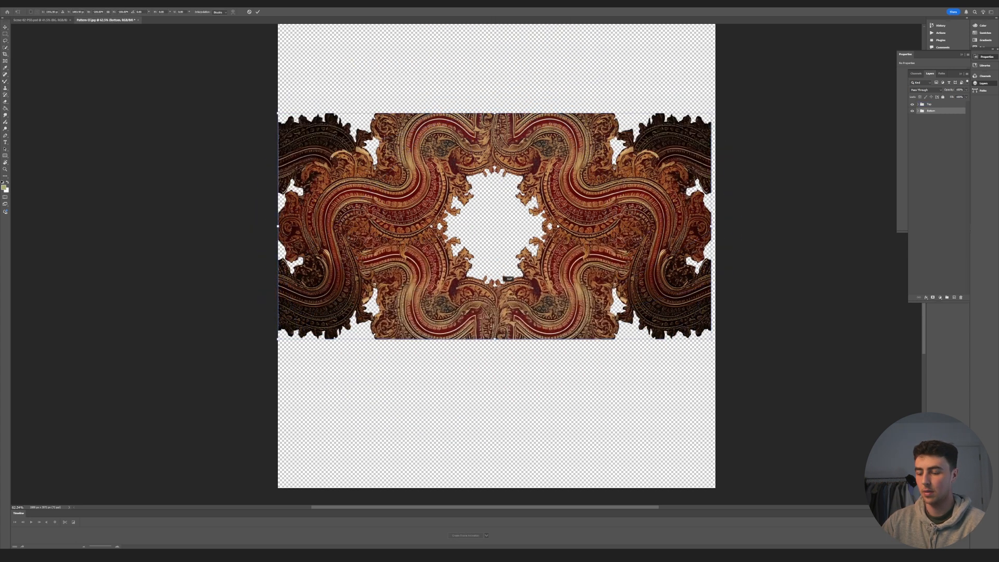
- Move the Bottom group down and scale it slightly smaller to close the lower half of the ornamental frame
{"action": "left_click", "coordinate": [945, 132]}
{"action": "left_click", "coordinate": [931, 112]}
{"action": "key", "text": "ctrl+t"}
{"action": "left_click_drag", "start_coordinate": [570, 277], "coordinate": [566, 368]}
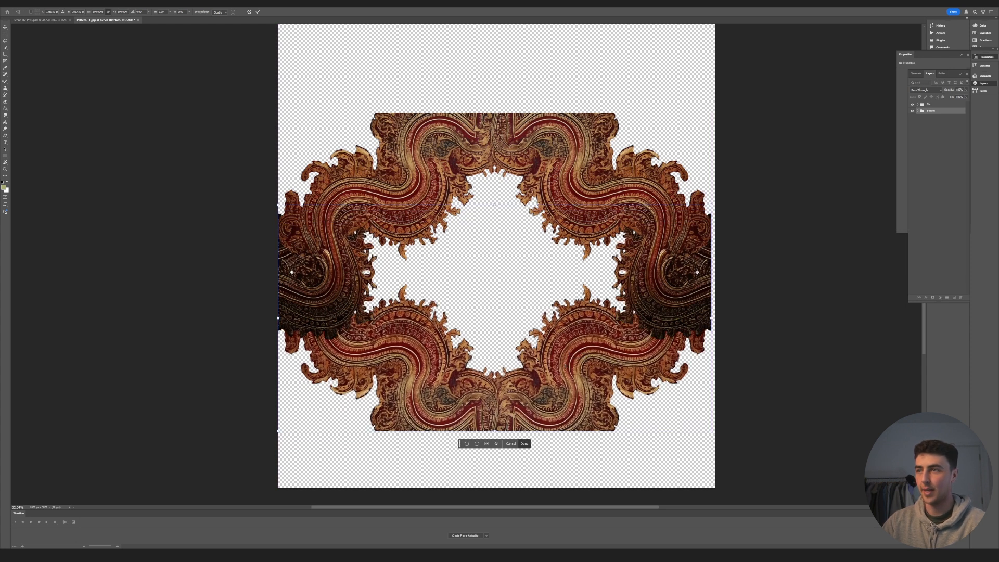
{"action": "left_click_drag", "start_coordinate": [493, 206], "coordinate": [494, 242]}
{"action": "left_click_drag", "start_coordinate": [523, 341], "coordinate": [524, 337]}
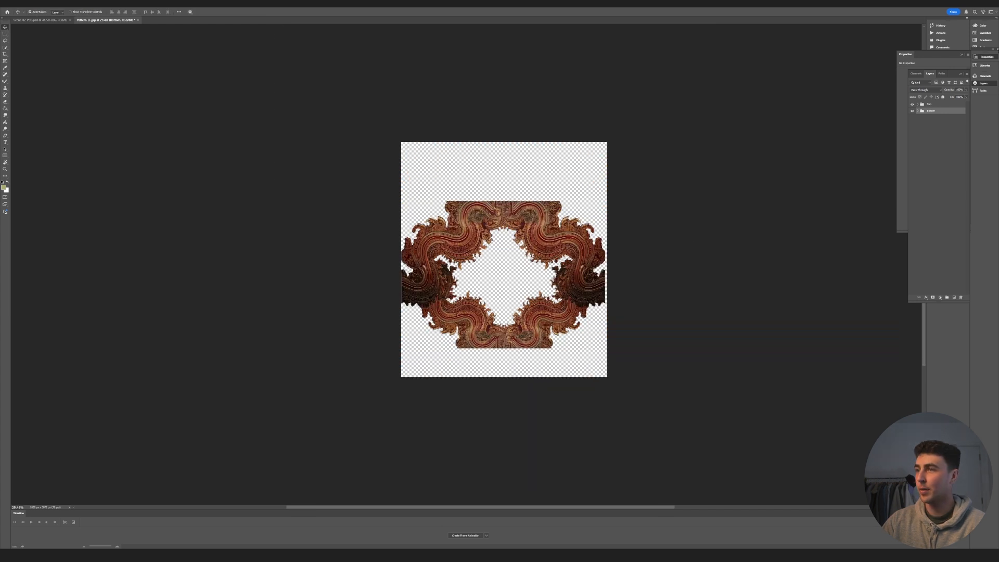
- Select the Top and Bottom groups together and reposition the whole frame on the canvas
{"action": "left_click", "coordinate": [929, 104], "text": "shift"}
{"action": "key", "text": "ctrl+t"}
{"action": "left_click_drag", "start_coordinate": [529, 246], "coordinate": [529, 231]}
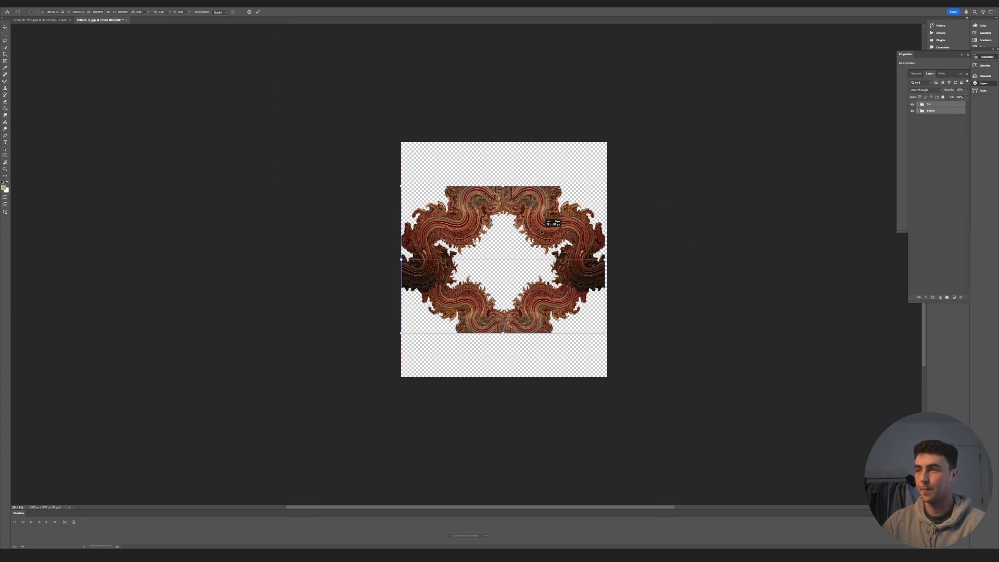
{"action": "key", "text": "Return"}
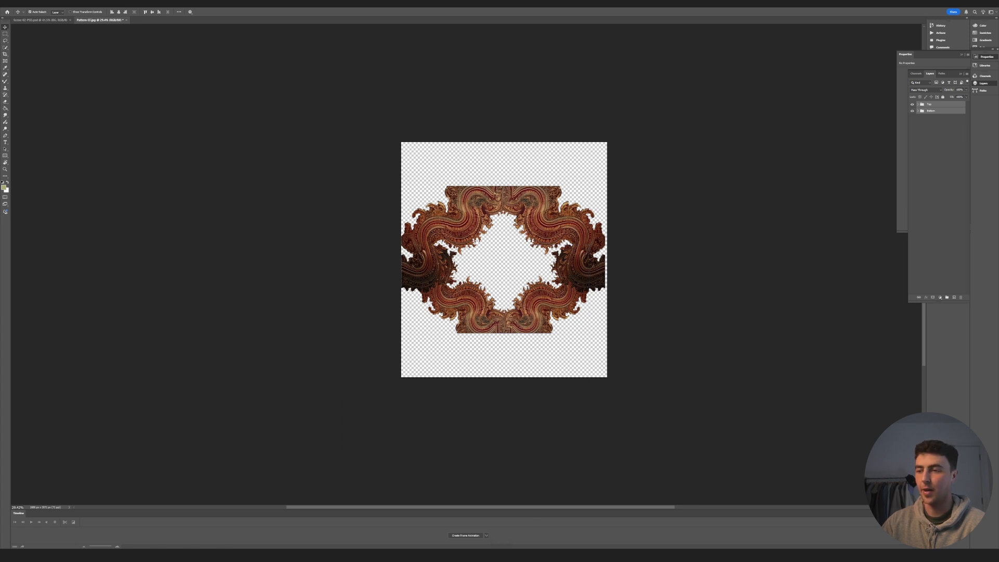
- Place the original pattern image as a new layer over the upper part of the canvas
{"action": "key", "text": "alt+Tab"}
{"action": "left_click_drag", "start_coordinate": [522, 406], "coordinate": [521, 210]}
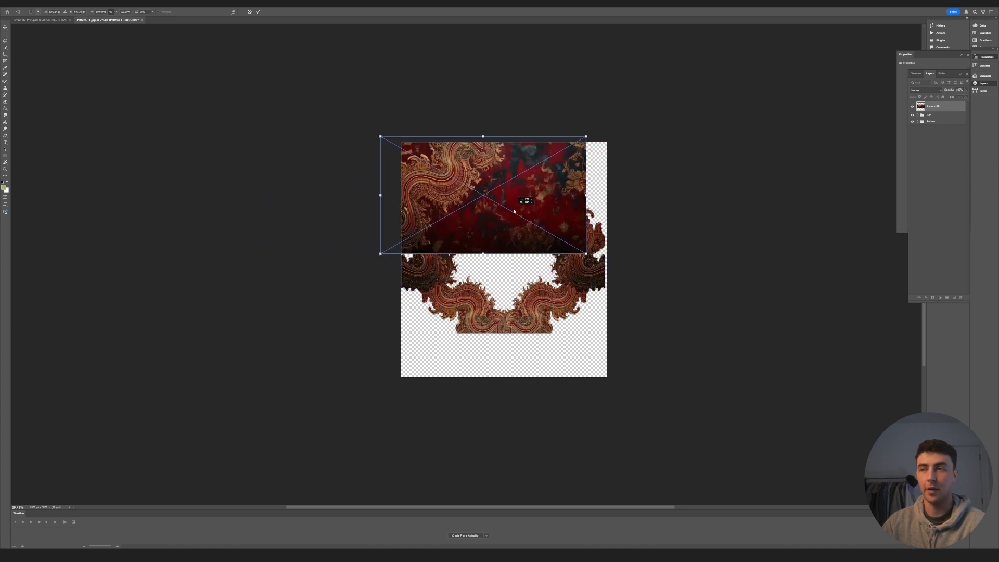
{"action": "key", "text": "Return"}
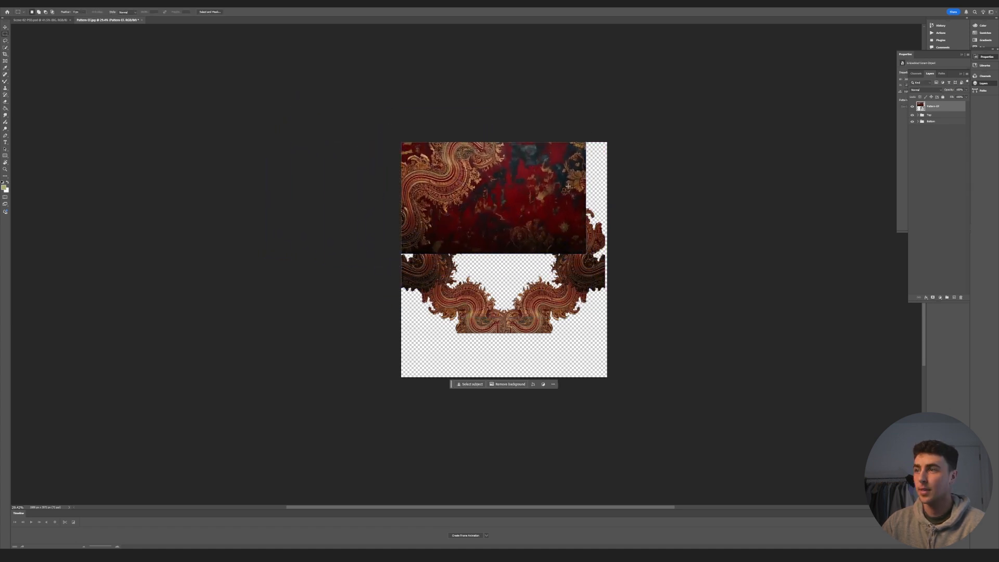
- Copy the red lower part of the pattern image to its own layer and delete the original pattern layer
{"action": "left_click_drag", "start_coordinate": [487, 234], "coordinate": [495, 269]}
{"action": "right_click", "coordinate": [549, 232]}
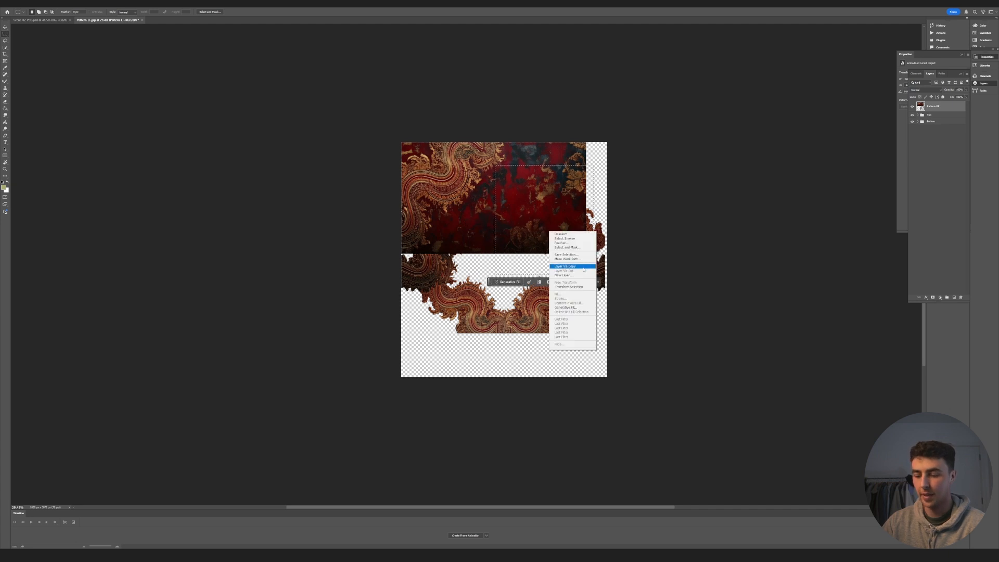
{"action": "left_click", "coordinate": [568, 266]}
{"action": "key", "text": "v"}
{"action": "left_click", "coordinate": [434, 183]}
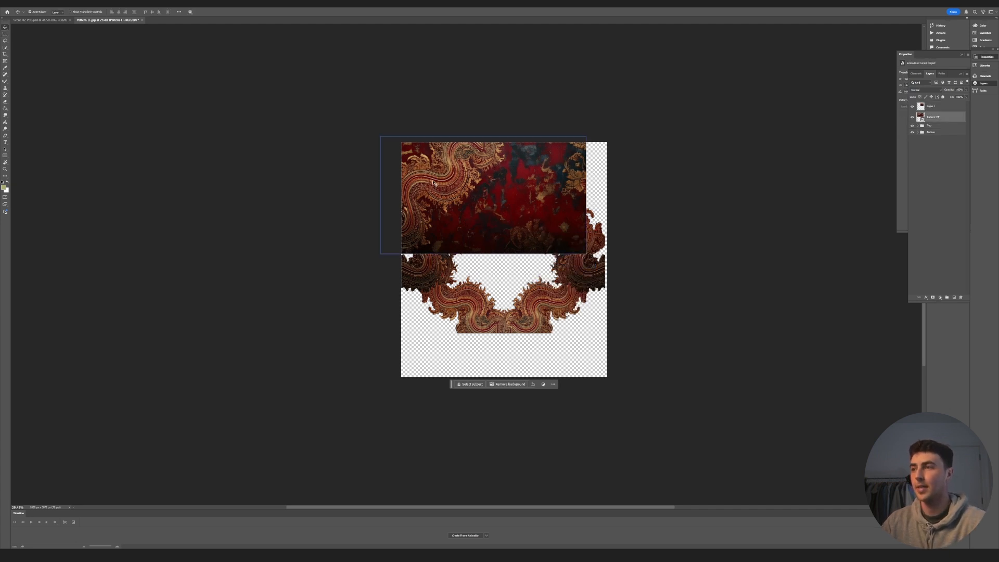
{"action": "key", "text": "Delete"}
- Align the red texture piece with the canvas's upper-right corner and order its layer below the Top and Bottom groups
{"action": "left_click_drag", "start_coordinate": [546, 222], "coordinate": [568, 203]}
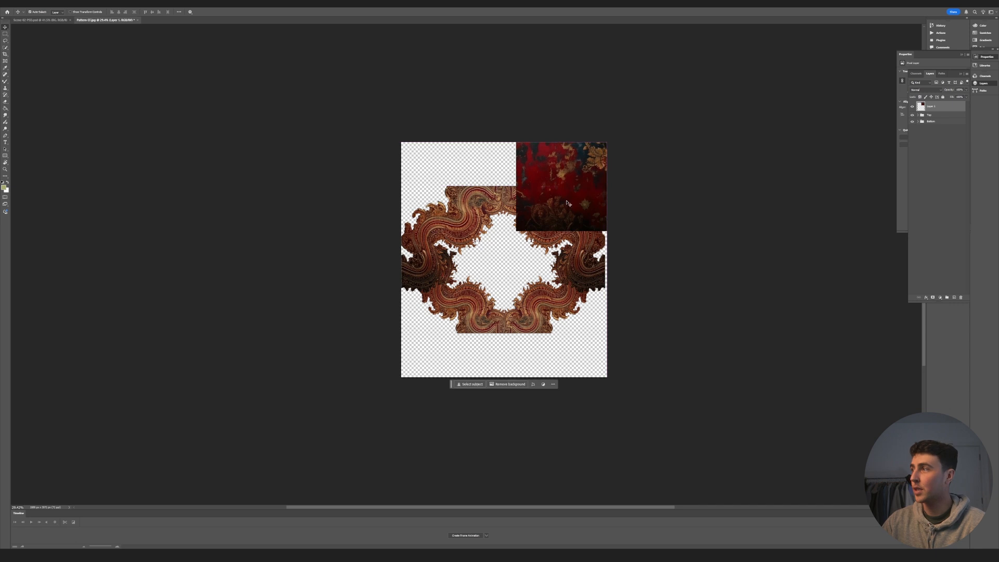
{"action": "left_click_drag", "start_coordinate": [935, 114], "coordinate": [935, 125]}
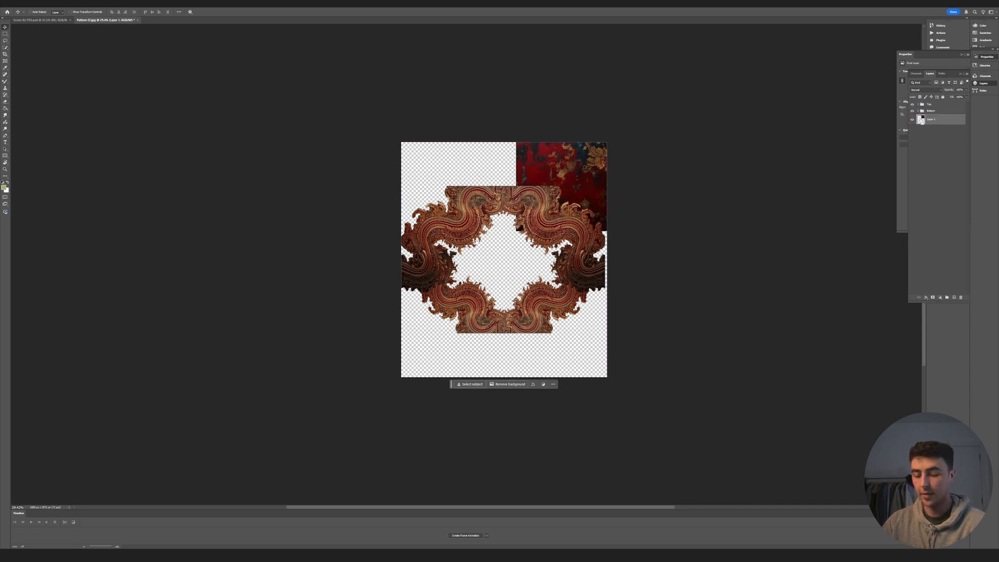
- Select the canvas area not covered by the red texture piece and extend the texture there with Generative Fill
{"action": "left_click", "coordinate": [921, 119], "text": "ctrl"}
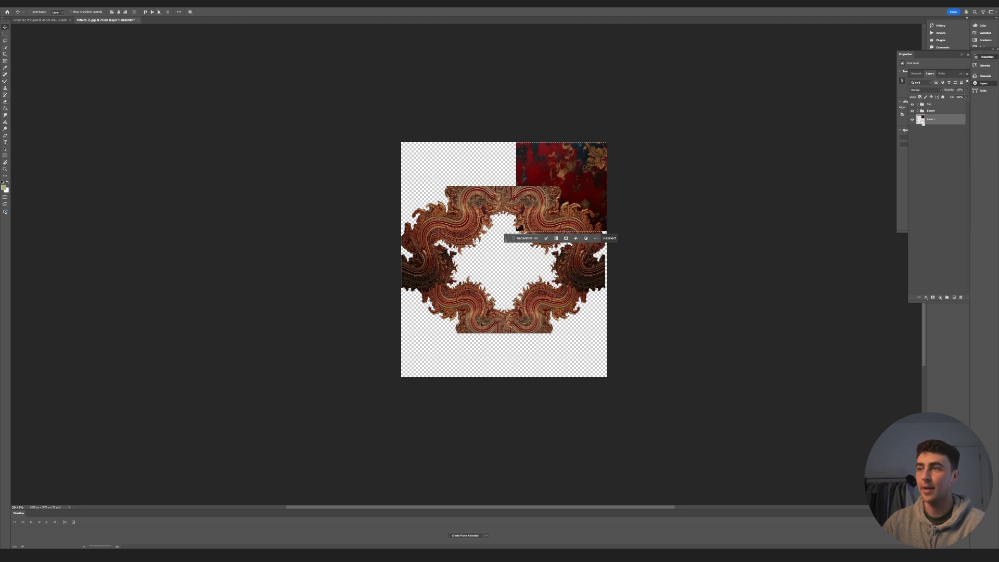
{"action": "scroll", "coordinate": [563, 204], "scroll_direction": "down", "scroll_amount": 1, "text": "alt"}
{"action": "scroll", "coordinate": [563, 204], "scroll_direction": "up", "scroll_amount": 3, "text": "alt"}
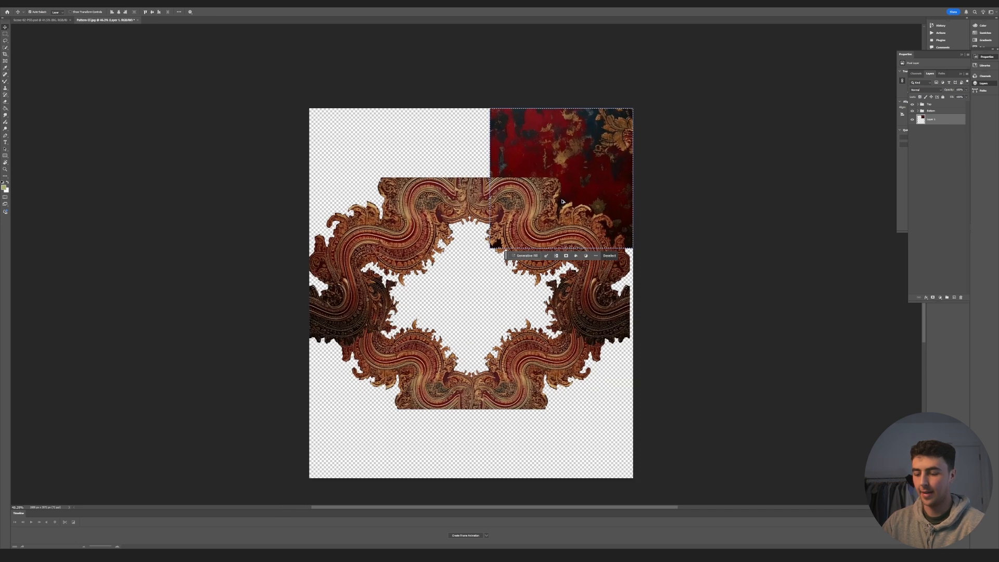
{"action": "key", "text": "l"}
{"action": "right_click", "coordinate": [567, 187]}
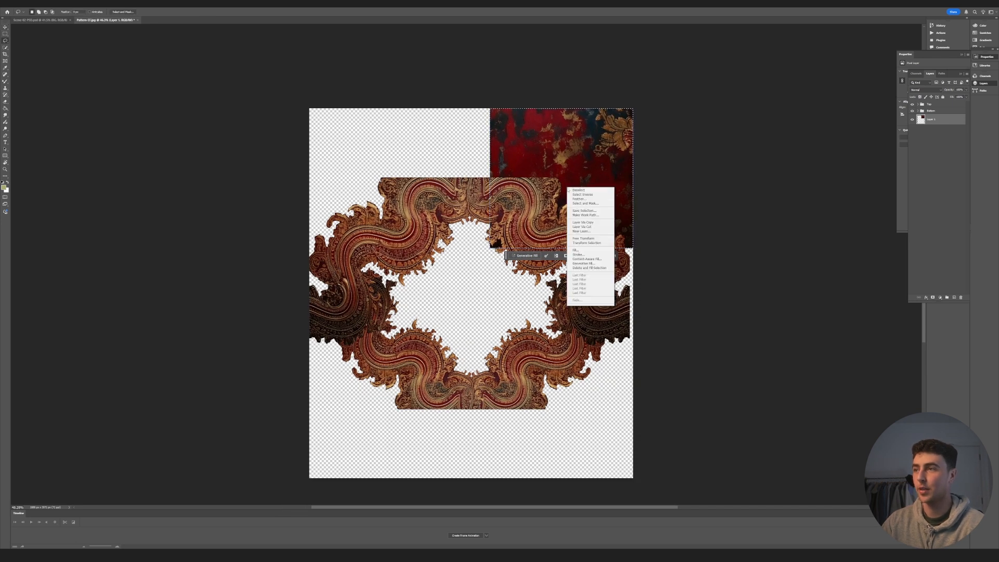
{"action": "left_click", "coordinate": [583, 194]}
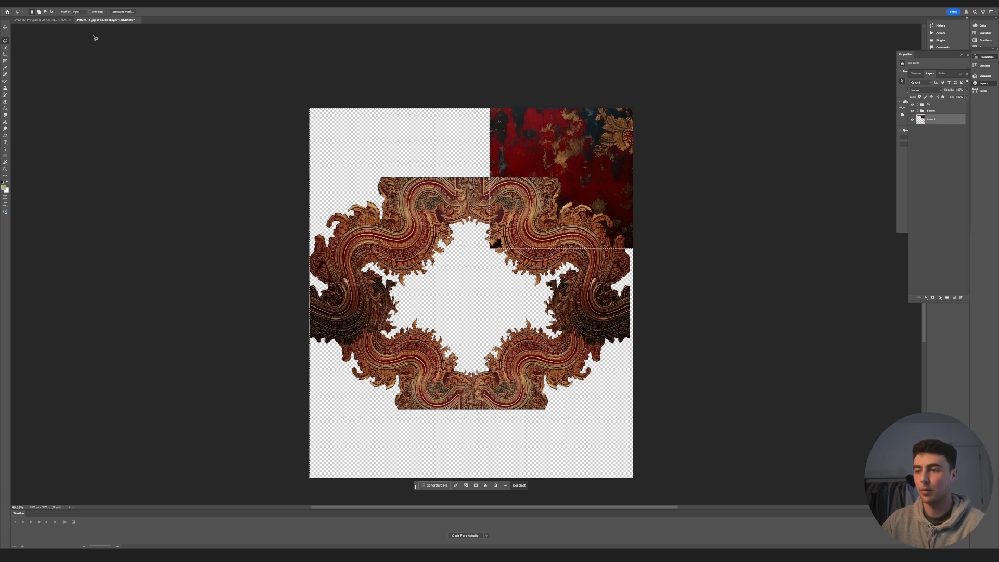
{"action": "left_click", "coordinate": [434, 486]}
{"action": "left_click", "coordinate": [522, 484]}
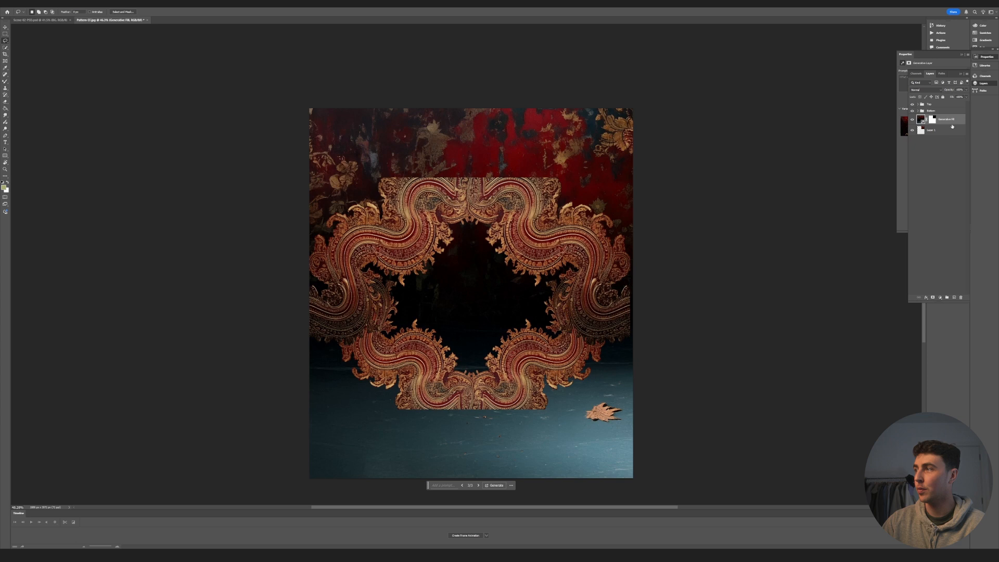
- Merge the Generative Fill layer with the original red texture piece
{"action": "left_click", "coordinate": [951, 130], "text": "shift"}
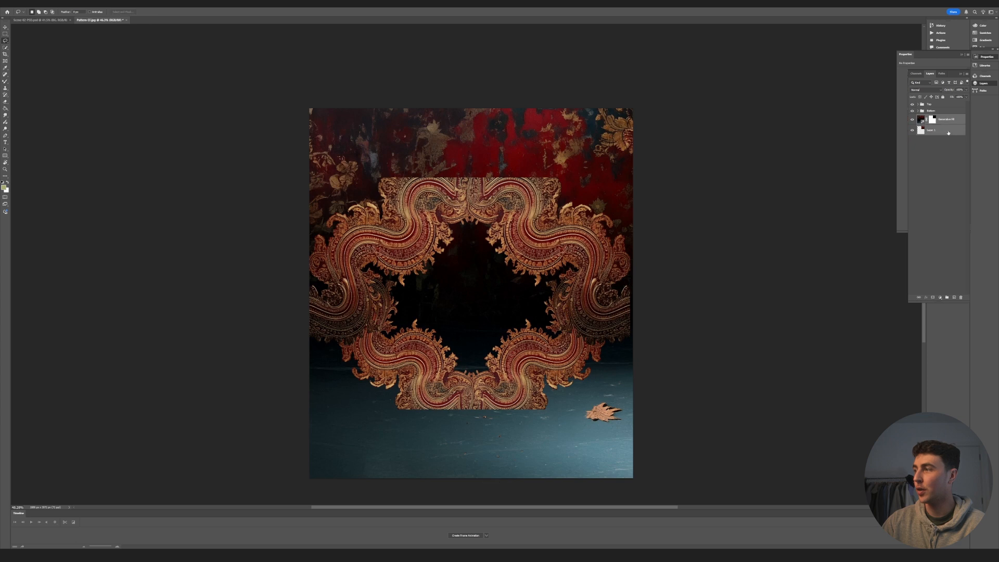
{"action": "right_click", "coordinate": [943, 130]}
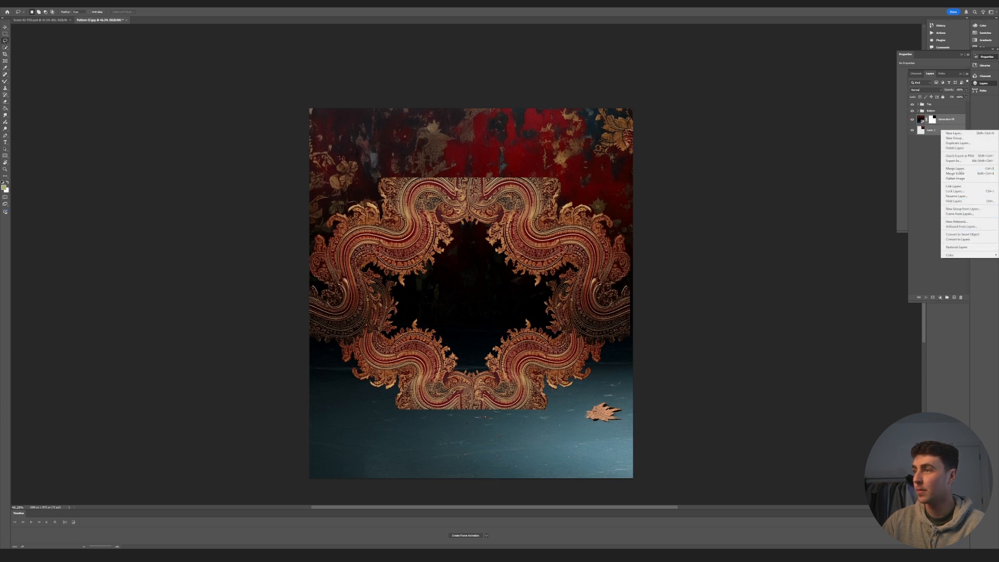
{"action": "left_click", "coordinate": [955, 169]}
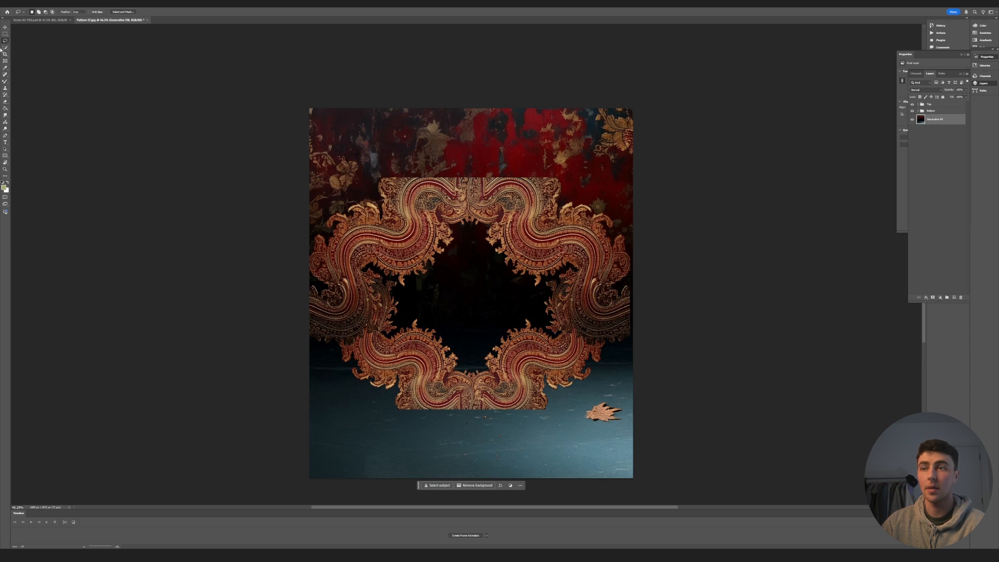
- Delete the lower half of the merged background texture, including the blue floor and leaf, and clear the selection
{"action": "left_click_drag", "start_coordinate": [286, 282], "coordinate": [749, 492]}
{"action": "key", "text": "Delete"}
{"action": "key", "text": "ctrl+d"}
{"action": "key", "text": "v"}
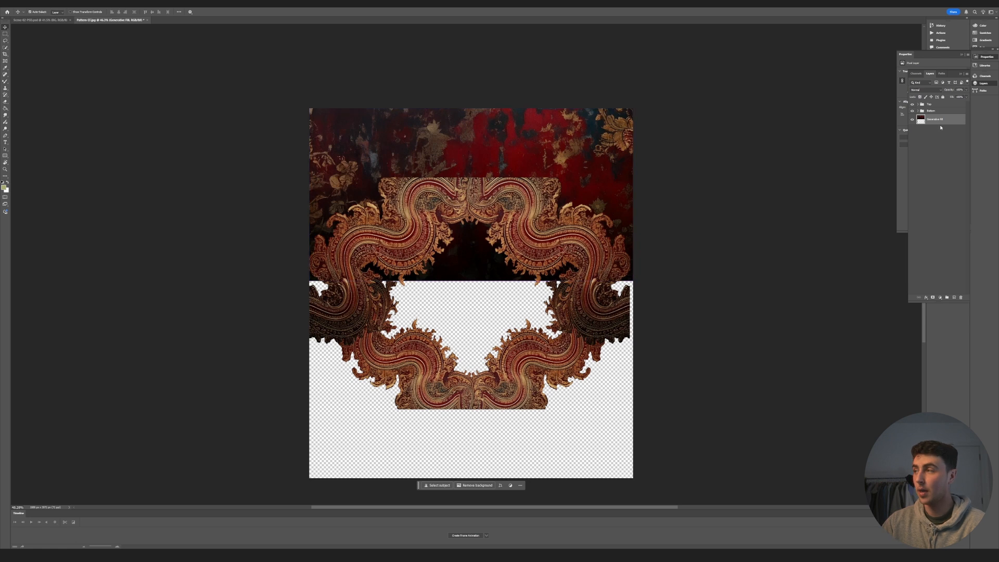
- Duplicate the background texture, rotate the copy upside down, and move it to cover the lower part of the canvas
{"action": "left_click_drag", "start_coordinate": [939, 121], "coordinate": [939, 132], "text": "alt"}
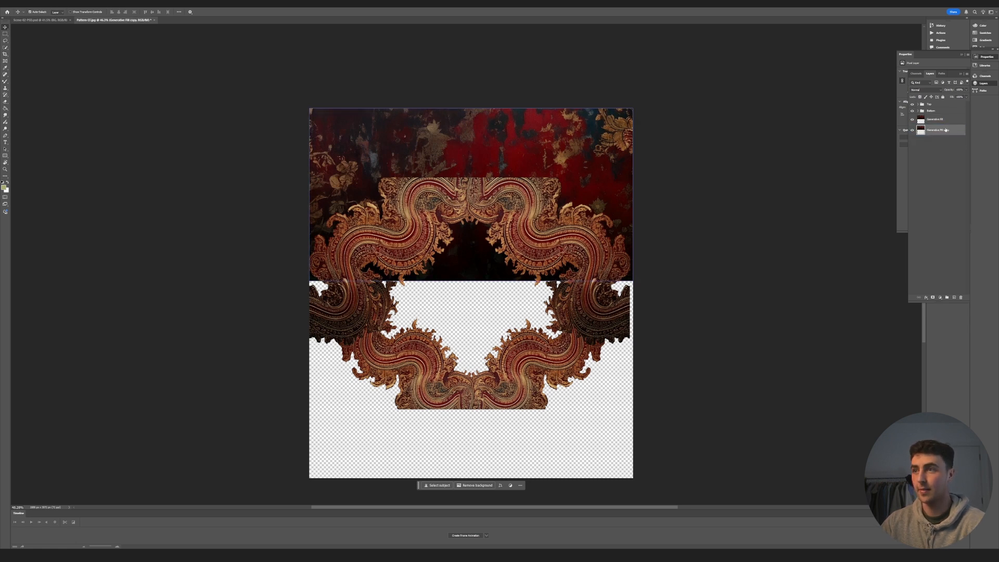
{"action": "key", "text": "ctrl+t"}
{"action": "left_click_drag", "start_coordinate": [484, 74], "coordinate": [452, 313]}
{"action": "left_click_drag", "start_coordinate": [527, 149], "coordinate": [530, 349], "text": "shift"}
{"action": "key", "text": "Return"}
- Lasso the dark area inside the ornamental frame and delete it from the background textures
{"action": "key", "text": "l"}
{"action": "left_click_drag", "start_coordinate": [351, 299], "coordinate": [351, 301]}
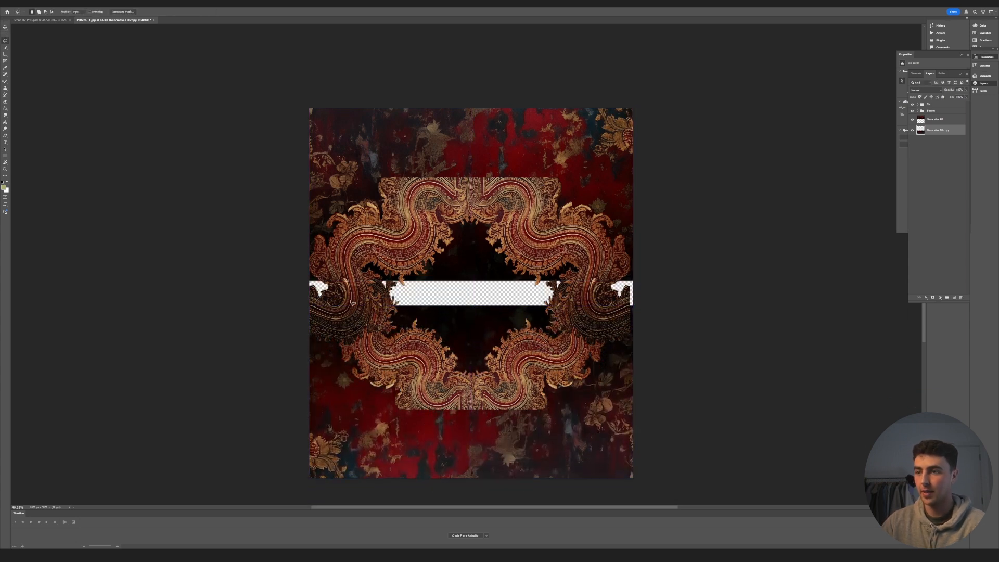
{"action": "left_click_drag", "start_coordinate": [614, 295], "coordinate": [364, 250]}
{"action": "key", "text": "Delete"}
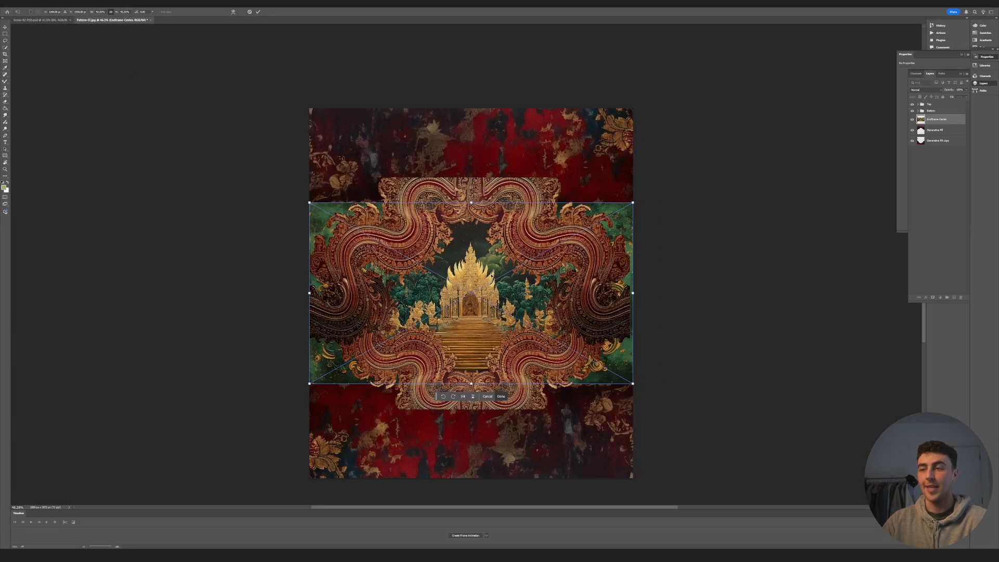
- Place the golden temple image at full canvas width behind the ornamental frame and above the red background textures
{"action": "left_click", "coordinate": [801, 286]}
{"action": "scroll", "coordinate": [491, 375], "scroll_direction": "up", "scroll_amount": 3, "text": "alt"}
{"action": "scroll", "coordinate": [504, 362], "scroll_direction": "down", "scroll_amount": 3, "text": "alt"}
{"action": "scroll", "coordinate": [396, 316], "scroll_direction": "up", "scroll_amount": 3, "text": "alt"}
{"action": "scroll", "coordinate": [511, 356], "scroll_direction": "down", "scroll_amount": 1, "text": "alt"}
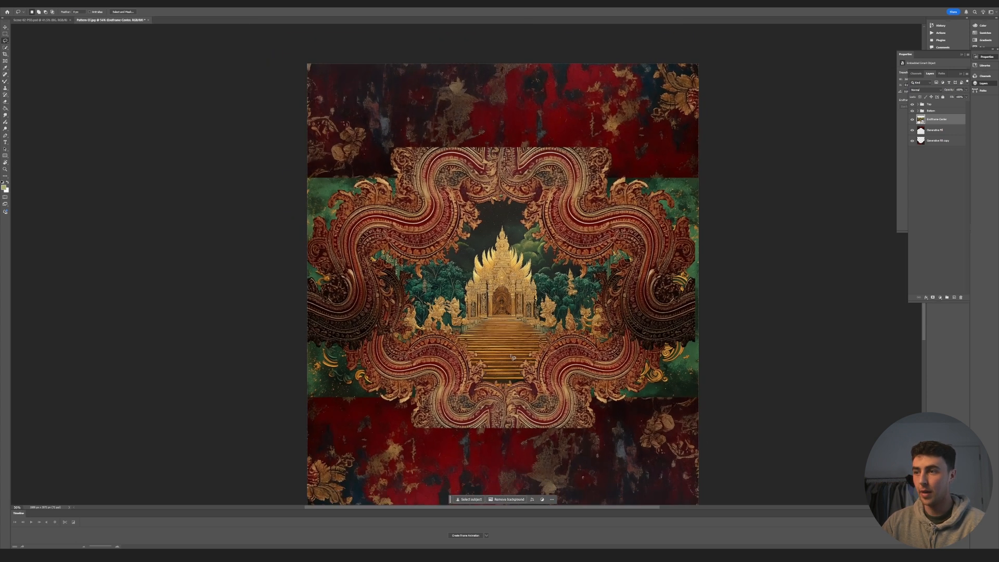
{"action": "scroll", "coordinate": [513, 357], "scroll_direction": "up", "scroll_amount": 1, "text": "alt"}
{"action": "scroll", "coordinate": [499, 358], "scroll_direction": "down", "scroll_amount": 1, "text": "alt"}
{"action": "scroll", "coordinate": [493, 360], "scroll_direction": "down", "scroll_amount": 2}
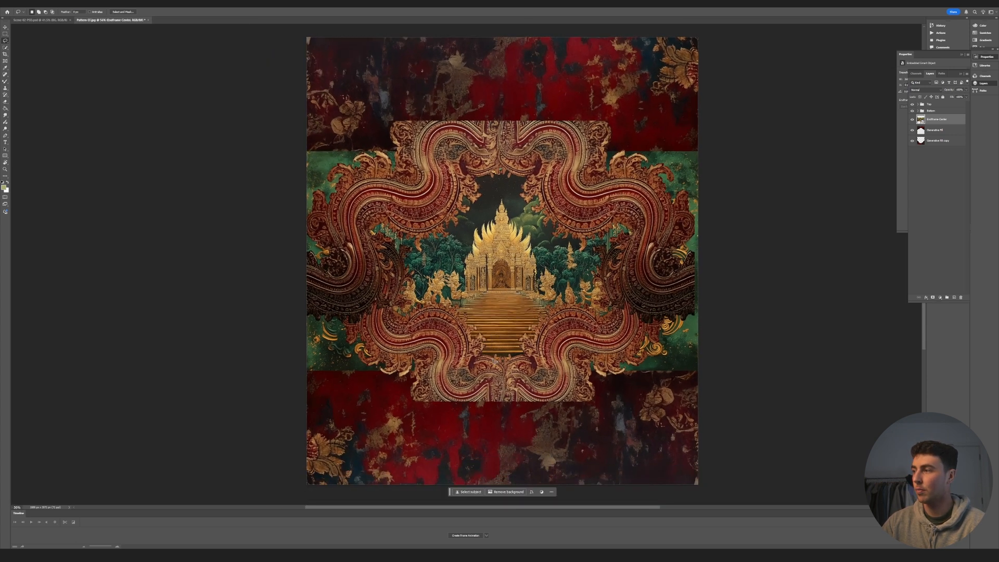
{"action": "scroll", "coordinate": [494, 360], "scroll_direction": "down", "scroll_amount": 1, "text": "alt"}
- Add a layer above all groups and draw a black-to-transparent linear gradient inward from the canvas's left edge
{"action": "left_click", "coordinate": [954, 298]}
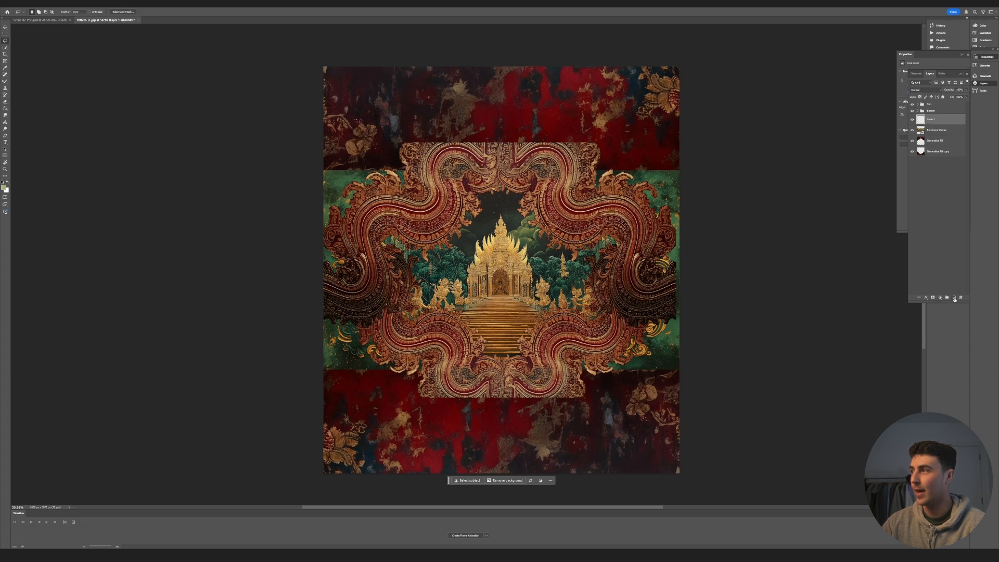
{"action": "left_click_drag", "start_coordinate": [937, 116], "coordinate": [931, 106]}
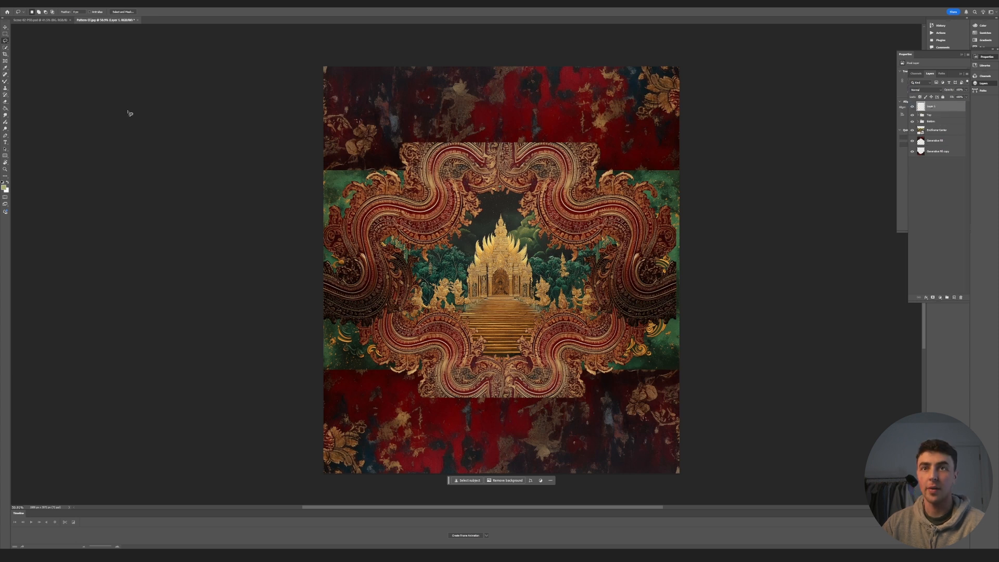
{"action": "left_click", "coordinate": [5, 110]}
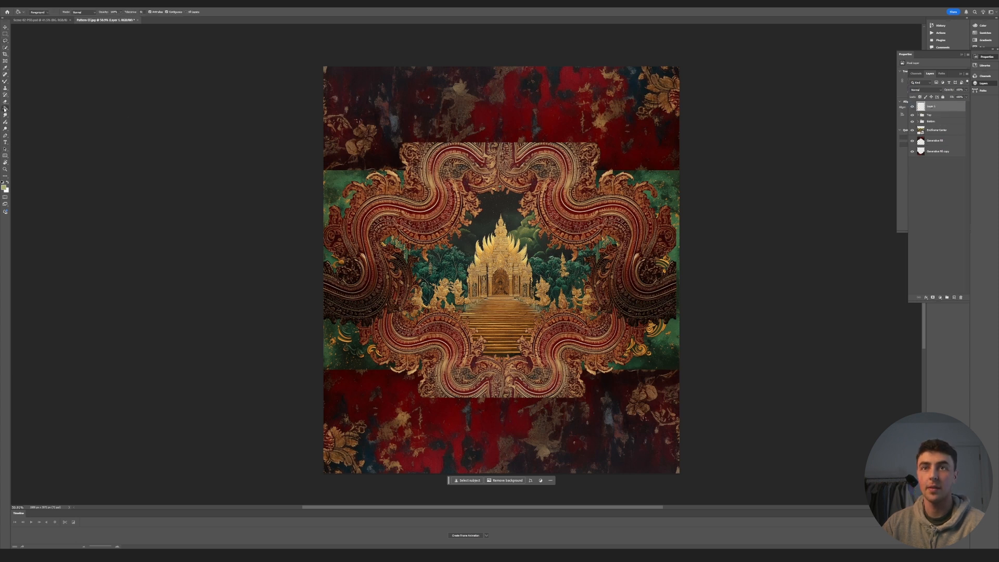
{"action": "left_click_drag", "start_coordinate": [331, 277], "coordinate": [435, 278]}
{"action": "left_click_drag", "start_coordinate": [444, 268], "coordinate": [434, 272]}
{"action": "left_click_drag", "start_coordinate": [327, 277], "coordinate": [312, 277]}
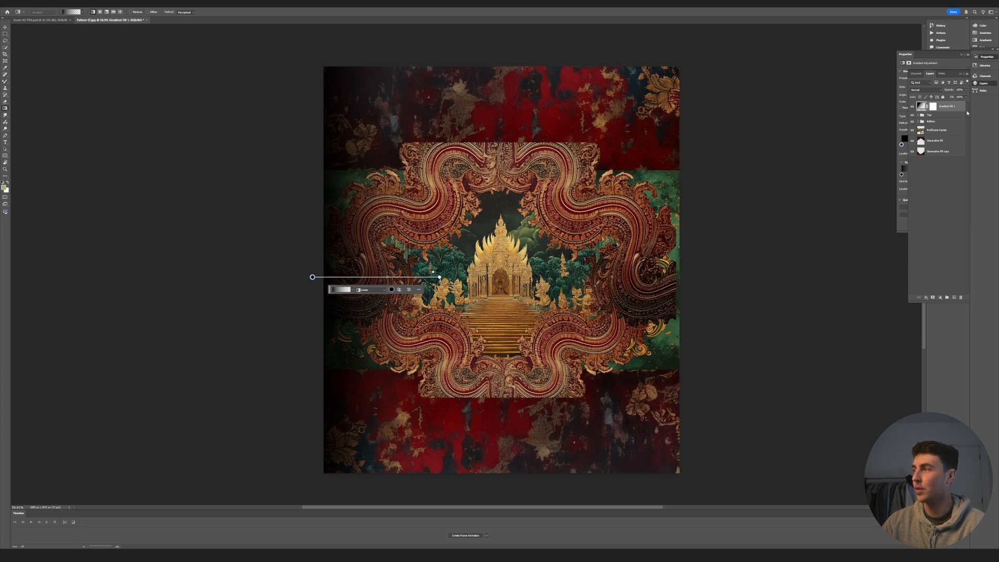
- Duplicate the gradient layer and reverse the copy so it darkens the canvas inward from the right edge
{"action": "key", "text": "ctrl+j"}
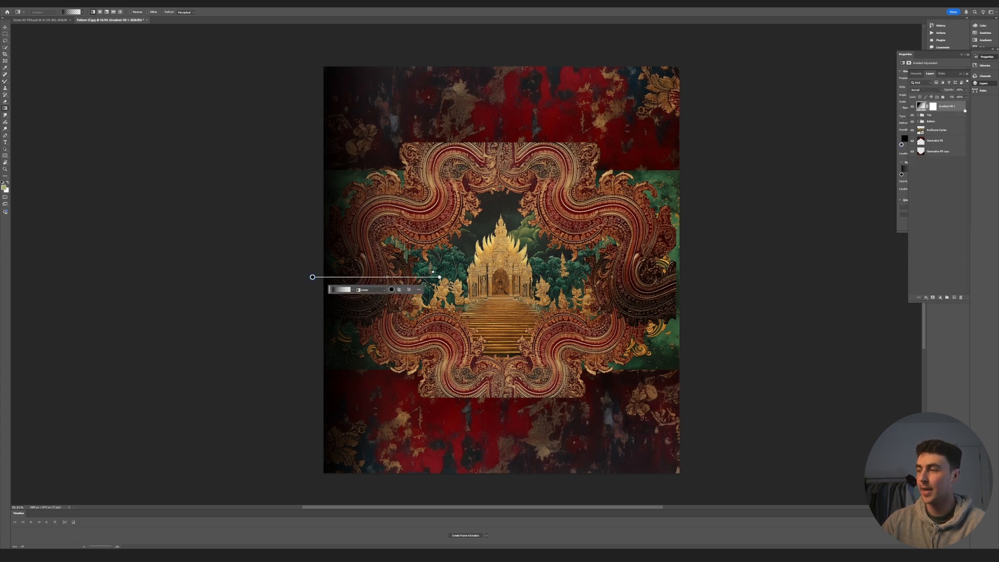
{"action": "left_click_drag", "start_coordinate": [313, 277], "coordinate": [715, 275]}
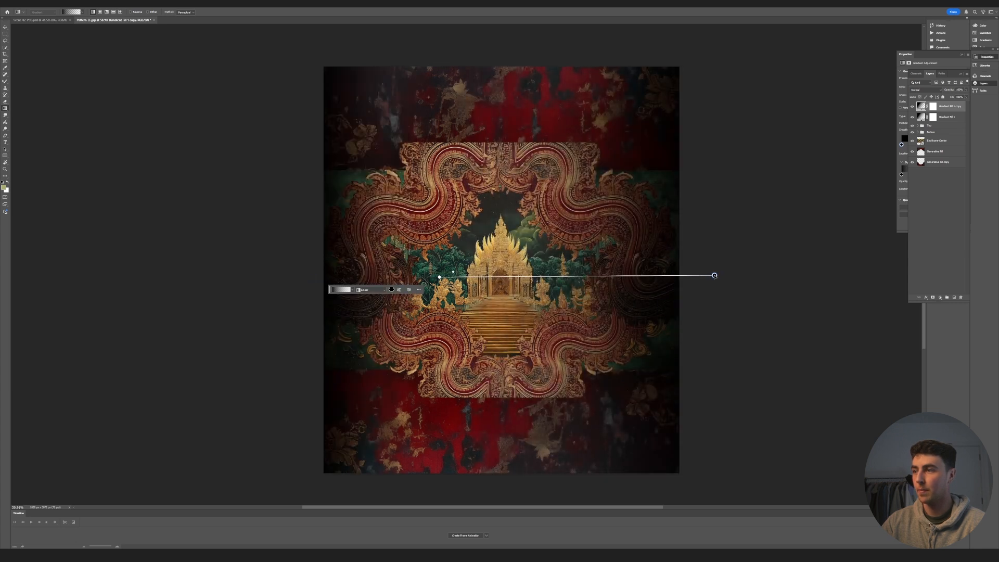
{"action": "left_click_drag", "start_coordinate": [440, 277], "coordinate": [552, 278]}
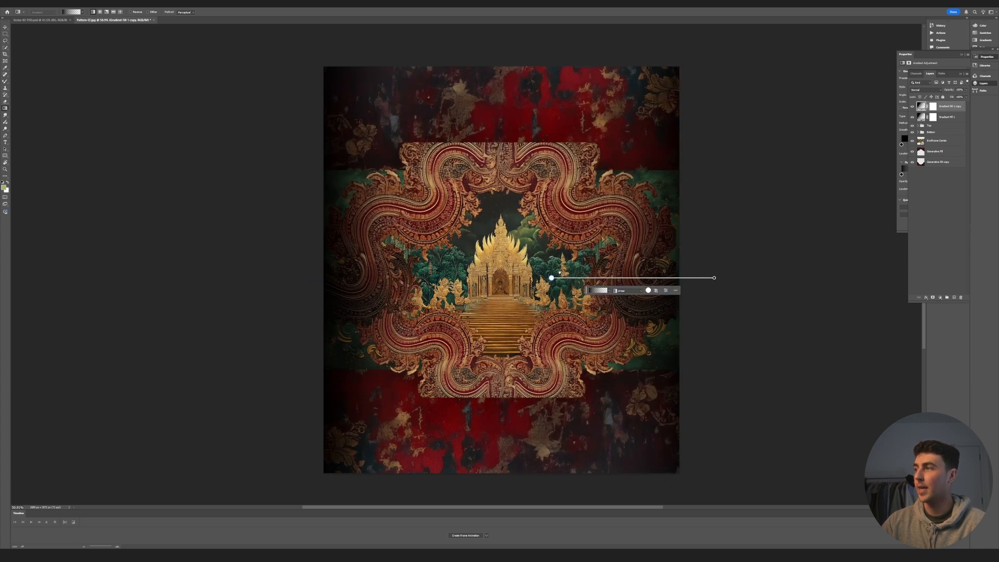
- Add a Drop Shadow layer style to the Bottom group and adjust the shadow's angle and size
{"action": "left_click", "coordinate": [927, 233]}
{"action": "left_click", "coordinate": [936, 152]}
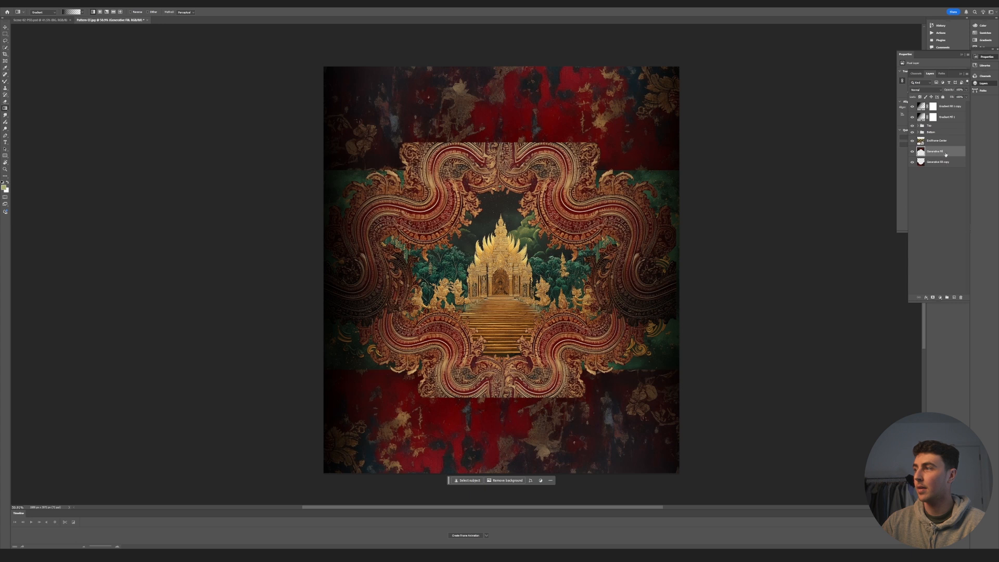
{"action": "left_click", "coordinate": [930, 133]}
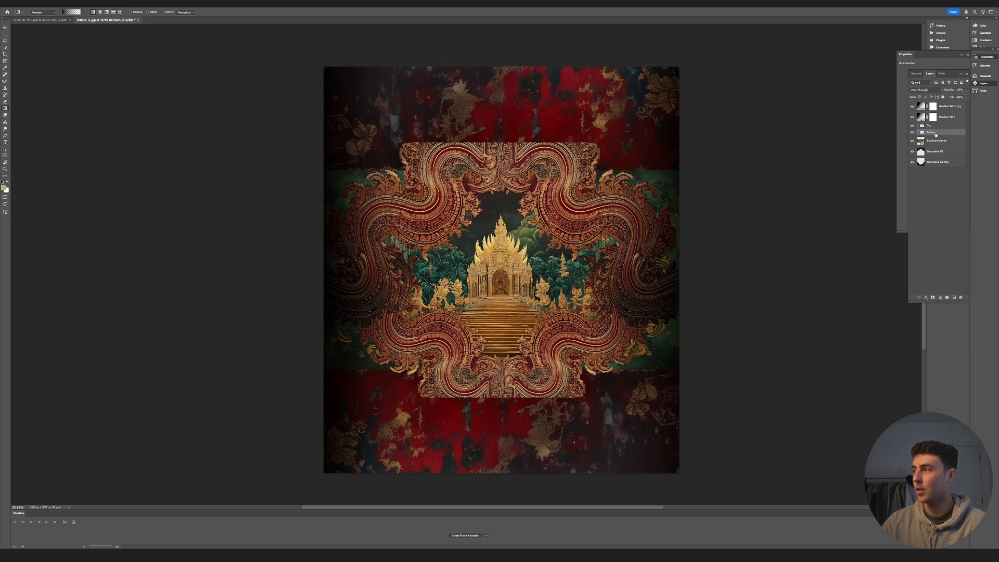
{"action": "double_click", "coordinate": [945, 133]}
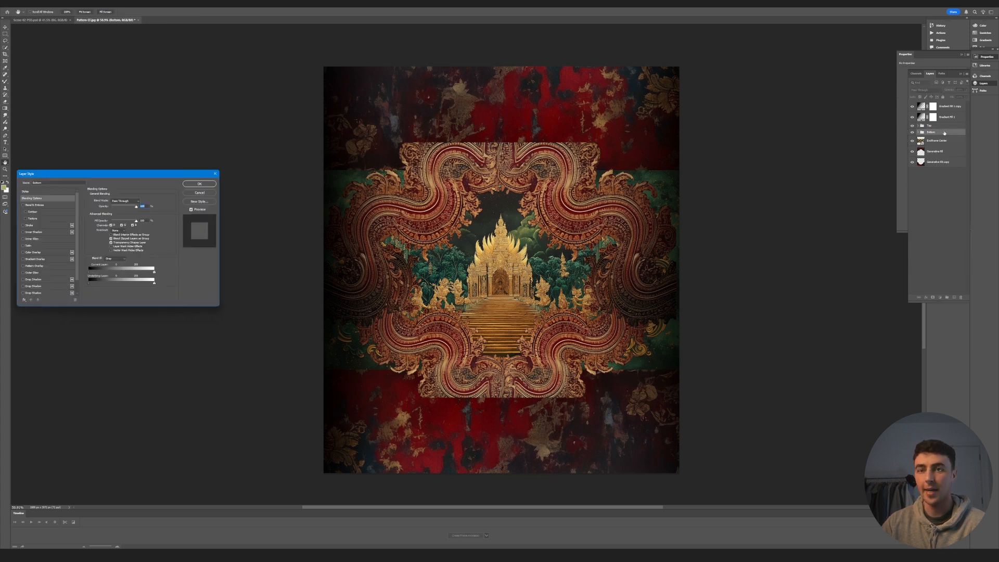
{"action": "left_click", "coordinate": [32, 281]}
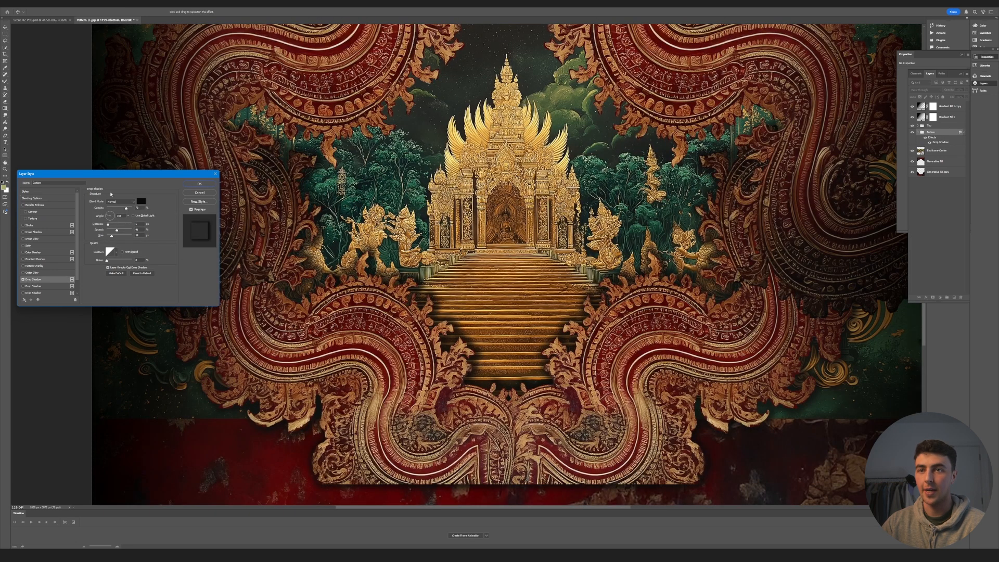
{"action": "left_click", "coordinate": [105, 219]}
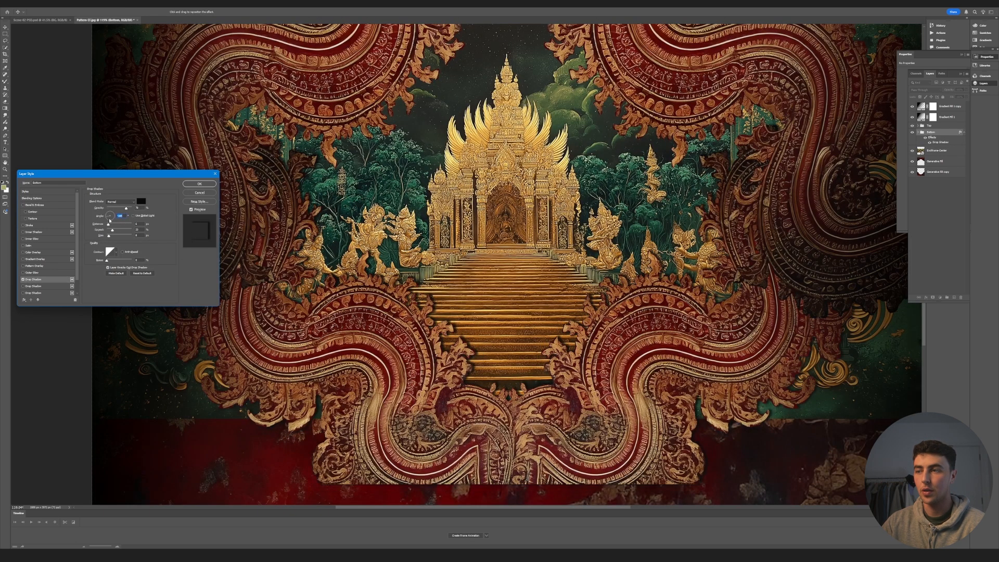
{"action": "left_click_drag", "start_coordinate": [110, 220], "coordinate": [109, 237]}
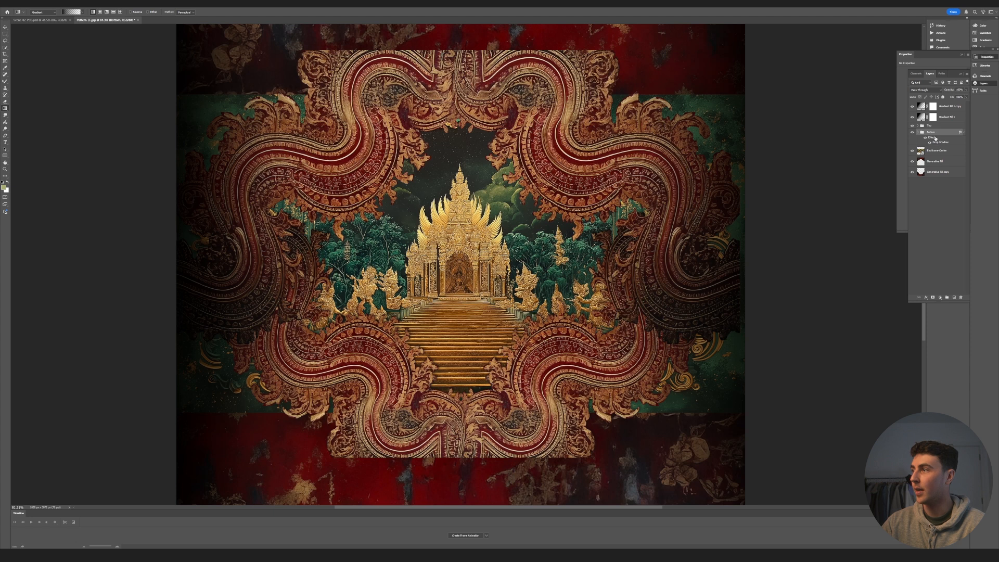
- Copy the Bottom group's Drop Shadow effect to the Top group
{"action": "left_click_drag", "start_coordinate": [930, 126], "coordinate": [931, 126], "text": "alt"}
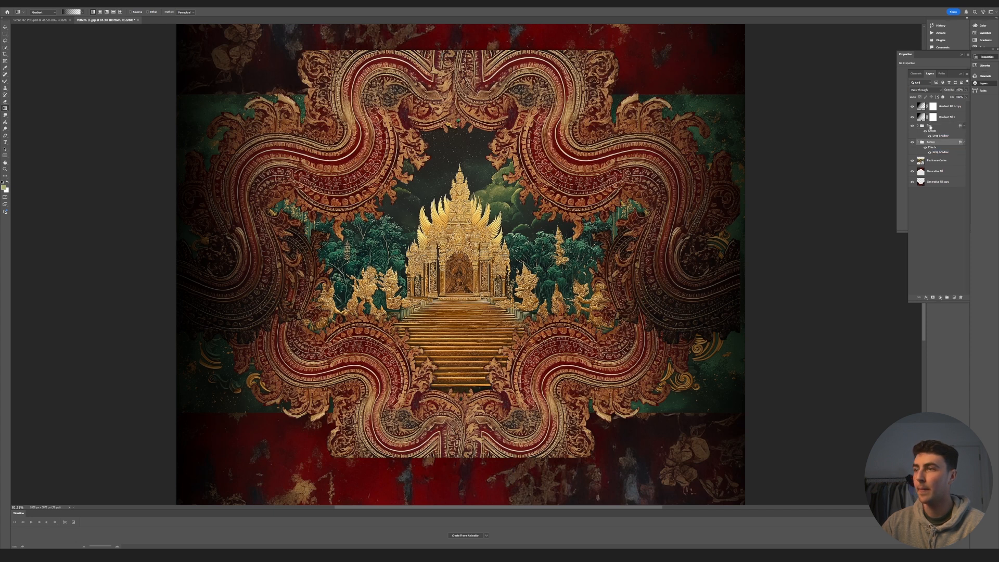
{"action": "scroll", "coordinate": [502, 328], "scroll_direction": "up", "scroll_amount": 4, "text": "alt"}
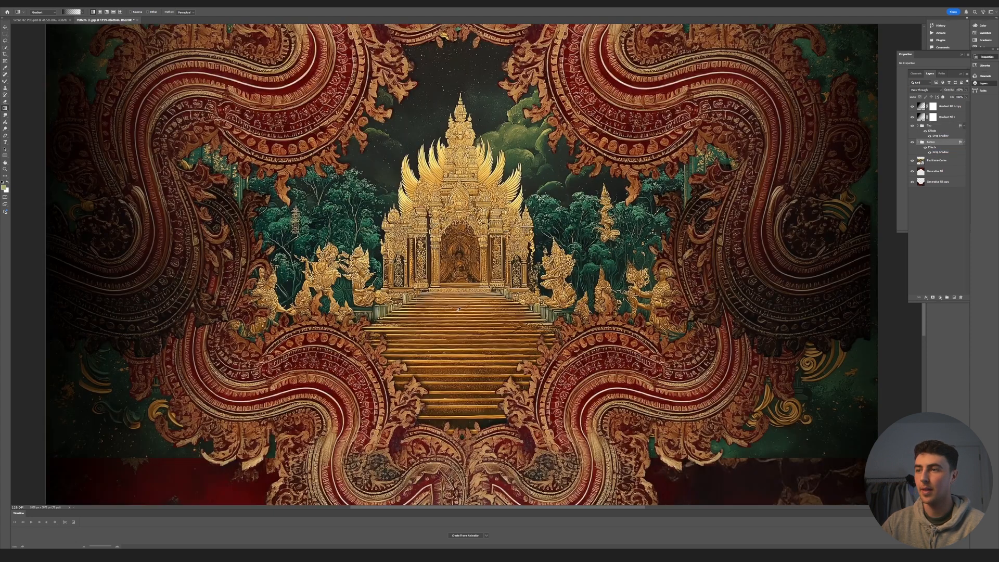
{"action": "scroll", "coordinate": [503, 328], "scroll_direction": "down", "scroll_amount": 1, "text": "alt"}
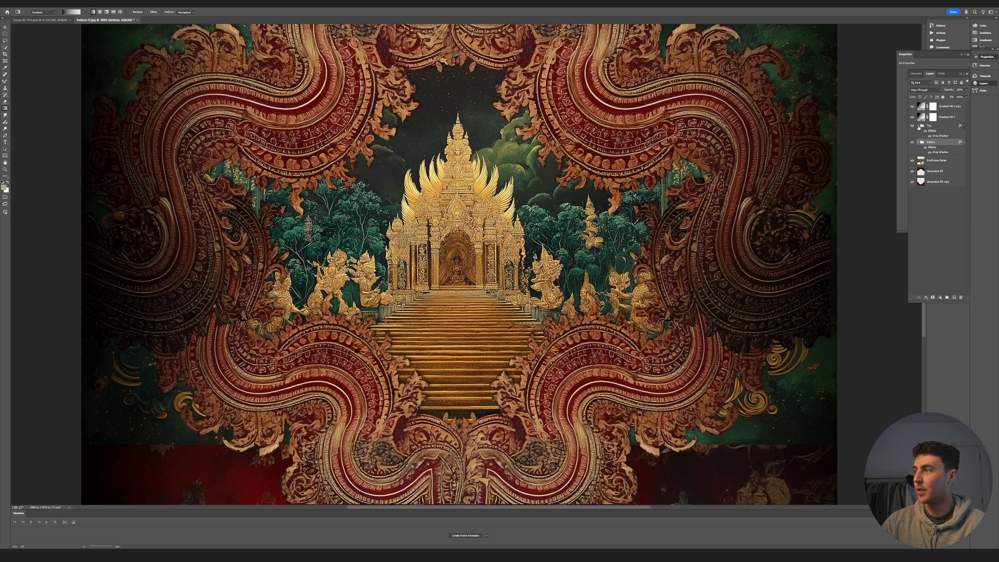
- Rasterize the Endframe-Center layer
{"action": "left_click", "coordinate": [956, 162]}
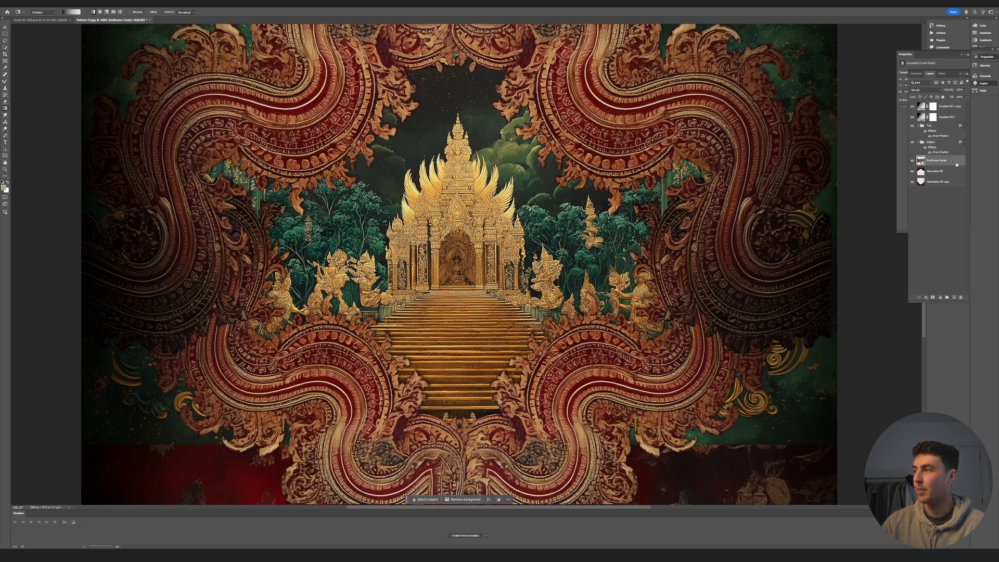
{"action": "right_click", "coordinate": [956, 162]}
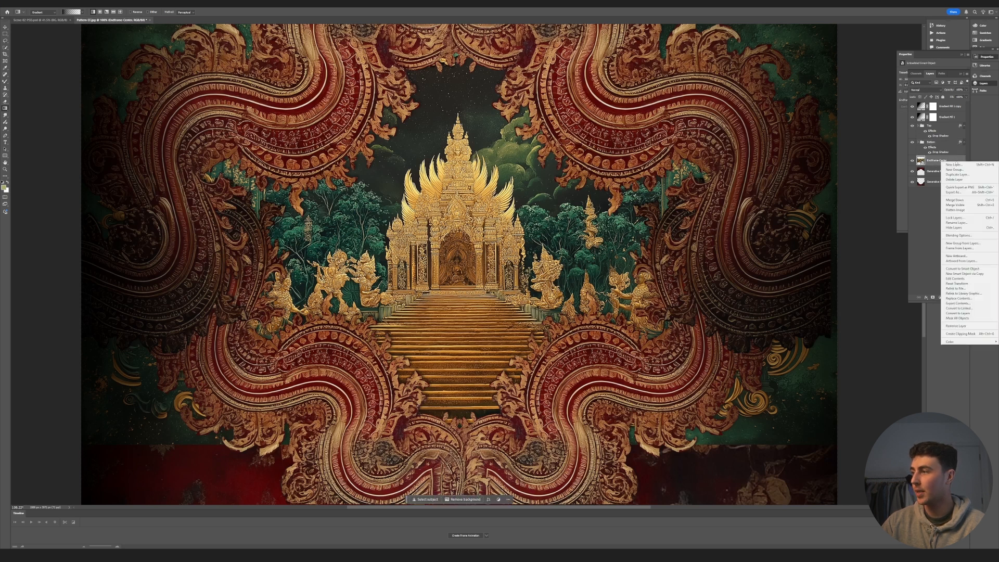
{"action": "left_click", "coordinate": [959, 327]}
- Lasso the temple centre on the Endframe-Center layer, invert the selection, delete the outer area hidden behind the ornaments and deselect
{"action": "scroll", "coordinate": [646, 370], "scroll_direction": "down", "scroll_amount": 7, "text": "alt"}
{"action": "key", "text": "l"}
{"action": "left_click_drag", "start_coordinate": [669, 377], "coordinate": [694, 316]}
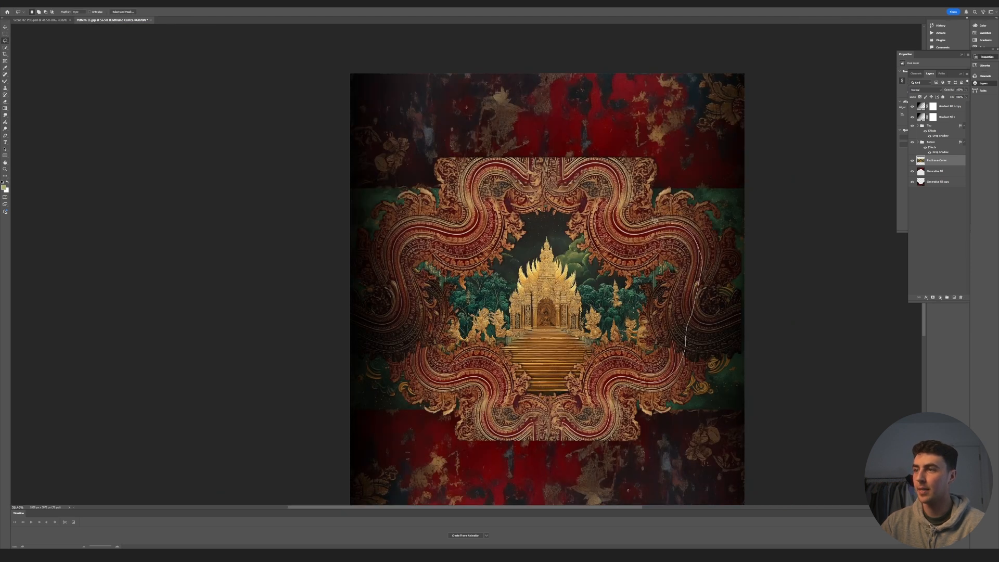
{"action": "left_click_drag", "start_coordinate": [487, 179], "coordinate": [606, 414]}
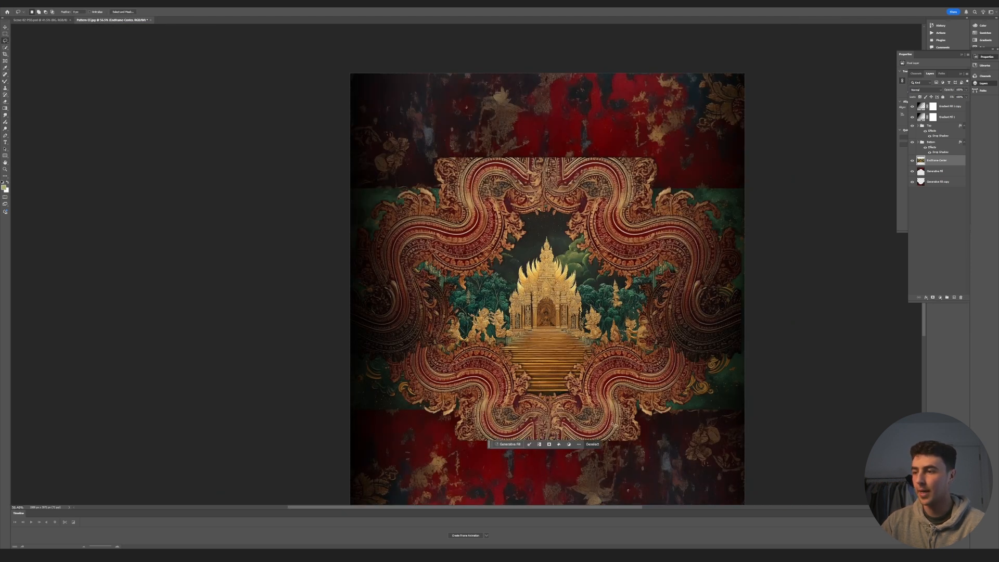
{"action": "right_click", "coordinate": [605, 411]}
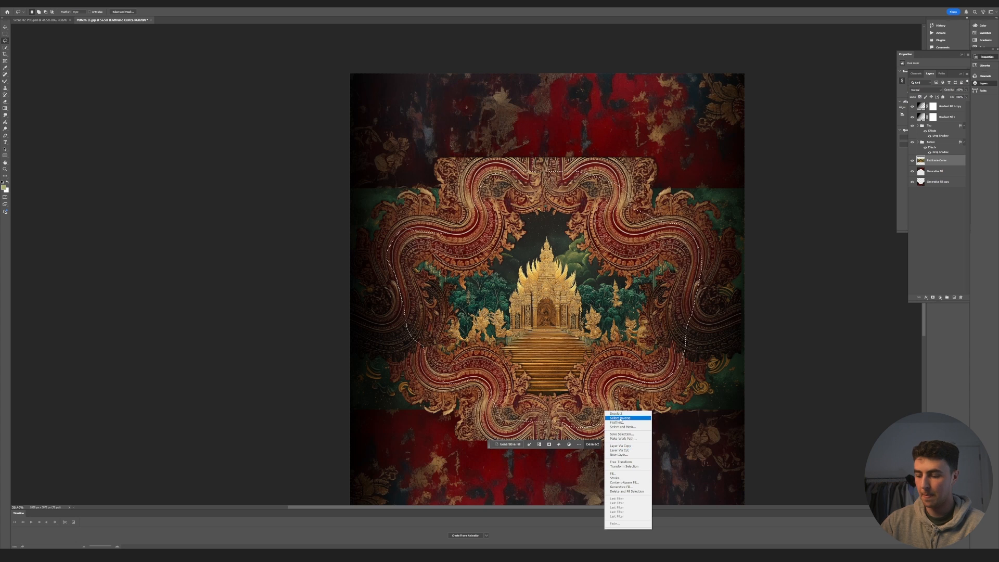
{"action": "left_click", "coordinate": [627, 419]}
{"action": "key", "text": "Delete"}
{"action": "key", "text": "ctrl+d"}
- Shift the Generative Fill layer's red mural downward toward the temple frame
{"action": "key", "text": "v"}
{"action": "left_click", "coordinate": [687, 109], "text": "ctrl"}
{"action": "left_click", "coordinate": [936, 172]}
{"action": "key", "text": "ctrl+t"}
{"action": "left_click_drag", "start_coordinate": [660, 115], "coordinate": [660, 137]}
{"action": "key", "text": "Return"}
- Shift the Generative Fill copy layer upward so the lower mural sits closer behind the temple frame
{"action": "left_click", "coordinate": [940, 185]}
{"action": "key", "text": "ctrl+t"}
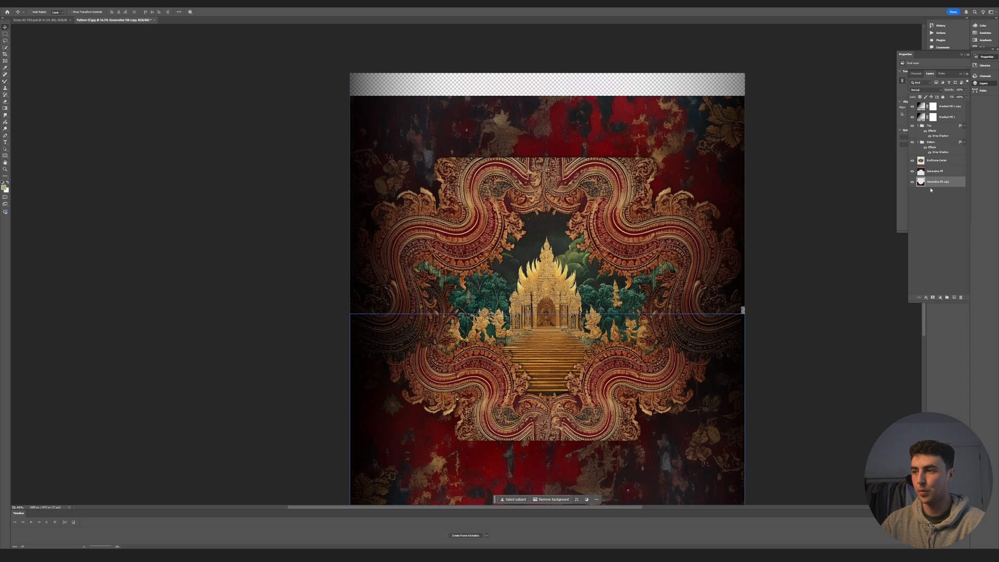
{"action": "left_click_drag", "start_coordinate": [651, 354], "coordinate": [651, 366]}
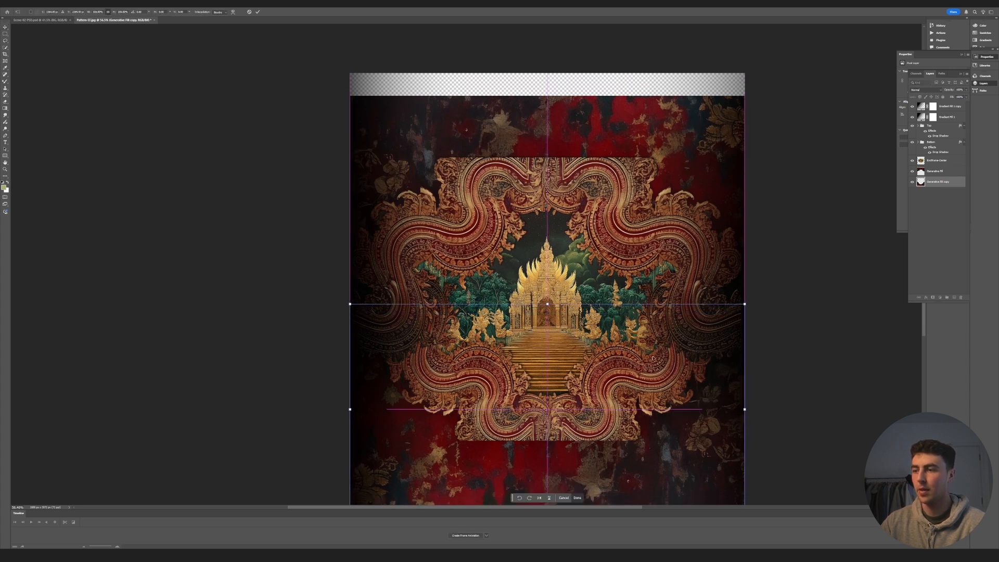
{"action": "key", "text": "Return"}
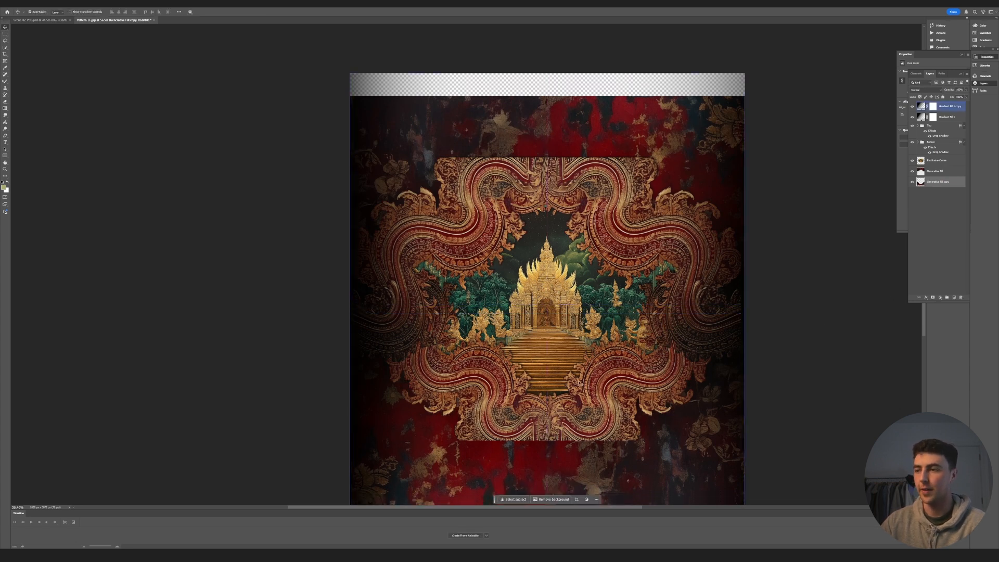
{"action": "scroll", "coordinate": [570, 409], "scroll_direction": "down", "scroll_amount": 2}
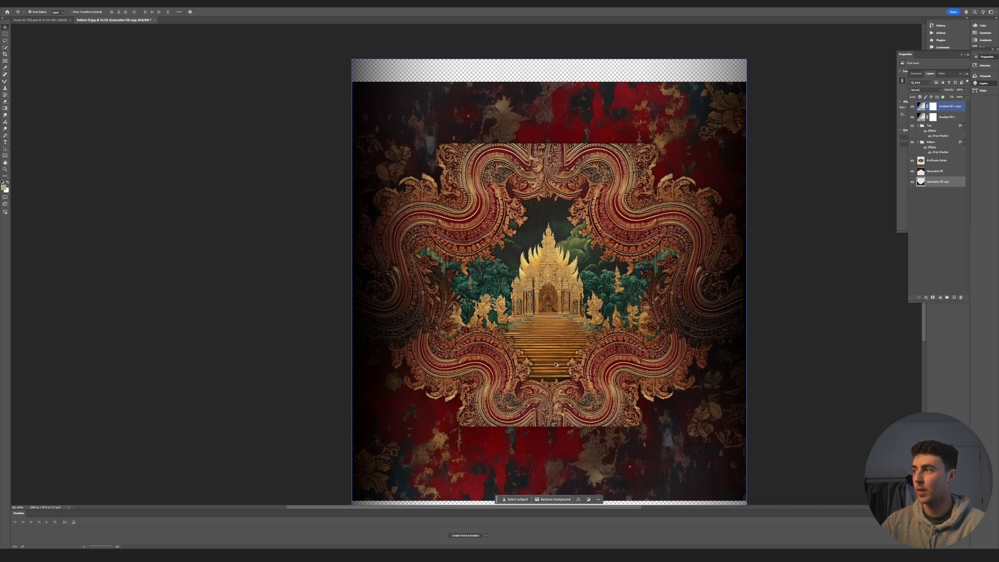
{"action": "left_click", "coordinate": [922, 126]}
{"action": "left_click", "coordinate": [951, 208]}
{"action": "left_click", "coordinate": [950, 117]}
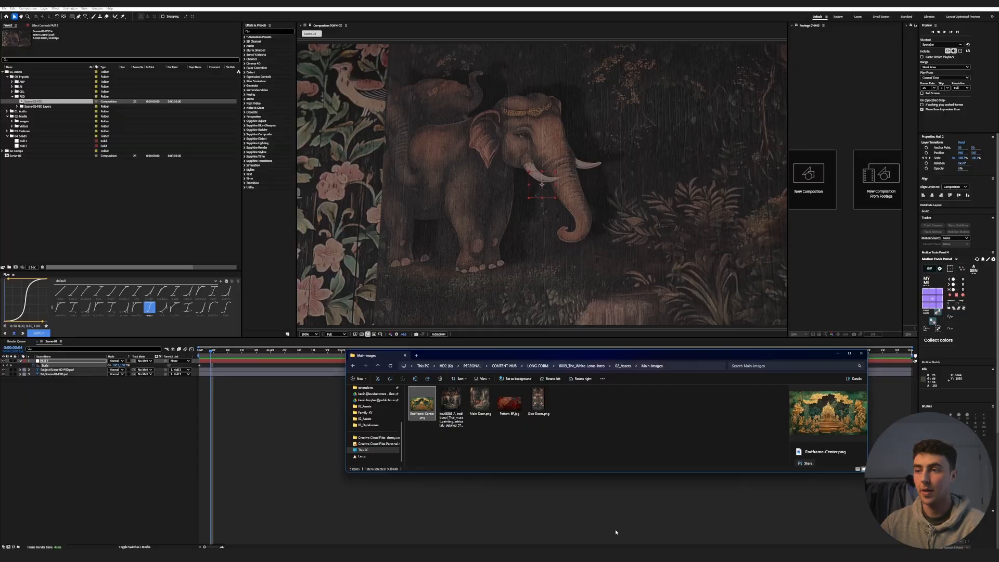
- In After Effects, create a 1920x1080, 25 fps, 10-second composition named Scene-03
{"action": "left_click", "coordinate": [28, 8]}
{"action": "left_click", "coordinate": [39, 14]}
{"action": "type", "text": "Scene-03"}
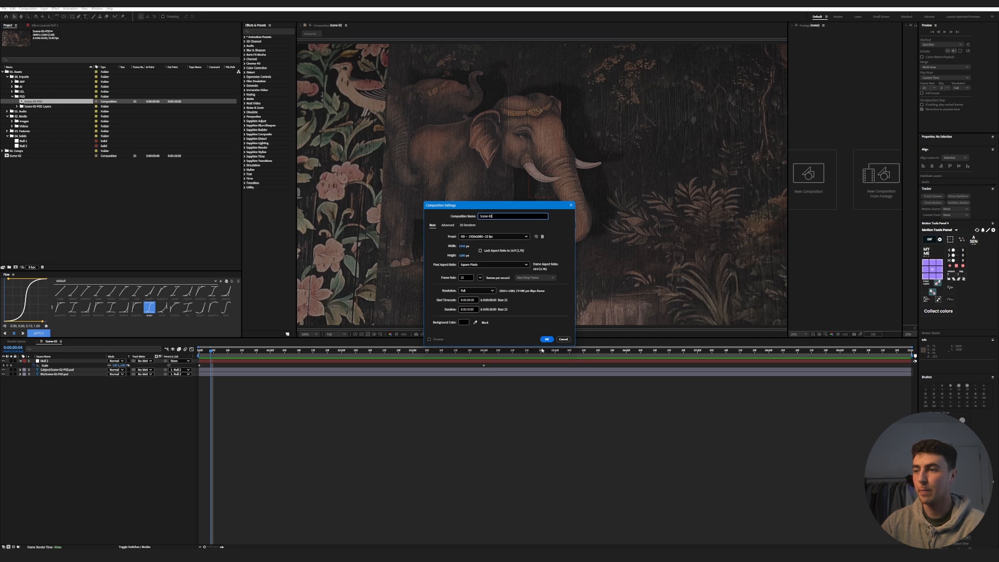
{"action": "key", "text": "Return"}
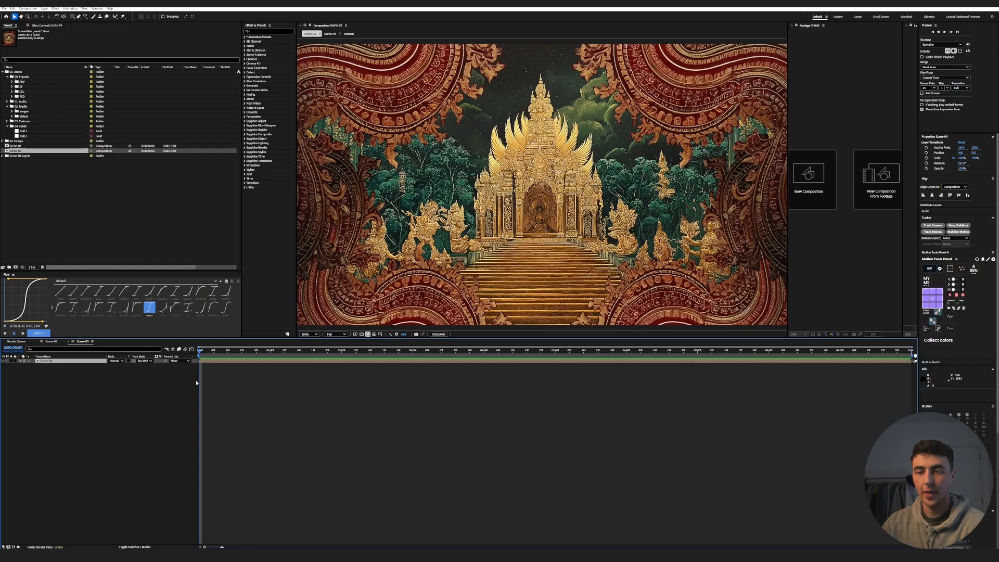
- Scale down the nested end-frame composition to show more of the ornaments, and unpack it into separate layers parented to a null
{"action": "key", "text": "s"}
{"action": "left_click_drag", "start_coordinate": [121, 365], "coordinate": [119, 368]}
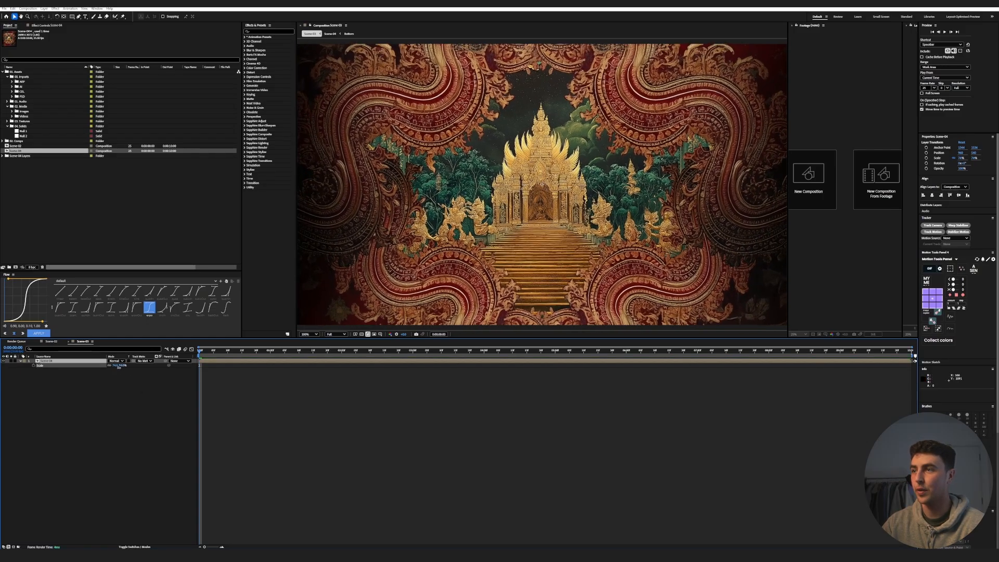
{"action": "scroll", "coordinate": [448, 232], "scroll_direction": "down", "scroll_amount": 1}
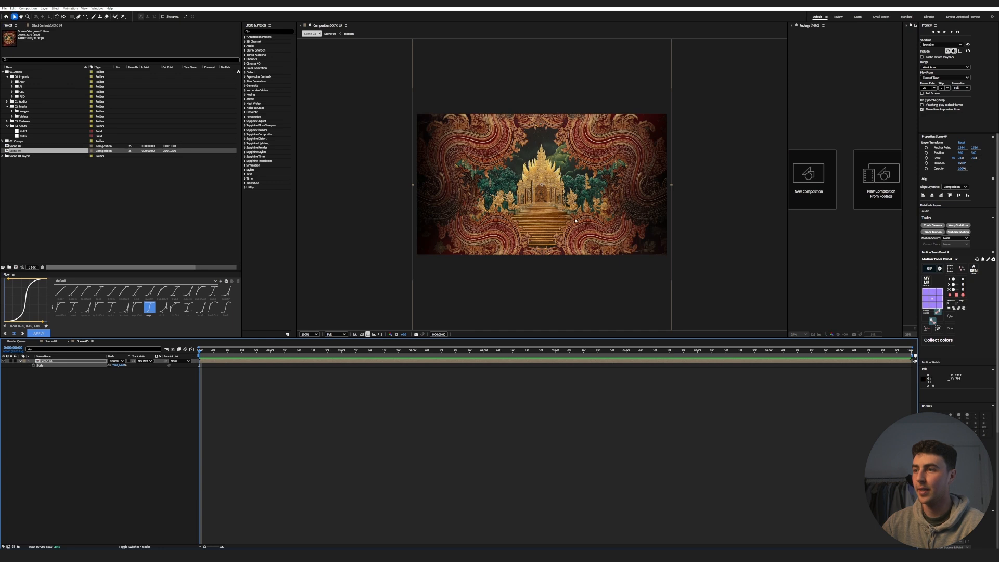
{"action": "scroll", "coordinate": [567, 227], "scroll_direction": "down", "scroll_amount": 1}
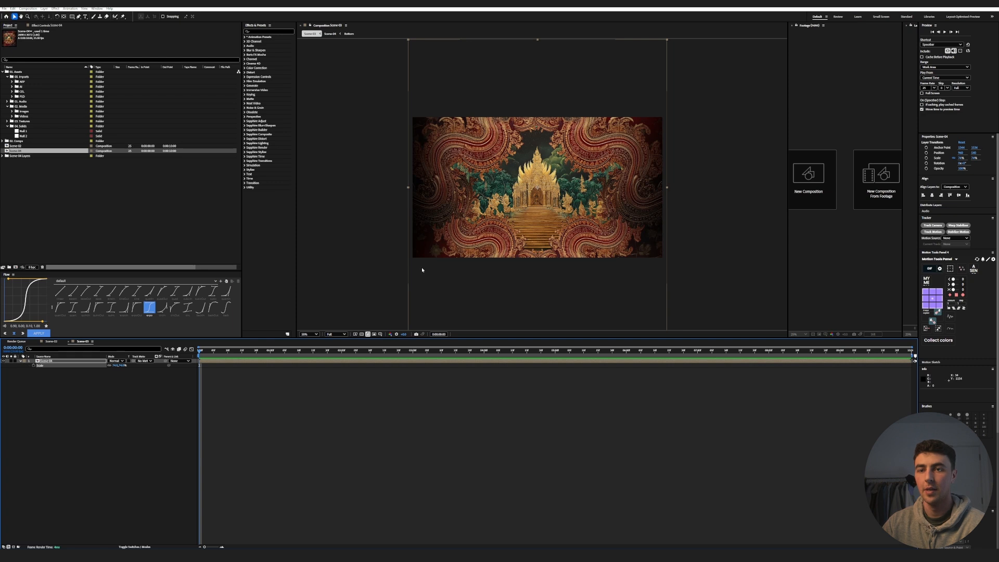
{"action": "left_click", "coordinate": [71, 363]}
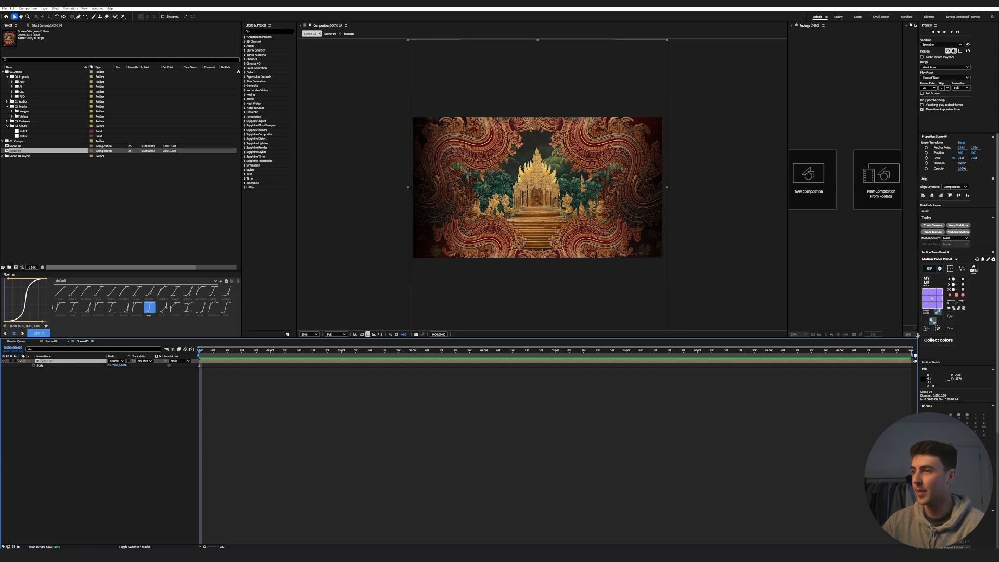
{"action": "left_click", "coordinate": [939, 330]}
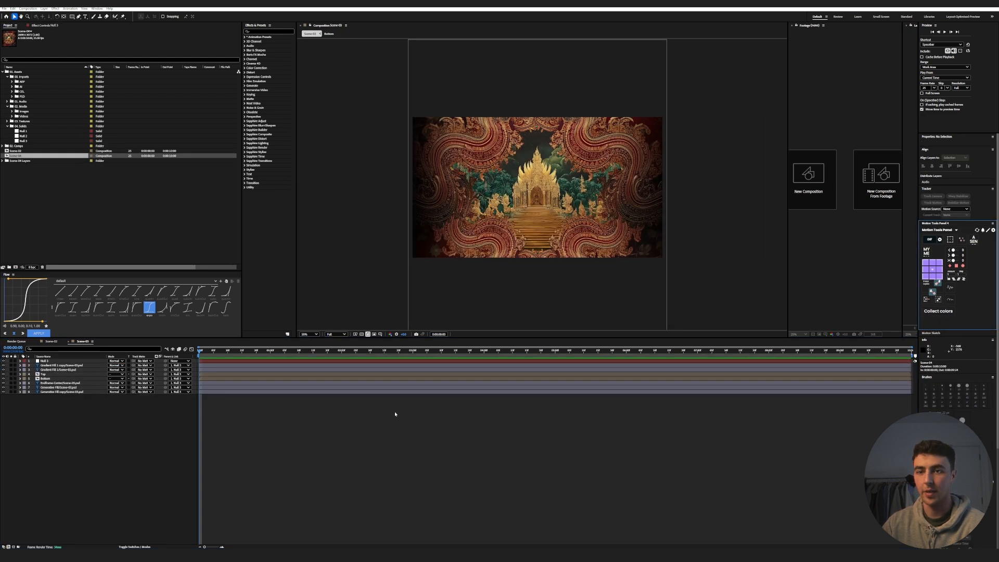
- Add Position keyframes to the Top and Bottom ornament layers at the start of the composition
{"action": "left_click", "coordinate": [51, 379]}
{"action": "left_click", "coordinate": [49, 374]}
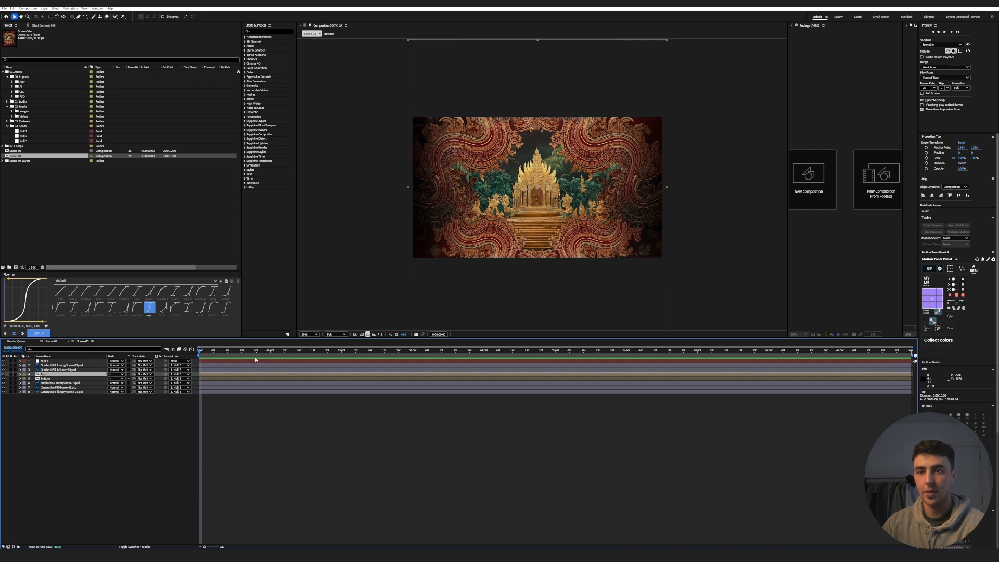
{"action": "left_click", "coordinate": [55, 379], "text": "shift"}
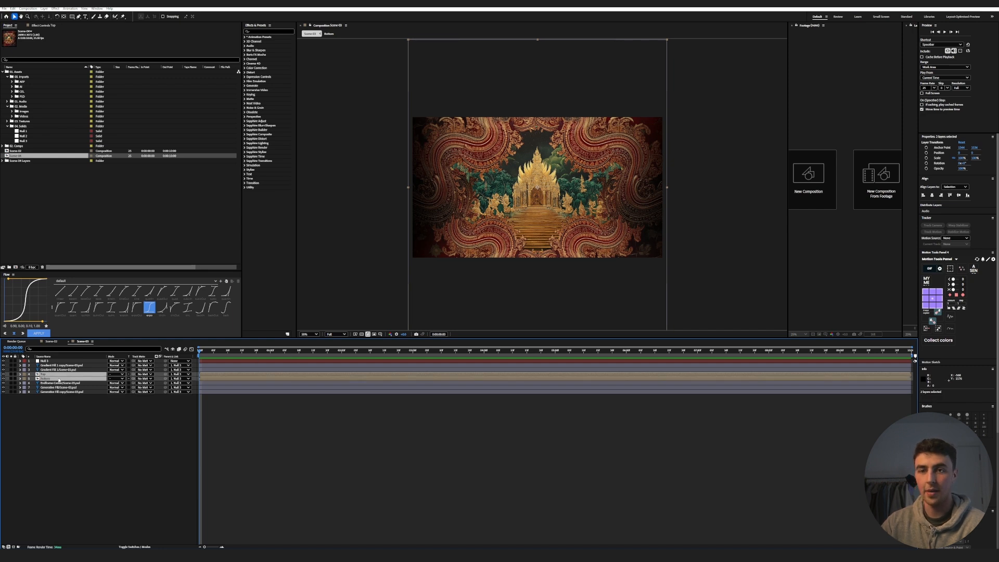
{"action": "key", "text": "p"}
{"action": "key", "text": "alt+shift+p"}
- At 5 seconds, keyframe the Top ornaments lower and the Bottom ornaments higher so they close in on the temple, and preview the motion
{"action": "left_click_drag", "start_coordinate": [204, 351], "coordinate": [555, 374]}
{"action": "left_click", "coordinate": [140, 430]}
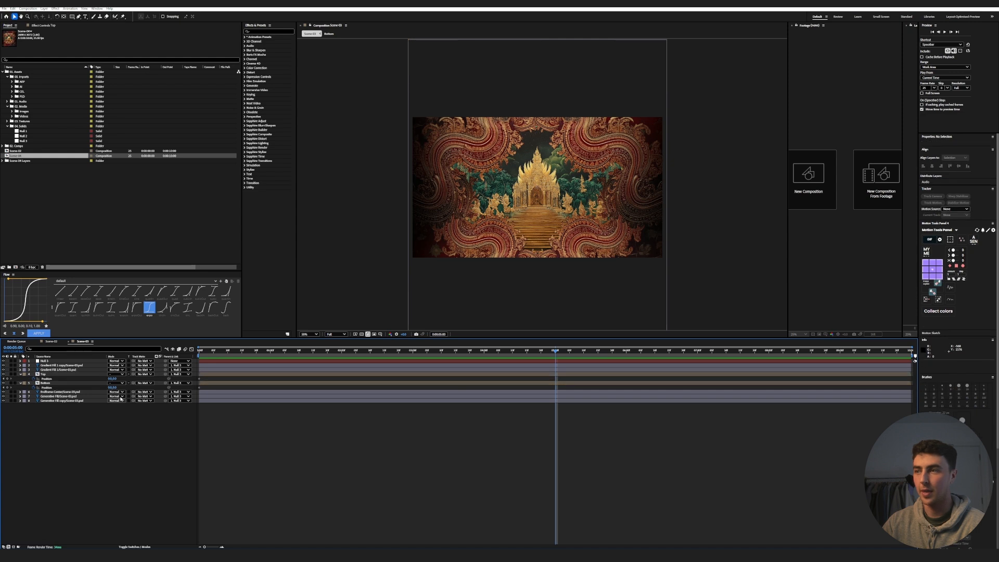
{"action": "mouse_move", "coordinate": [115, 379]}
{"action": "left_mouse_down"}
{"action": "mouse_move", "coordinate": [126, 379]}
{"action": "mouse_move", "coordinate": [99, 390]}
{"action": "left_mouse_up"}
{"action": "left_click", "coordinate": [49, 387]}
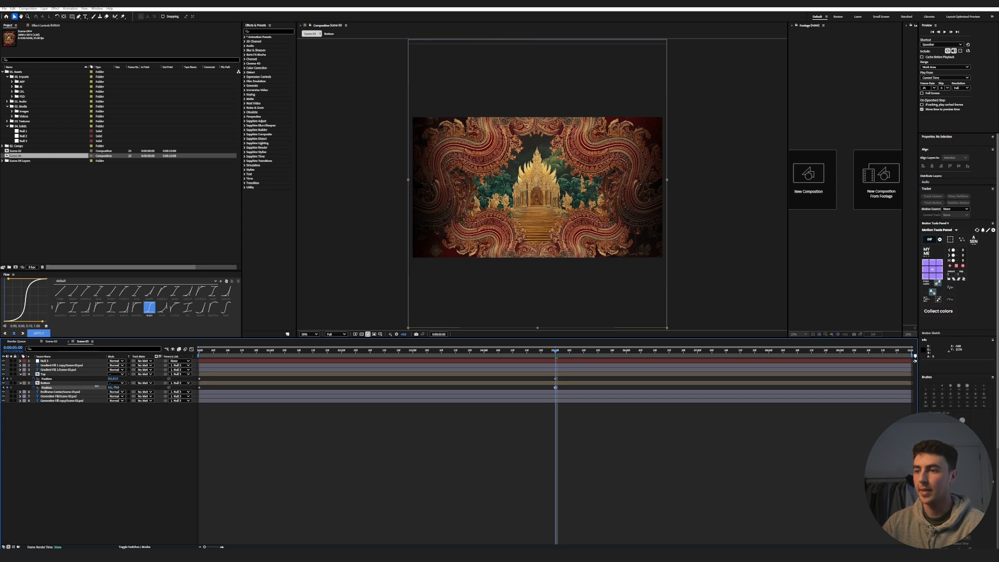
{"action": "key", "text": "Home"}
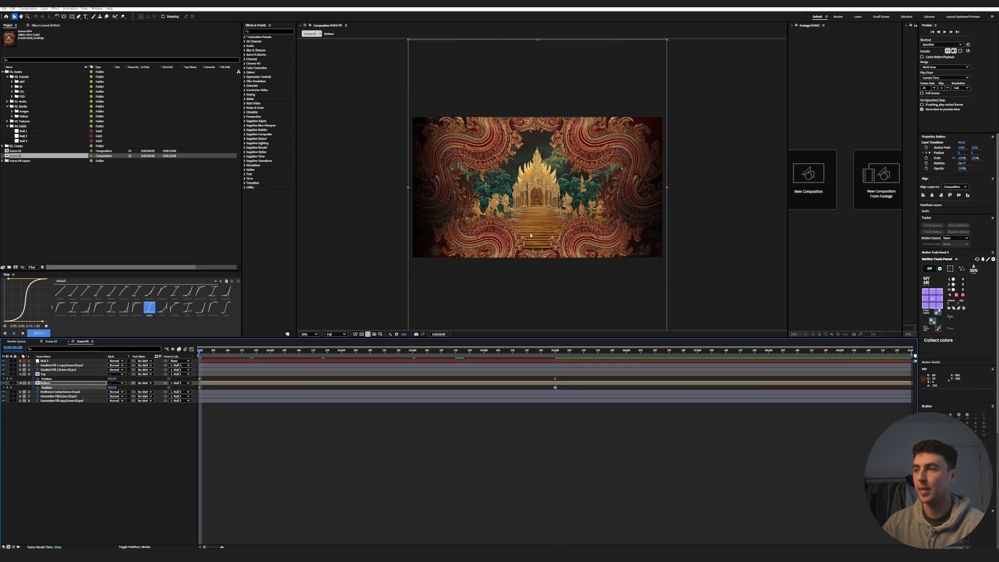
{"action": "key", "text": "space"}
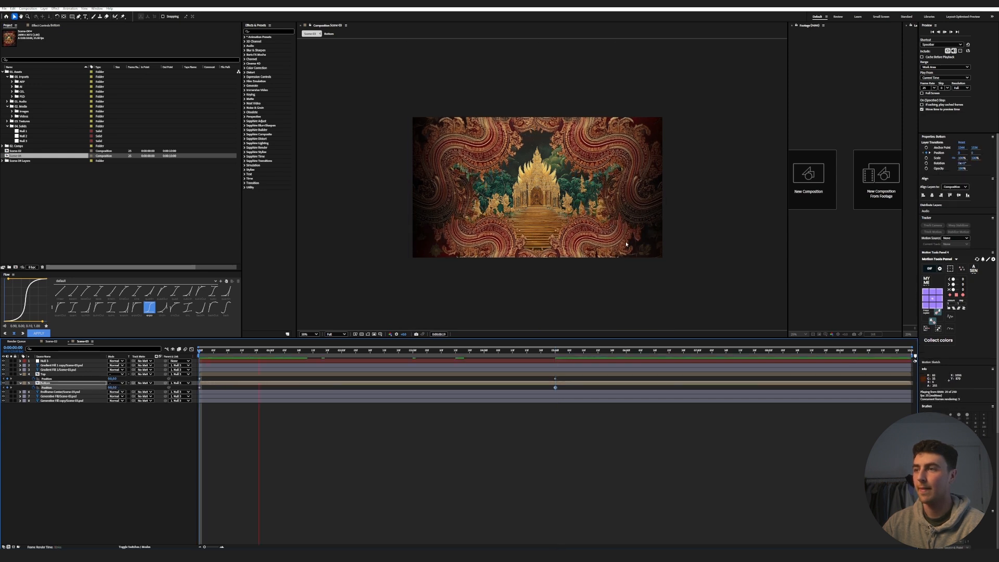
{"action": "key", "text": "space"}
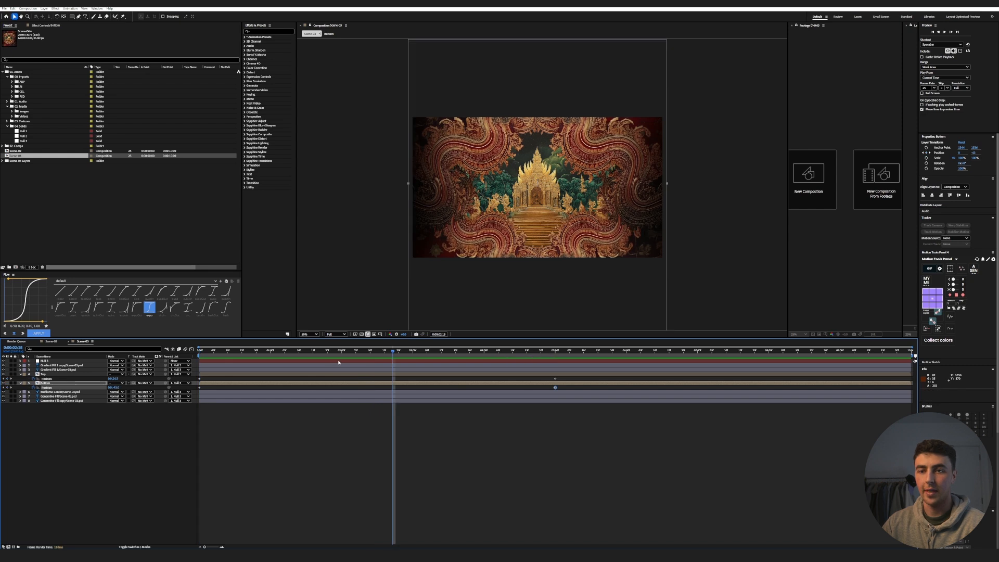
- Keyframe the parent null's Scale at the start and enlarge it at 5 seconds for a slow zoom-in, and preview the result
{"action": "left_click", "coordinate": [60, 392]}
{"action": "key", "text": "F2"}
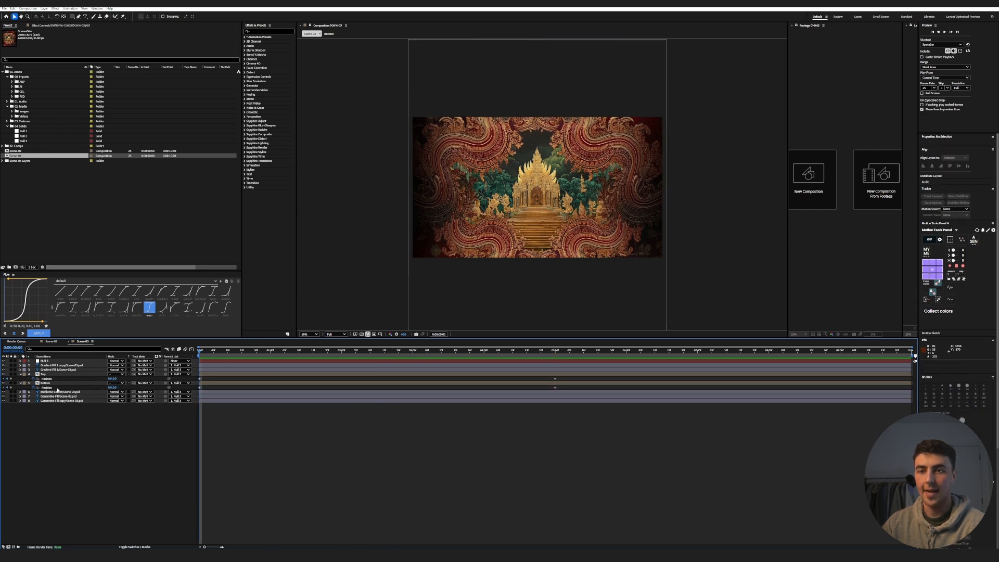
{"action": "left_click", "coordinate": [47, 362]}
{"action": "key", "text": "s"}
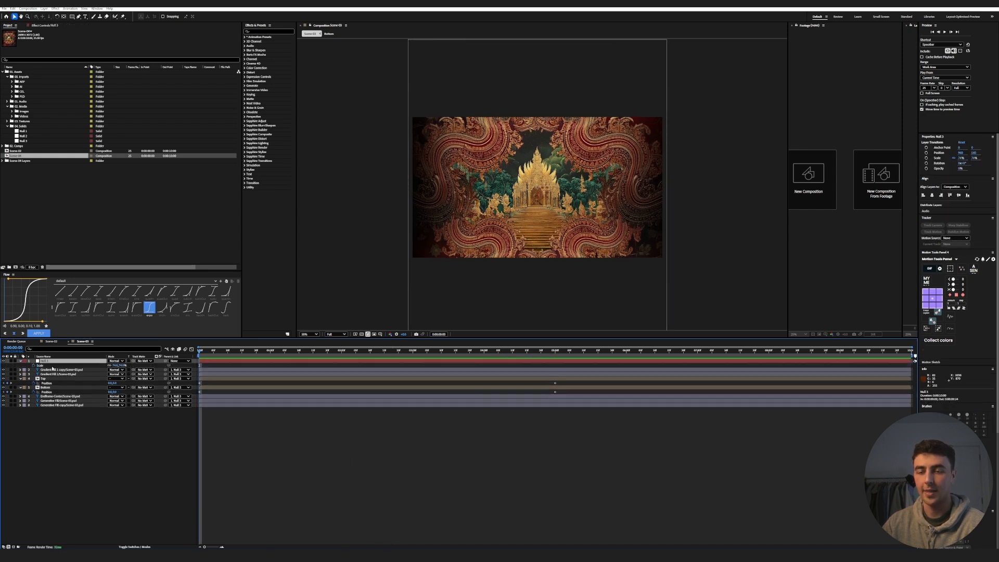
{"action": "left_click", "coordinate": [33, 366]}
{"action": "left_click_drag", "start_coordinate": [228, 353], "coordinate": [555, 382]}
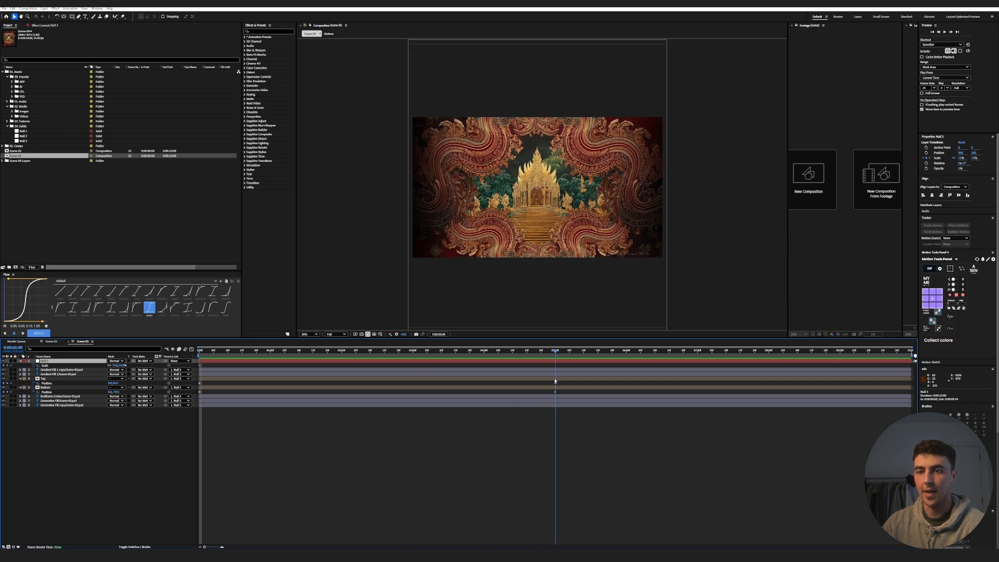
{"action": "left_click_drag", "start_coordinate": [123, 366], "coordinate": [127, 367]}
{"action": "key", "text": "Home"}
{"action": "key", "text": "shift+slash"}
{"action": "key", "text": "space"}
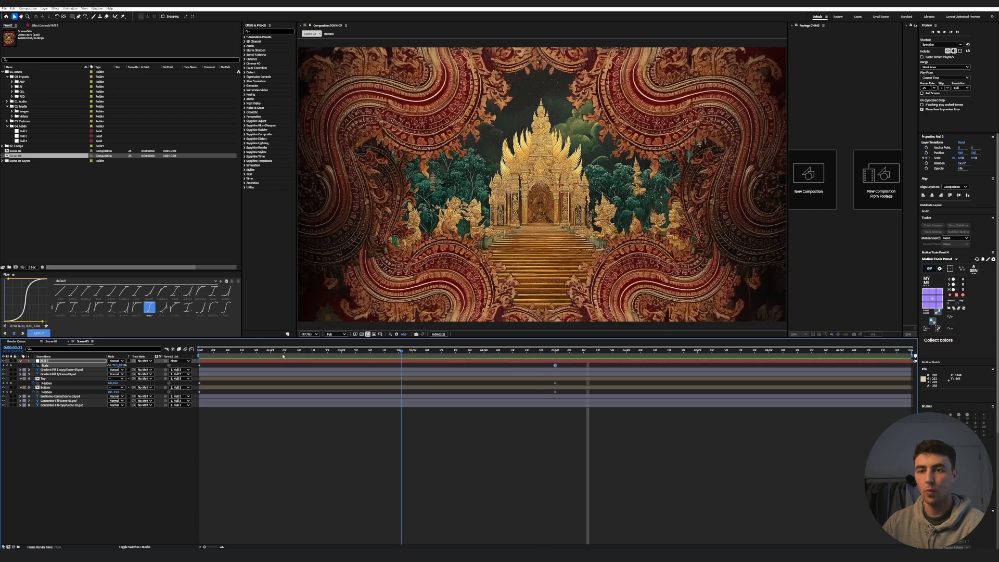
- Keyframe the Endframe-Center layer's Scale at the start and enlarge it at 5 seconds so the temple zooms in separately
{"action": "left_click", "coordinate": [50, 397]}
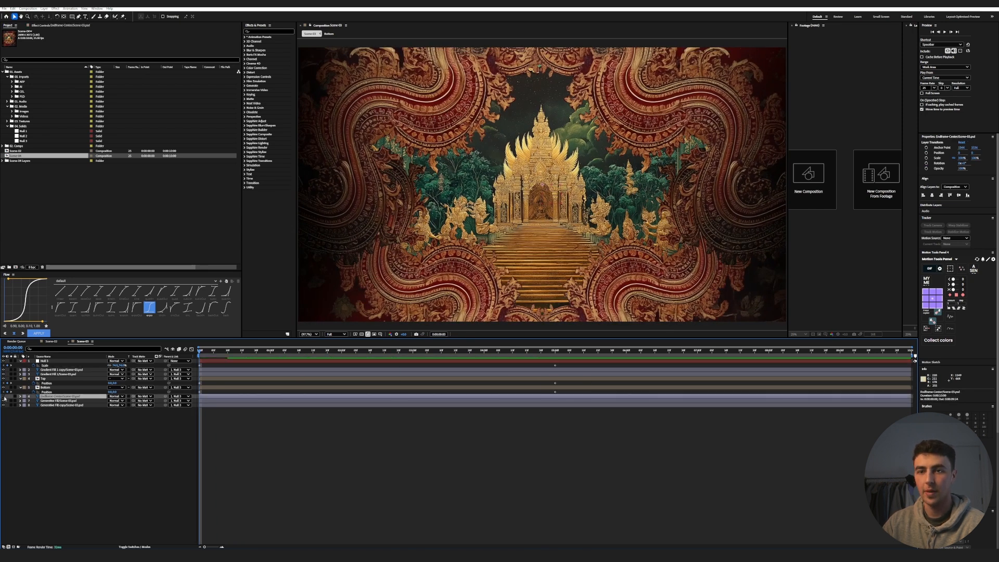
{"action": "key", "text": "s"}
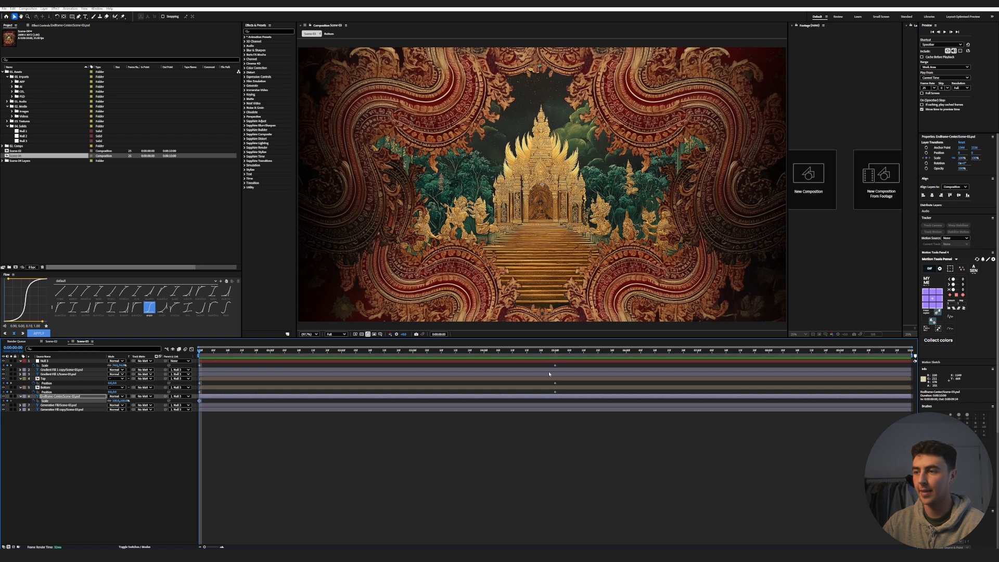
{"action": "key", "text": "k"}
{"action": "left_click_drag", "start_coordinate": [124, 400], "coordinate": [127, 401]}
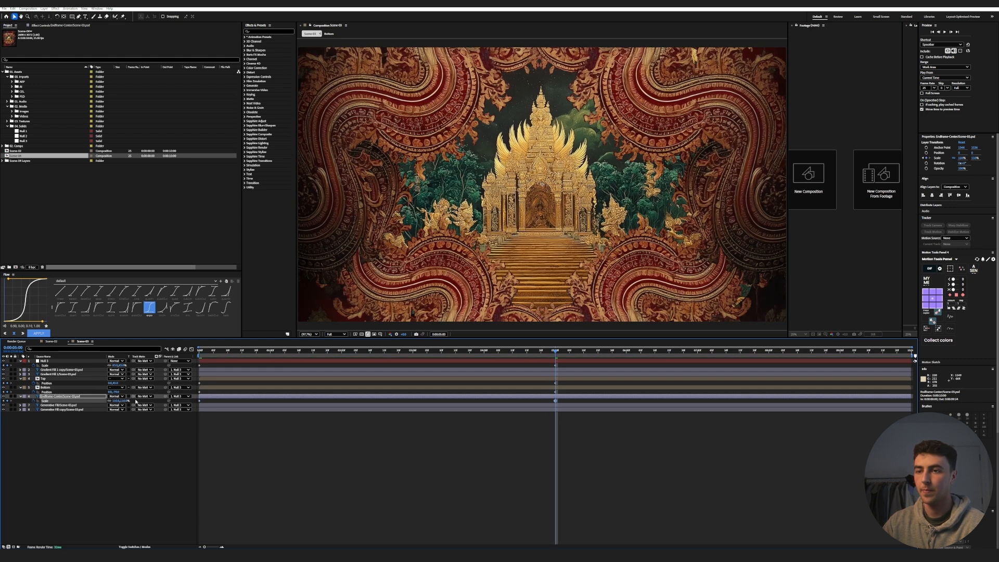
{"action": "key", "text": "Home"}
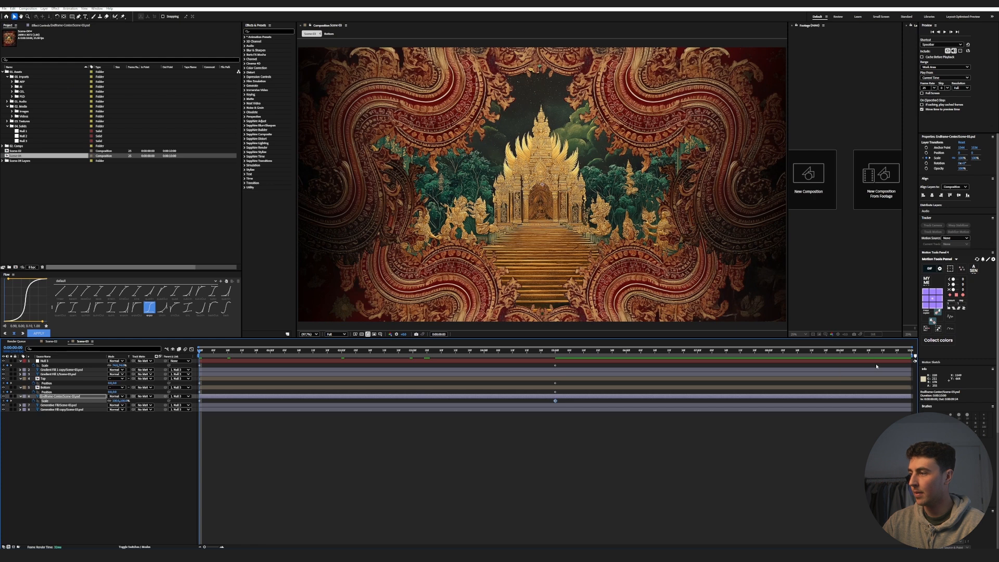
- End the work area at 5 seconds, trim the composition to it and preview the animation
{"action": "left_click_drag", "start_coordinate": [914, 356], "coordinate": [558, 361]}
{"action": "right_click", "coordinate": [558, 362]}
{"action": "left_click", "coordinate": [594, 370]}
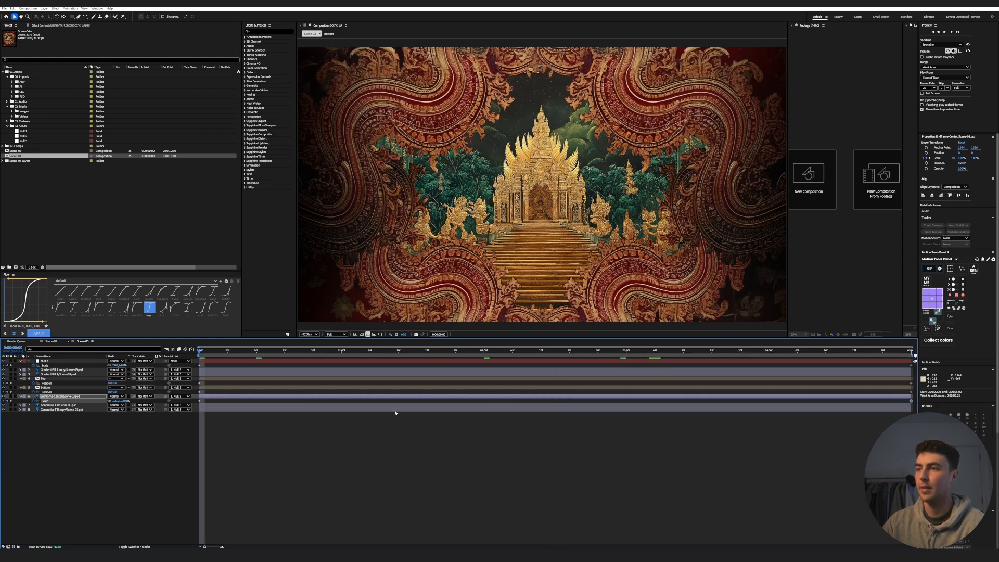
{"action": "scroll", "coordinate": [508, 253], "scroll_direction": "down", "scroll_amount": 2}
{"action": "scroll", "coordinate": [567, 230], "scroll_direction": "up", "scroll_amount": 2}
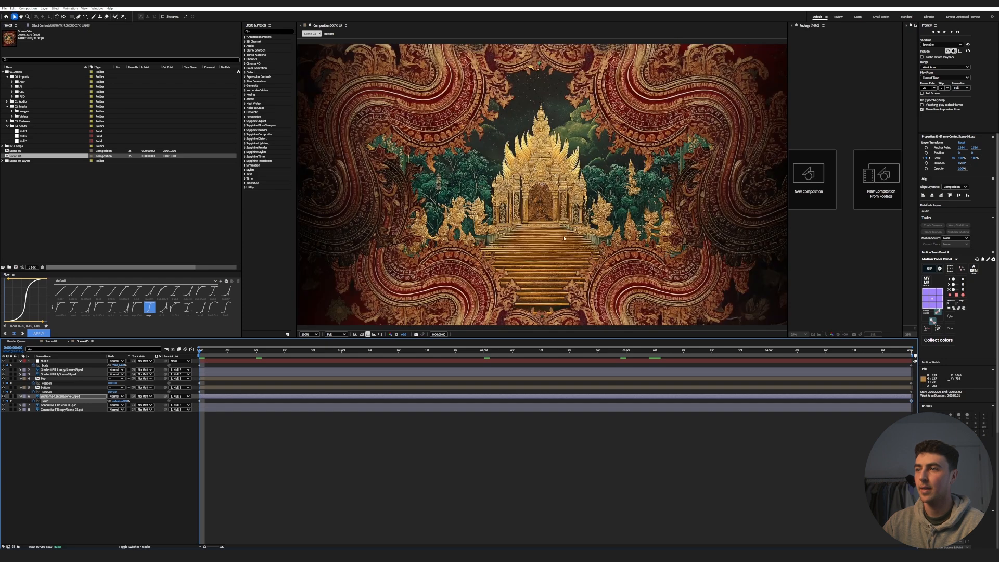
{"action": "key", "text": "space"}
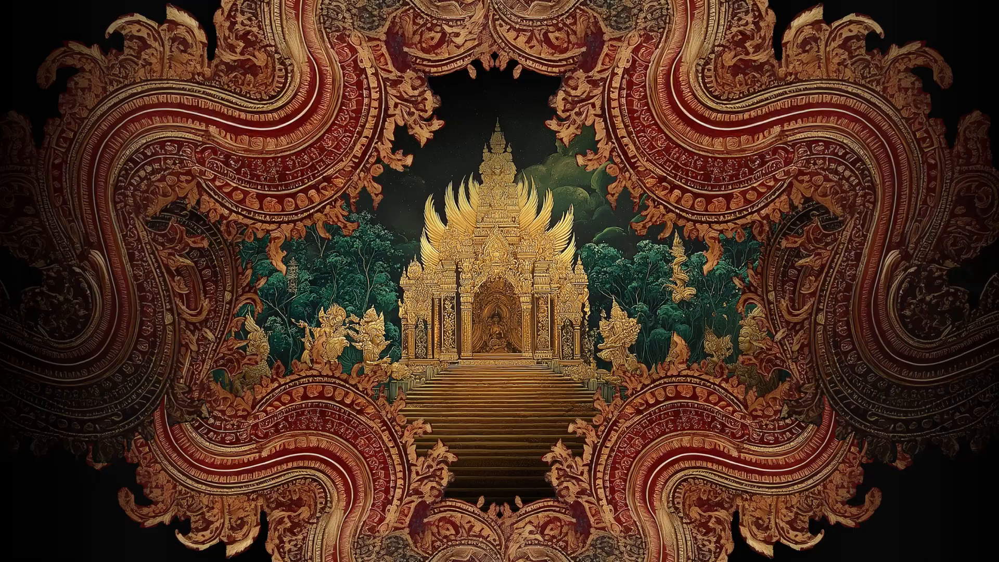